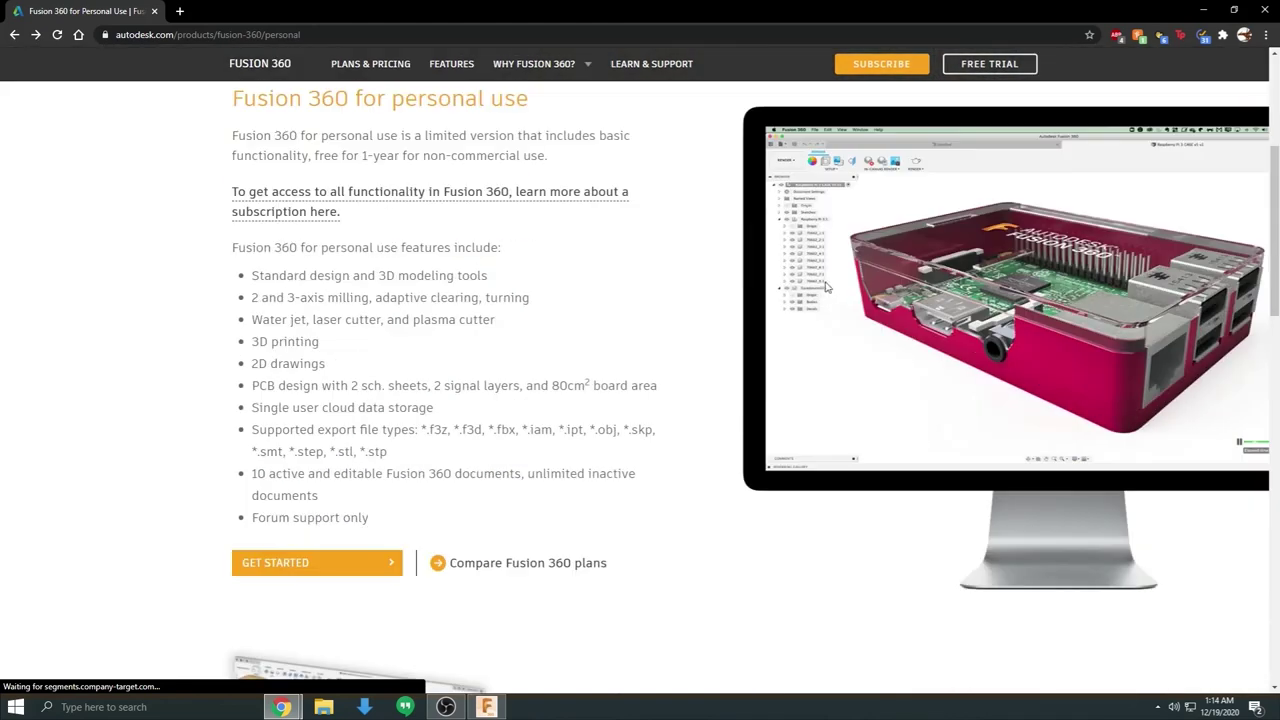
# Step: Start activating Fusion 360 for personal use, open the Autodesk account creation form, and agree to the Terms of Use
pyautogui.scroll(-10, 828, 286)
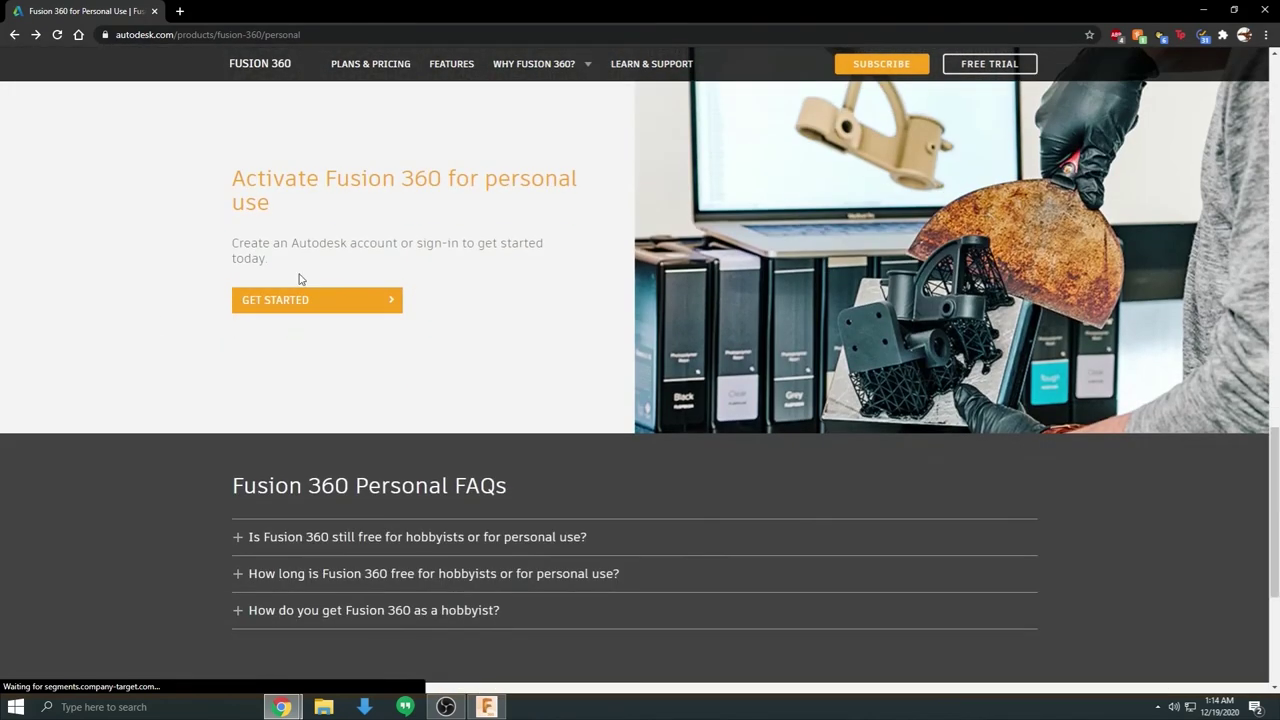
pyautogui.scroll(1, 485, 264)
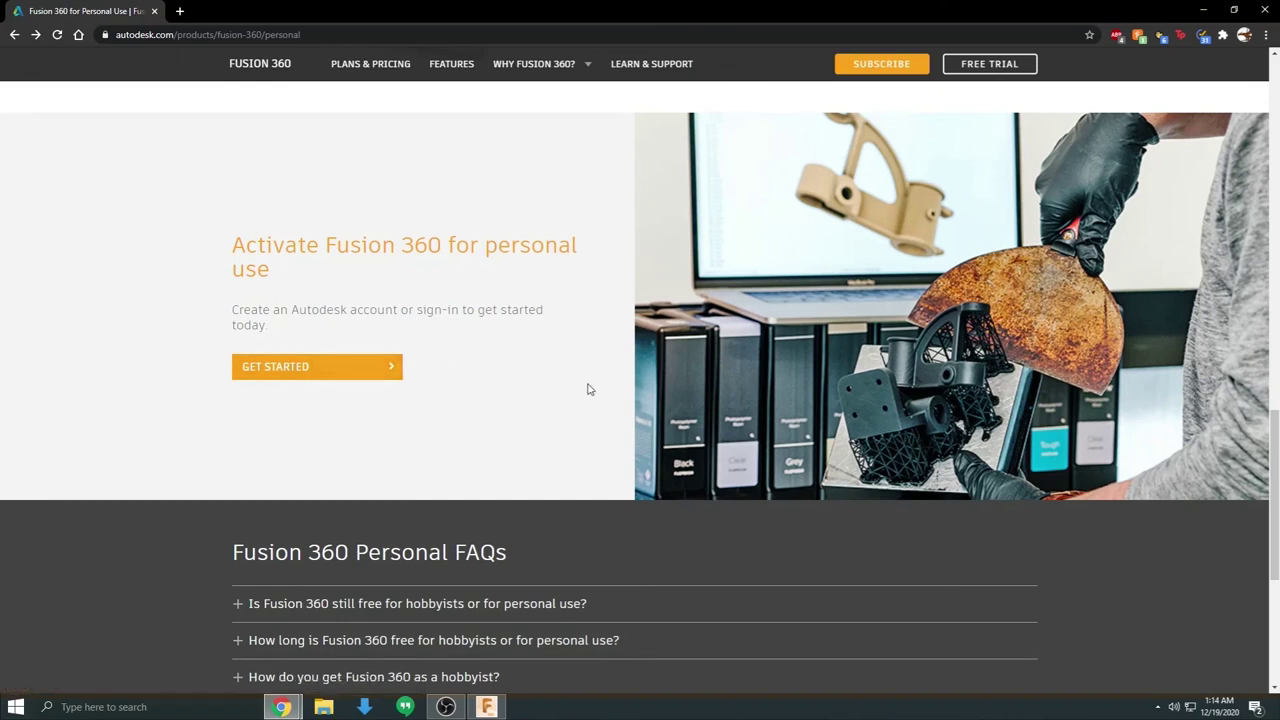
pyautogui.click(378, 374)
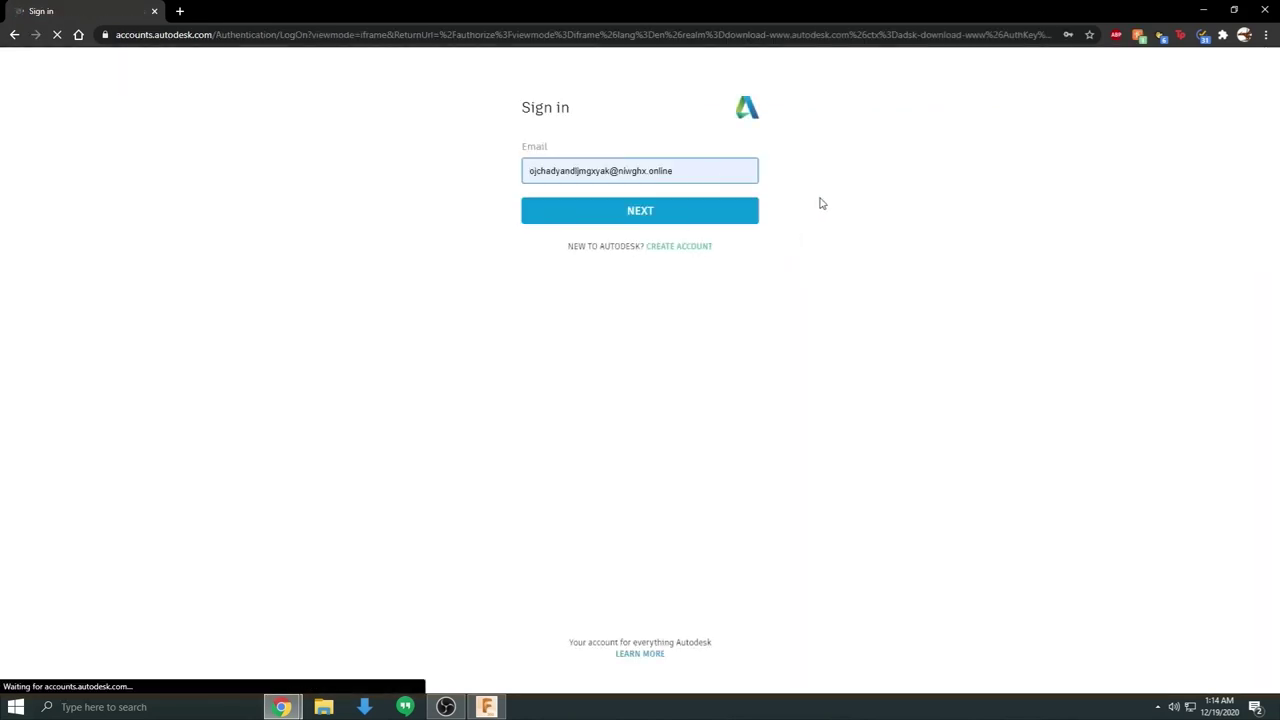
pyautogui.click(683, 249)
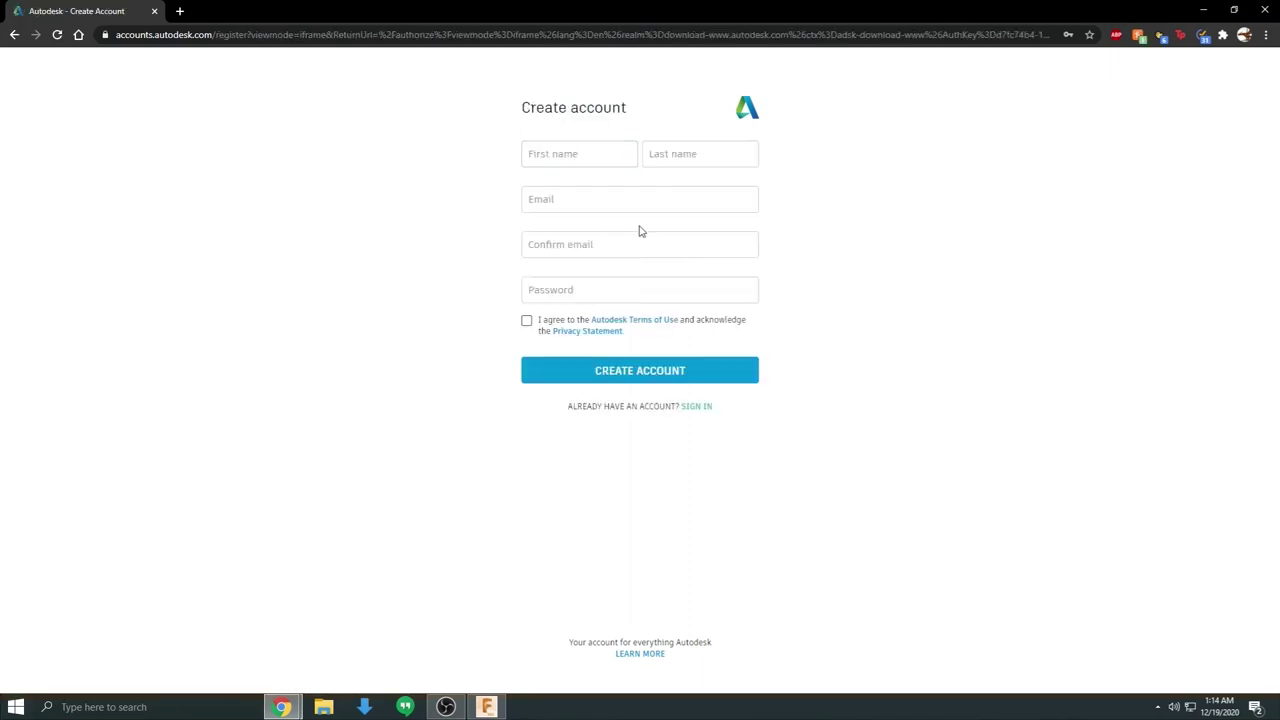
pyautogui.click(527, 321)
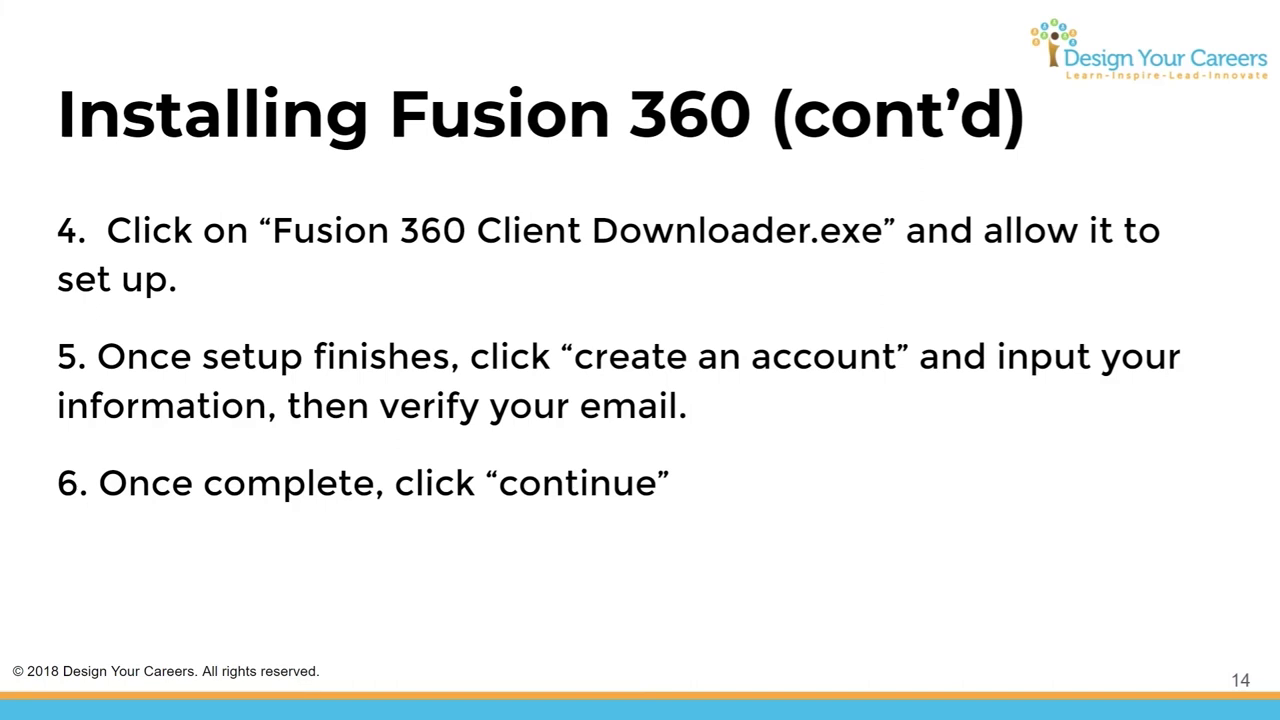
# Step: Switch from the presentation to Fusion 360 and view the coffee mug model from its handle side
pyautogui.press('Right')
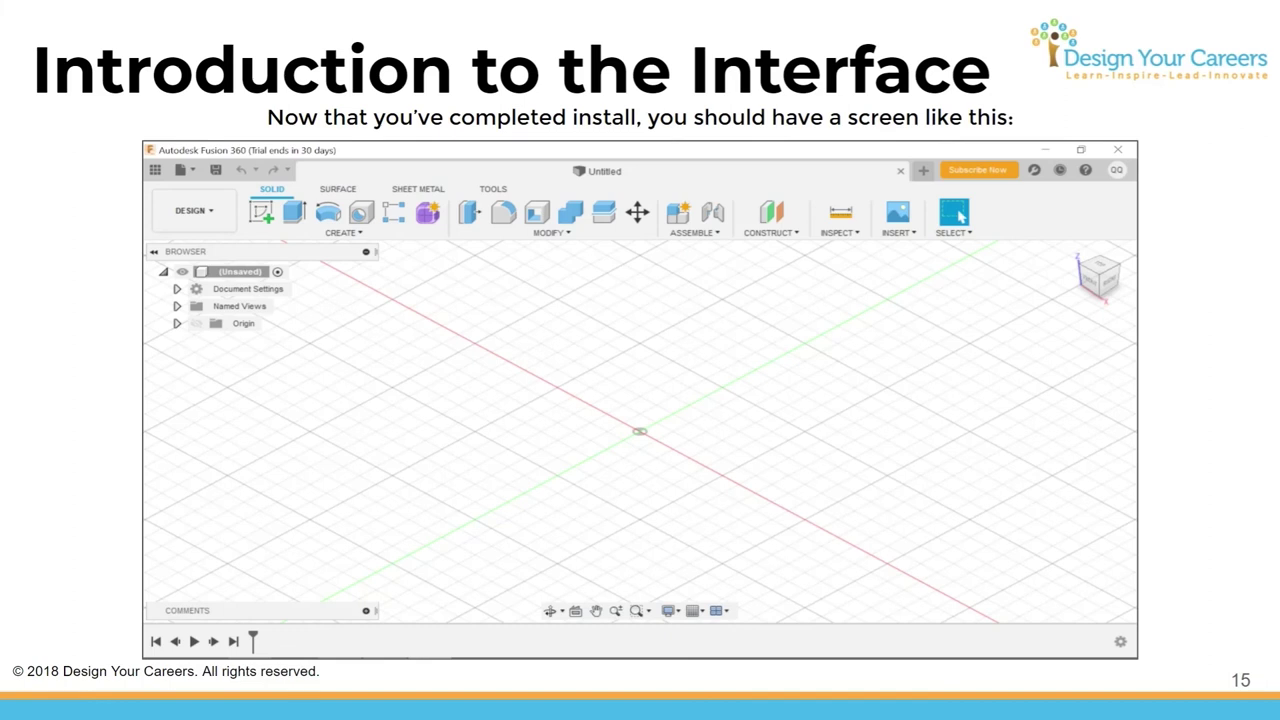
pyautogui.hotkey('alt', 'Tab')
pyautogui.click(879, 321)
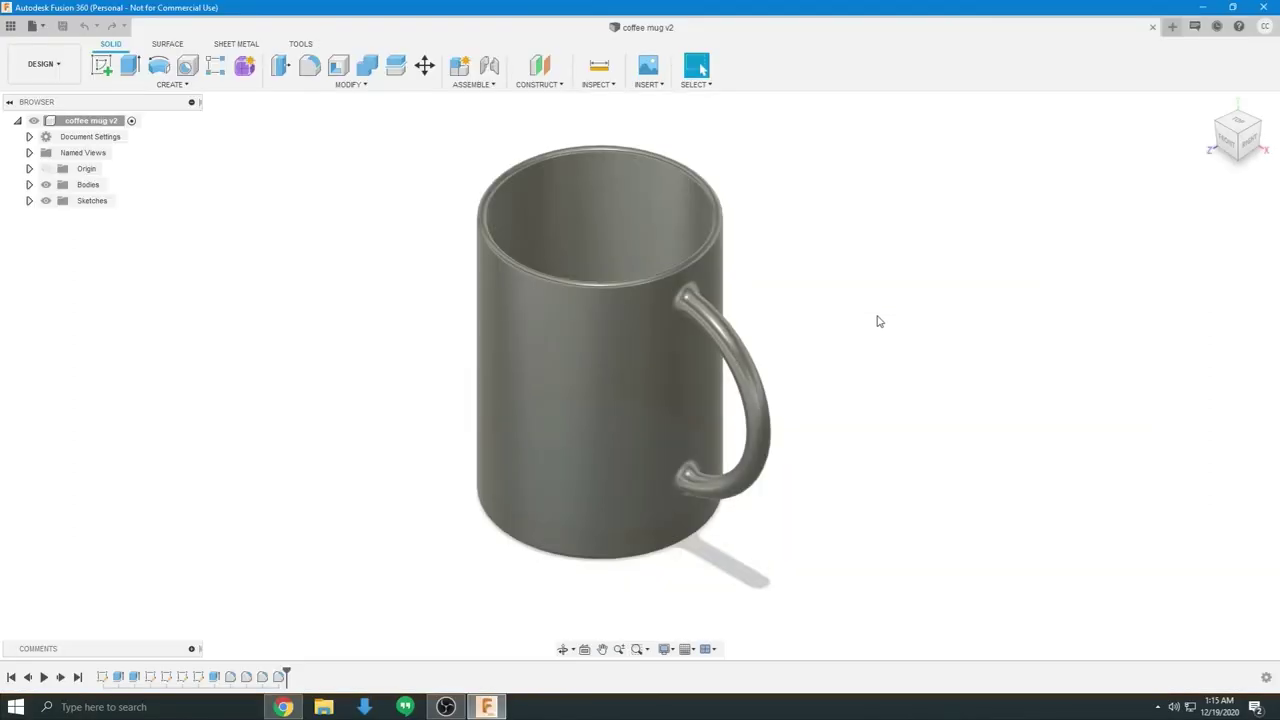
pyautogui.scroll(-1, 879, 321)
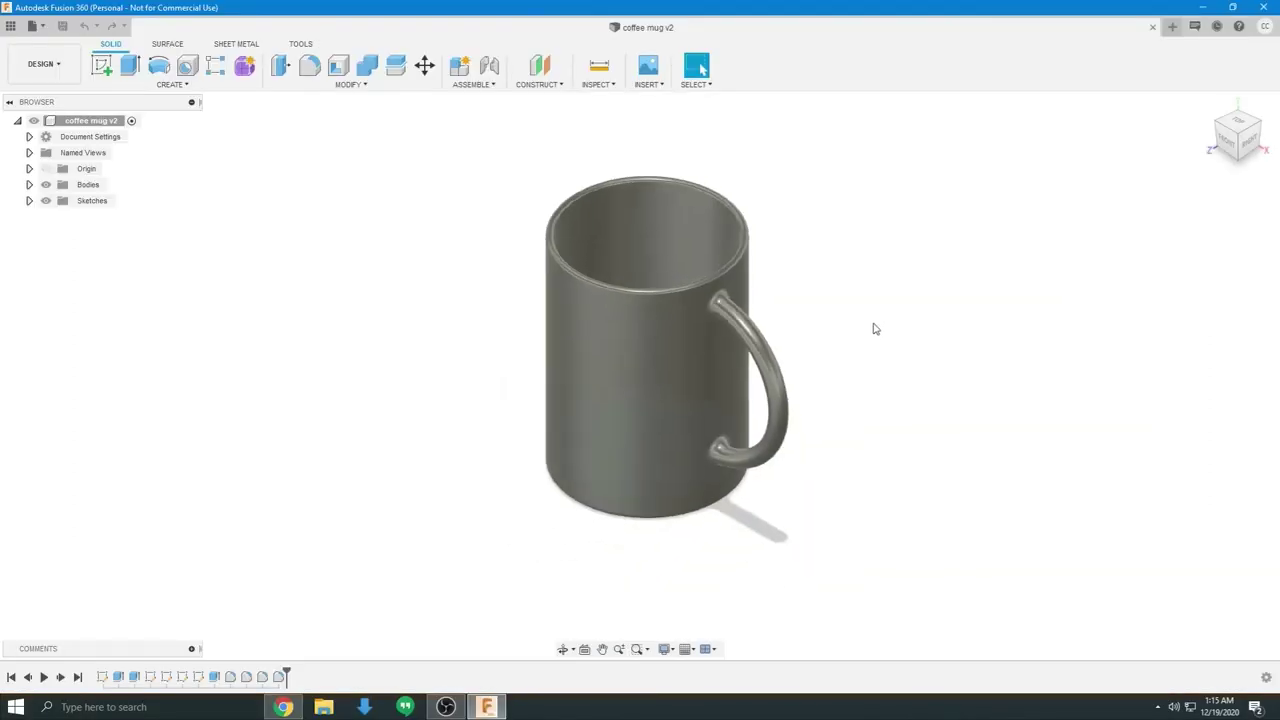
pyautogui.keyDown('shift'); pyautogui.moveTo(906, 330); pyautogui.dragTo(814, 320, button='middle'); pyautogui.keyUp('shift')
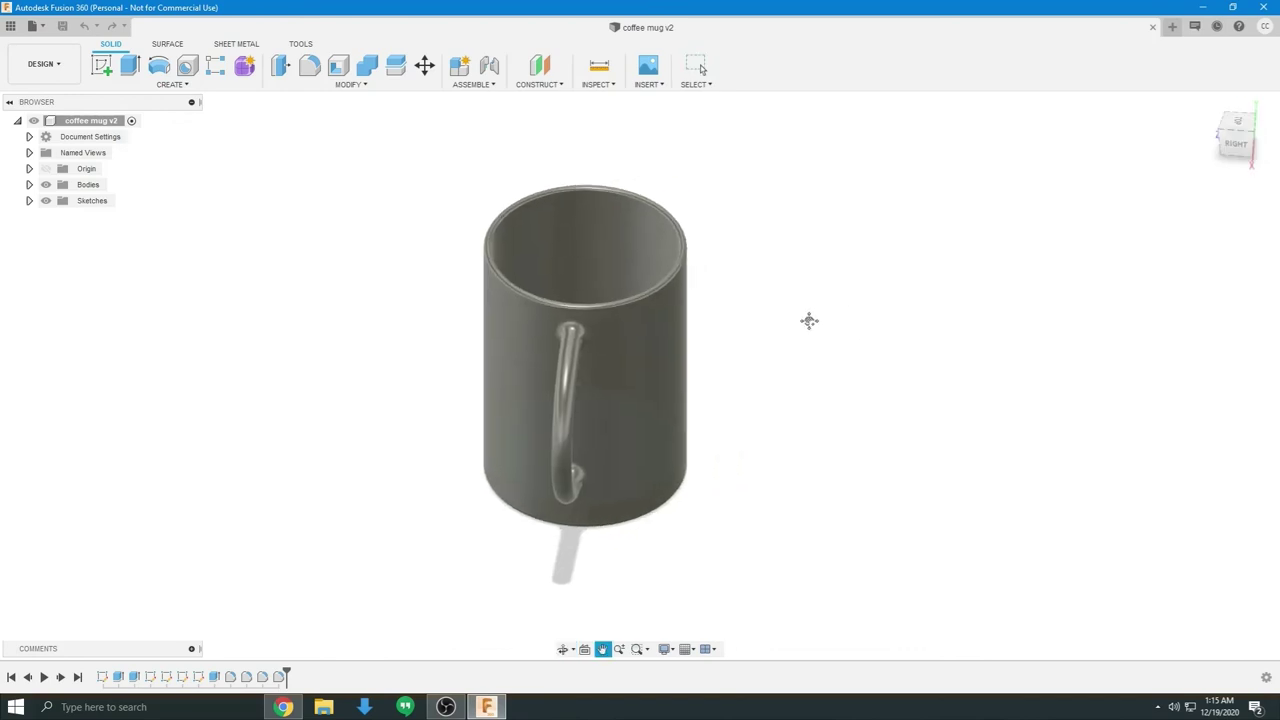
pyautogui.hotkey('alt', 'Tab')
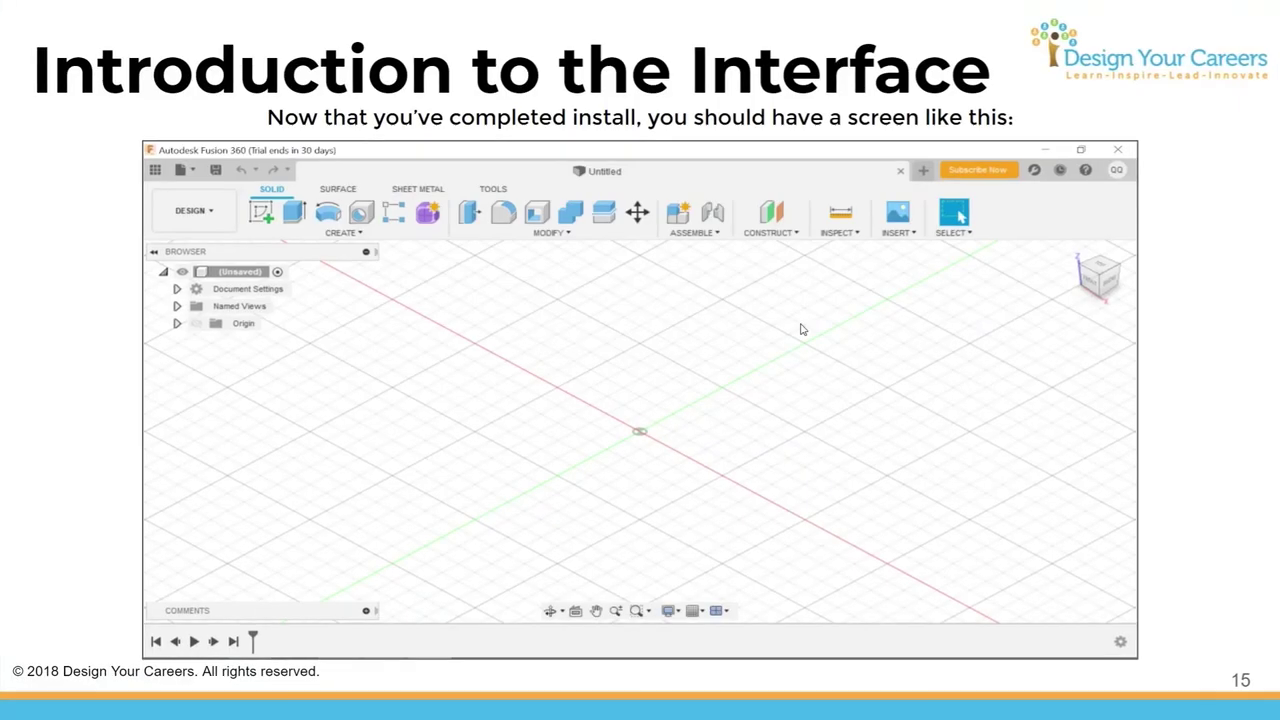
pyautogui.press('Right')
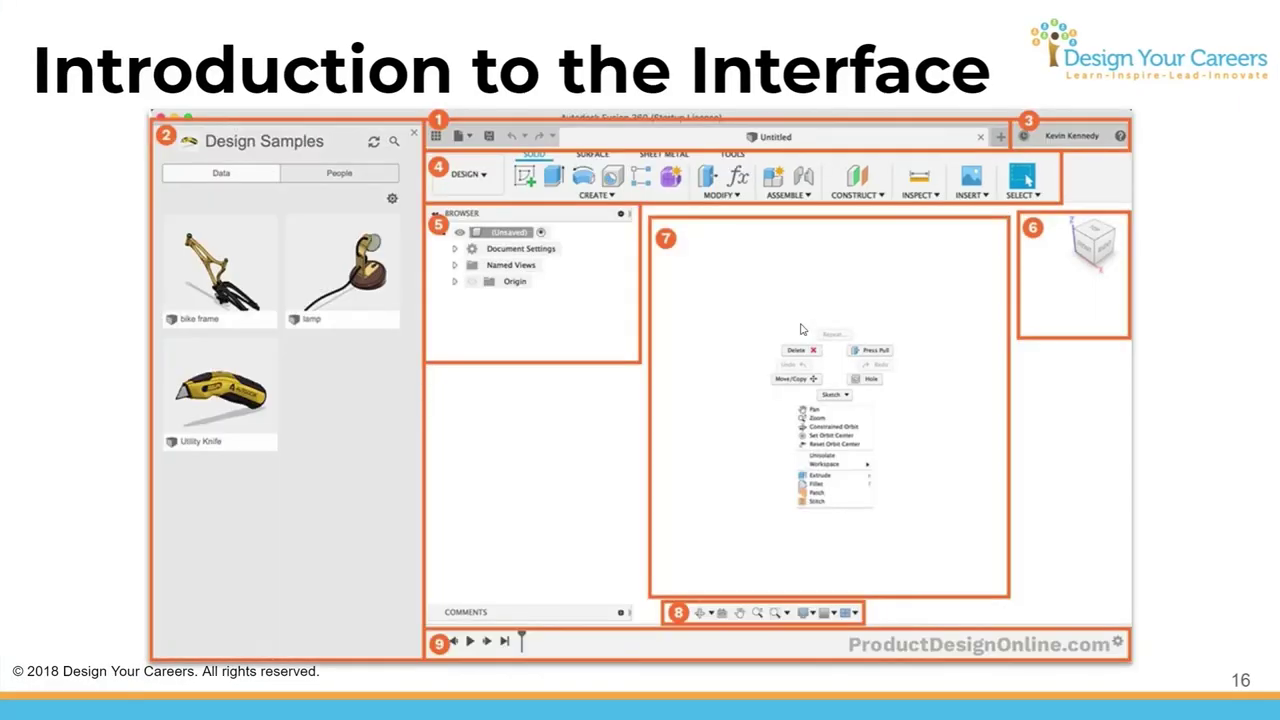
pyautogui.press('Right')
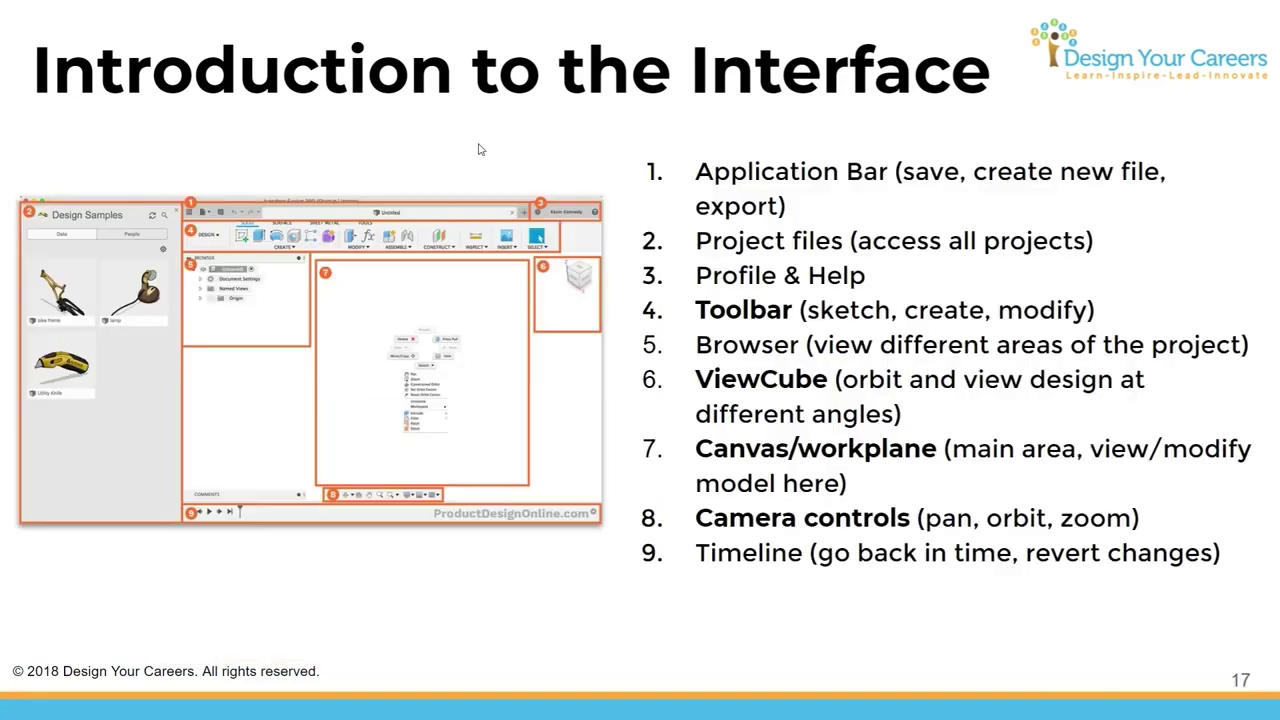
# Step: Switch to Fusion 360 and examine the file commands available for the coffee mug design
pyautogui.hotkey('alt', 'Tab')
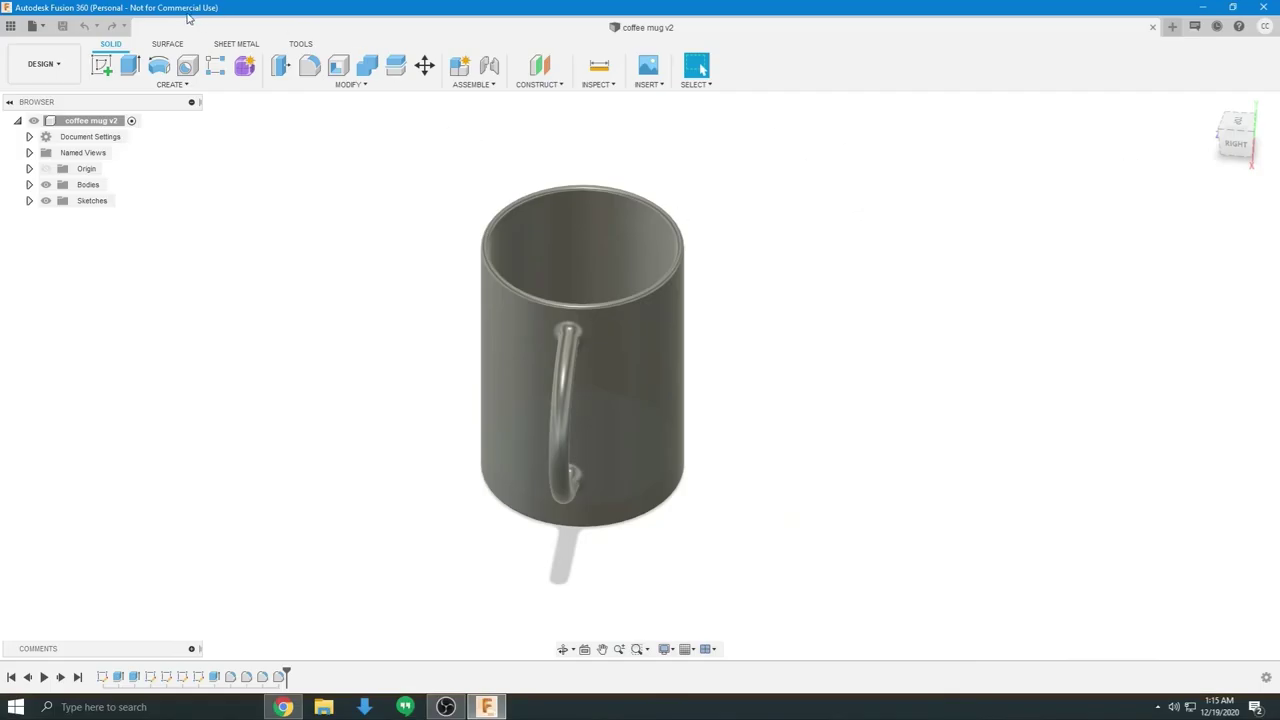
pyautogui.click(44, 28)
pyautogui.click(44, 30)
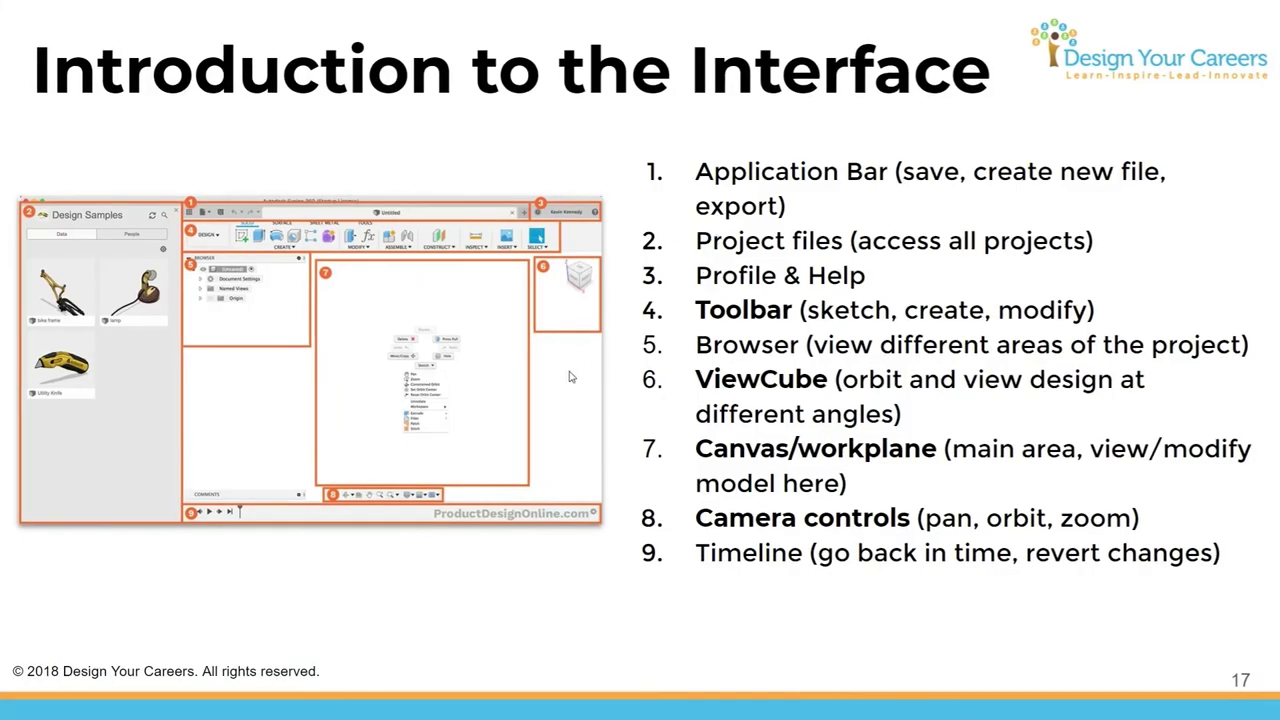
# Step: Return to Fusion 360, show the data panel to browse the saved project files, and hide it again
pyautogui.hotkey('alt', 'Tab')
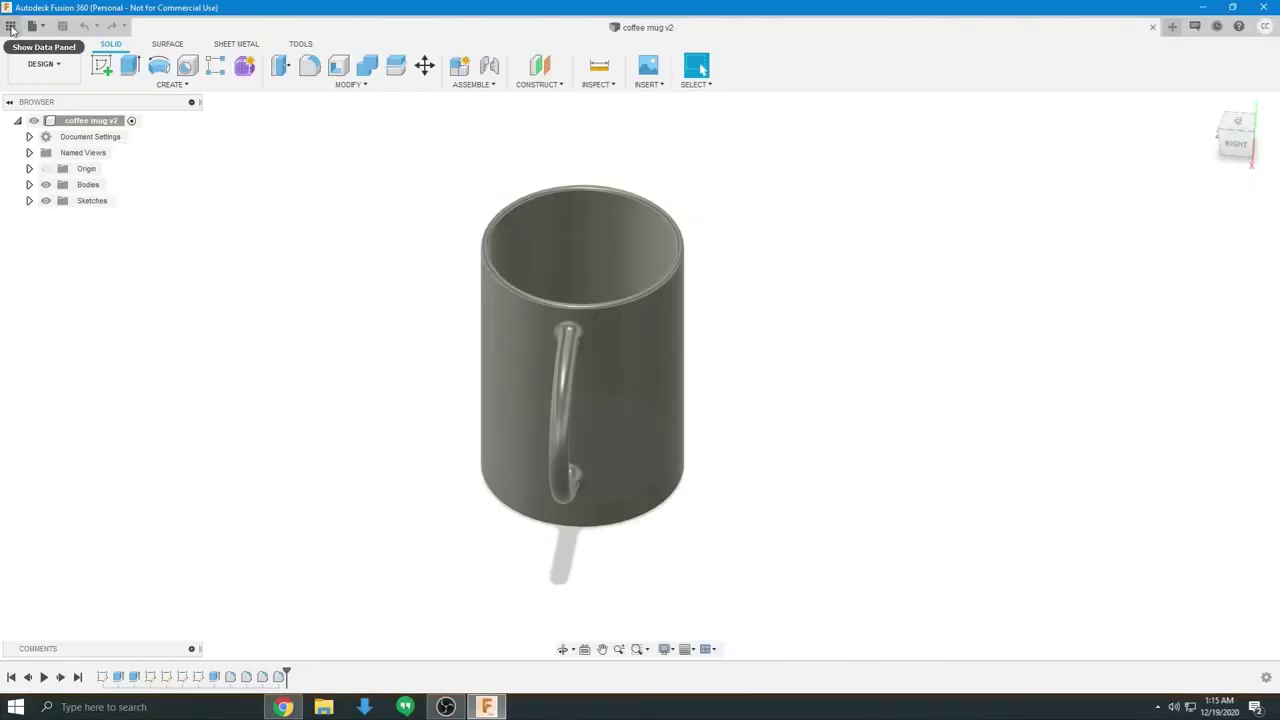
pyautogui.click(11, 27)
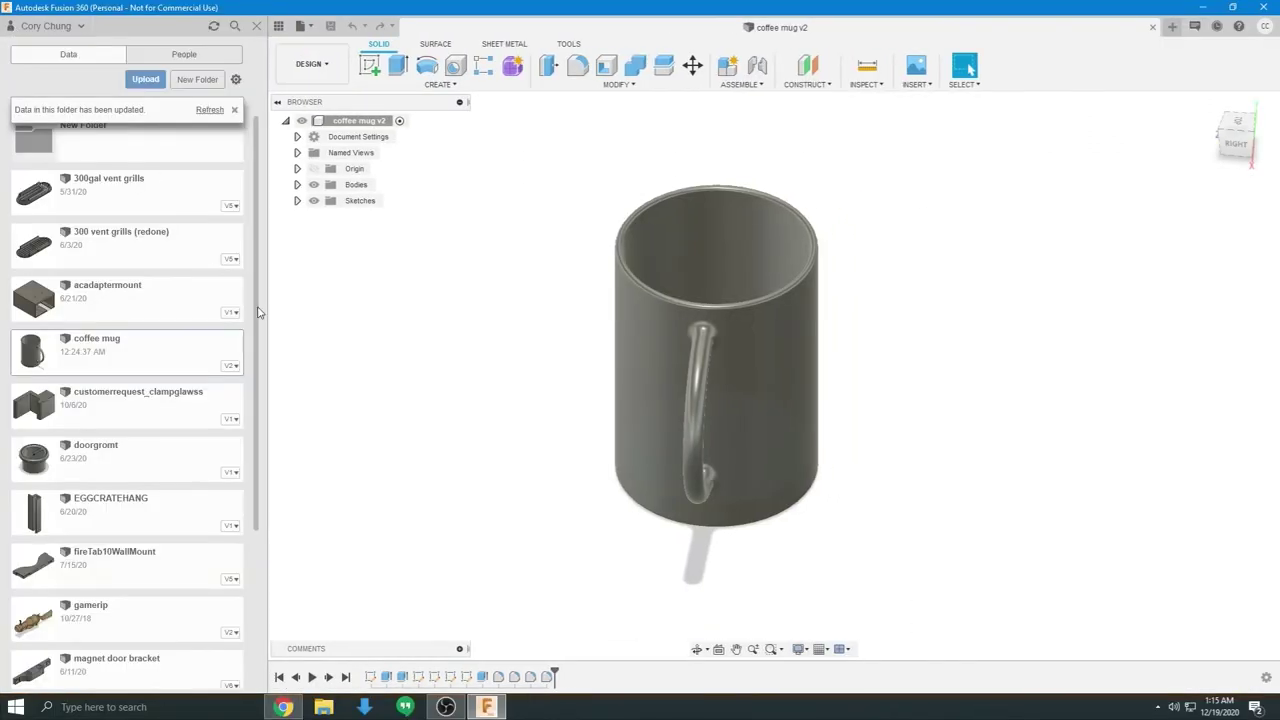
pyautogui.scroll(-3, 149, 331)
pyautogui.scroll(3, 149, 331)
pyautogui.moveTo(415, 338); pyautogui.dragTo(526, 358, button='middle')
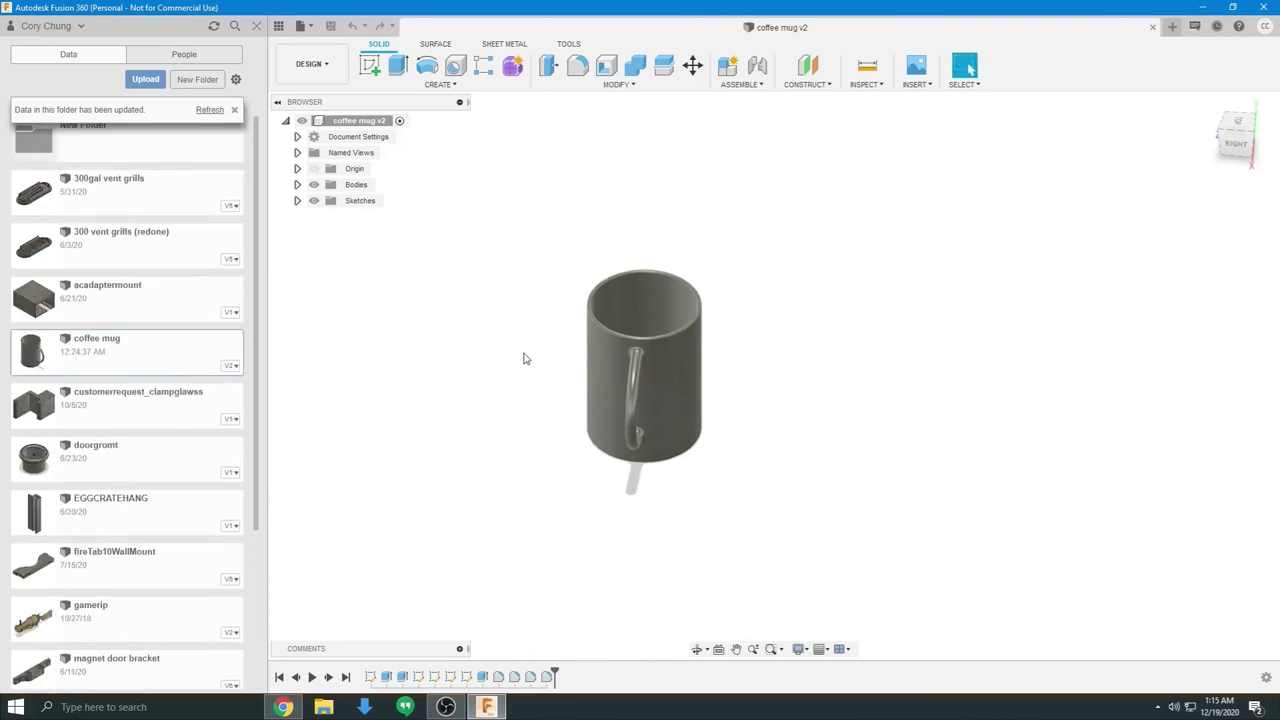
pyautogui.scroll(3, 528, 356)
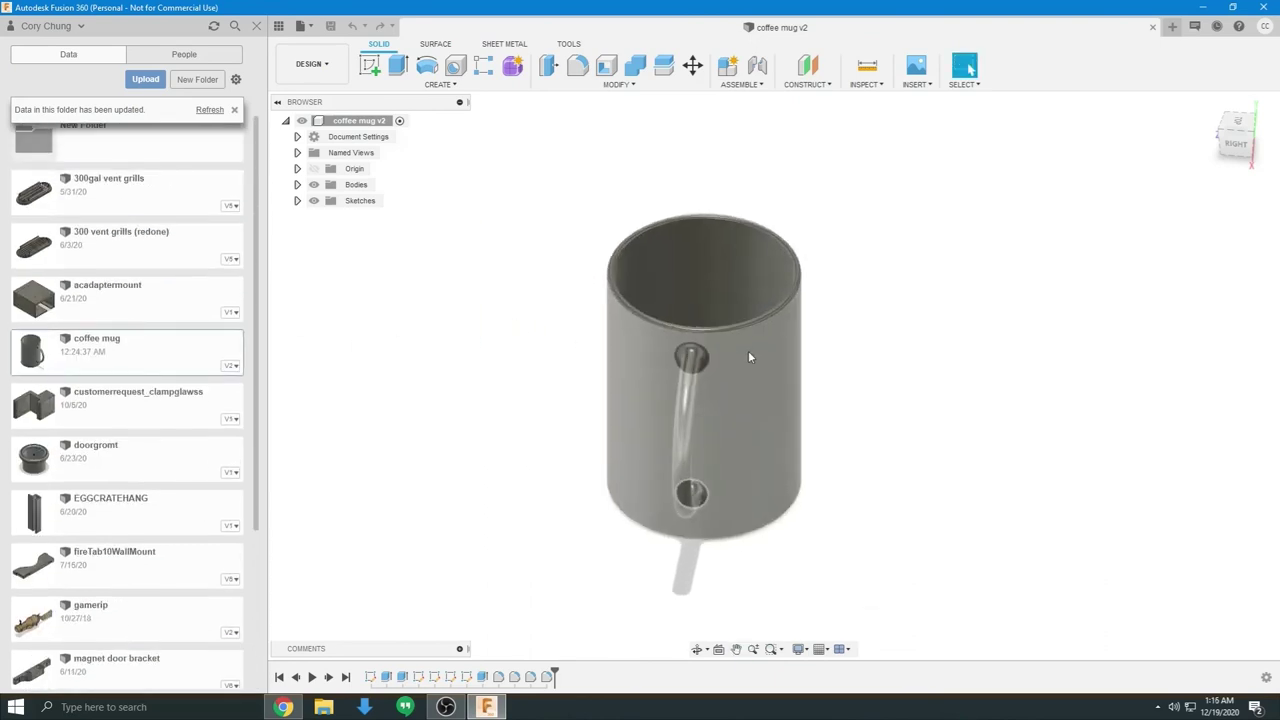
pyautogui.press('F6')
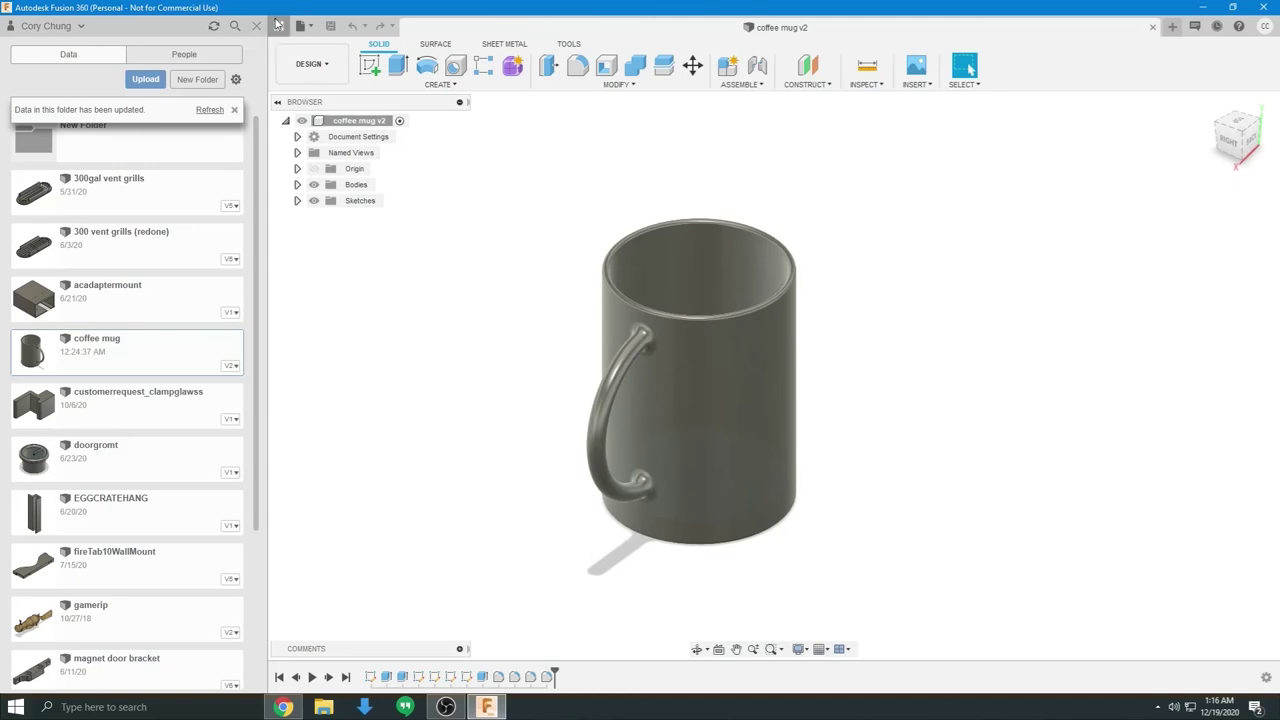
pyautogui.click(278, 24)
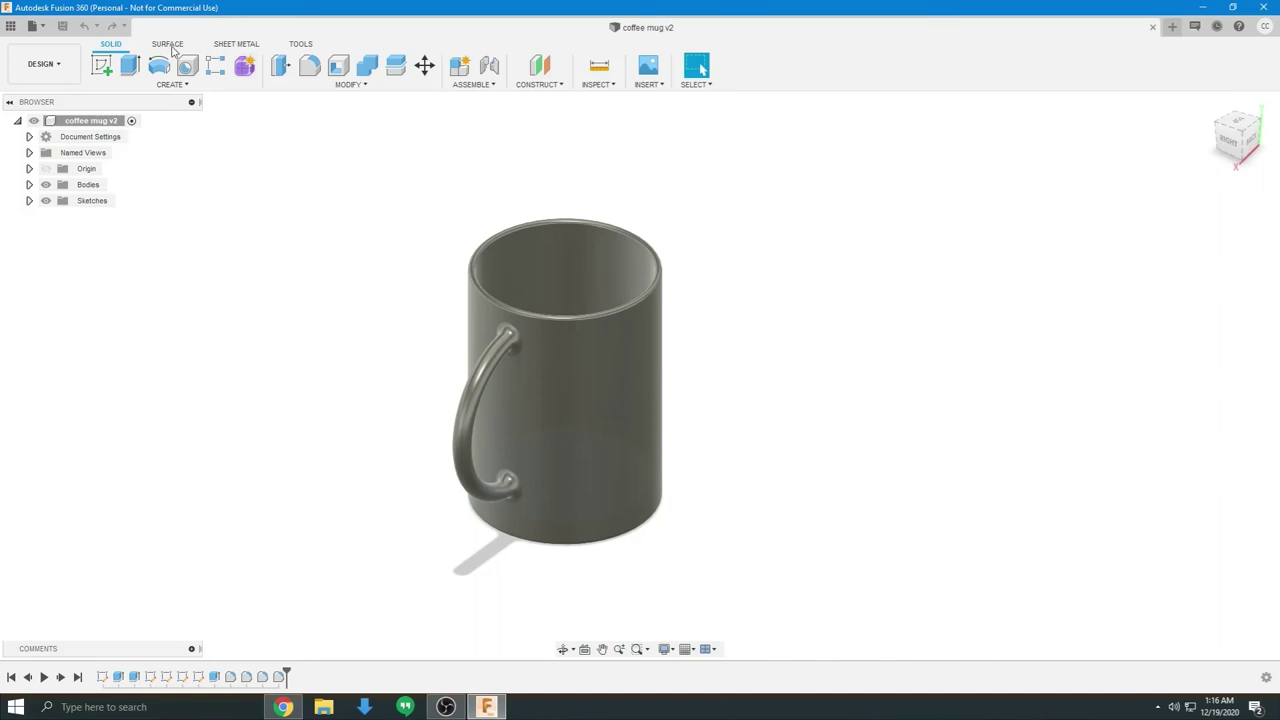
# Step: Look through the Surface, Sheet Metal and Tools command sets and return to the Solid commands
pyautogui.click(170, 46)
pyautogui.click(242, 46)
pyautogui.click(302, 45)
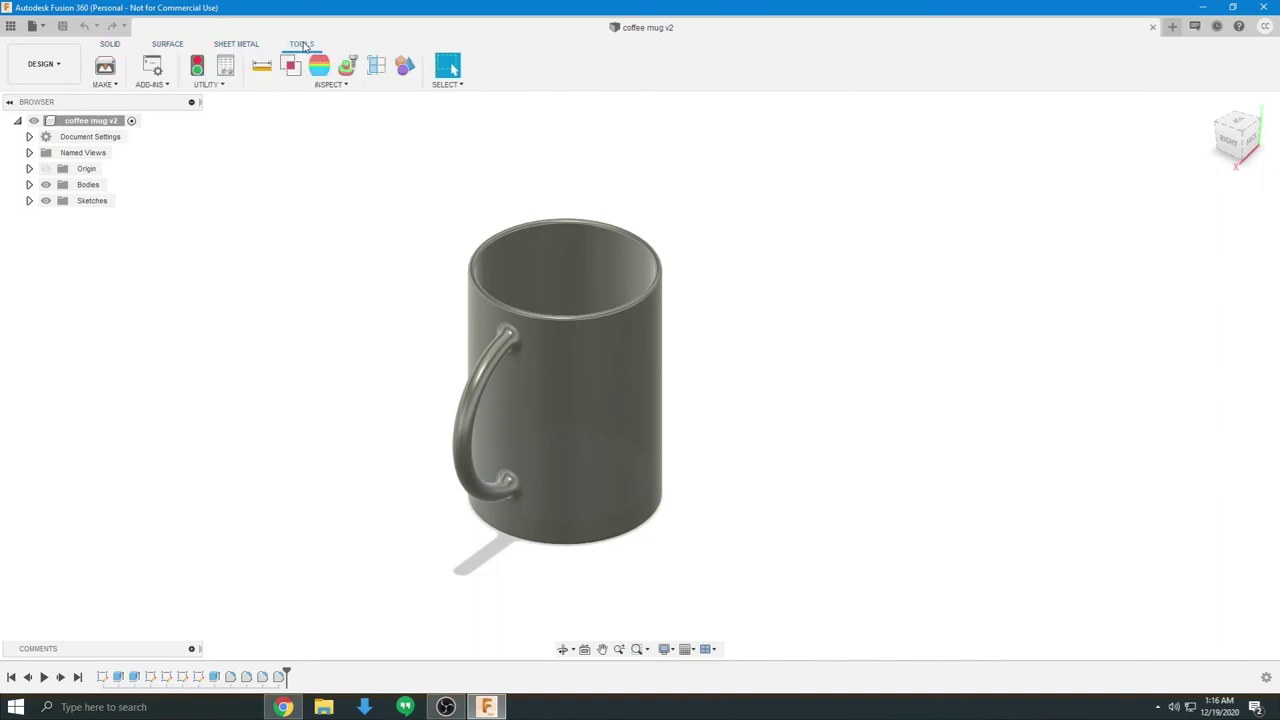
pyautogui.click(111, 45)
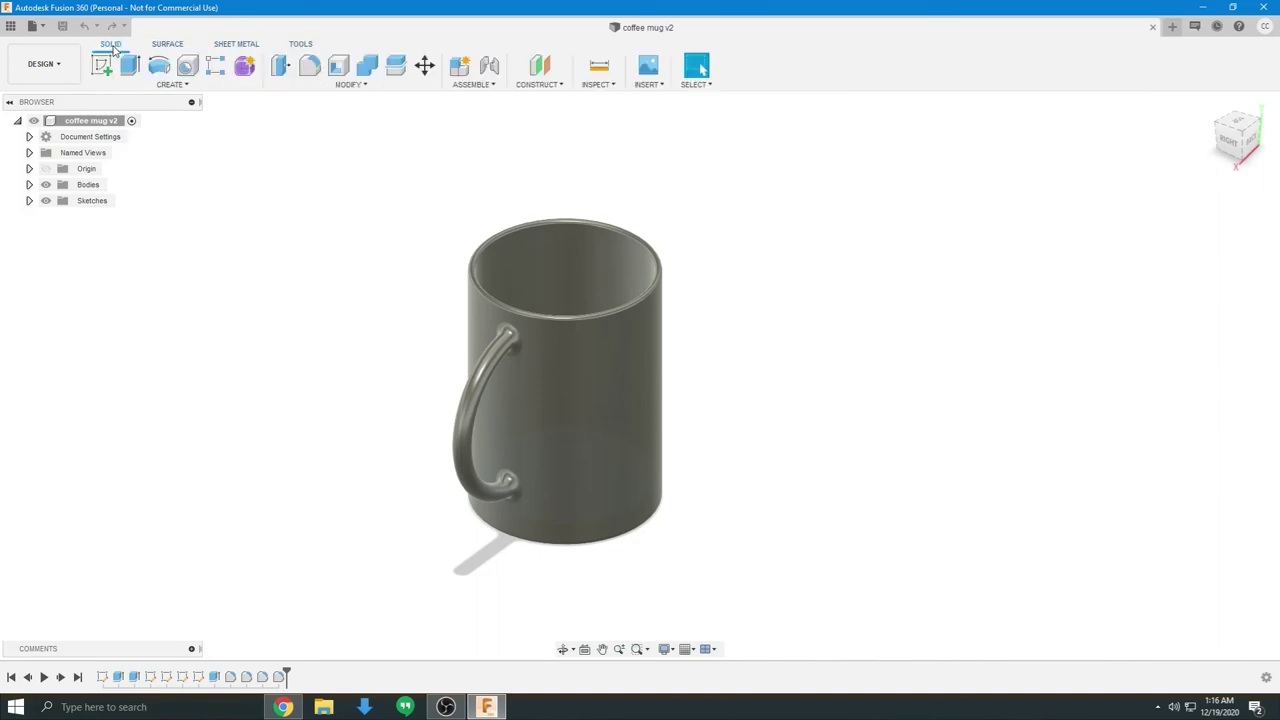
# Step: Expand the named views and display the mug in the Top, Front, Right and Home views
pyautogui.keyDown('shift'); pyautogui.moveTo(515, 221); pyautogui.dragTo(389, 337, button='middle'); pyautogui.keyUp('shift')
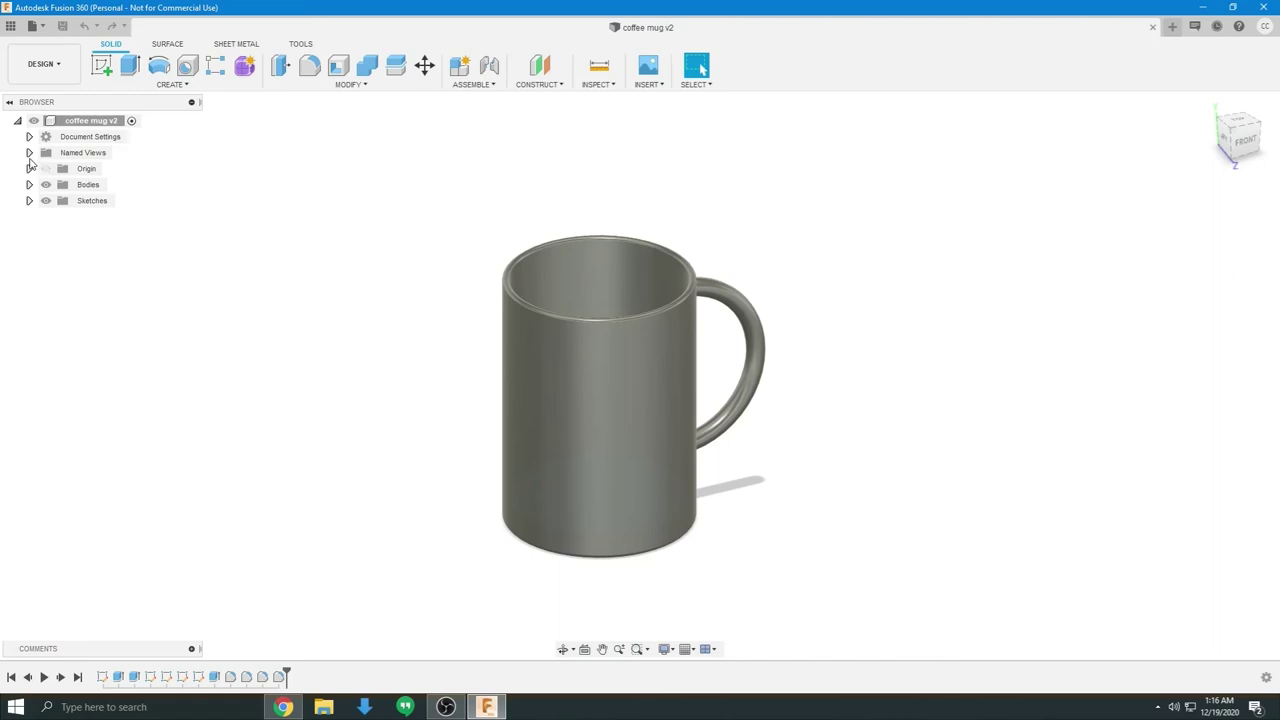
pyautogui.click(29, 152)
pyautogui.doubleClick(60, 170)
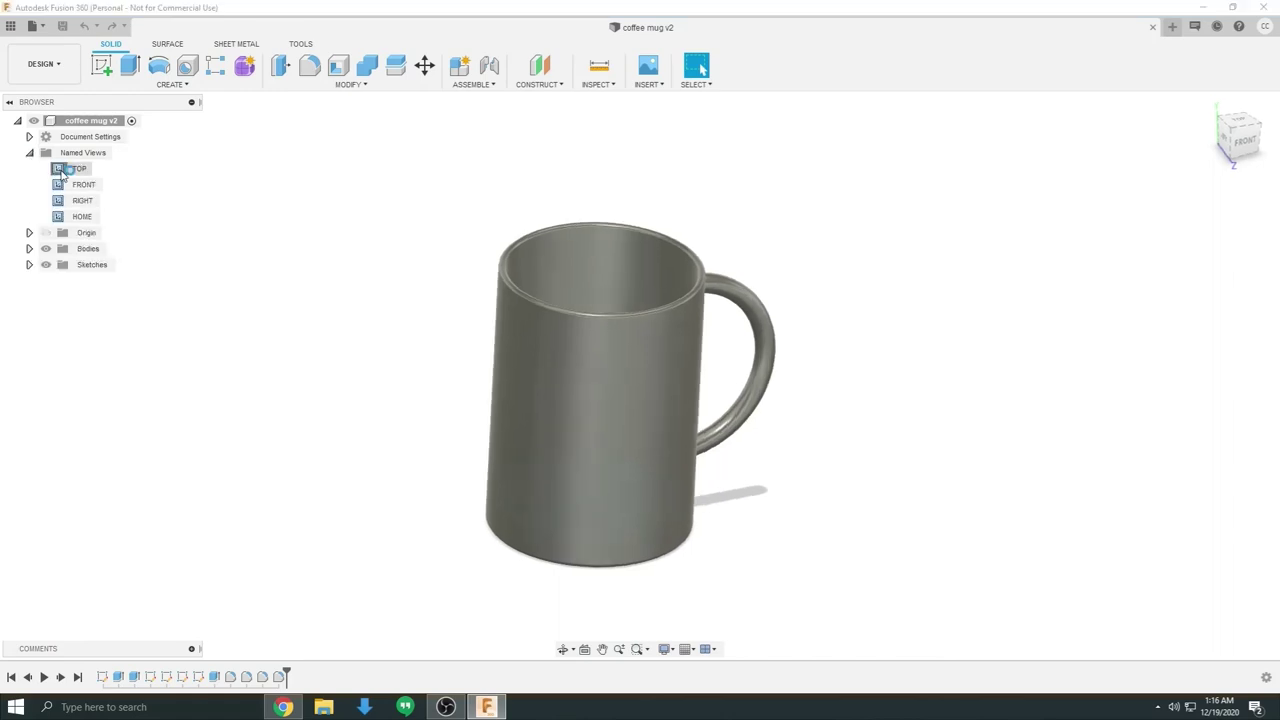
pyautogui.doubleClick(82, 188)
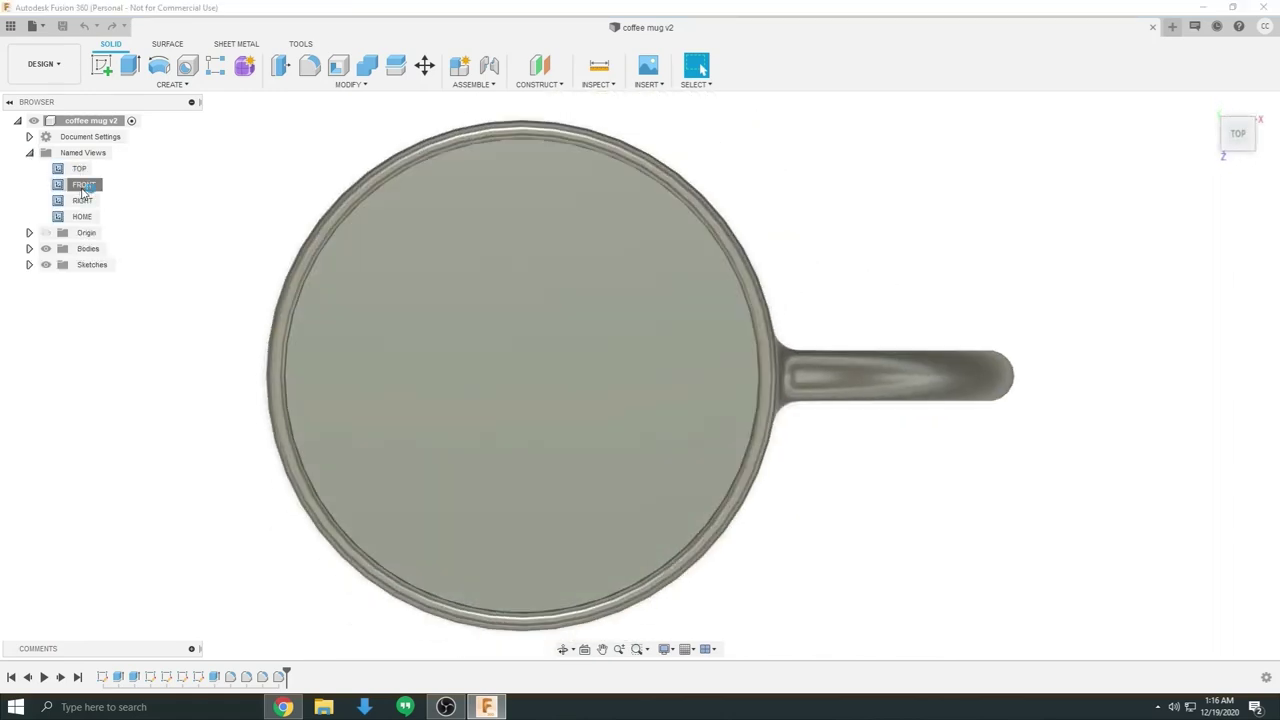
pyautogui.doubleClick(105, 202)
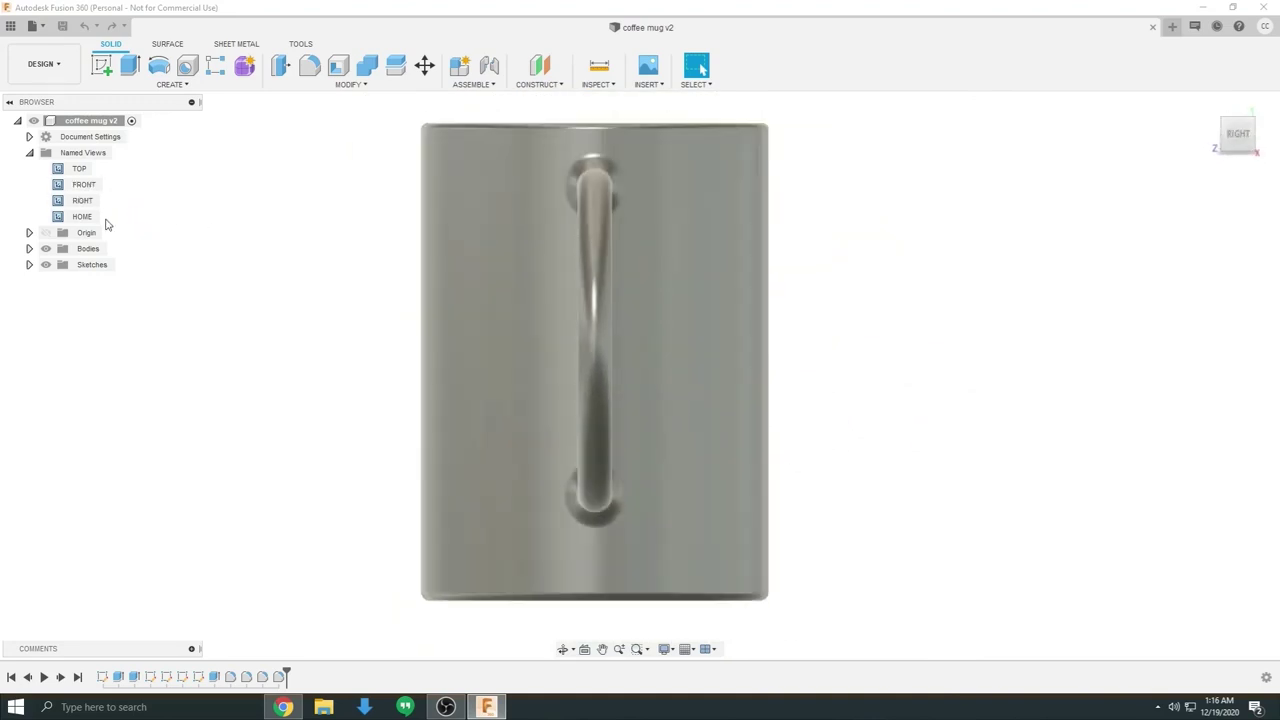
pyautogui.doubleClick(100, 216)
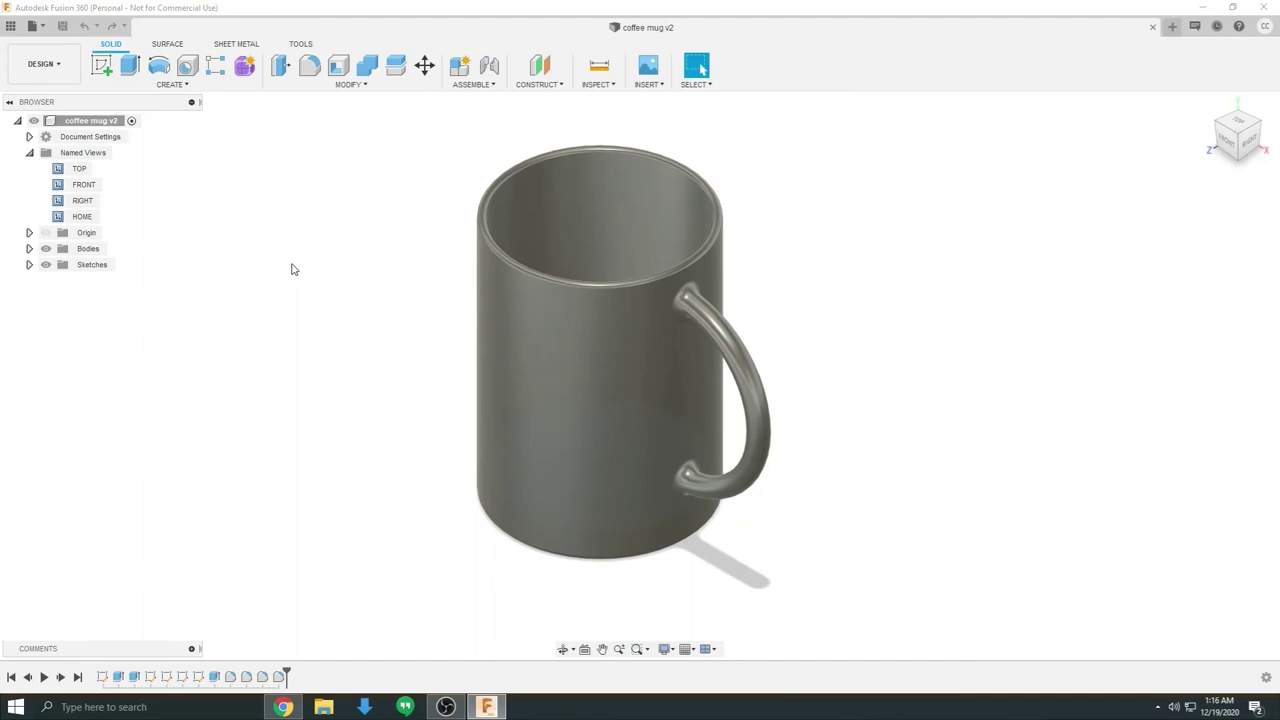
# Step: Expand the Origin, Bodies and Sketches folders of the coffee mug design to examine their contents
pyautogui.moveTo(287, 270); pyautogui.dragTo(315, 290, button='middle')
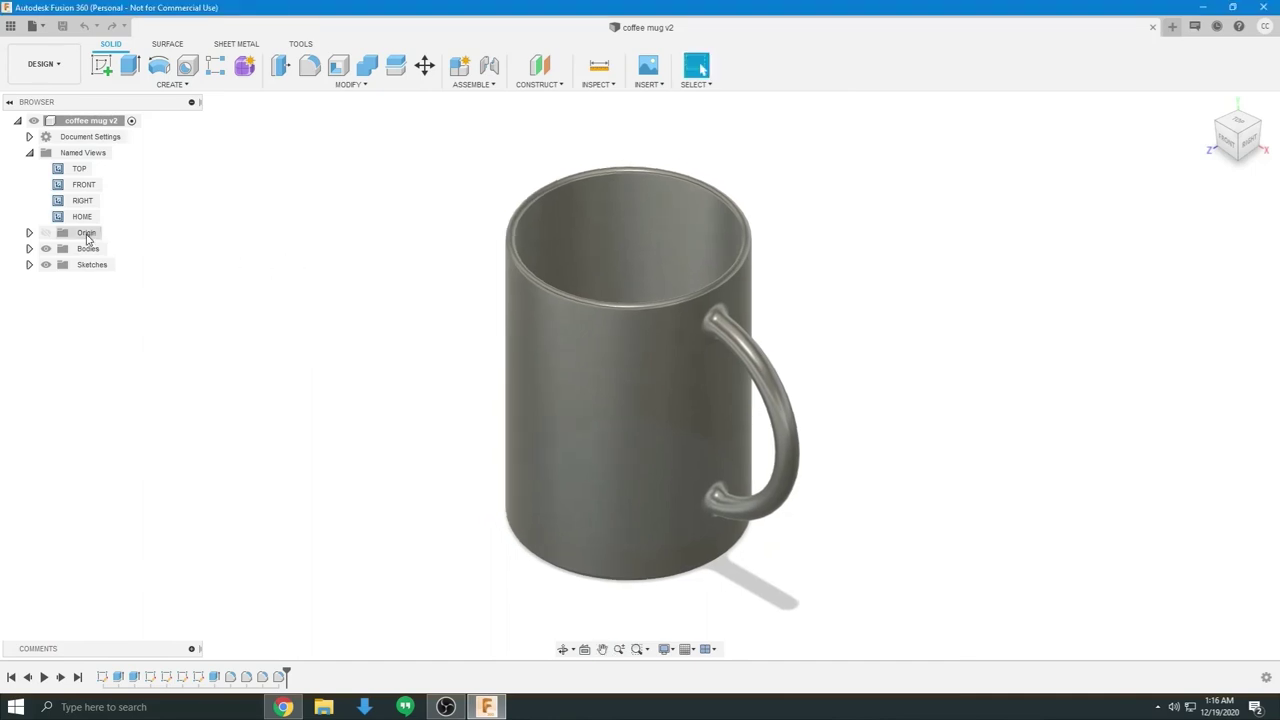
pyautogui.click(29, 232)
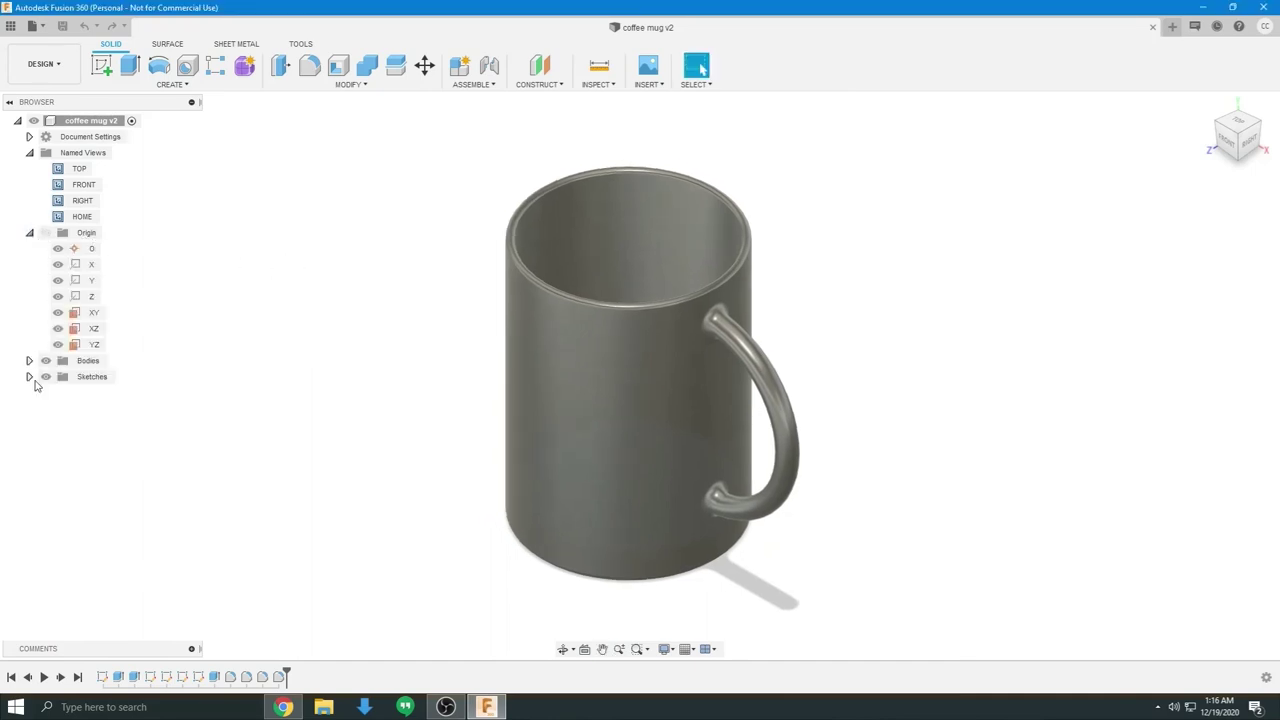
pyautogui.click(29, 361)
pyautogui.click(29, 393)
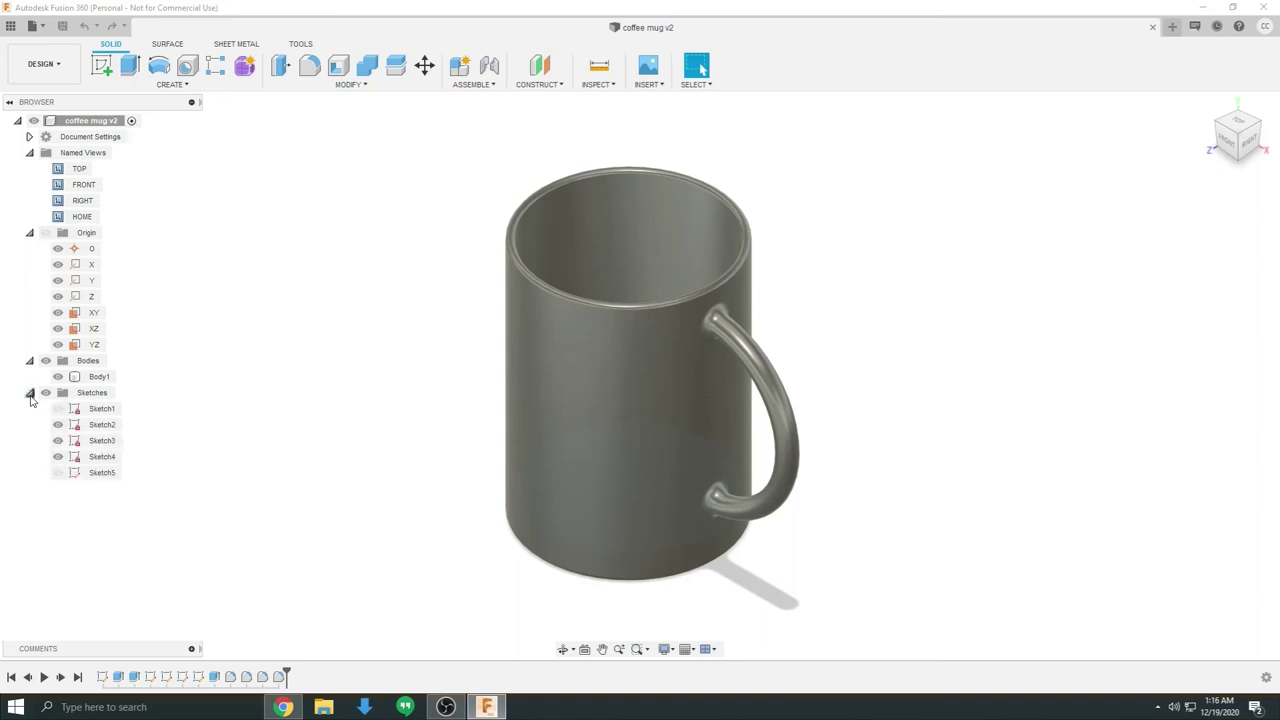
# Step: View the mug from the top, right, front and bottom with the ViewCube, and rotate the bottom view by 90 degrees
pyautogui.moveTo(309, 391)
pyautogui.keyDown('shift'); pyautogui.mouseDown(button='middle')
pyautogui.moveTo(350, 412)
pyautogui.moveTo(334, 366)
pyautogui.moveTo(320, 360)
pyautogui.moveTo(314, 374)
pyautogui.mouseUp(button='middle'); pyautogui.keyUp('shift')
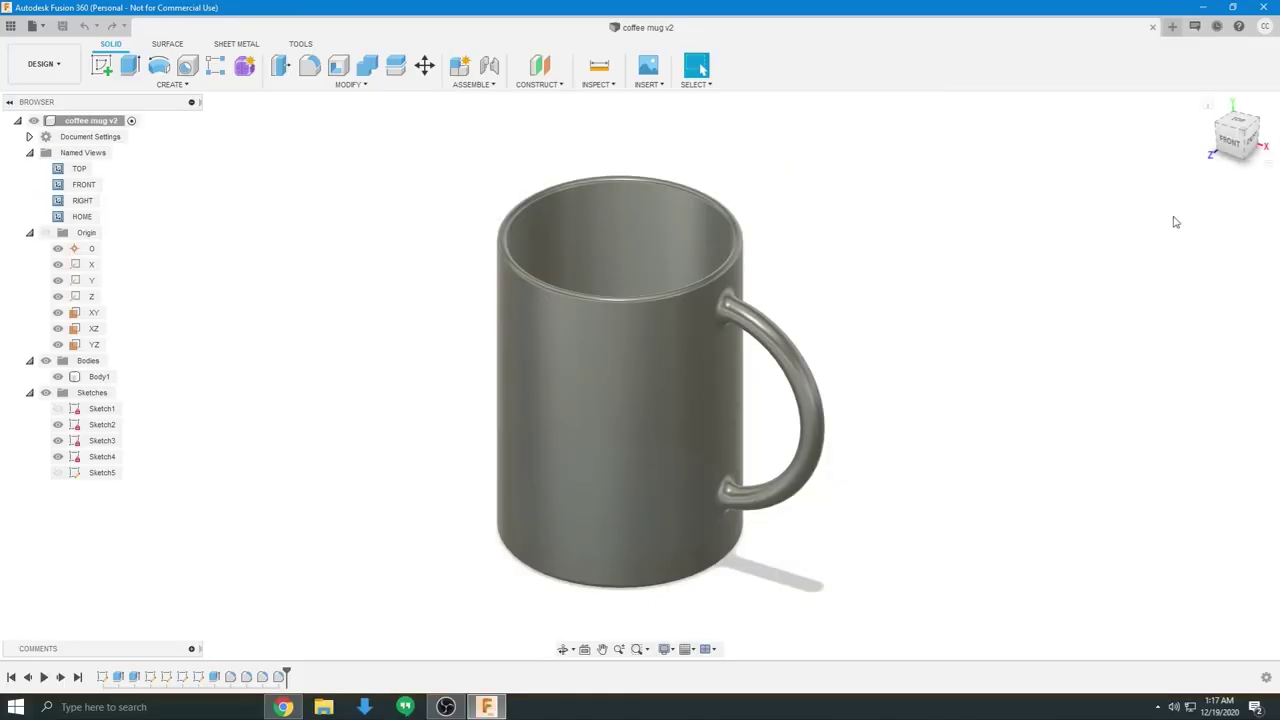
pyautogui.moveTo(1237, 137)
pyautogui.keyDown('shift'); pyautogui.mouseDown(button='middle')
pyautogui.moveTo(1206, 150)
pyautogui.moveTo(1204, 133)
pyautogui.moveTo(1258, 121)
pyautogui.moveTo(1240, 164)
pyautogui.moveTo(1210, 150)
pyautogui.moveTo(1240, 125)
pyautogui.mouseUp(button='middle'); pyautogui.keyUp('shift')
pyautogui.click(1238, 127)
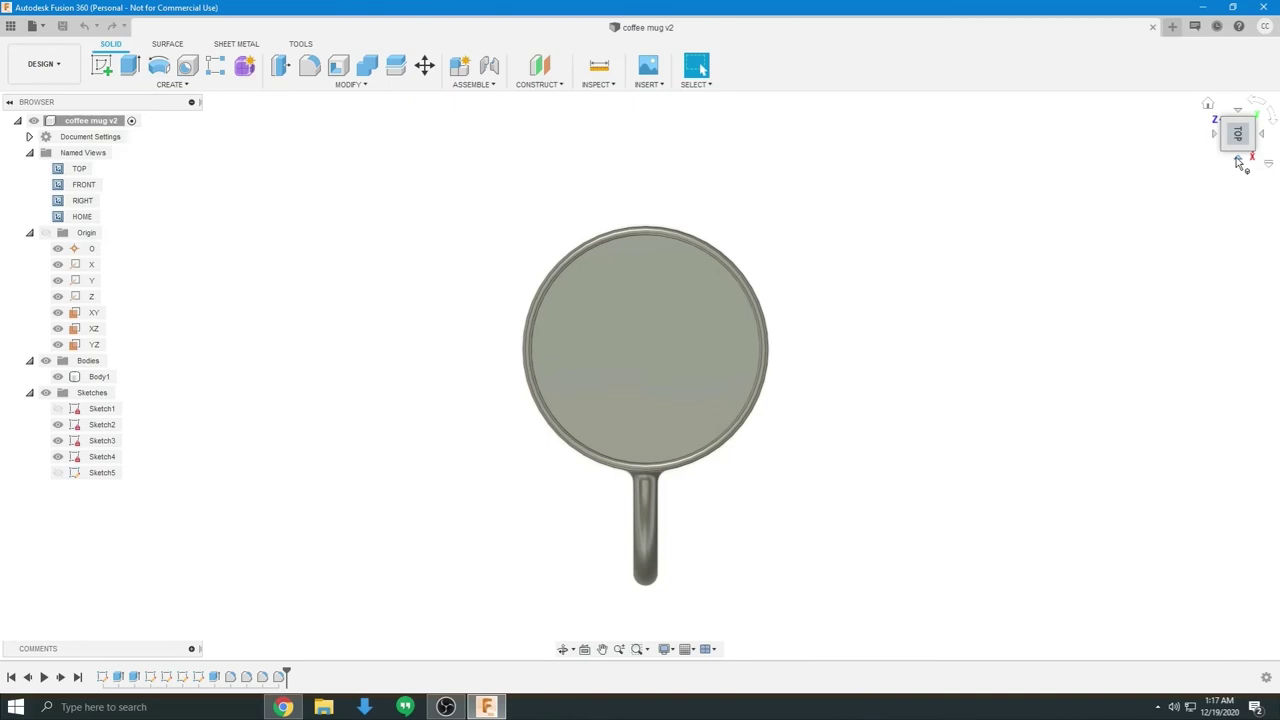
pyautogui.click(1238, 160)
pyautogui.click(1214, 135)
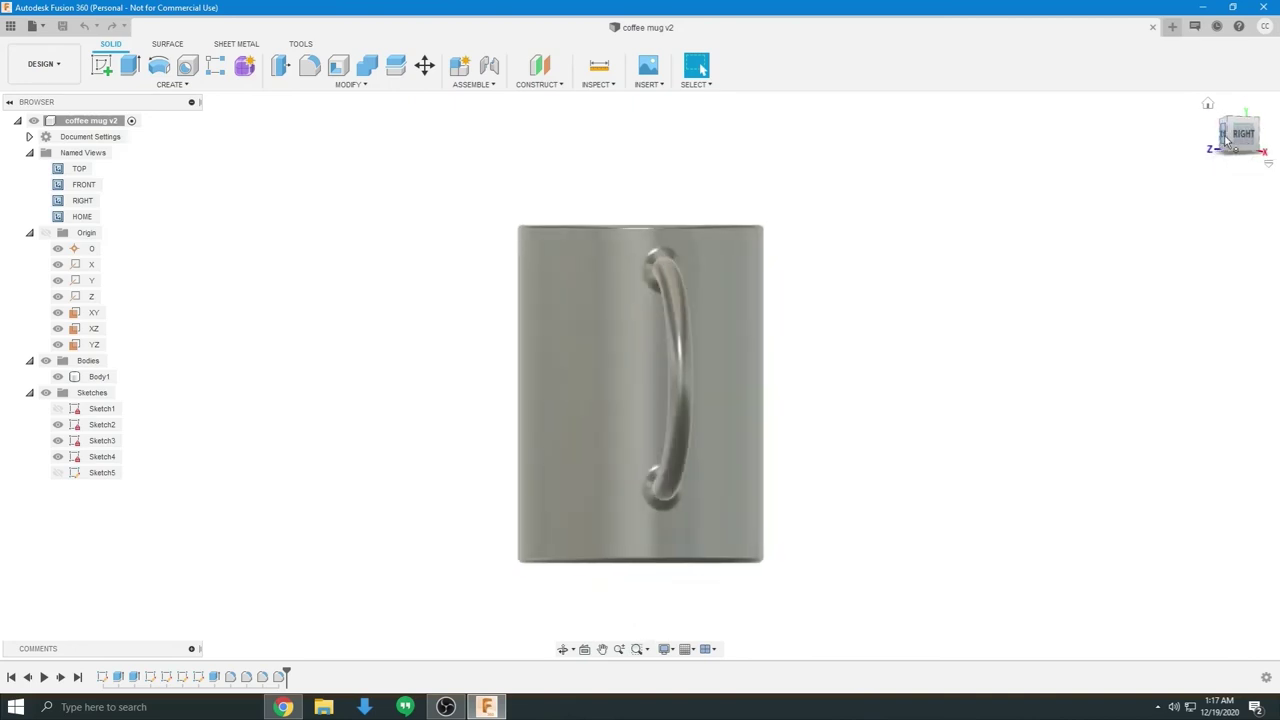
pyautogui.moveTo(1243, 118)
pyautogui.mouseDown()
pyautogui.moveTo(1230, 126)
pyautogui.moveTo(1241, 147)
pyautogui.mouseUp()
pyautogui.click(1239, 149)
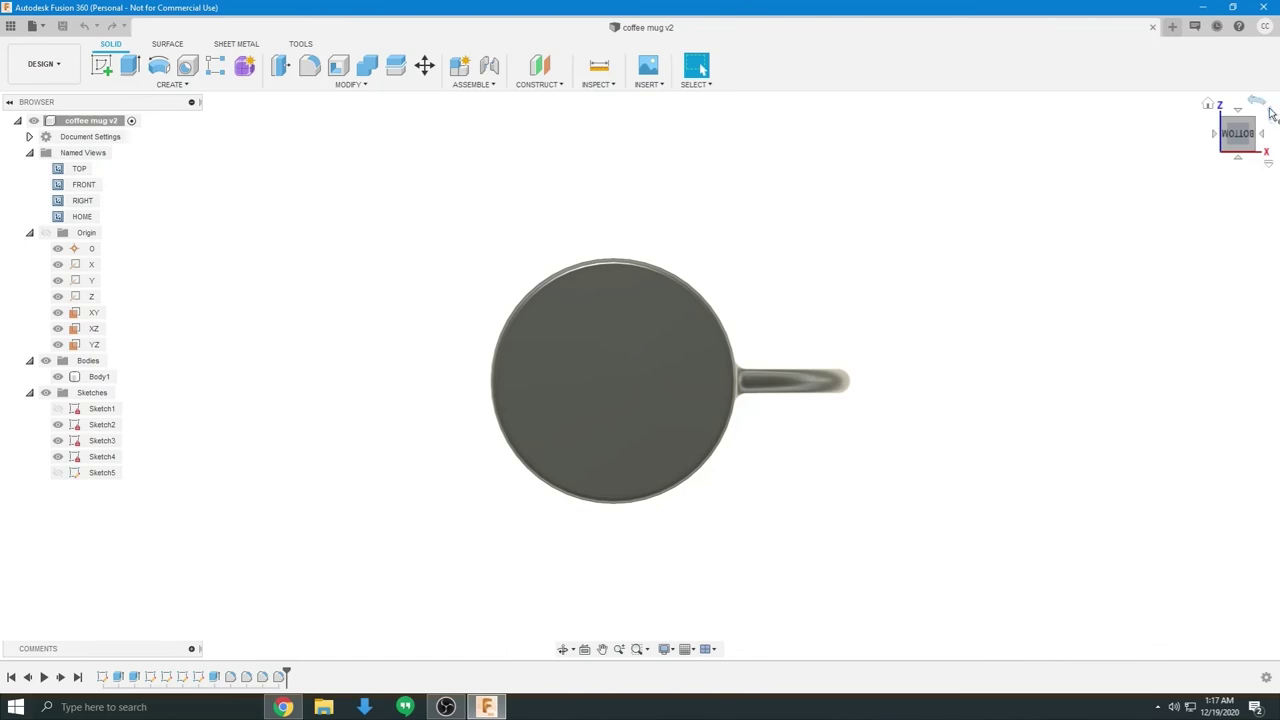
pyautogui.click(1261, 106)
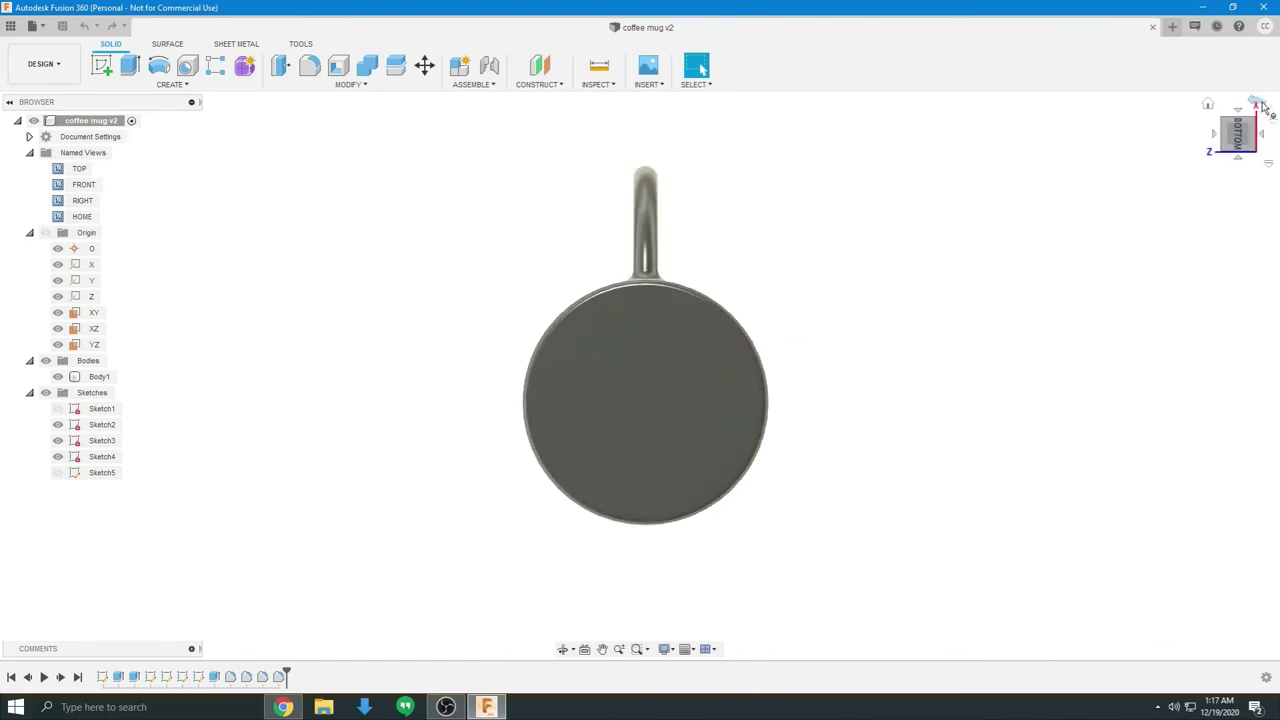
# Step: Rotate the bottom view by another 90 degrees, fit the mug in view and orbit around it to see several sides
pyautogui.click(1261, 106)
pyautogui.moveTo(909, 183); pyautogui.dragTo(900, 240, button='middle')
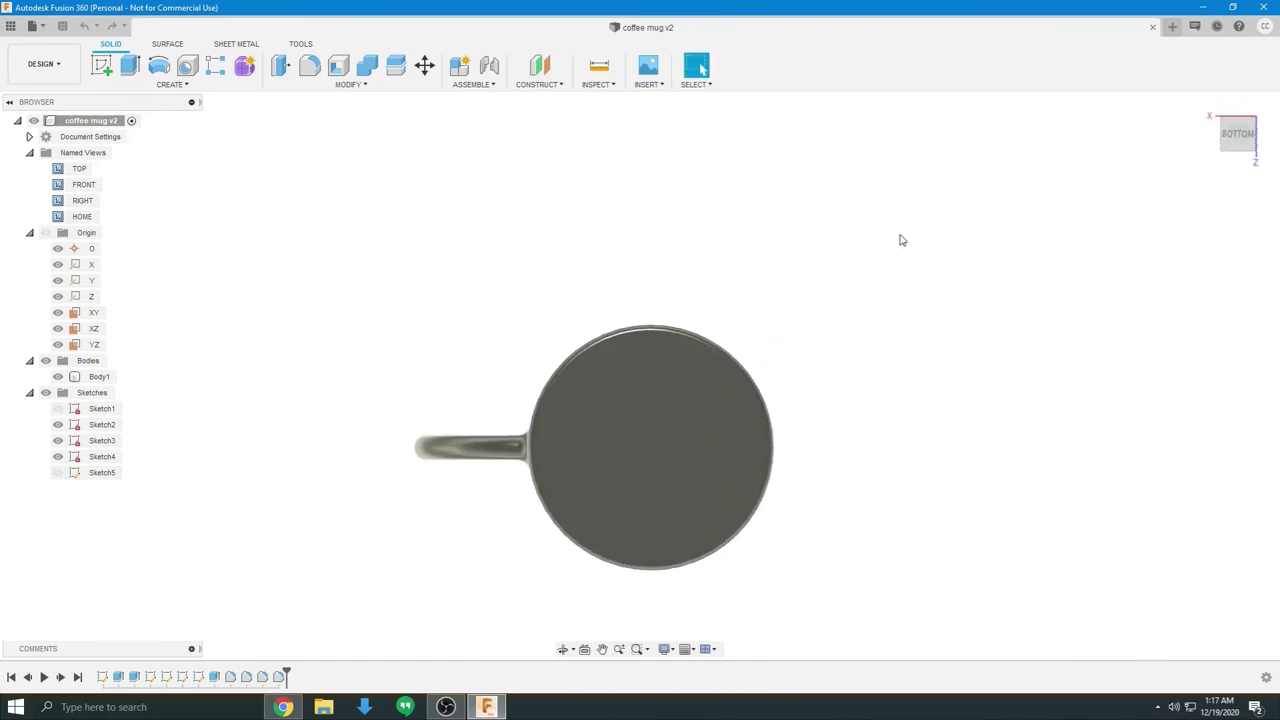
pyautogui.press('F6')
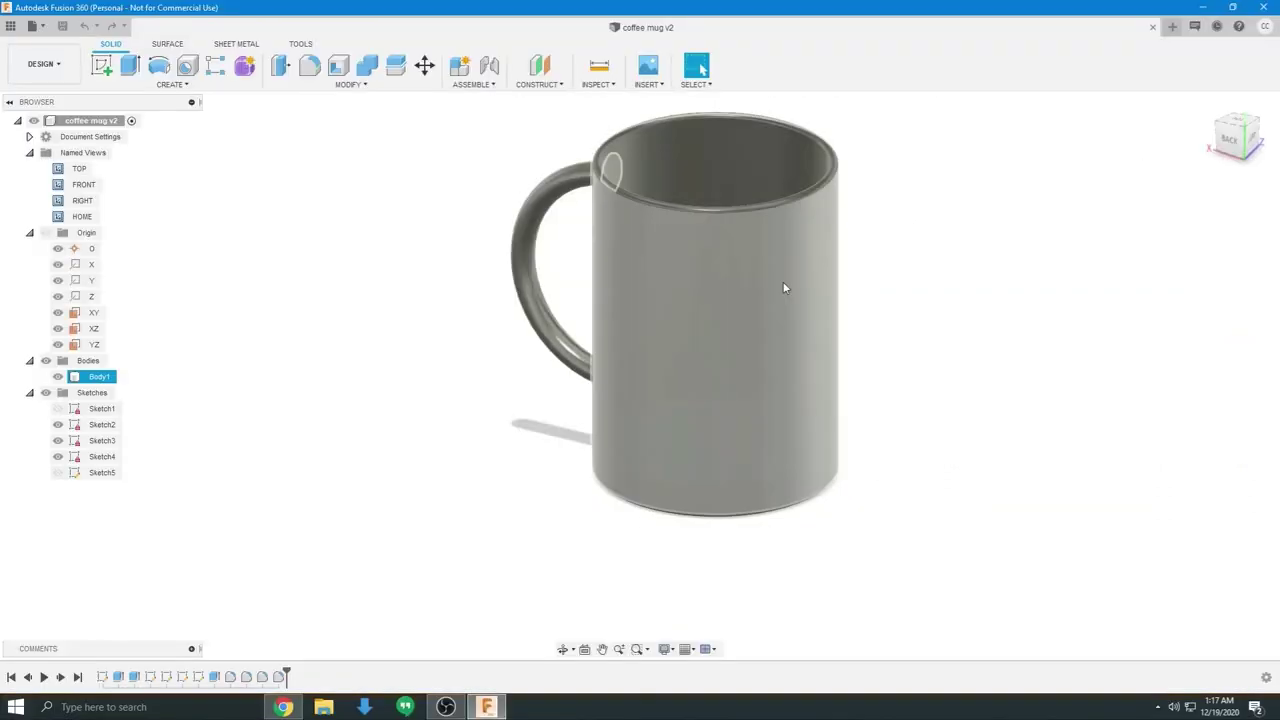
pyautogui.keyDown('shift'); pyautogui.moveTo(786, 286); pyautogui.dragTo(774, 434, button='middle'); pyautogui.keyUp('shift')
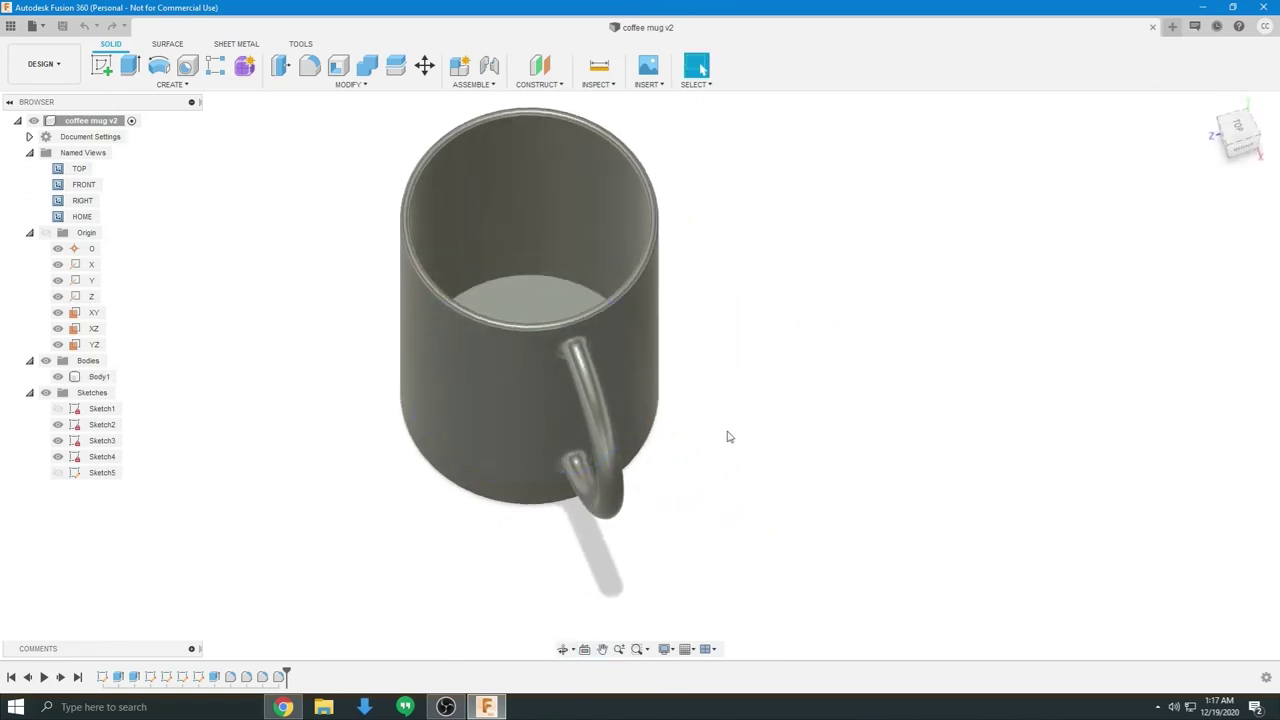
pyautogui.keyDown('shift'); pyautogui.moveTo(673, 436); pyautogui.dragTo(774, 426, button='middle'); pyautogui.keyUp('shift')
# Step: Orbit the mug slightly and highlight its handle features in the design timeline to see the geometry they belong to
pyautogui.hotkey('alt', 'Tab')
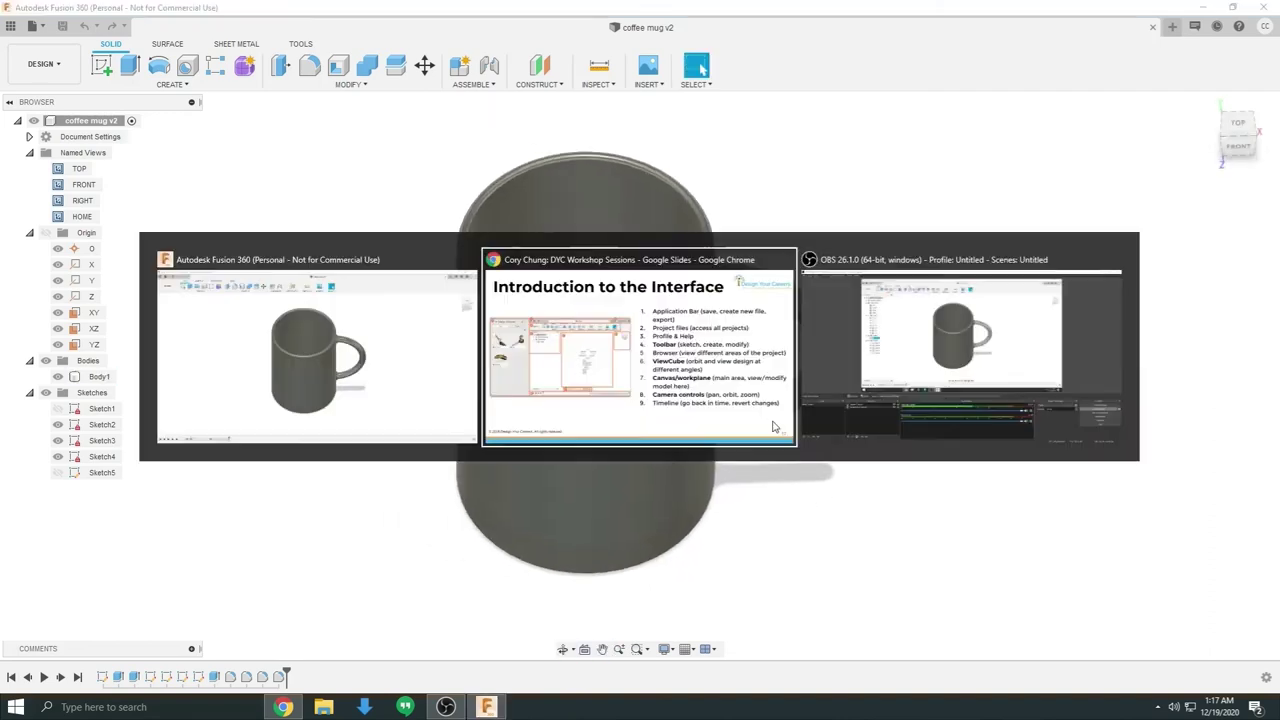
pyautogui.hotkey('alt', 'Tab')
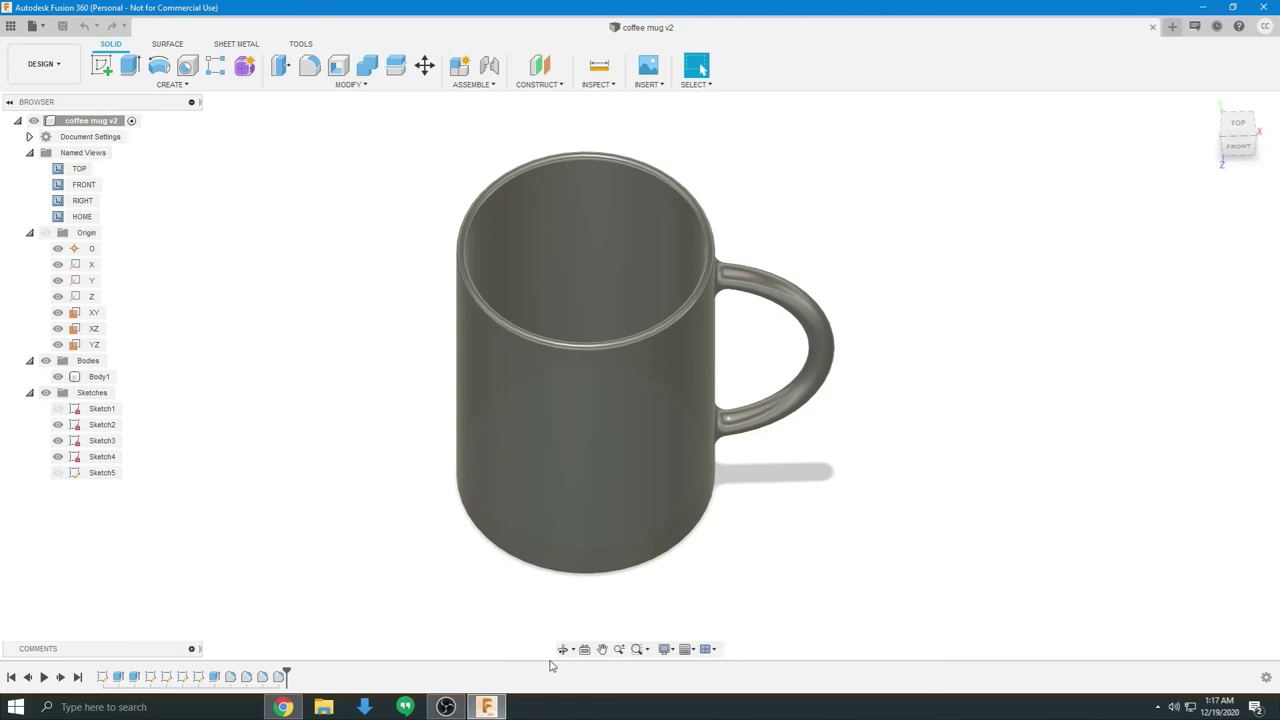
pyautogui.moveTo(815, 577); pyautogui.dragTo(746, 548, button='middle')
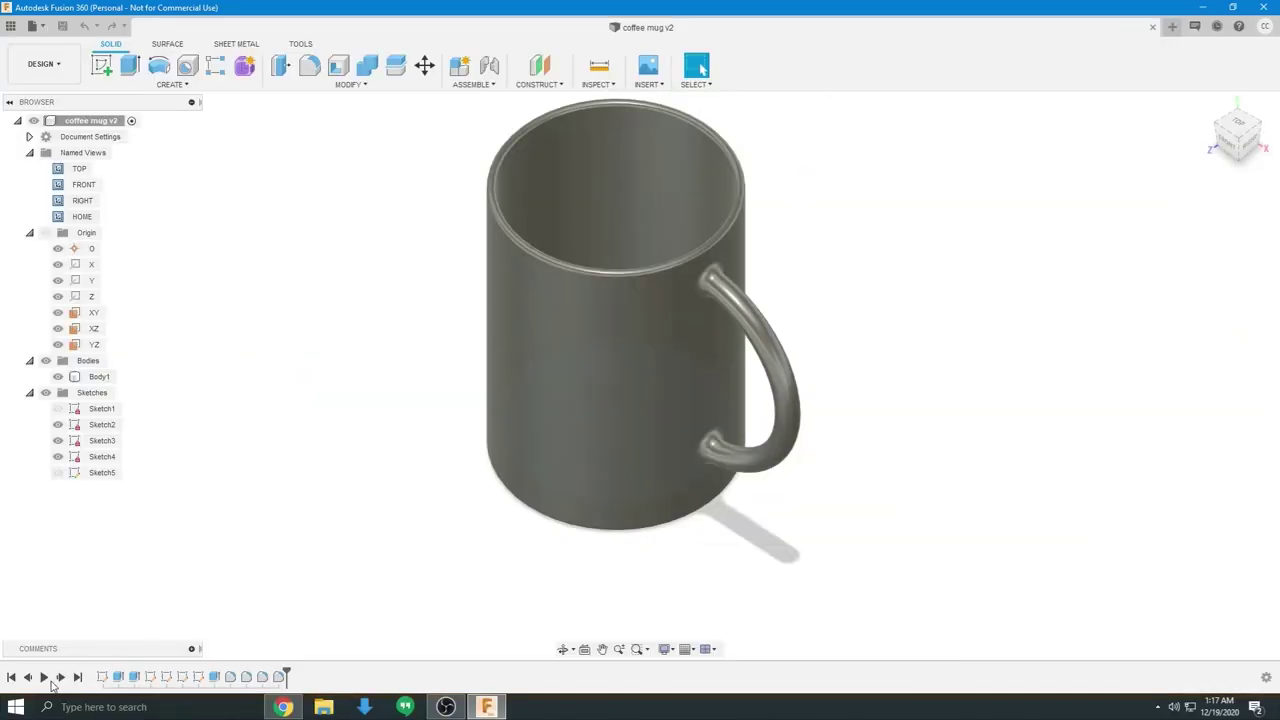
pyautogui.click(214, 679)
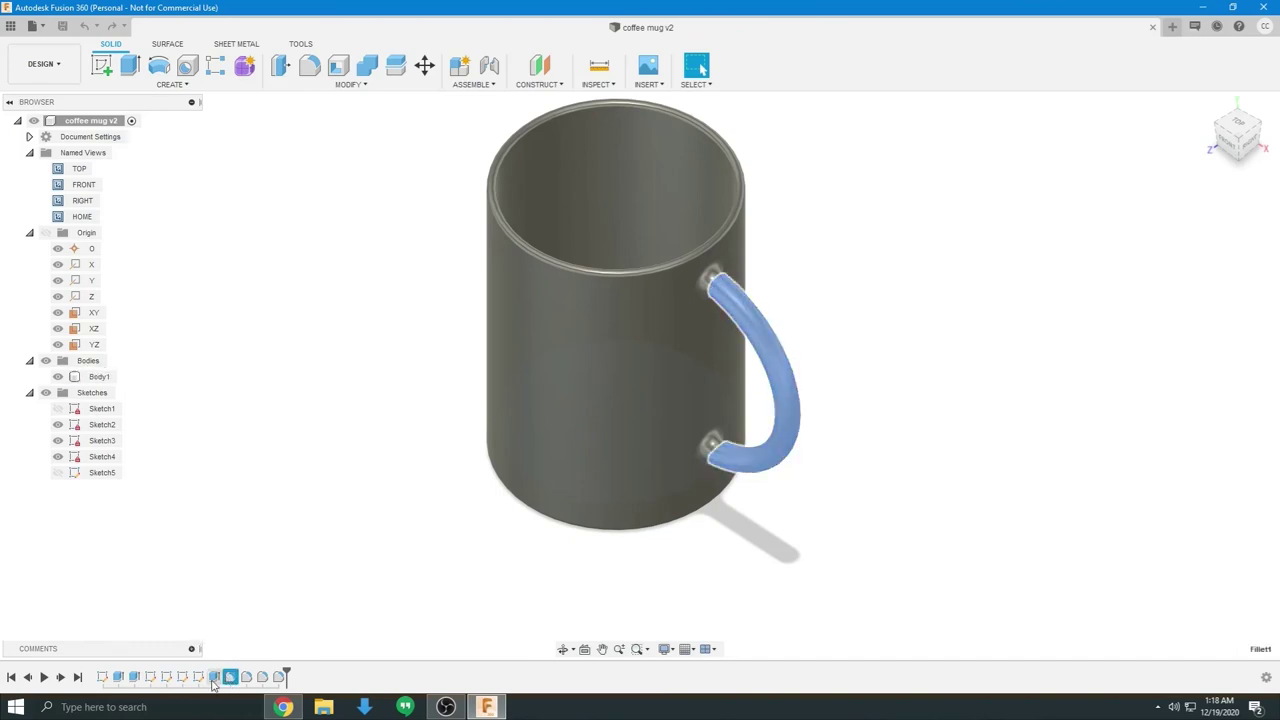
pyautogui.click(198, 678)
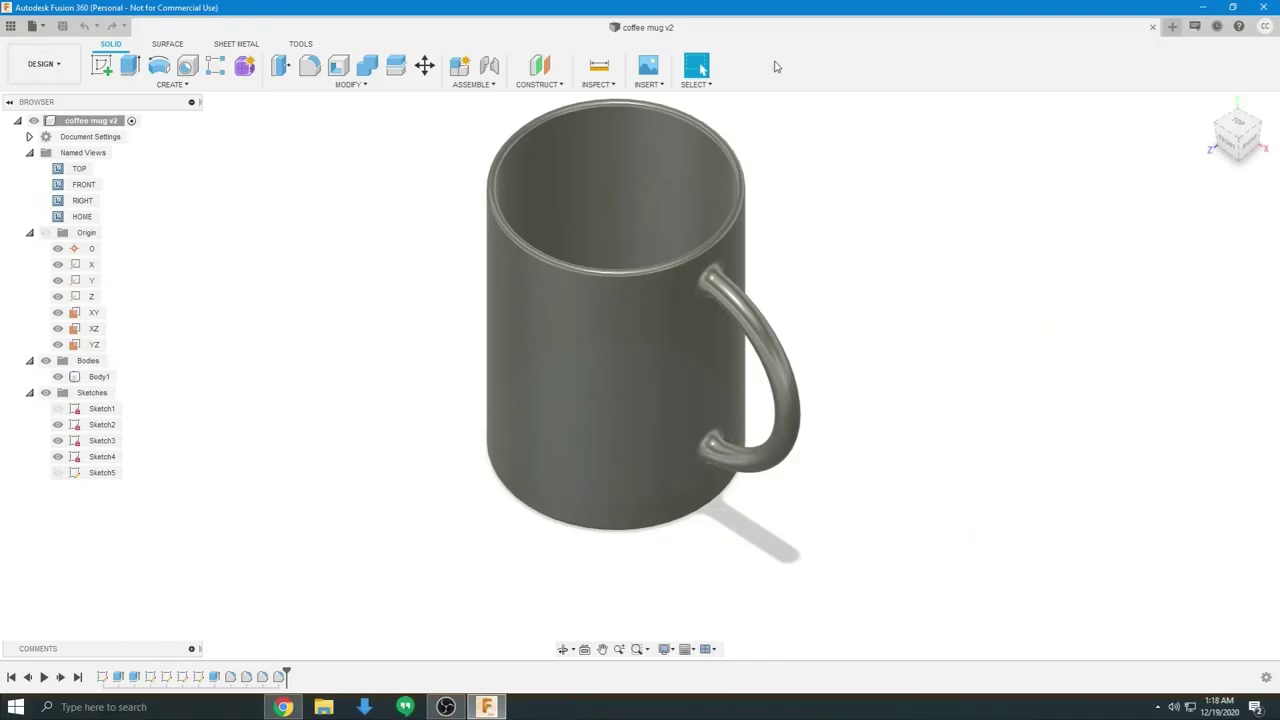
# Step: Compare the Surface, Sheet Metal, Tools and Solid command sets with the mug model open
pyautogui.click(167, 44)
pyautogui.click(236, 44)
pyautogui.click(300, 44)
pyautogui.click(168, 44)
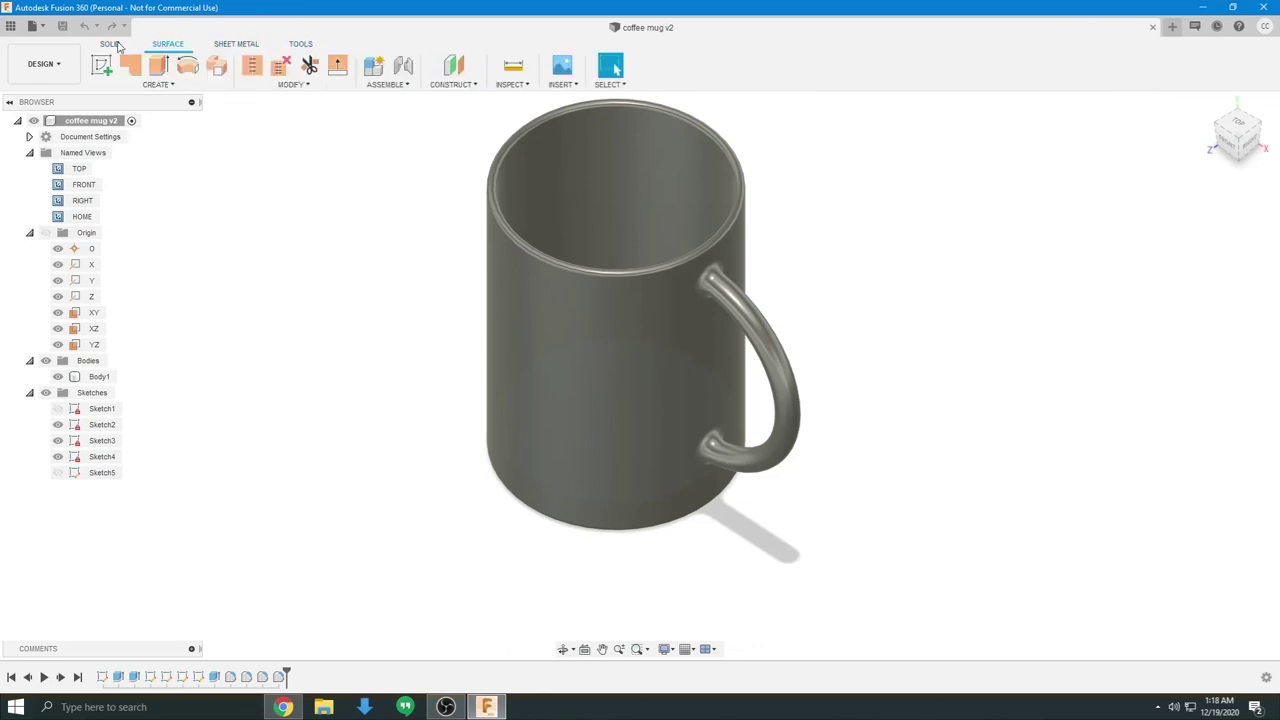
pyautogui.click(110, 44)
pyautogui.click(168, 44)
pyautogui.click(497, 286)
pyautogui.click(800, 280)
pyautogui.keyDown('shift'); pyautogui.moveTo(800, 280); pyautogui.dragTo(886, 280, button='middle'); pyautogui.keyUp('shift')
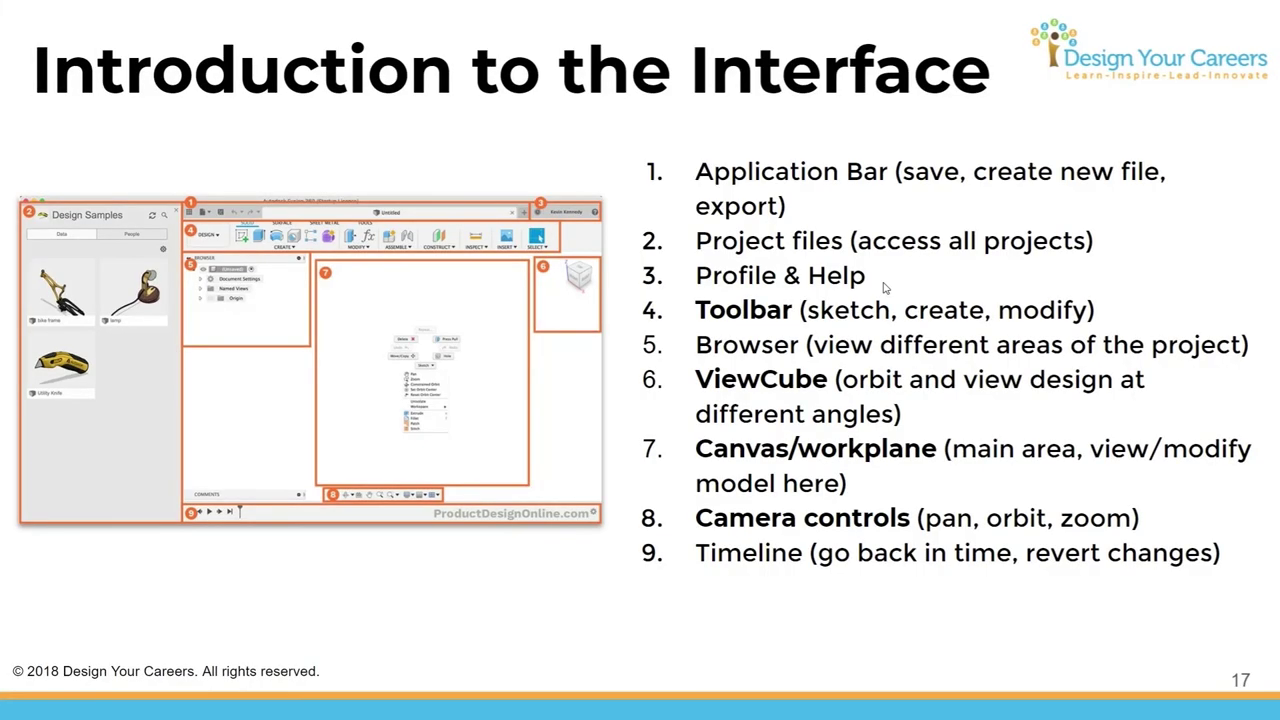
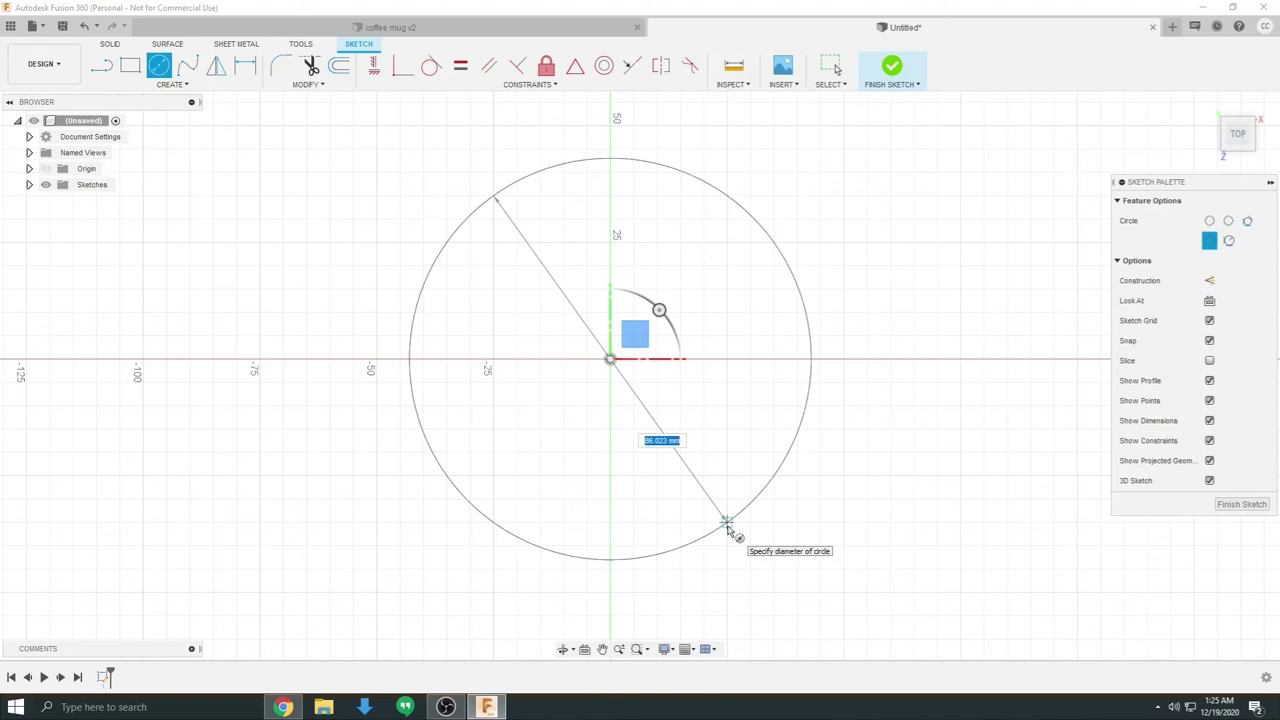
# Step: Set the diameter of the circle centred on the origin to 80 mm
pyautogui.write('80')
pyautogui.press('Return')
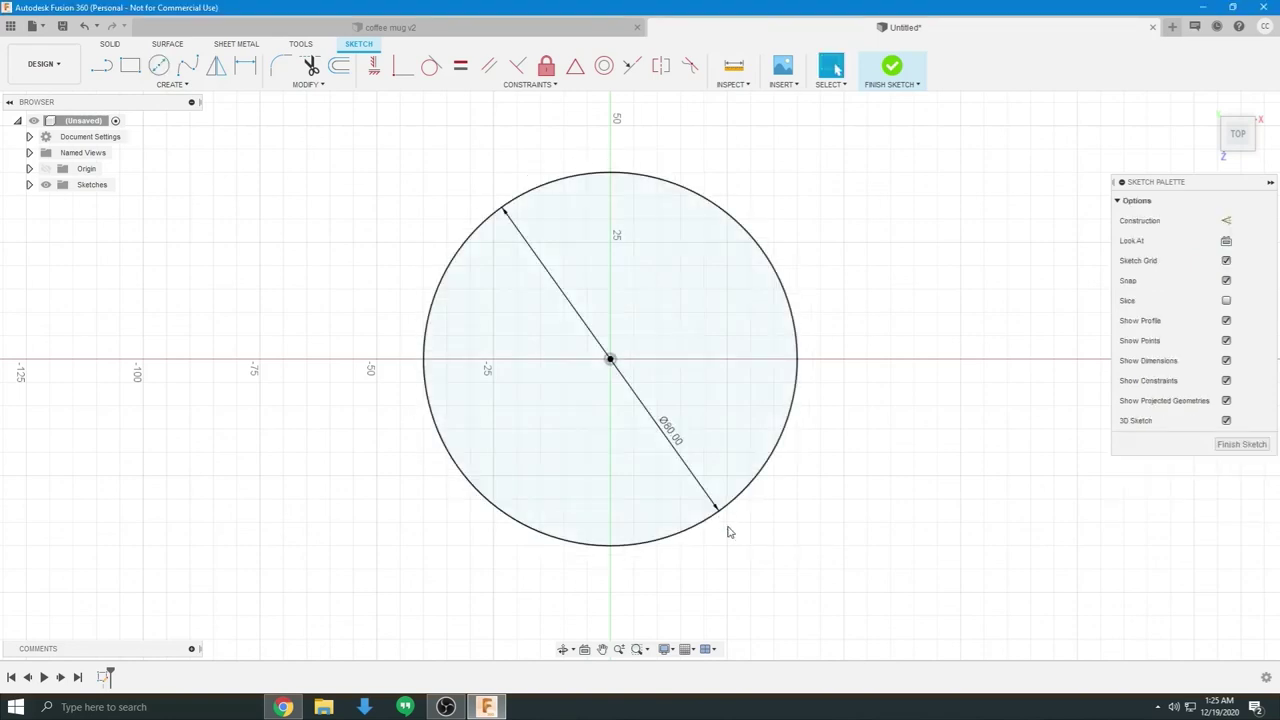
pyautogui.scroll(-3, 846, 457)
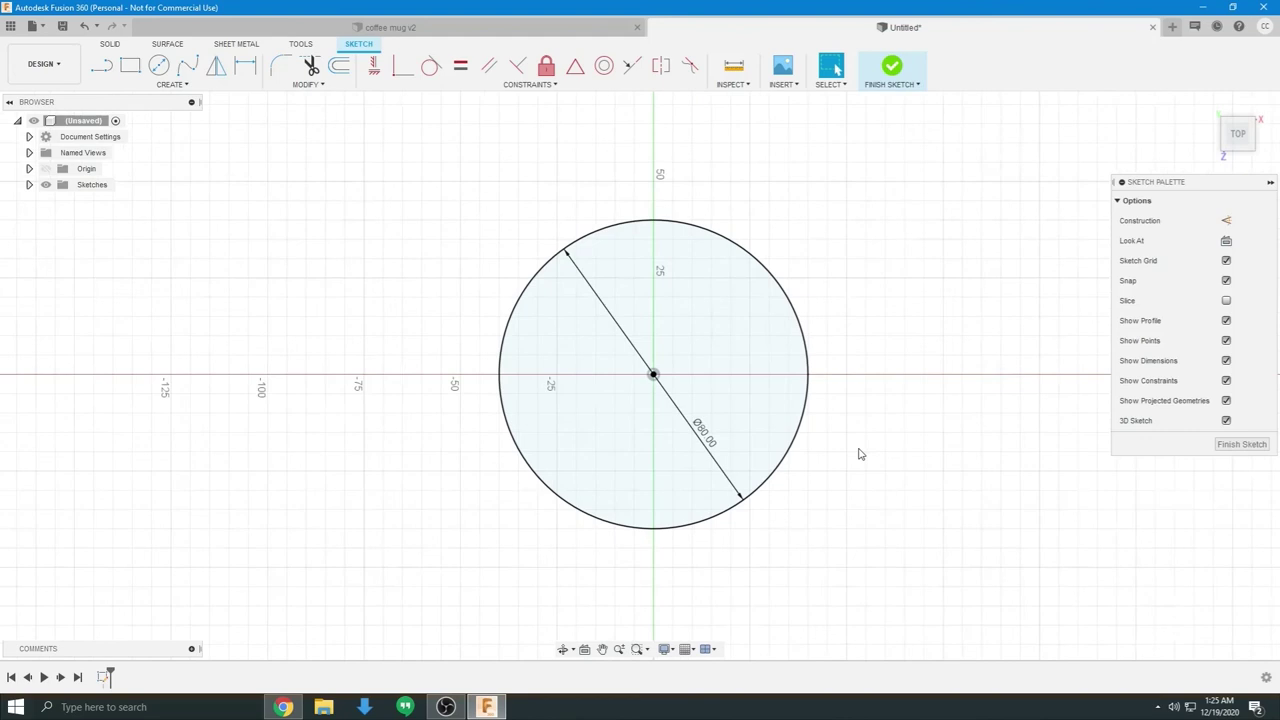
pyautogui.moveTo(861, 494); pyautogui.dragTo(820, 476, button='middle')
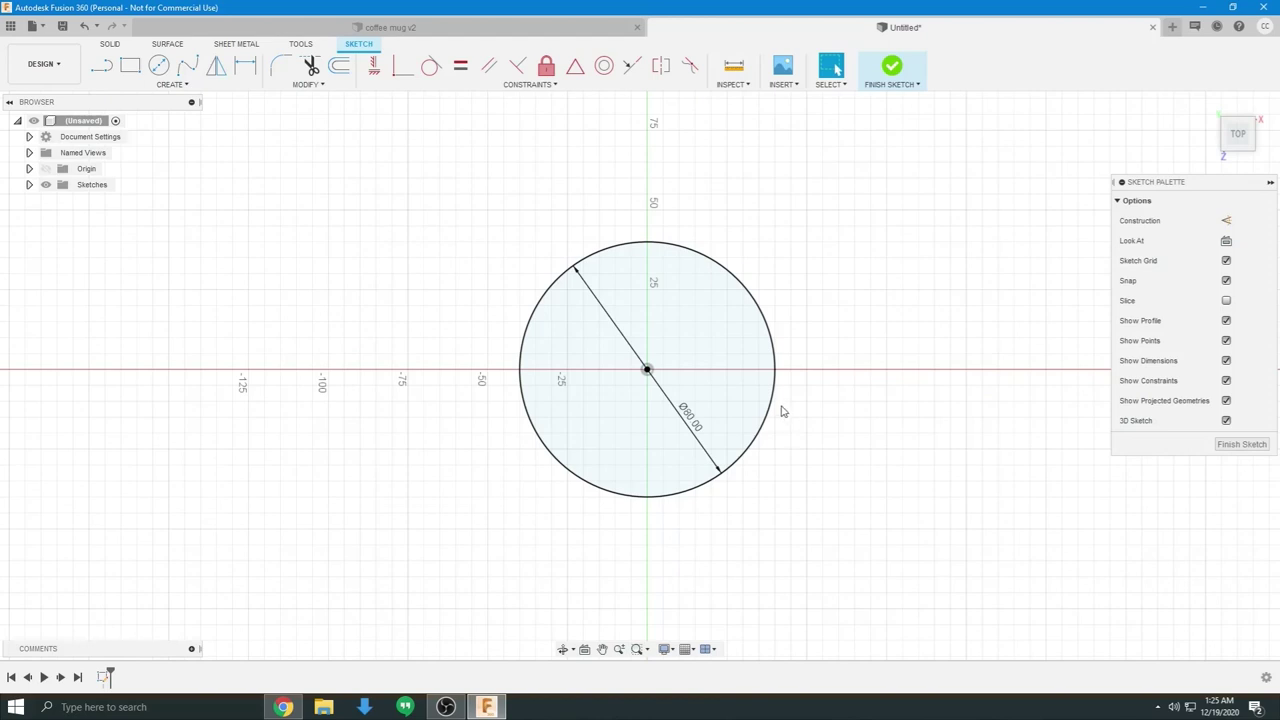
# Step: Draw an open U shape beside the circle from three connected lines, two vertical sides and a horizontal base
pyautogui.click(102, 66)
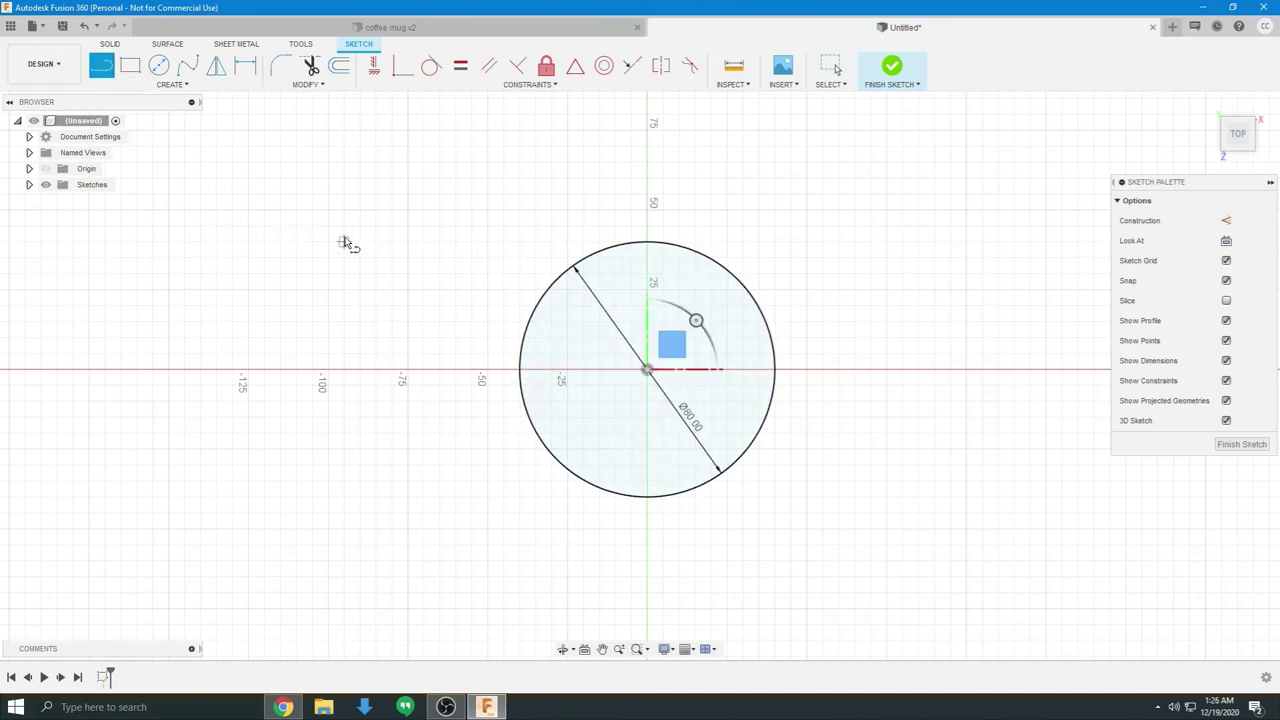
pyautogui.click(344, 316)
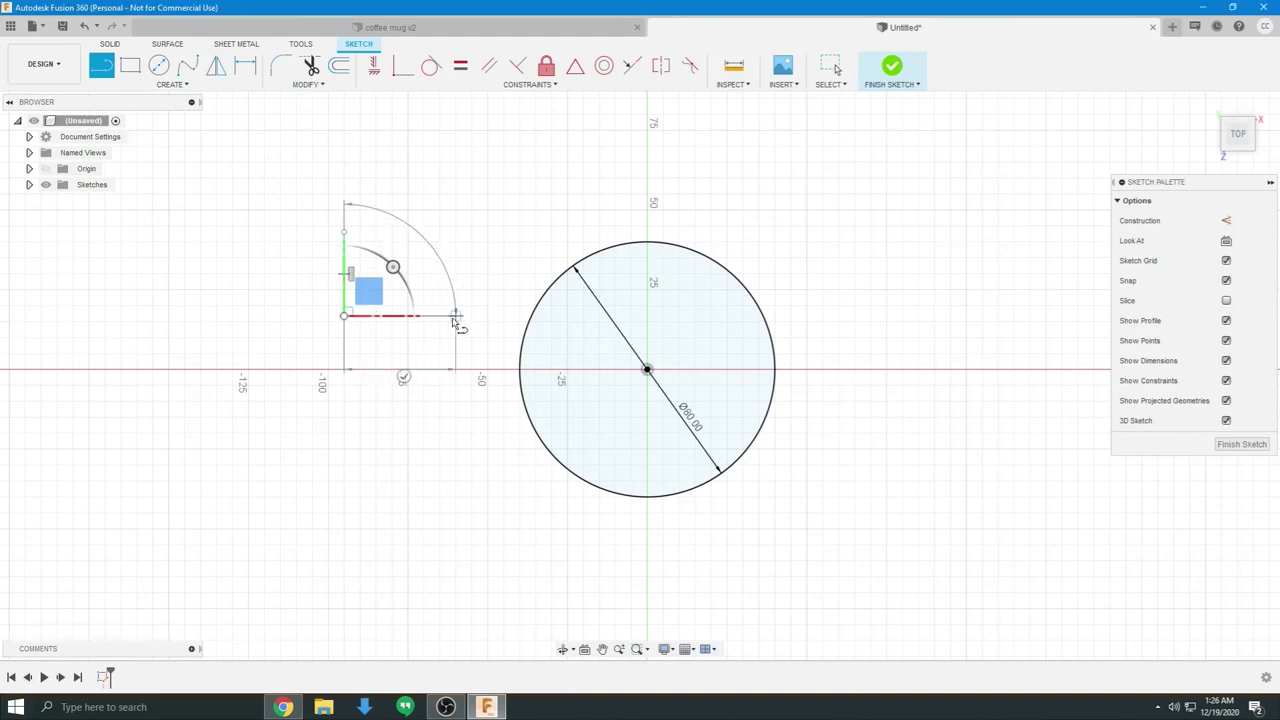
pyautogui.click(455, 312)
pyautogui.click(455, 232)
pyautogui.press('Escape')
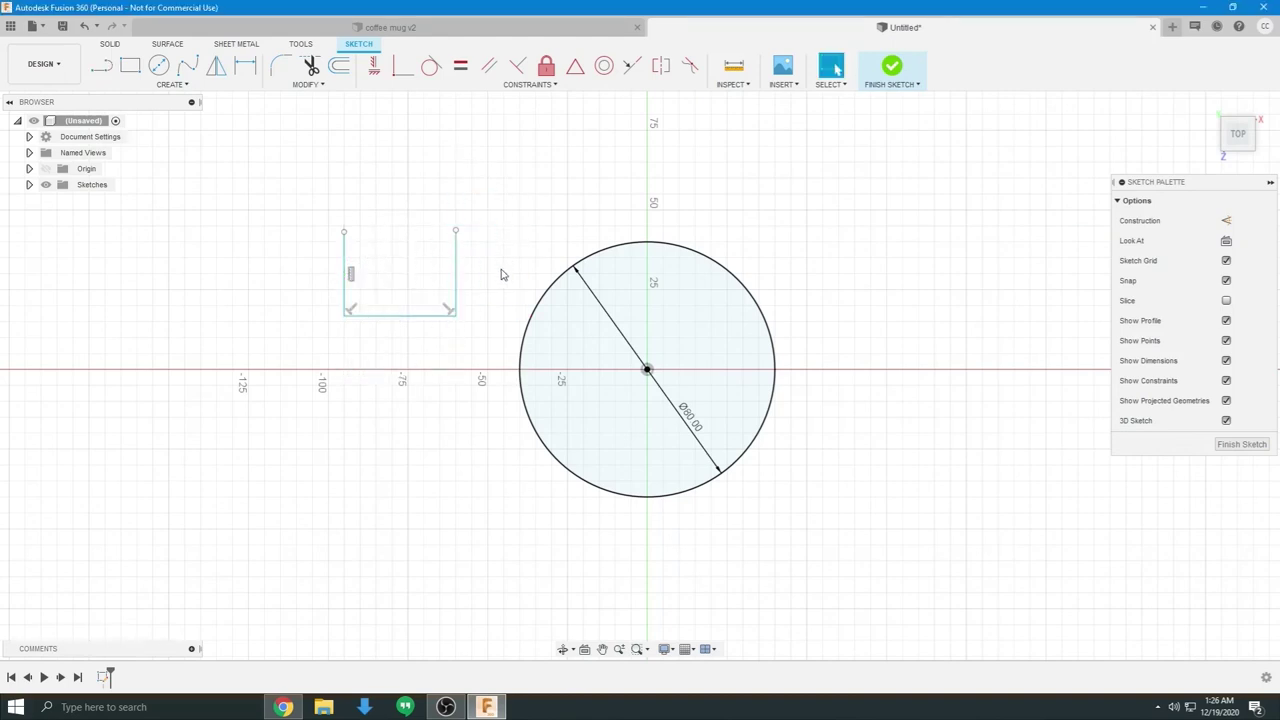
# Step: Close the U shape with a line between its two free ends and check the enclosed area by selecting it as a profile
pyautogui.scroll(2, 410, 258)
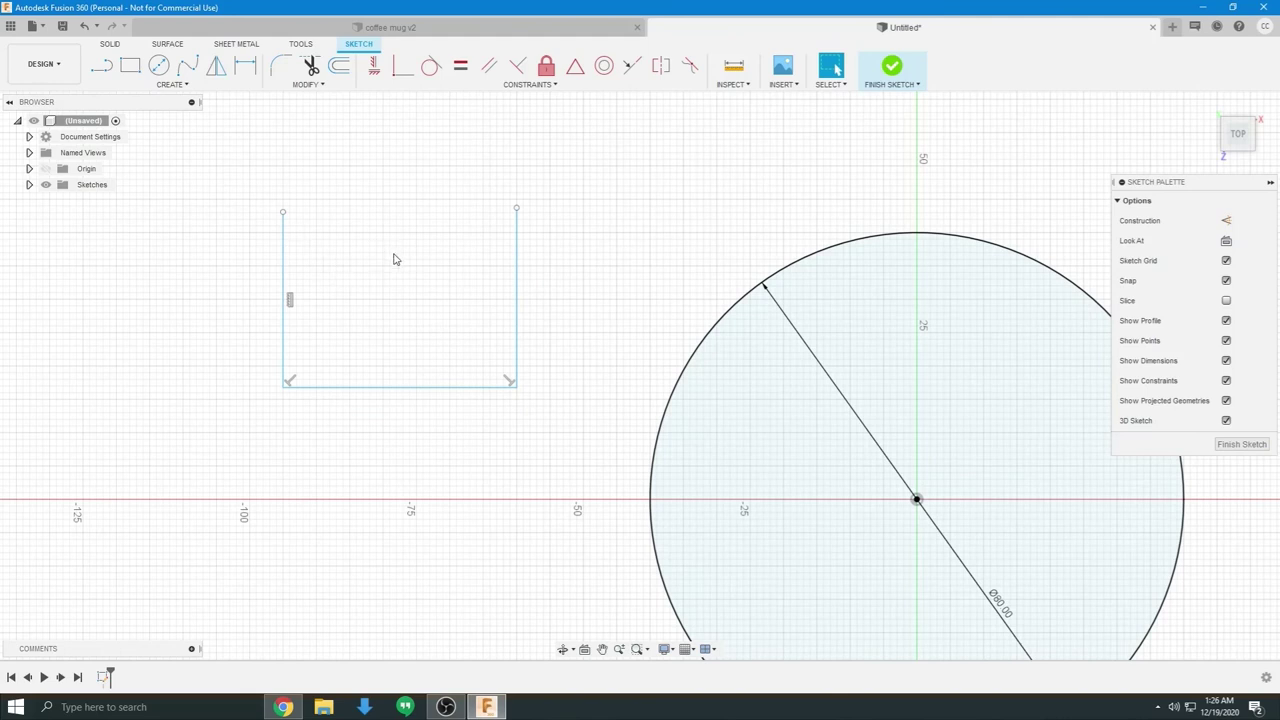
pyautogui.press('l')
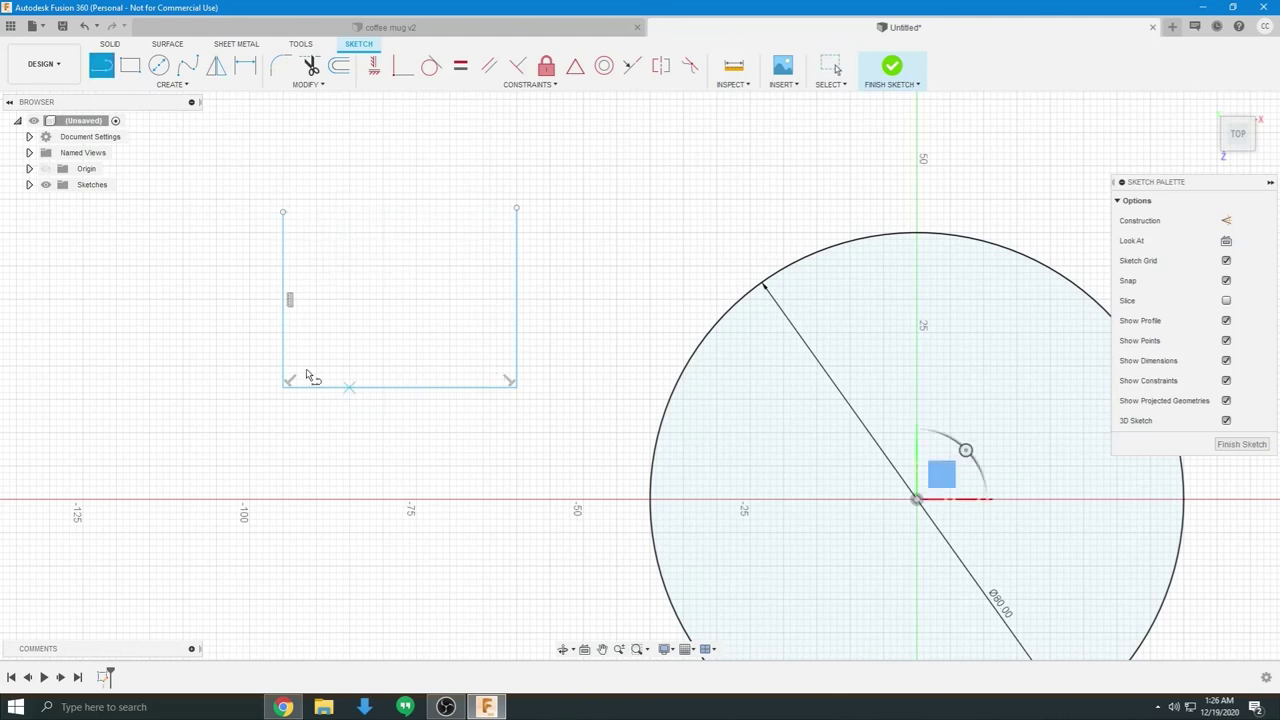
pyautogui.click(283, 211)
pyautogui.click(516, 208)
pyautogui.press('Escape')
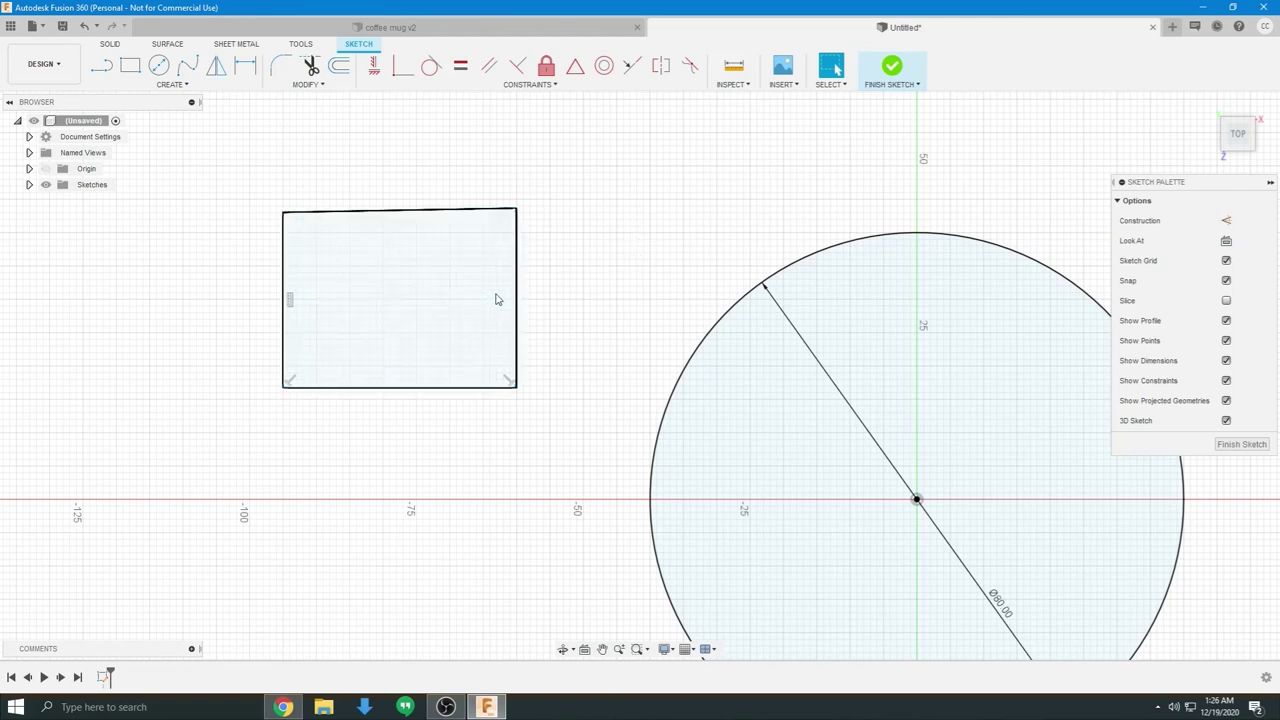
pyautogui.click(496, 299)
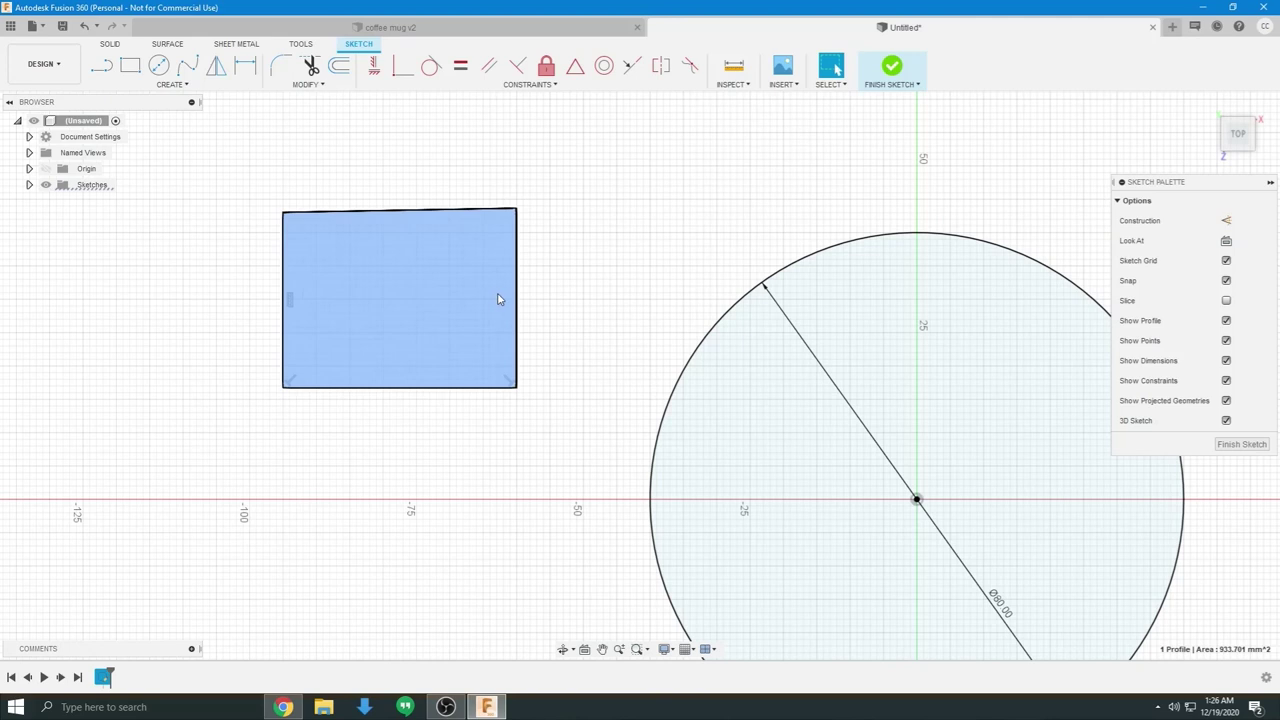
pyautogui.click(501, 295)
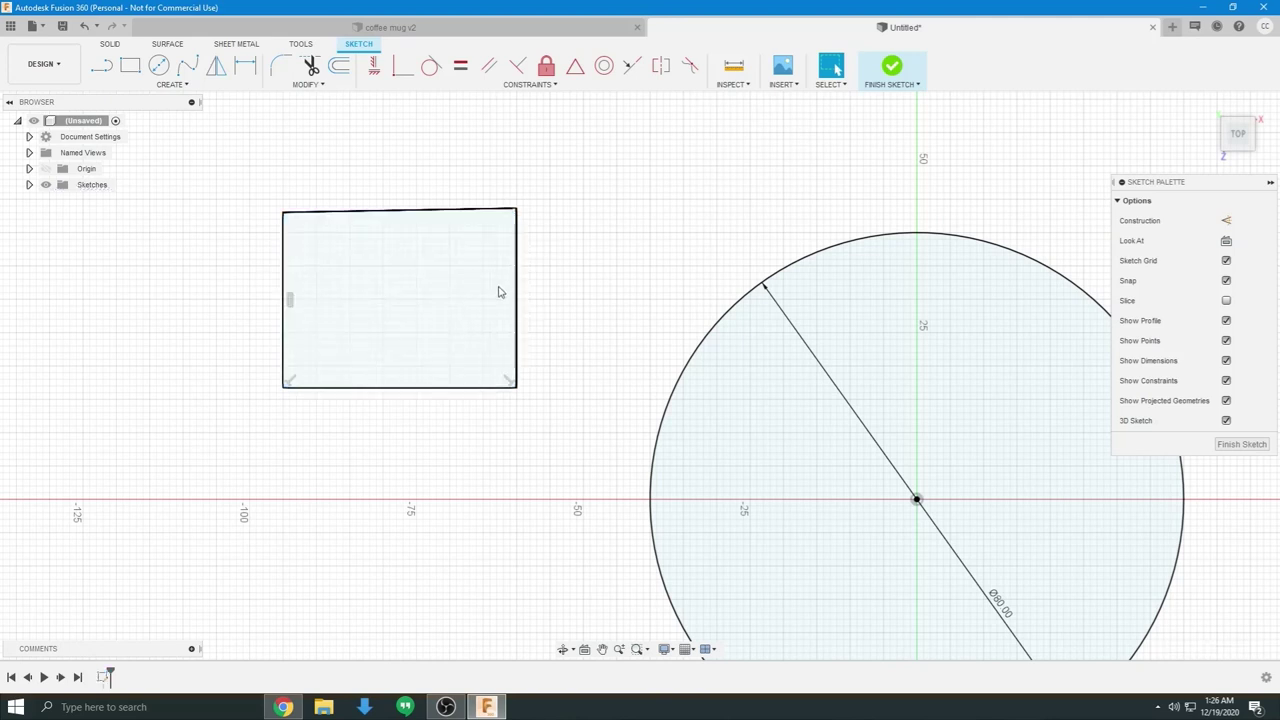
# Step: Delete all the lines of the four-sided shape beside the circle
pyautogui.click(517, 287)
pyautogui.press('Delete')
pyautogui.click(451, 208)
pyautogui.press('Delete')
pyautogui.click(283, 284)
pyautogui.press('Delete')
pyautogui.press('Delete')
pyautogui.scroll(-3, 530, 345)
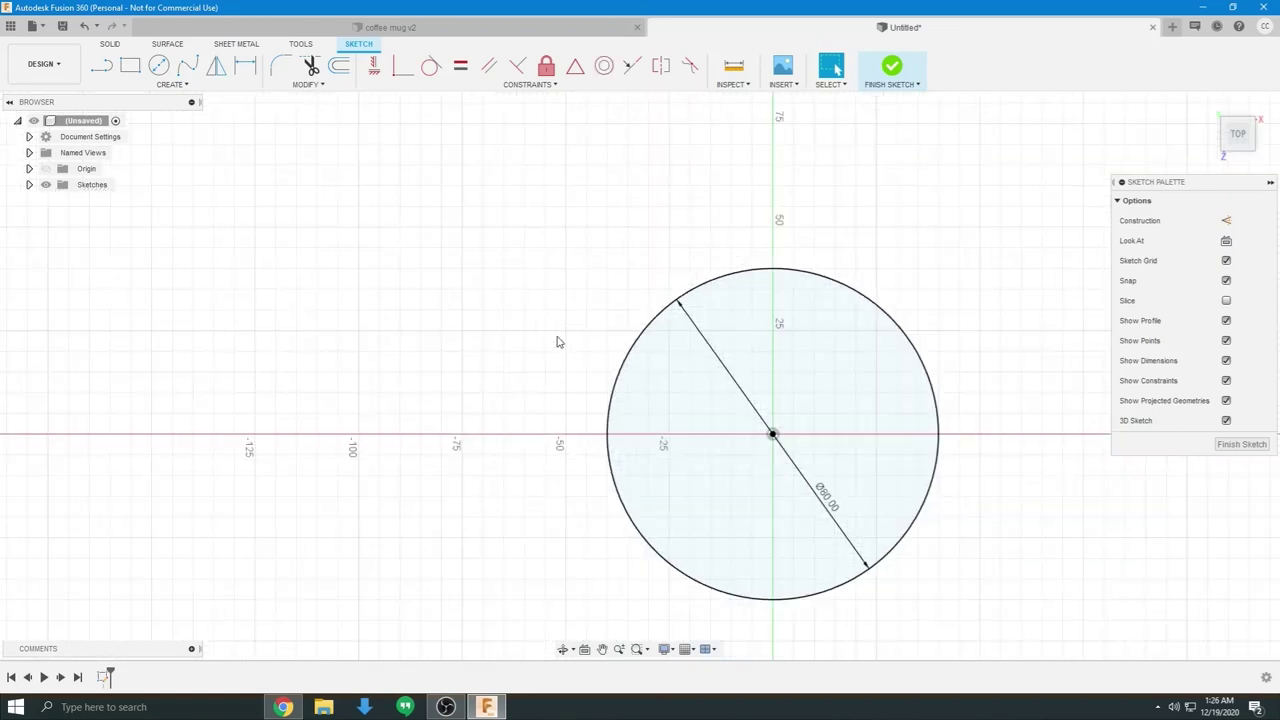
pyautogui.moveTo(560, 340); pyautogui.dragTo(386, 260, button='middle')
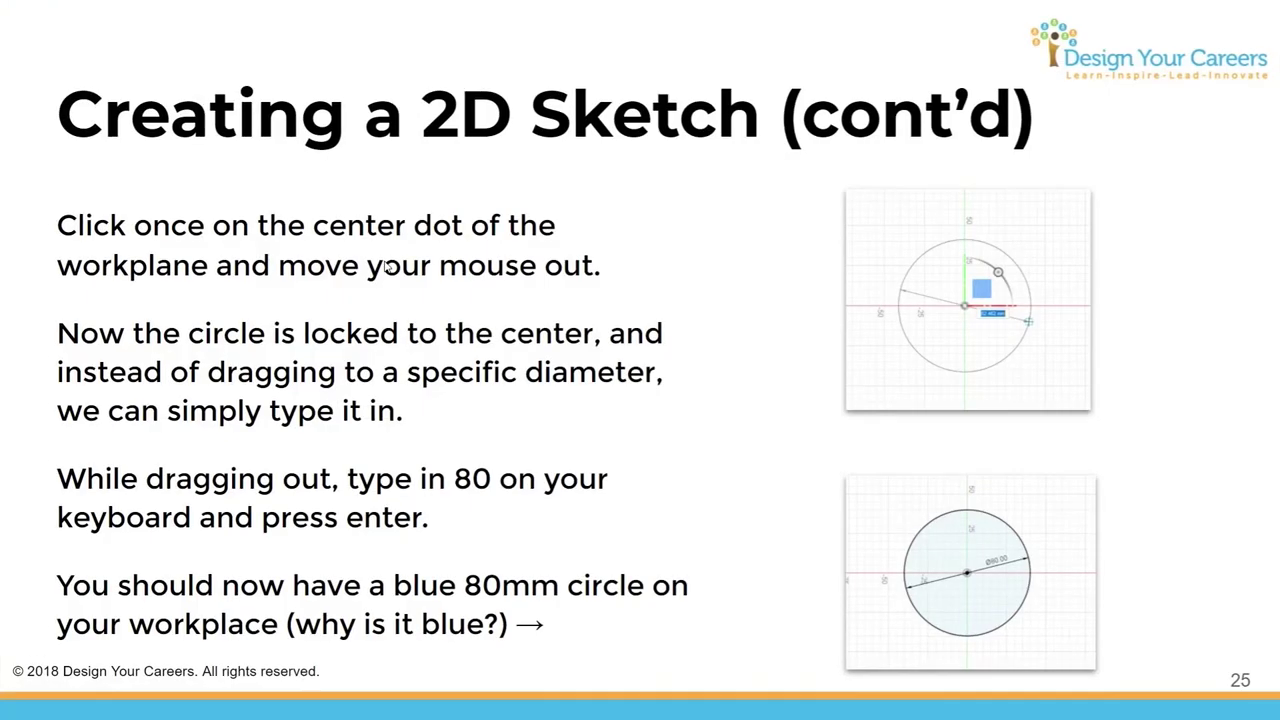
pyautogui.click(385, 263)
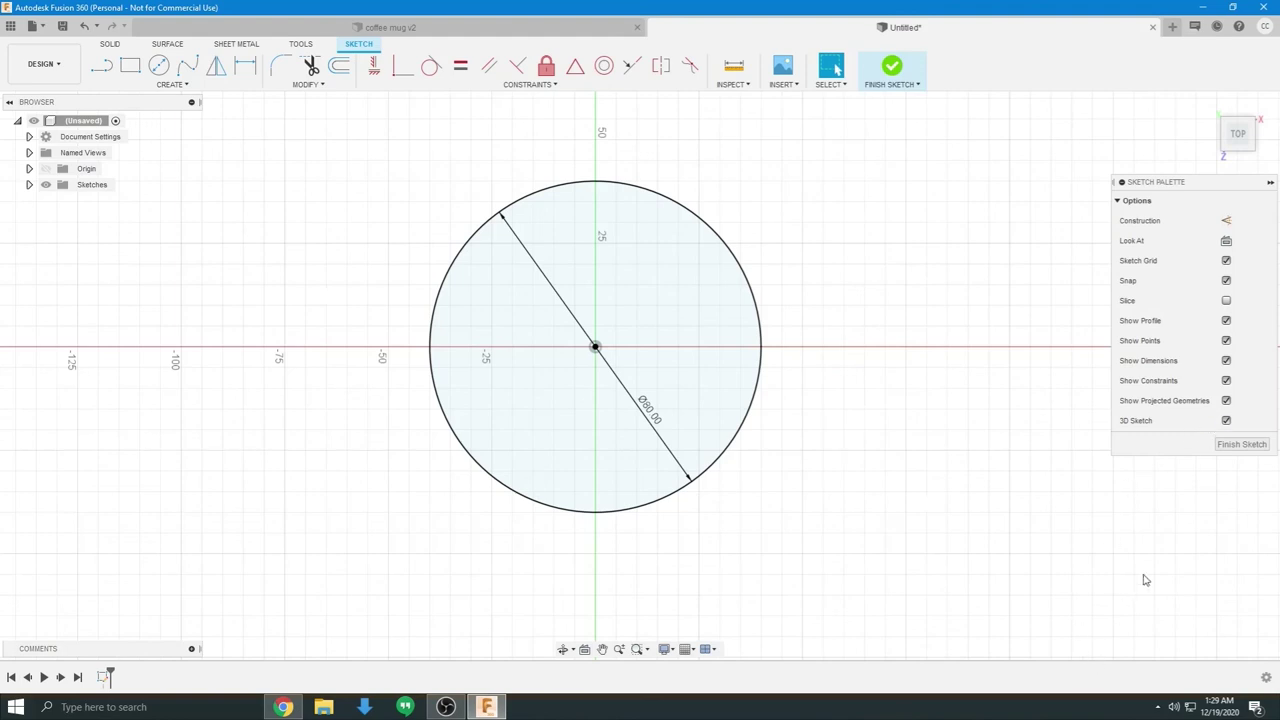
# Step: Offset the 80 mm circle inward with an offset position of -3 mm
pyautogui.click(340, 67)
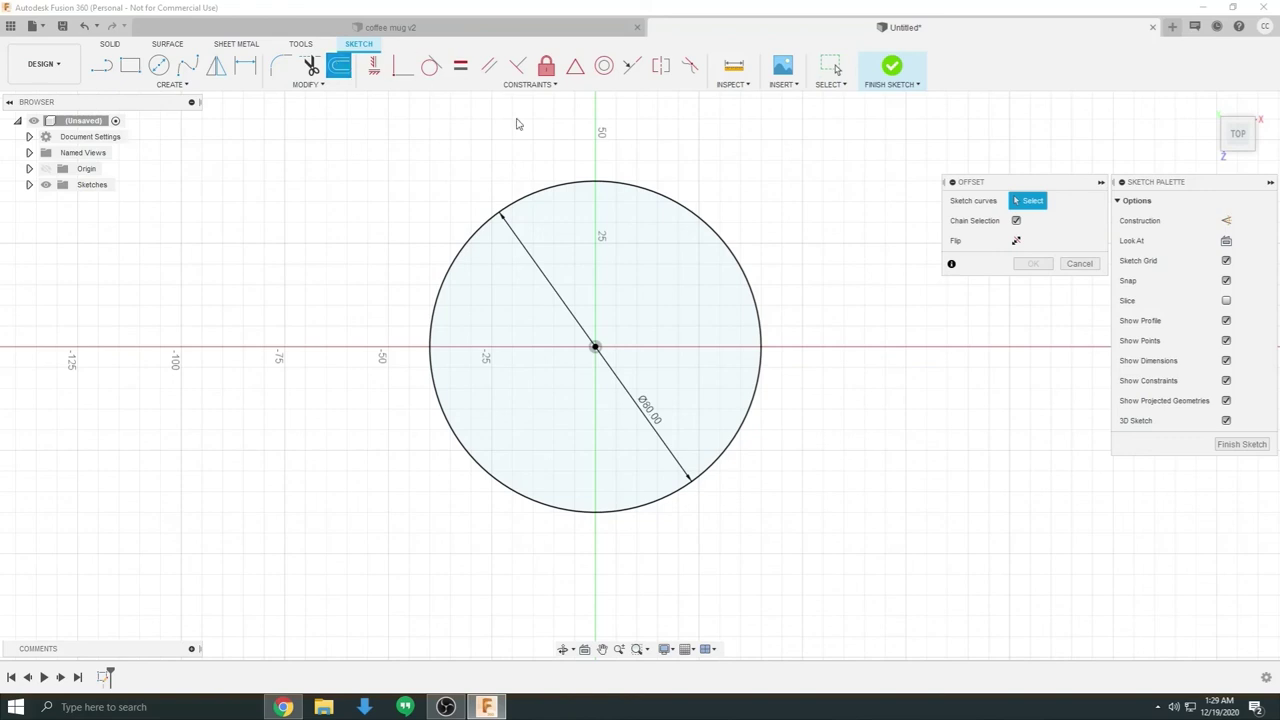
pyautogui.click(728, 245)
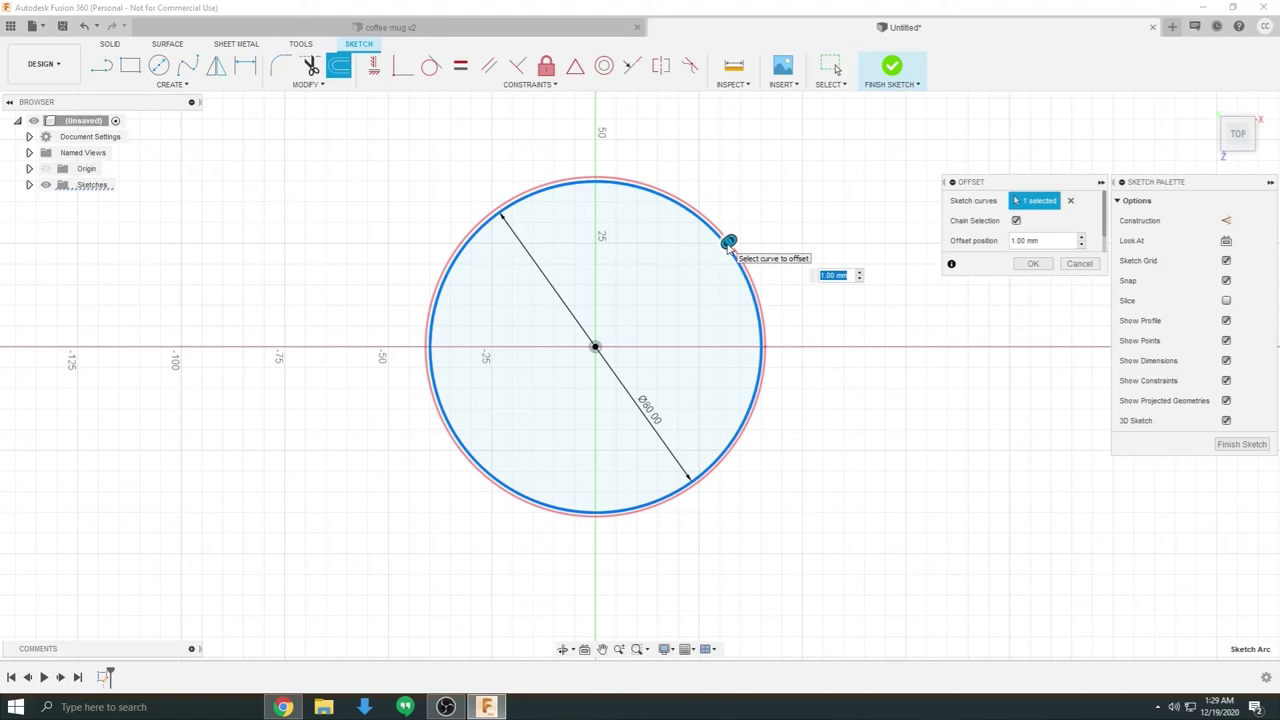
pyautogui.click(737, 255)
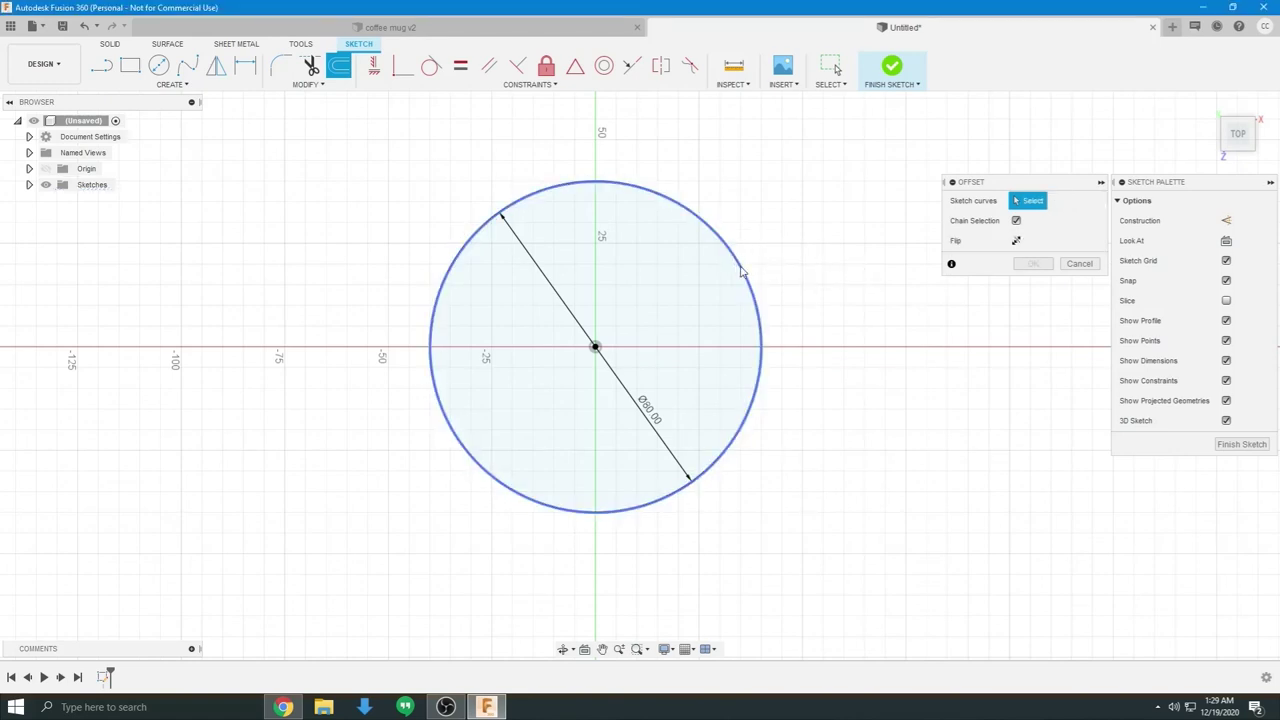
pyautogui.click(743, 265)
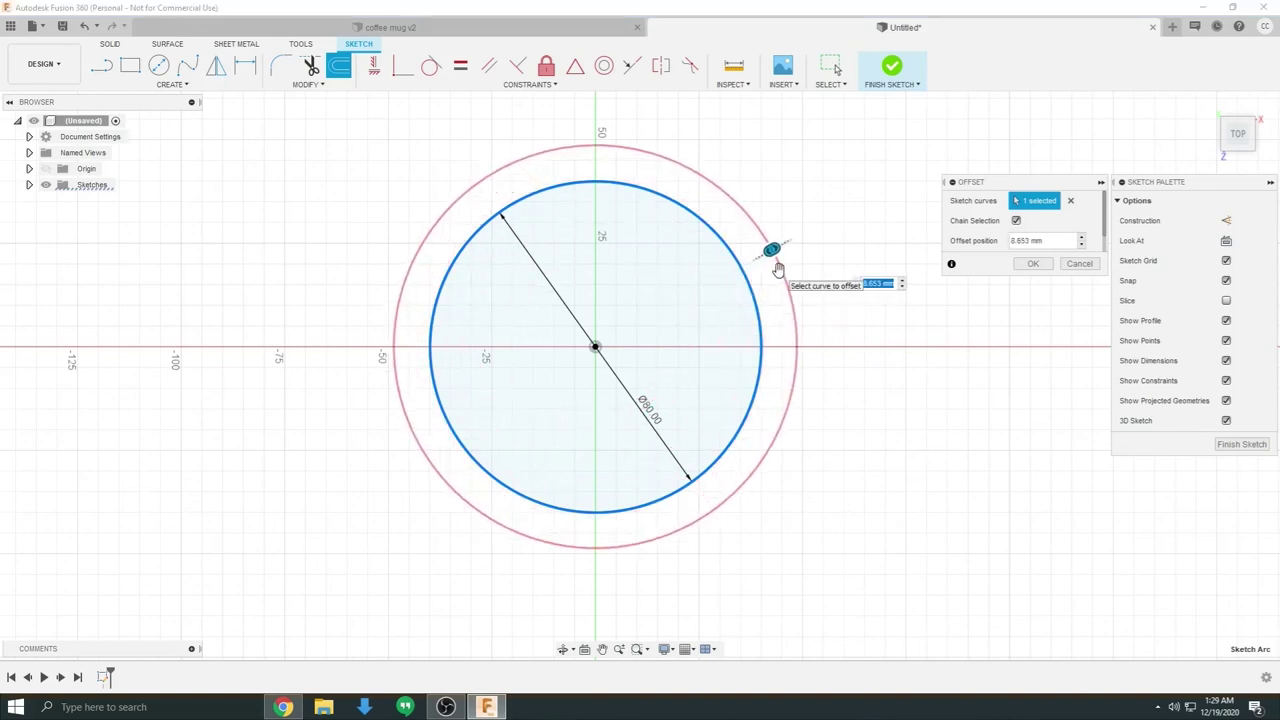
pyautogui.write('-3')
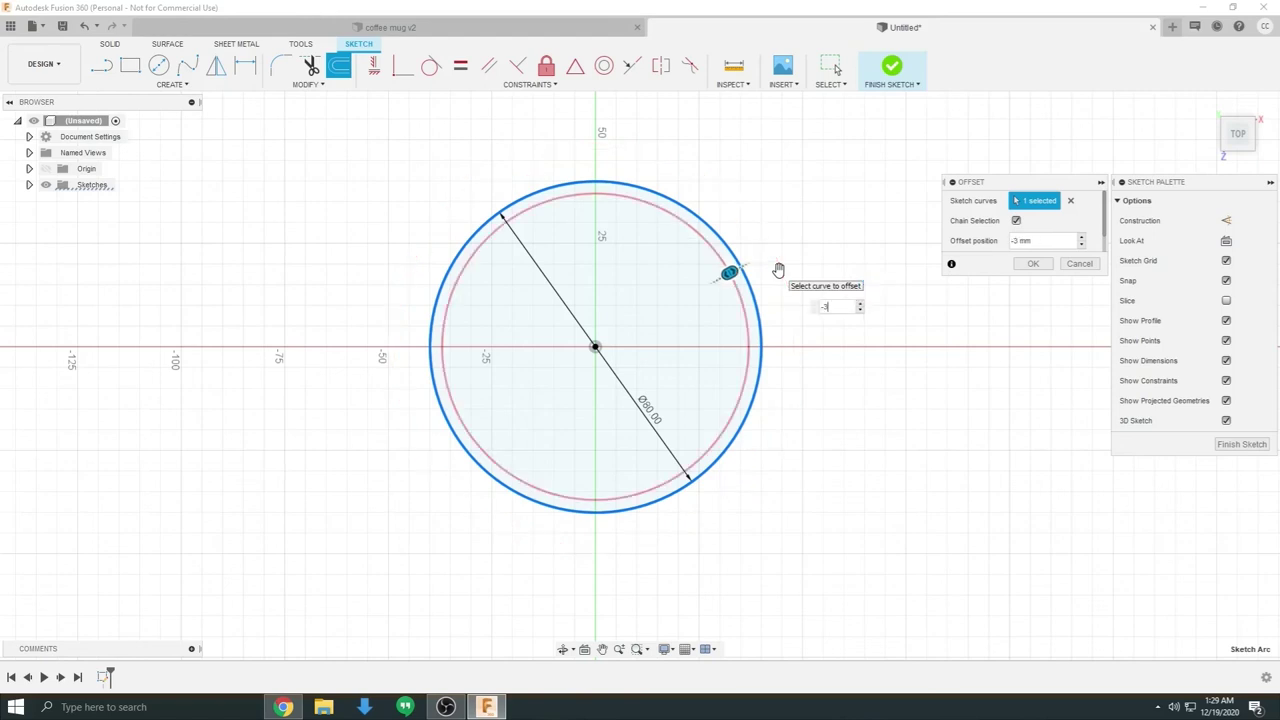
pyautogui.press('Return')
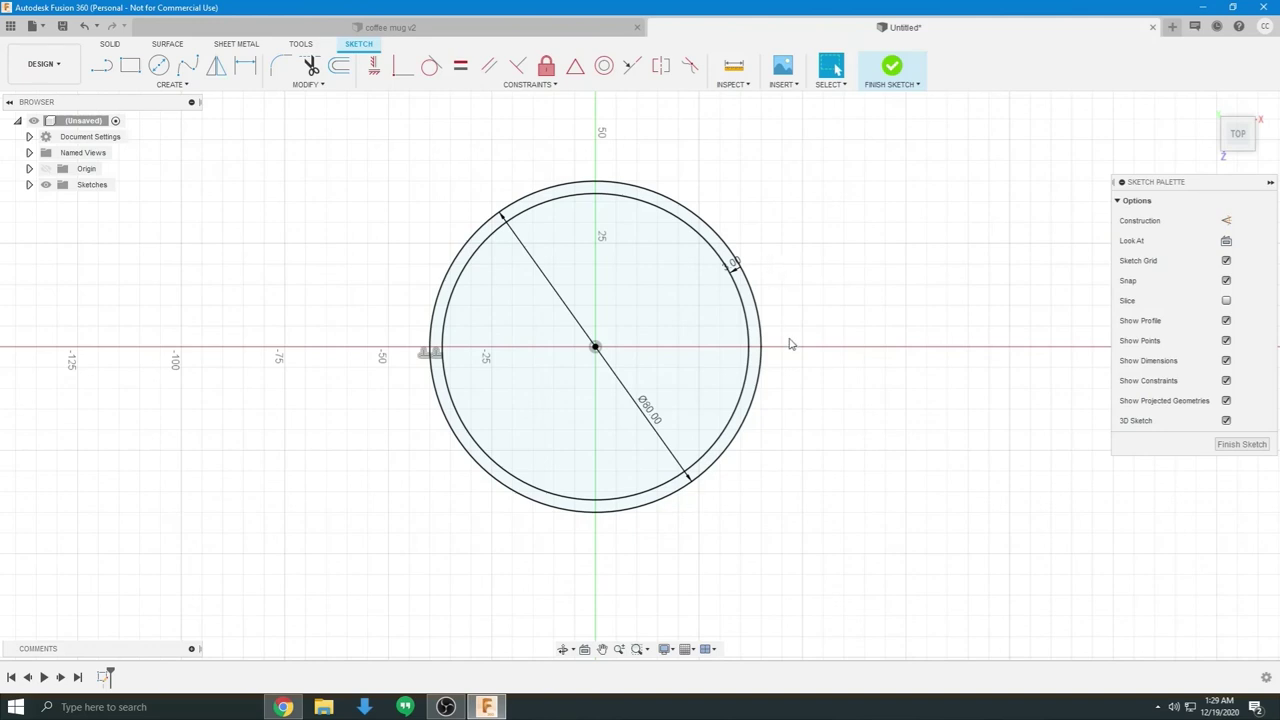
# Step: Inspect the offset dimension up close and select the ring-shaped profile between the two circles
pyautogui.scroll(1, 794, 364)
pyautogui.scroll(5, 800, 350)
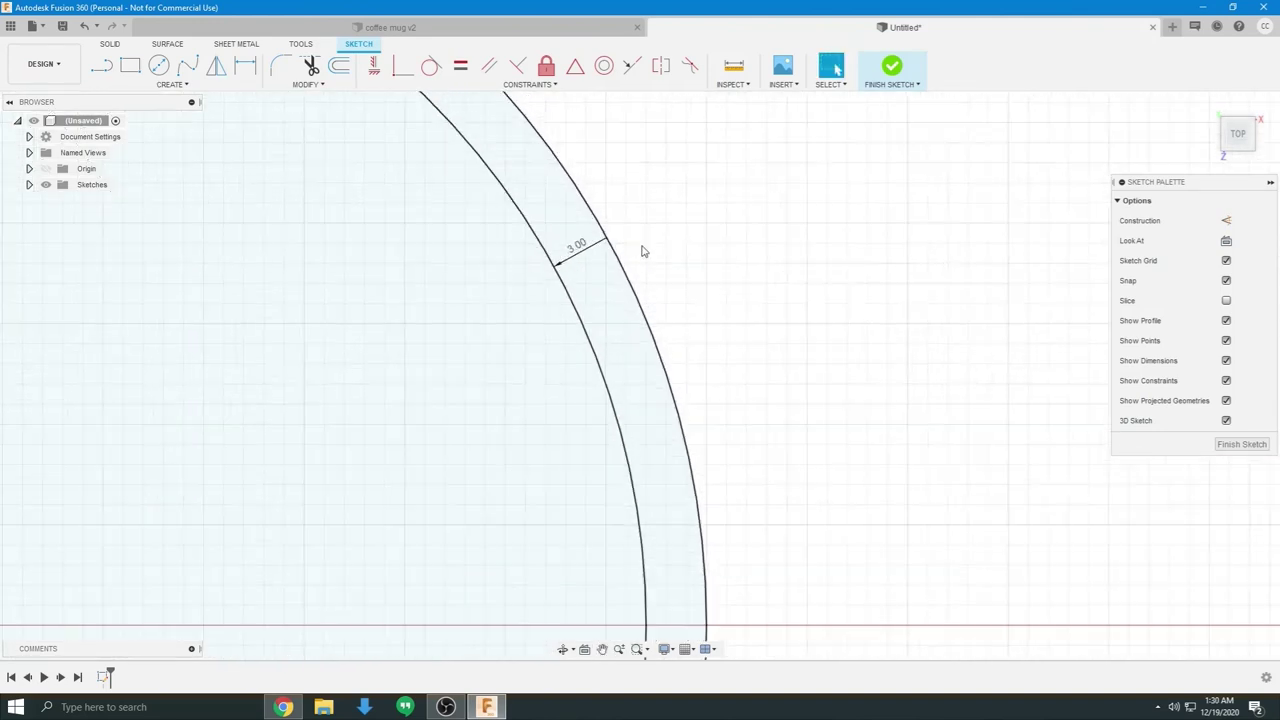
pyautogui.scroll(-6, 818, 298)
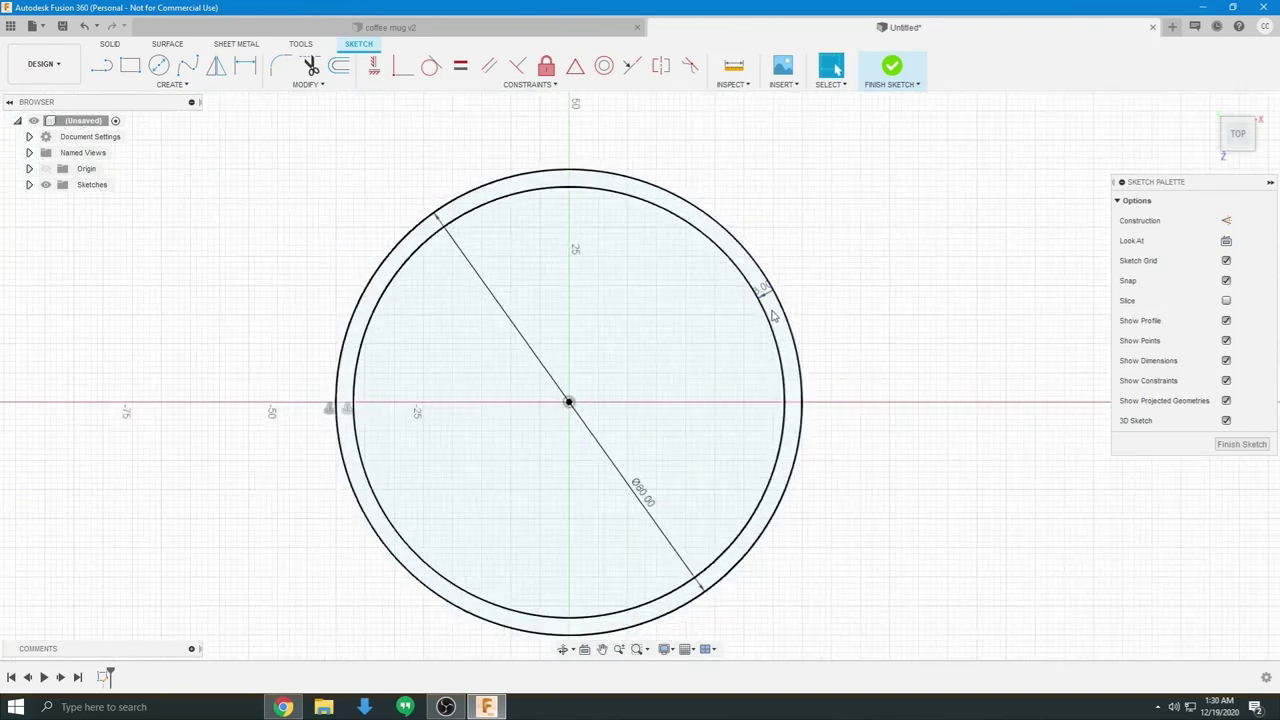
pyautogui.moveTo(825, 376); pyautogui.dragTo(823, 340, button='middle')
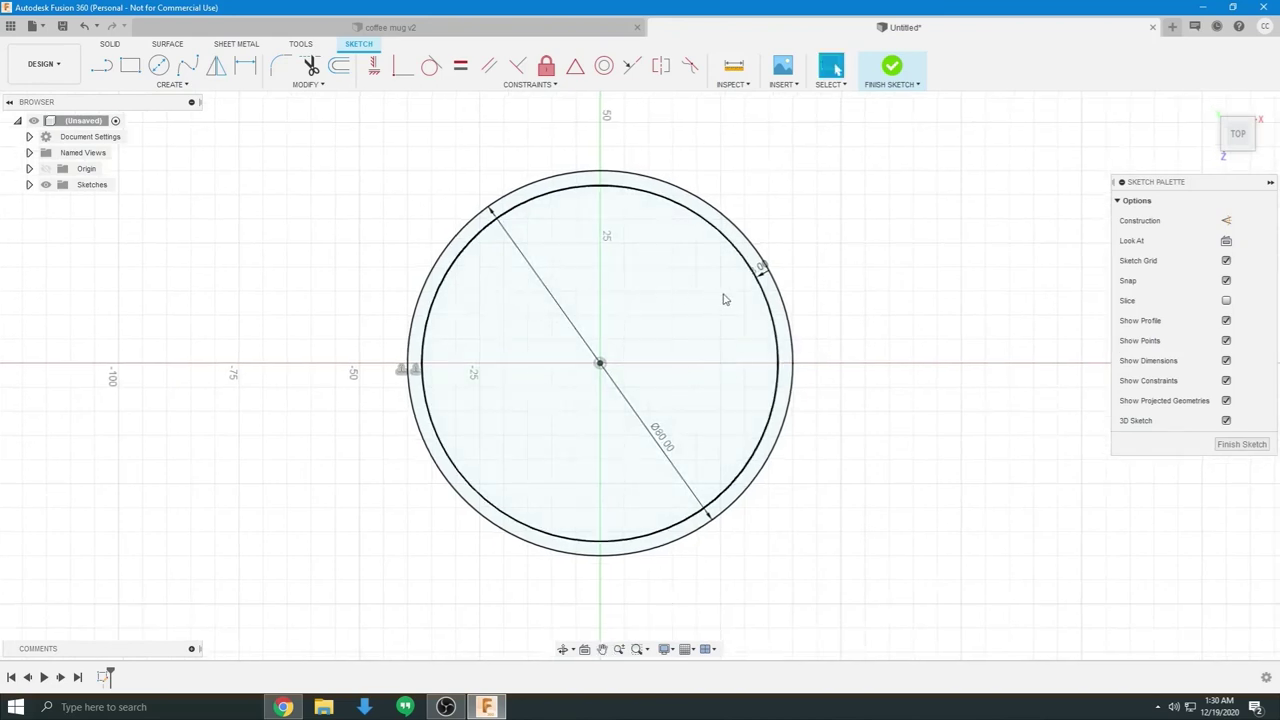
pyautogui.click(786, 332)
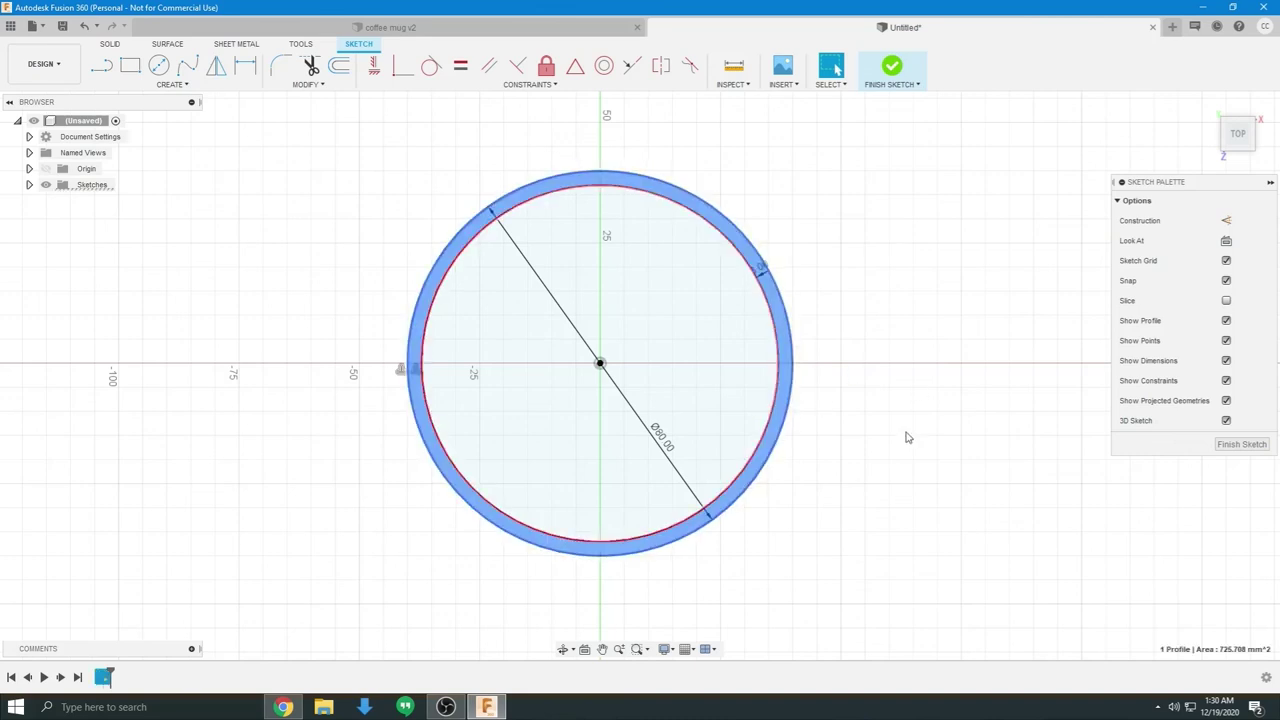
# Step: Select the circular profile enclosed by the inner circle
pyautogui.click(693, 421)
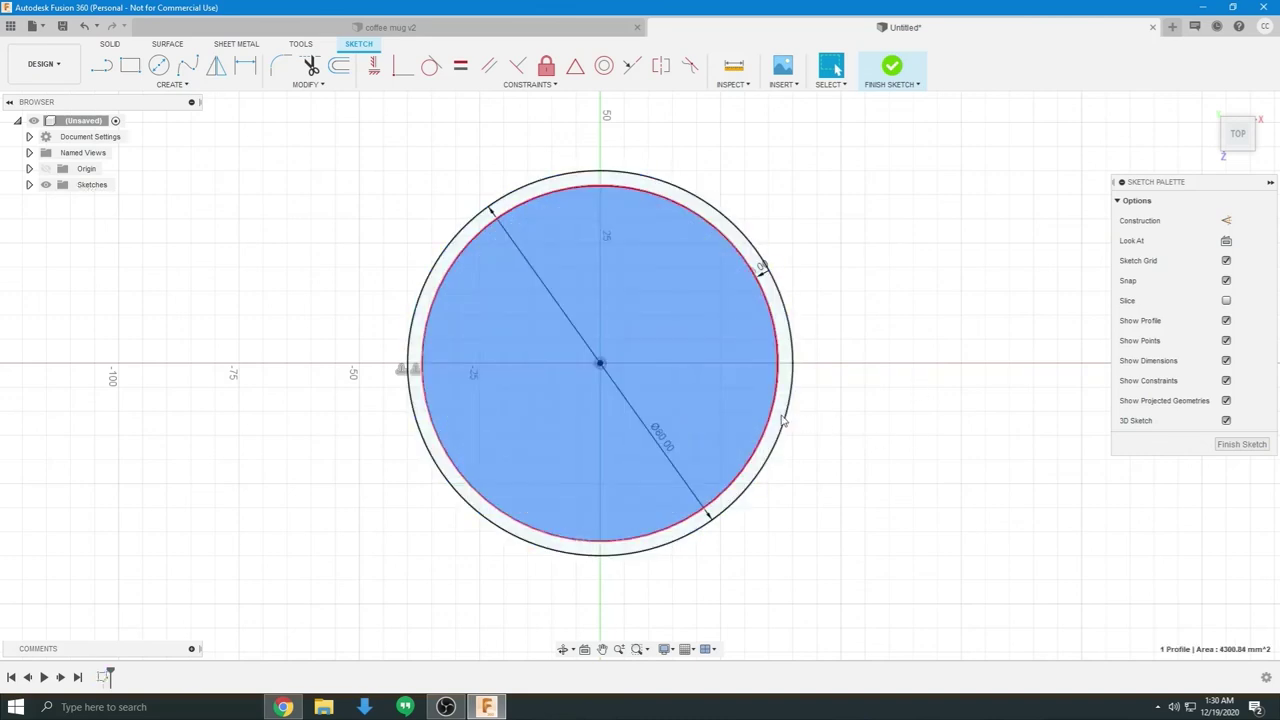
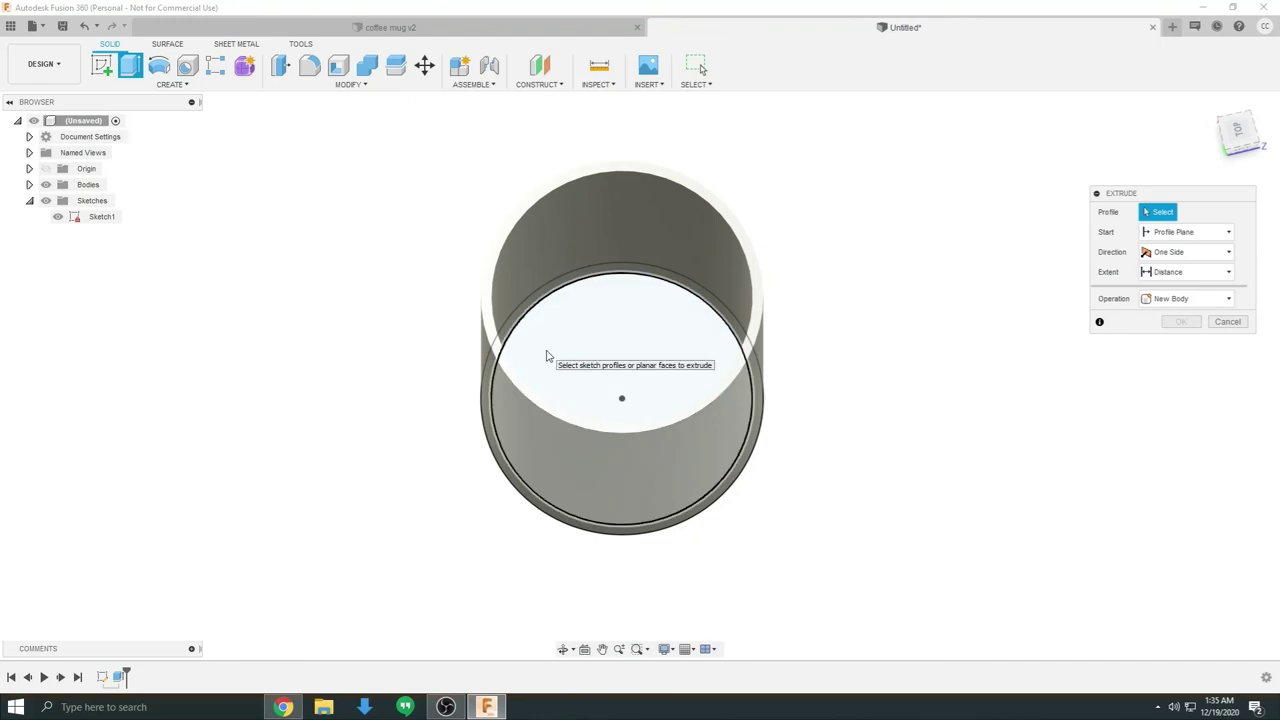
# Step: Pick the inner circular profile at the base of the cup for extrusion with a distance of 10 mm
pyautogui.click(546, 355)
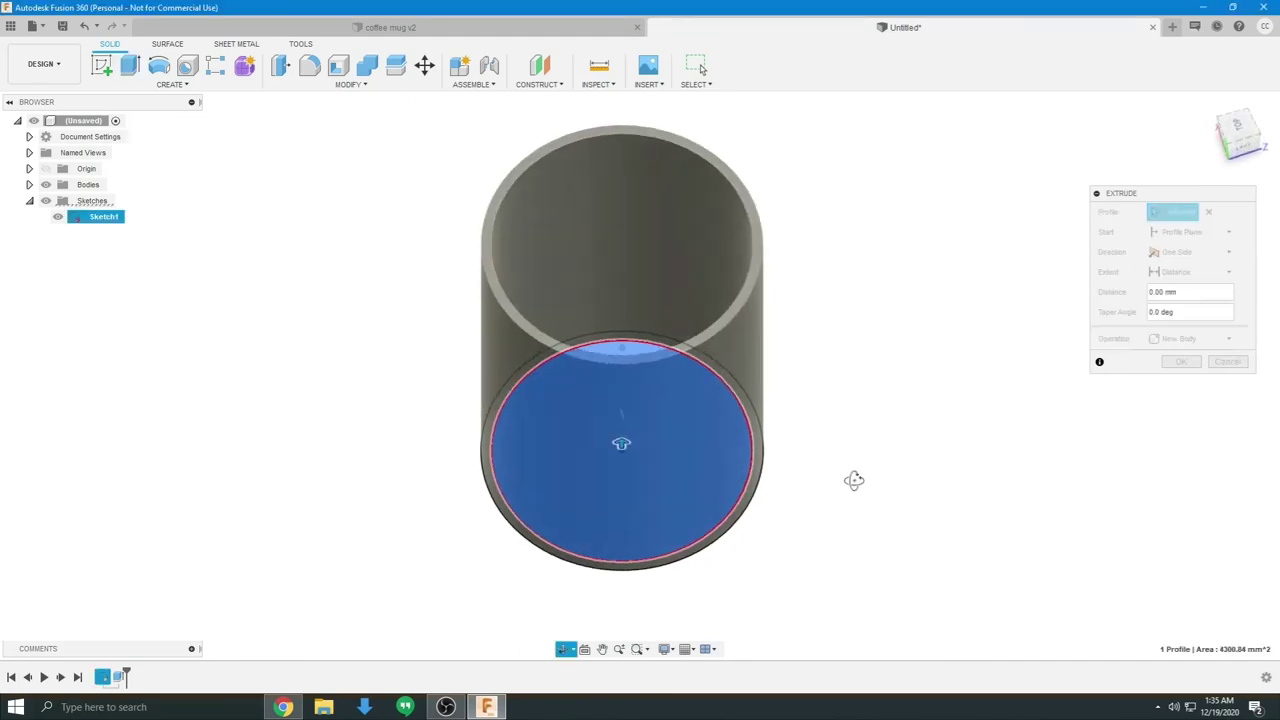
pyautogui.write('10')
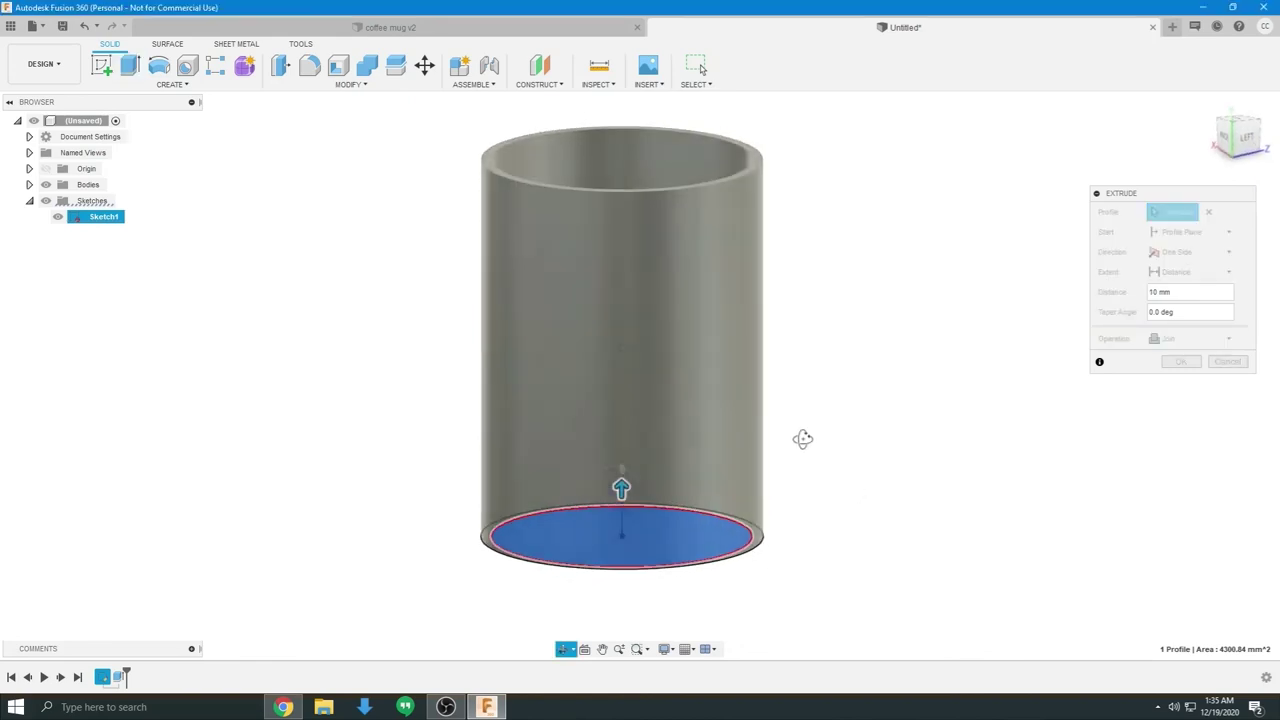
pyautogui.moveTo(789, 477); pyautogui.dragTo(780, 389, button='middle')
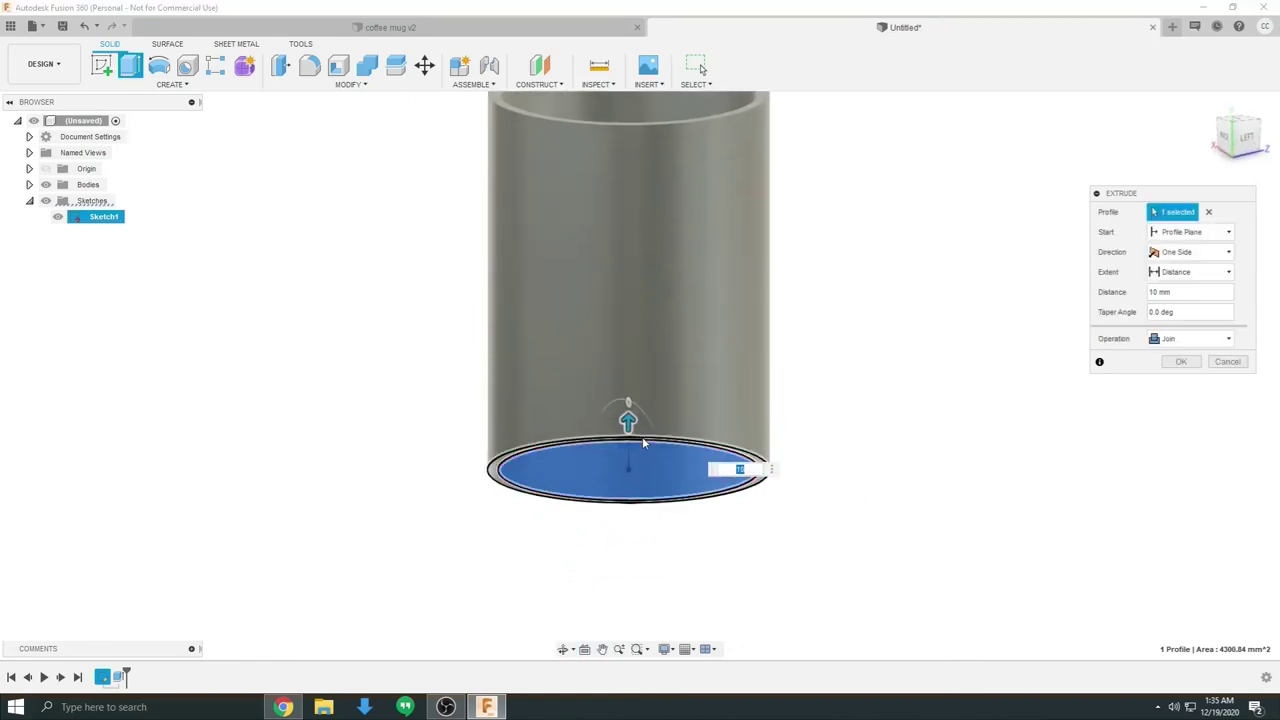
# Step: Try extruding the cup's floor profile downward below the walls with a distance of -10 mm
pyautogui.moveTo(627, 420); pyautogui.dragTo(651, 508)
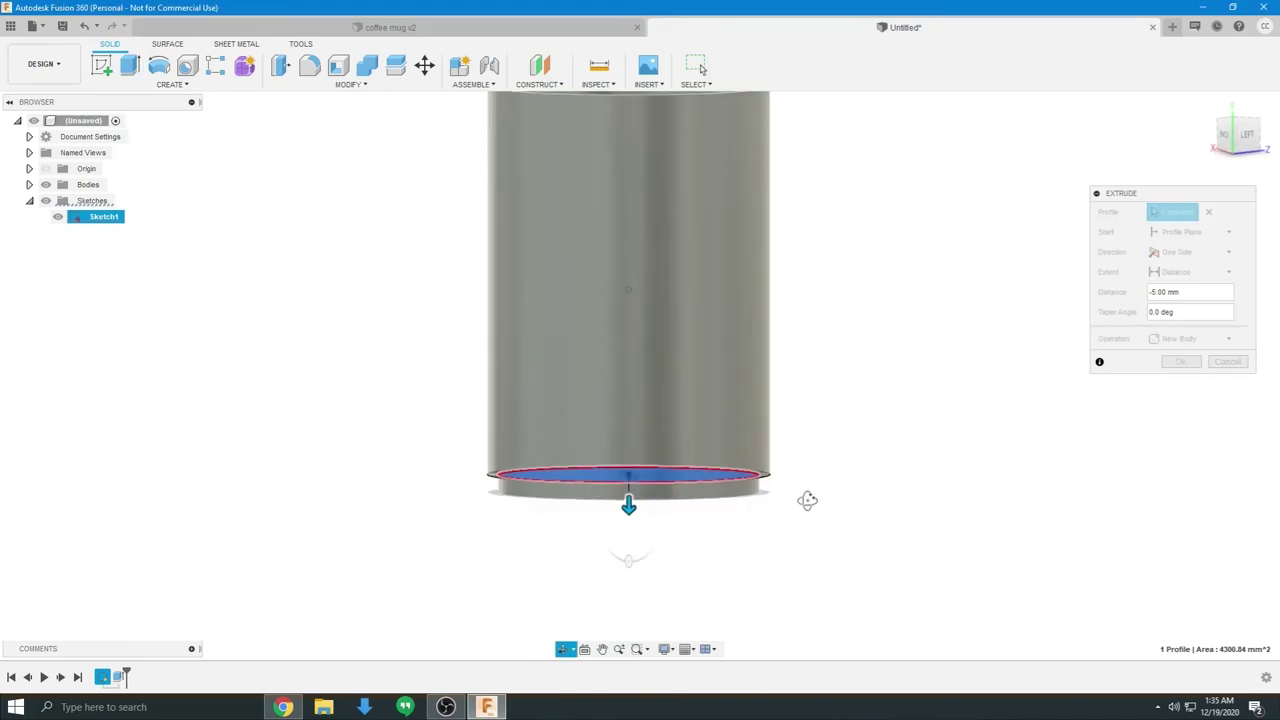
pyautogui.write('10')
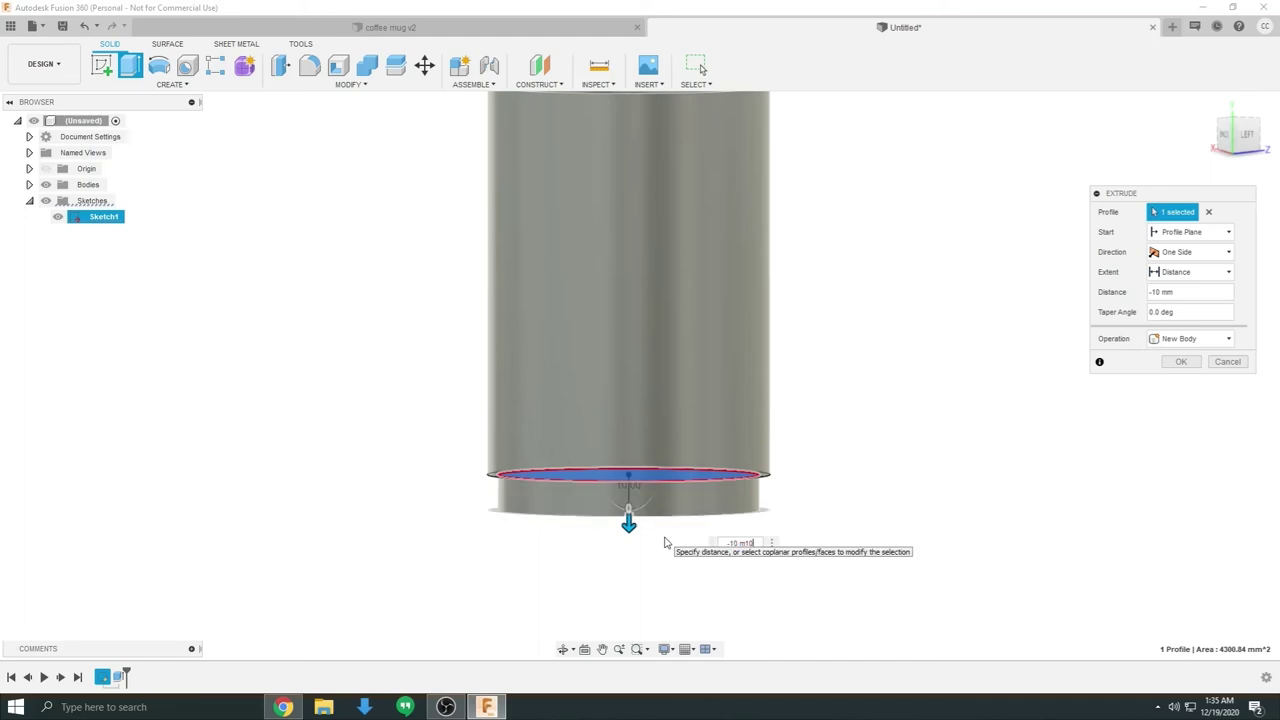
pyautogui.press('BackSpace')
pyautogui.press('BackSpace')
pyautogui.press('BackSpace')
pyautogui.press('BackSpace')
pyautogui.press('BackSpace')
pyautogui.press('BackSpace')
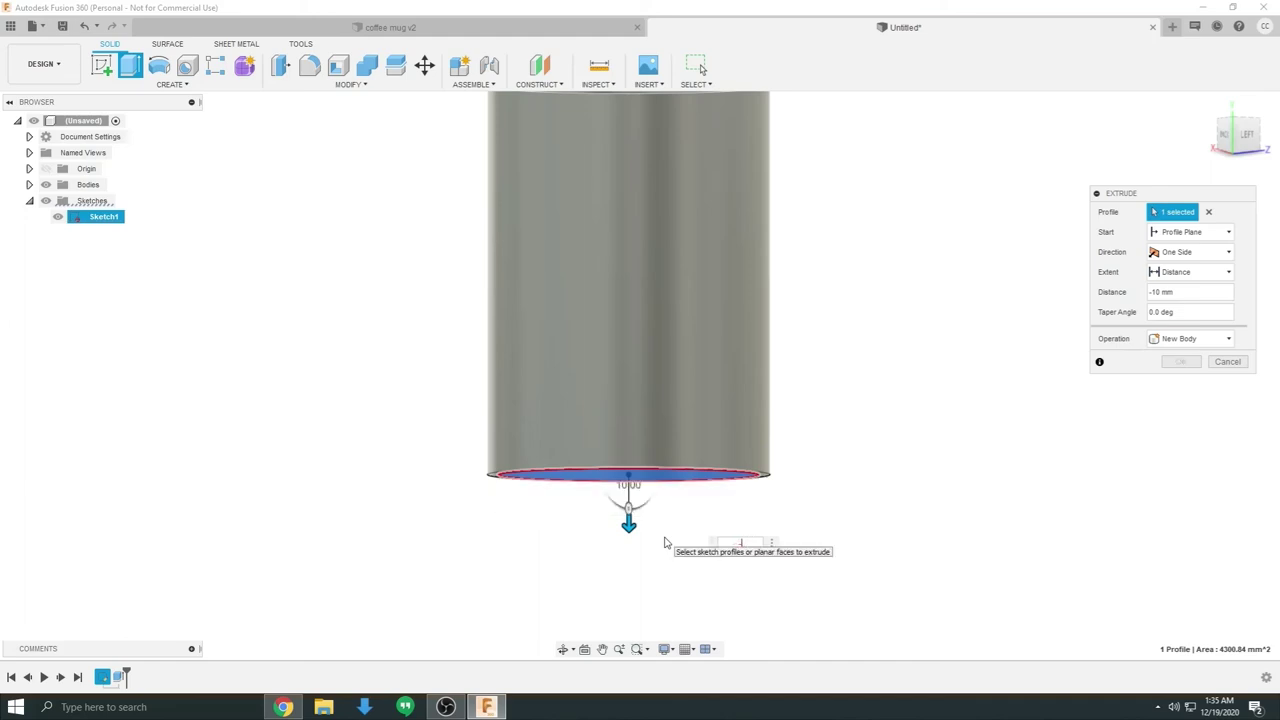
# Step: Extrude the floor profile 10 mm up inside the cup walls and join it to them
pyautogui.write('10')
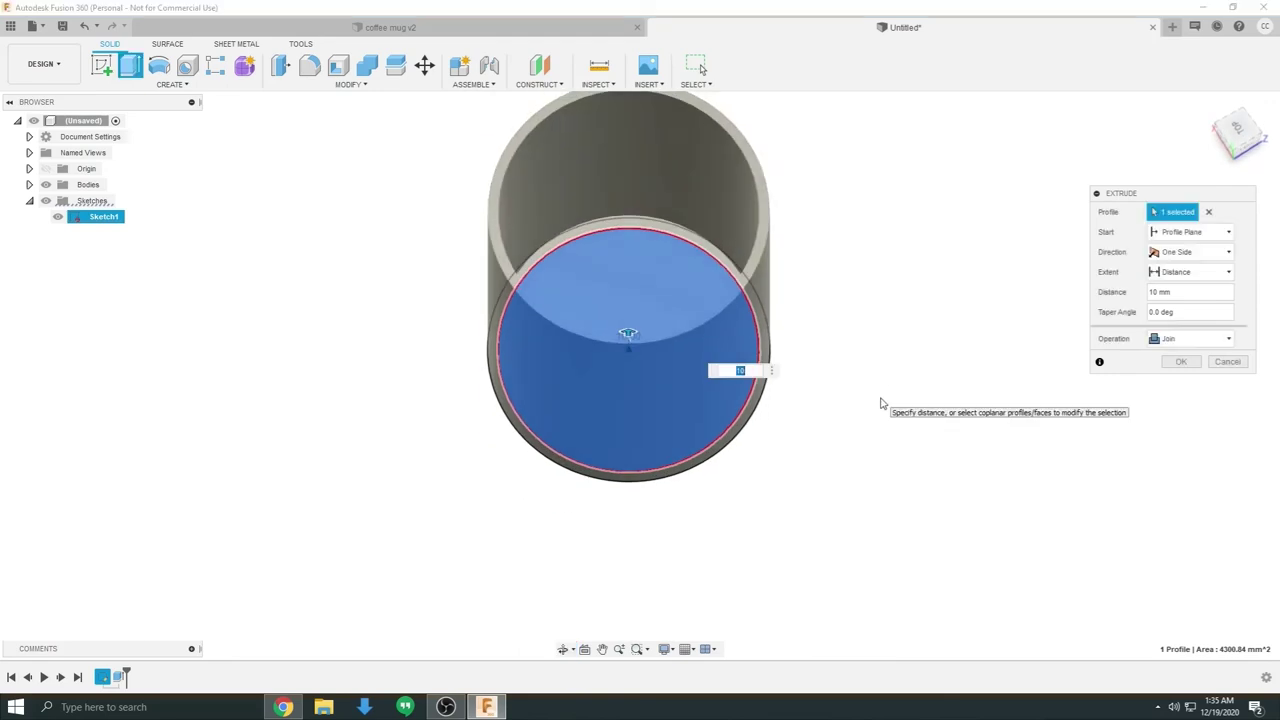
pyautogui.press('Return')
pyautogui.moveTo(882, 403)
pyautogui.keyDown('shift'); pyautogui.mouseDown(button='middle')
pyautogui.moveTo(874, 346)
pyautogui.moveTo(914, 380)
pyautogui.moveTo(860, 500)
pyautogui.moveTo(917, 491)
pyautogui.moveTo(900, 491)
pyautogui.moveTo(866, 547)
pyautogui.moveTo(869, 503)
pyautogui.mouseUp(button='middle'); pyautogui.keyUp('shift')
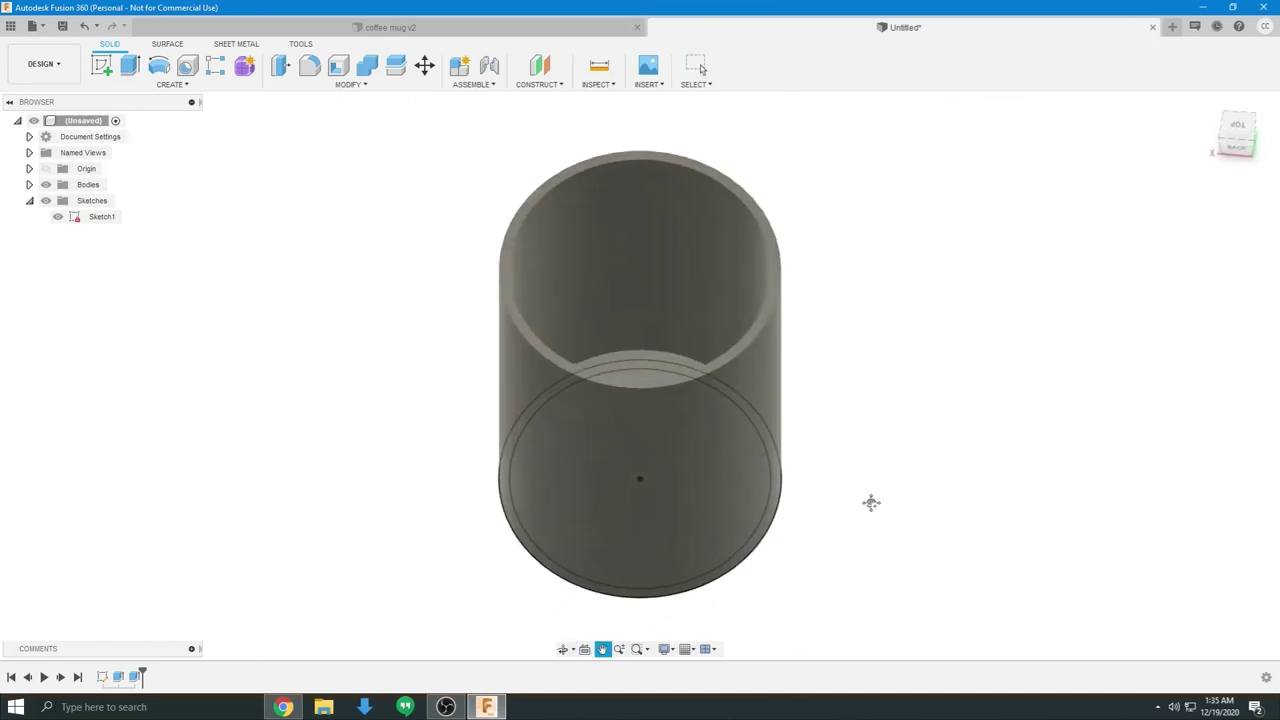
# Step: Hide Sketch1 and look over the finished cup body
pyautogui.click(62, 218)
pyautogui.click(60, 217)
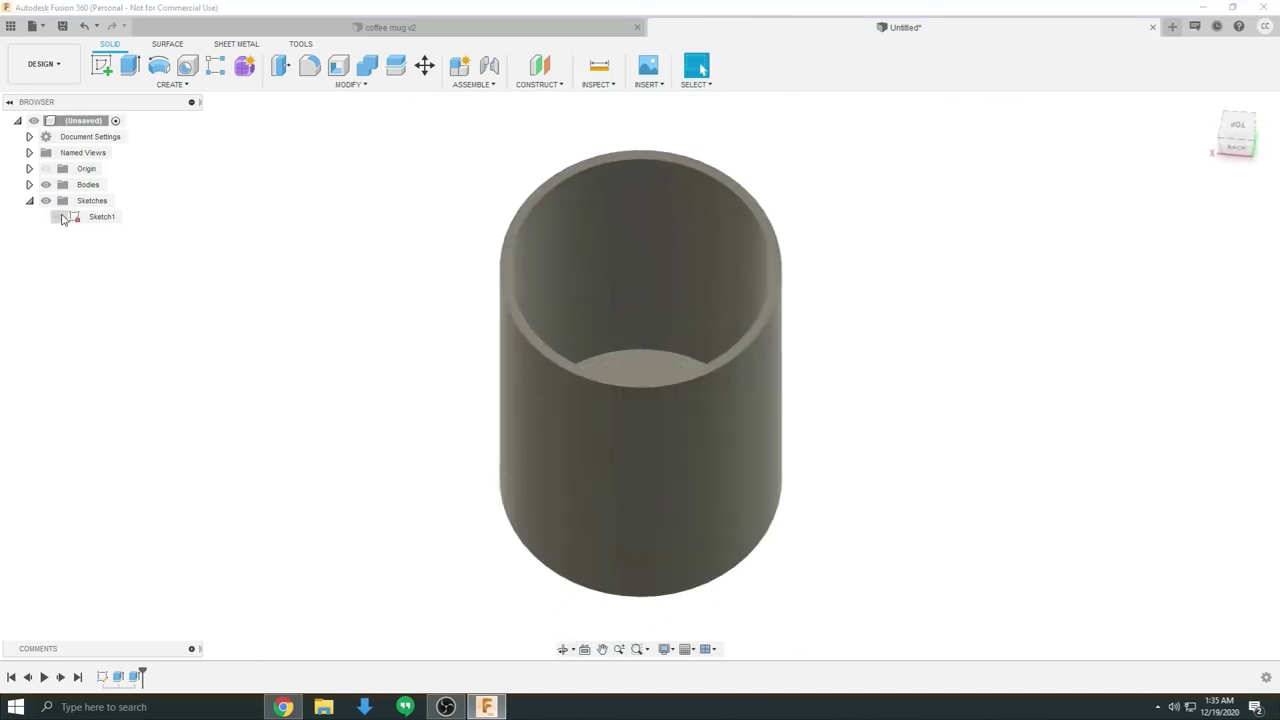
pyautogui.keyDown('shift'); pyautogui.moveTo(837, 343); pyautogui.dragTo(857, 485, button='middle'); pyautogui.keyUp('shift')
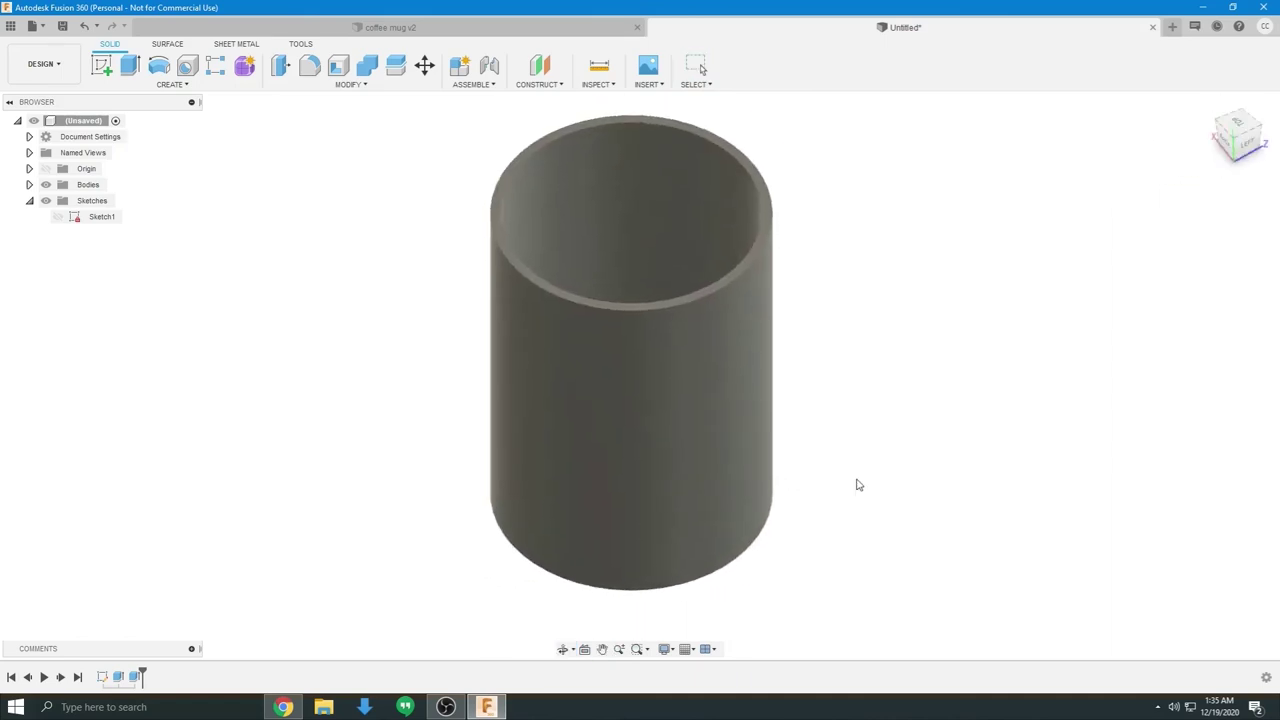
pyautogui.hotkey('alt', 'Tab')
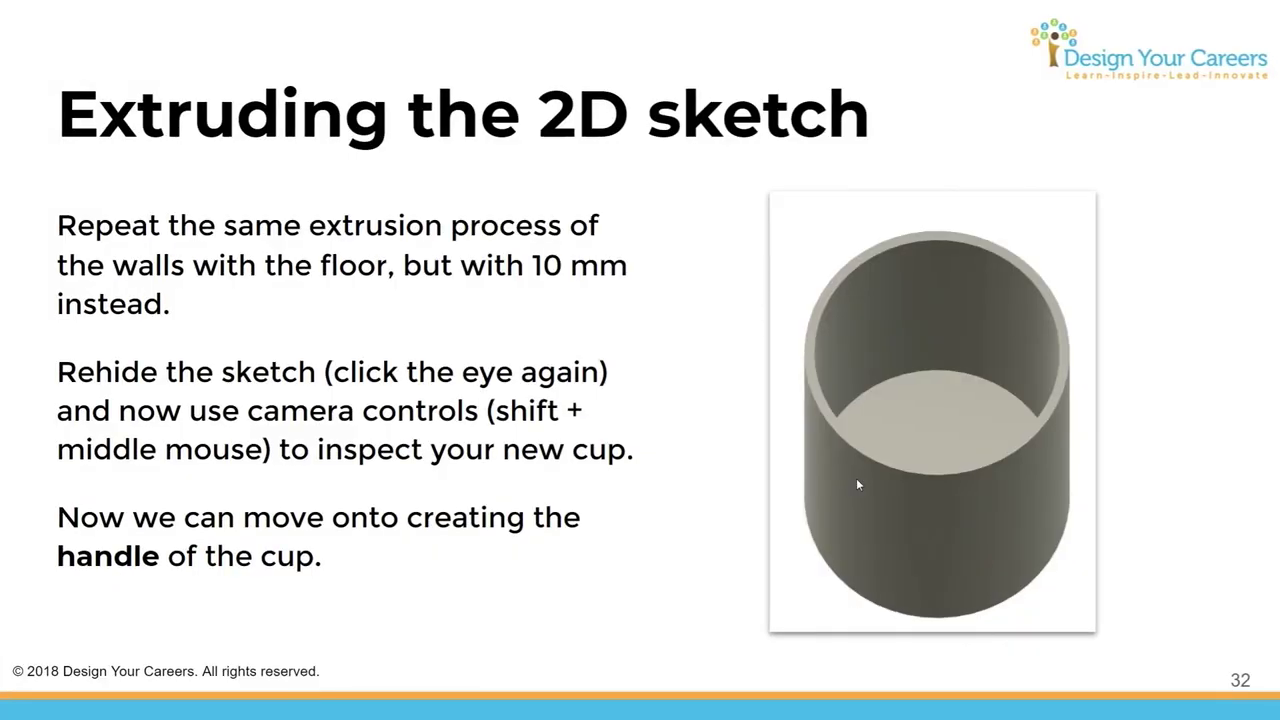
pyautogui.press('Right')
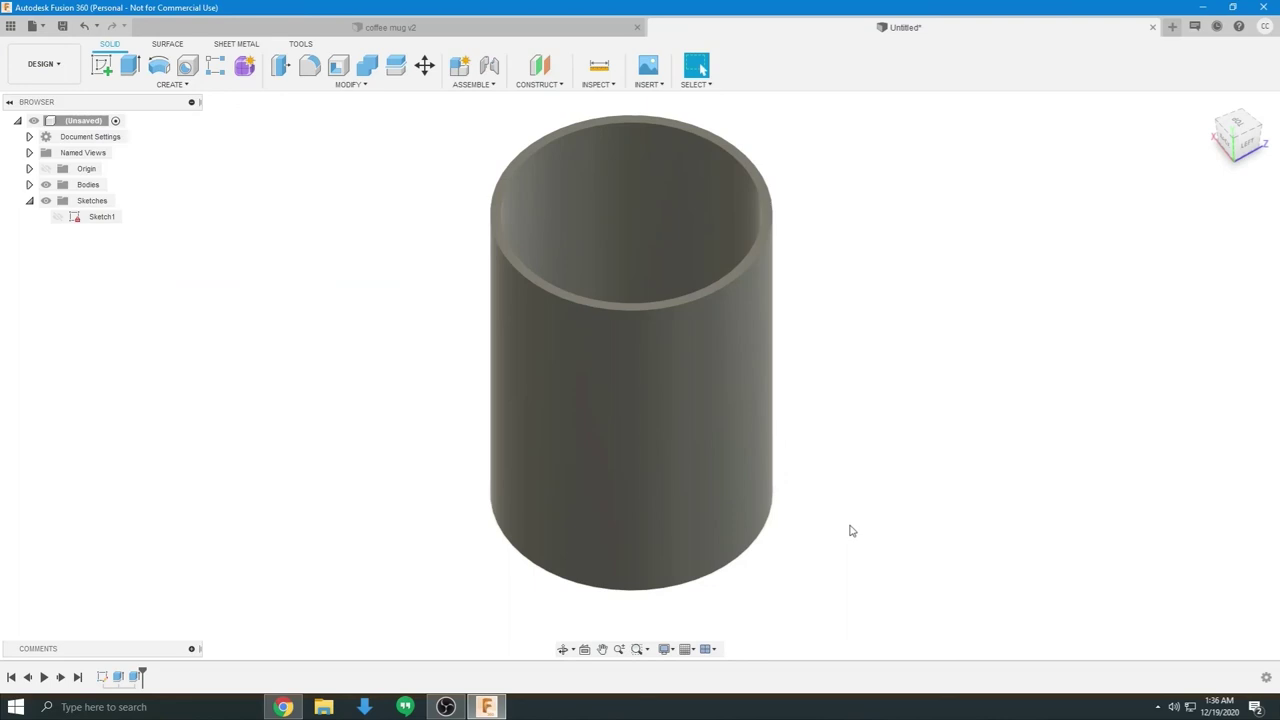
# Step: Examine the cup in the left side view and from several other angles
pyautogui.keyDown('shift'); pyautogui.moveTo(849, 529); pyautogui.dragTo(848, 500, button='middle'); pyautogui.keyUp('shift')
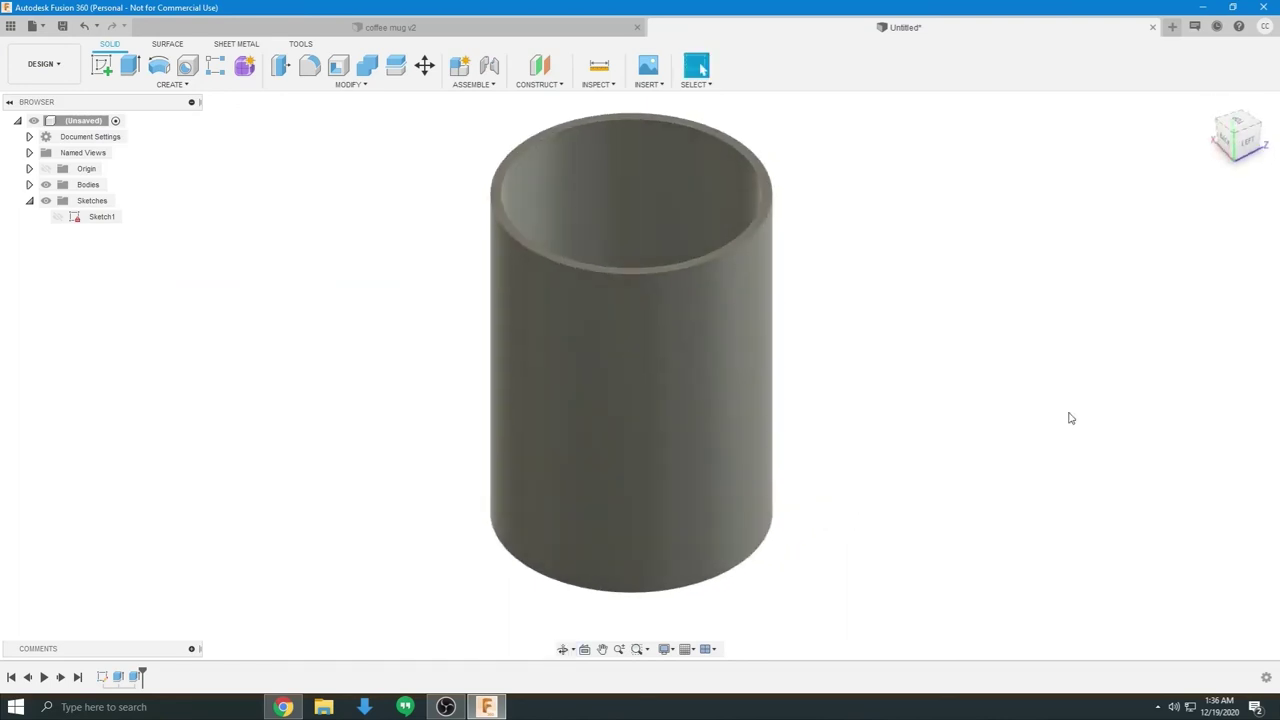
pyautogui.click(1250, 151)
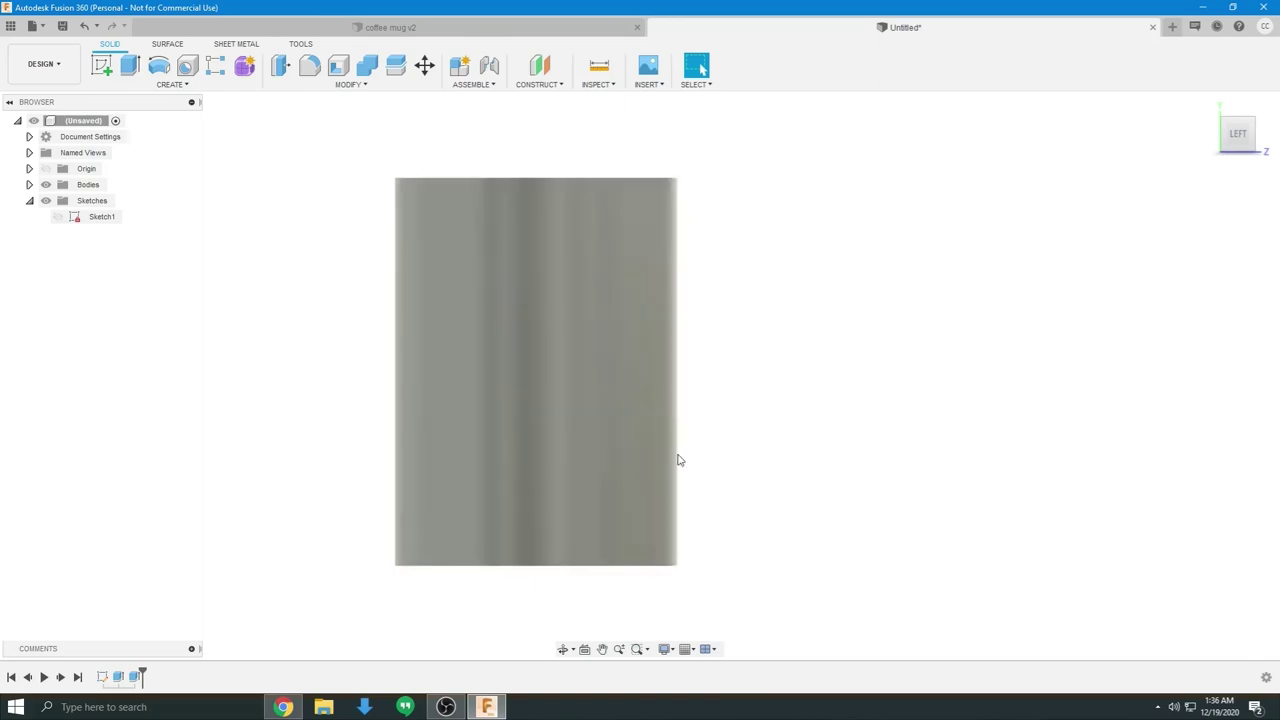
pyautogui.keyDown('shift'); pyautogui.moveTo(890, 386); pyautogui.dragTo(681, 410, button='middle'); pyautogui.keyUp('shift')
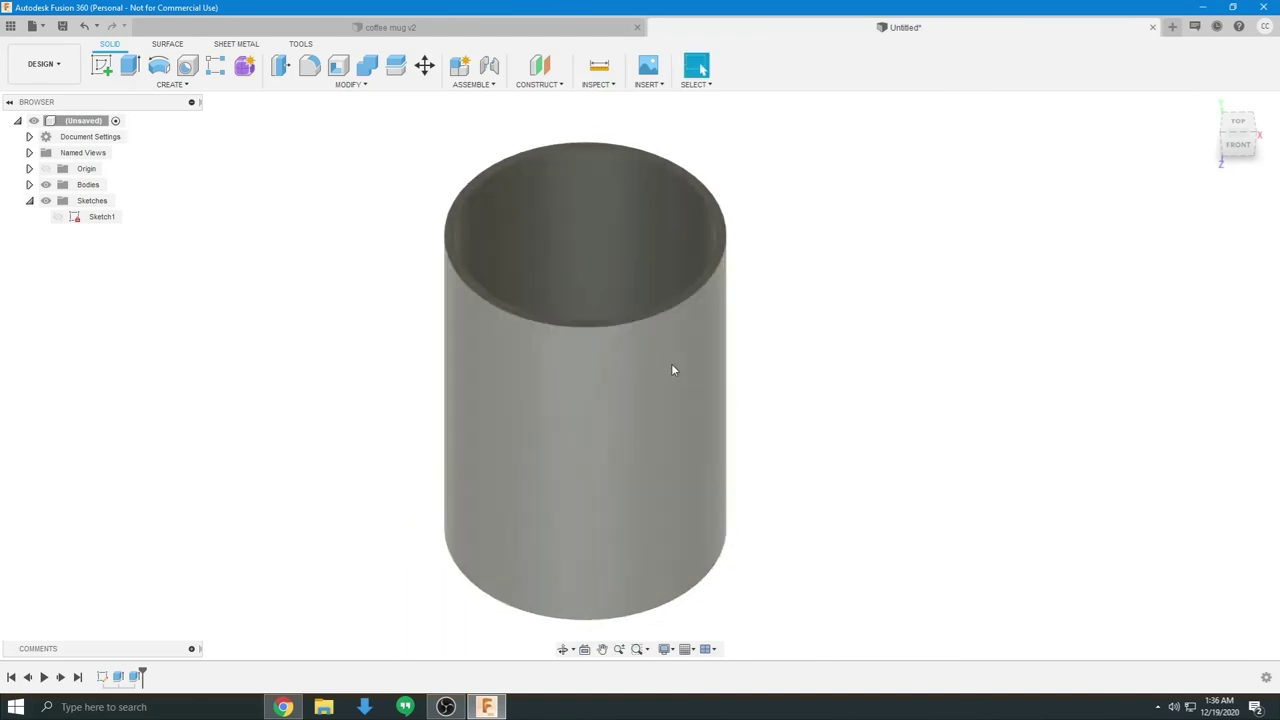
pyautogui.keyDown('shift'); pyautogui.moveTo(686, 540); pyautogui.dragTo(752, 495, button='middle'); pyautogui.keyUp('shift')
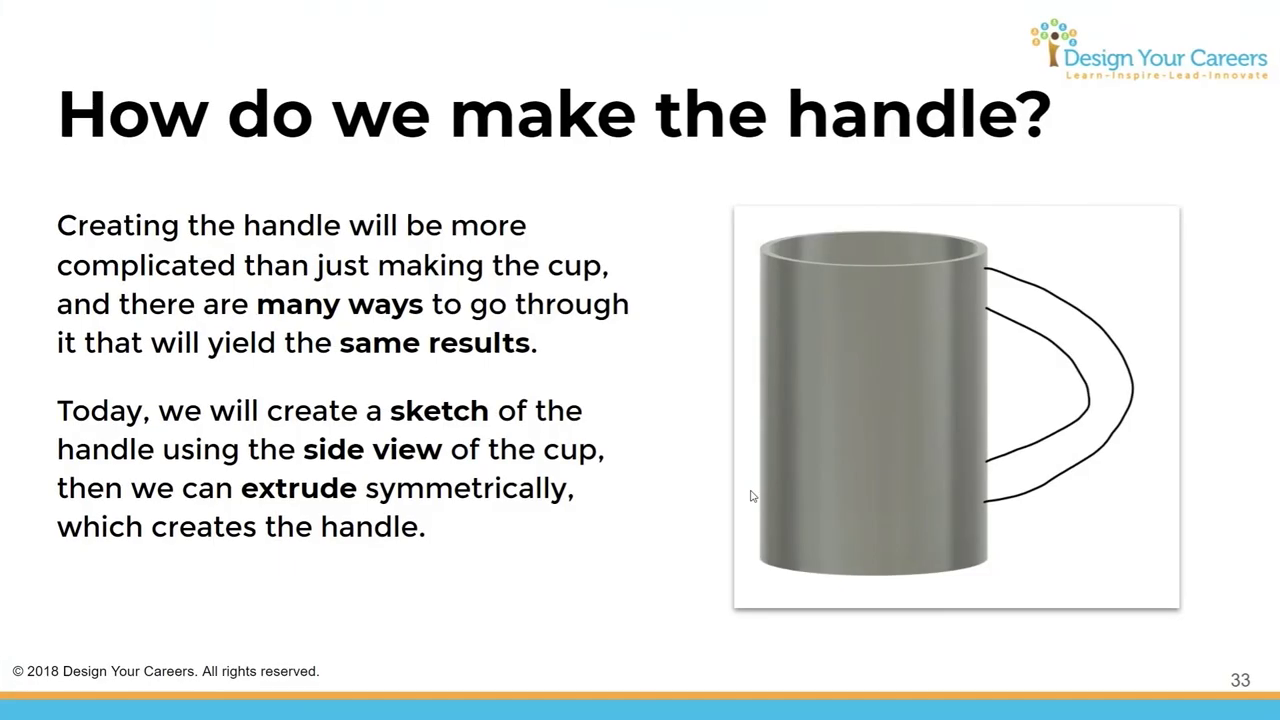
pyautogui.press('Right')
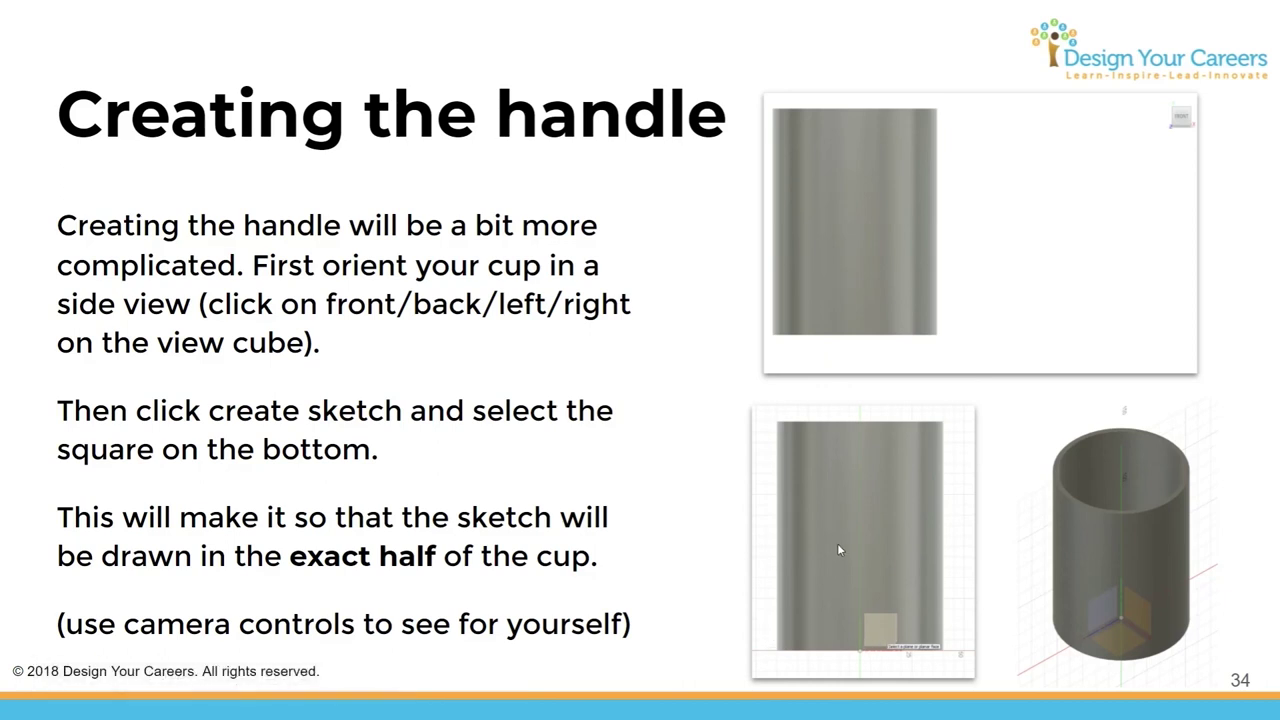
pyautogui.hotkey('alt', 'Tab')
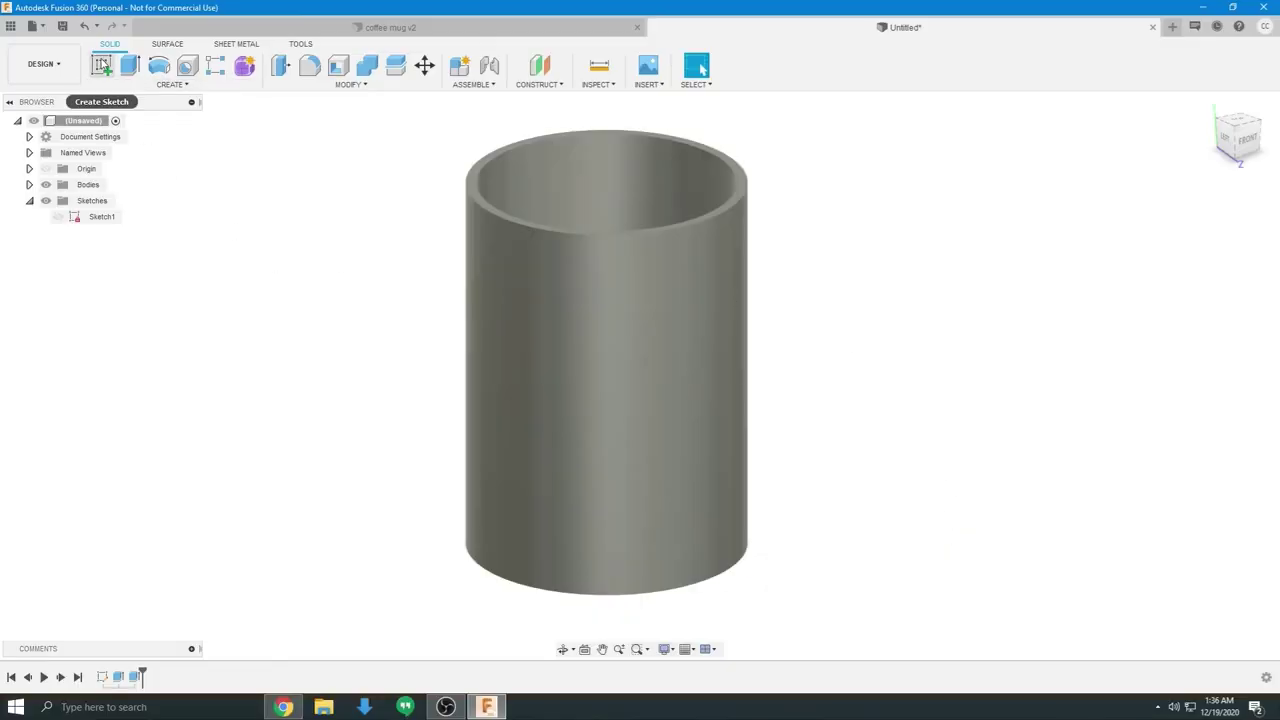
# Step: Create a new sketch on the front-facing vertical origin plane through the middle of the cup
pyautogui.click(101, 66)
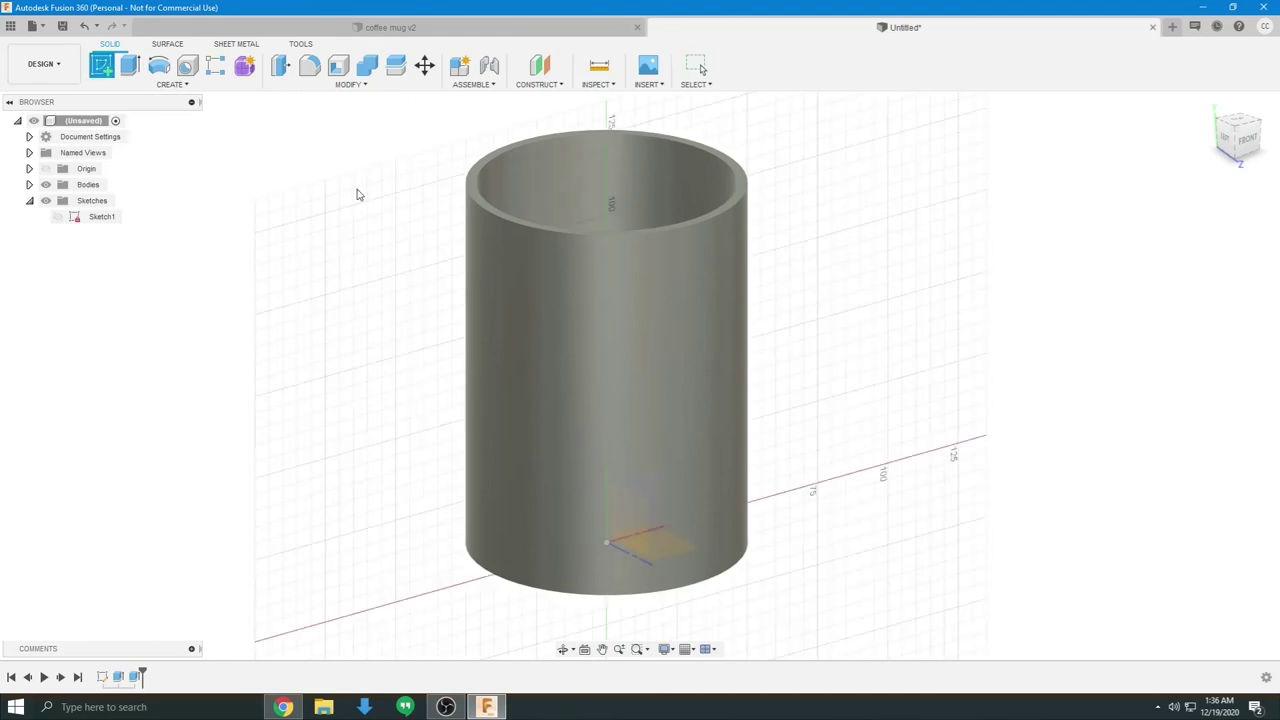
pyautogui.click(1245, 140)
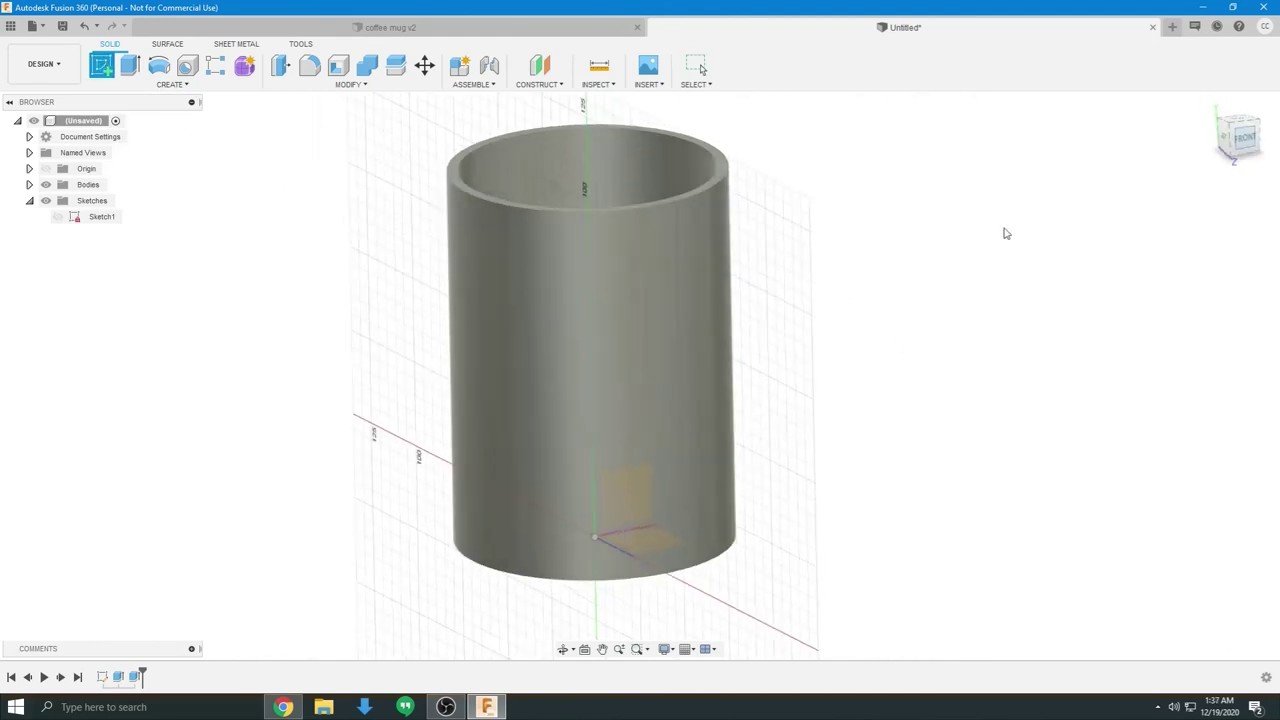
pyautogui.click(583, 452)
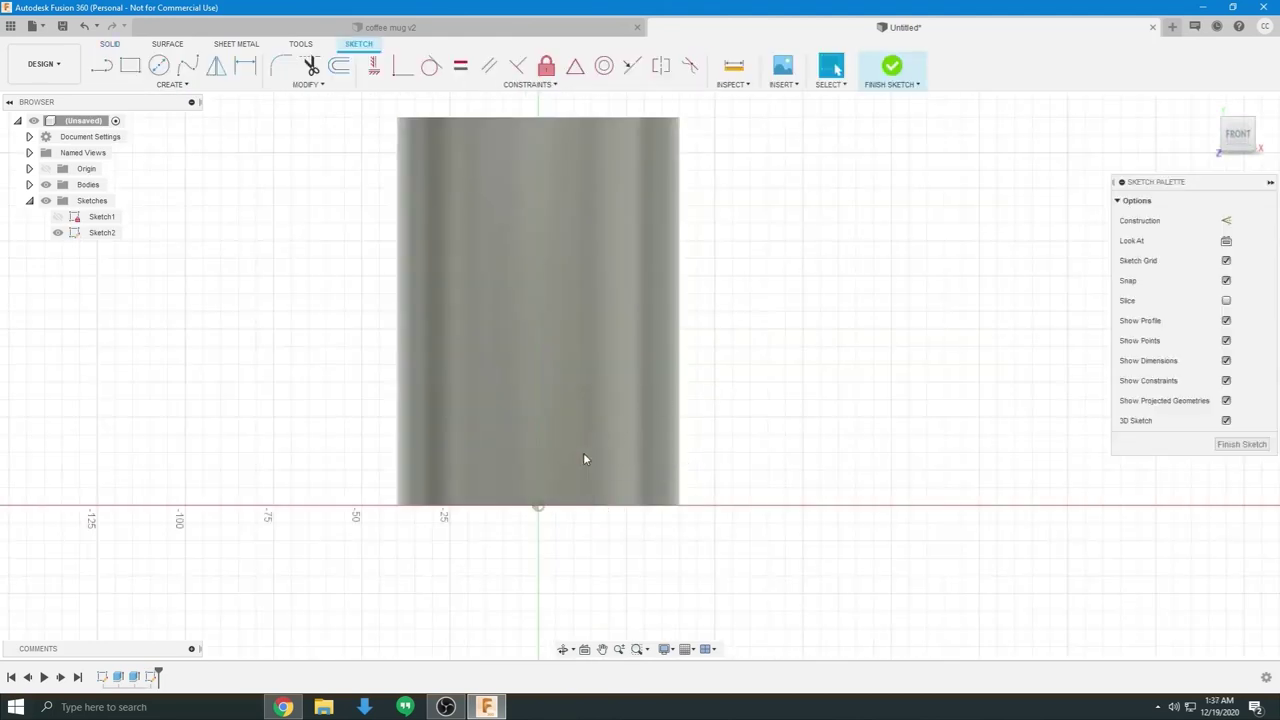
pyautogui.moveTo(863, 311); pyautogui.dragTo(883, 377, button='middle')
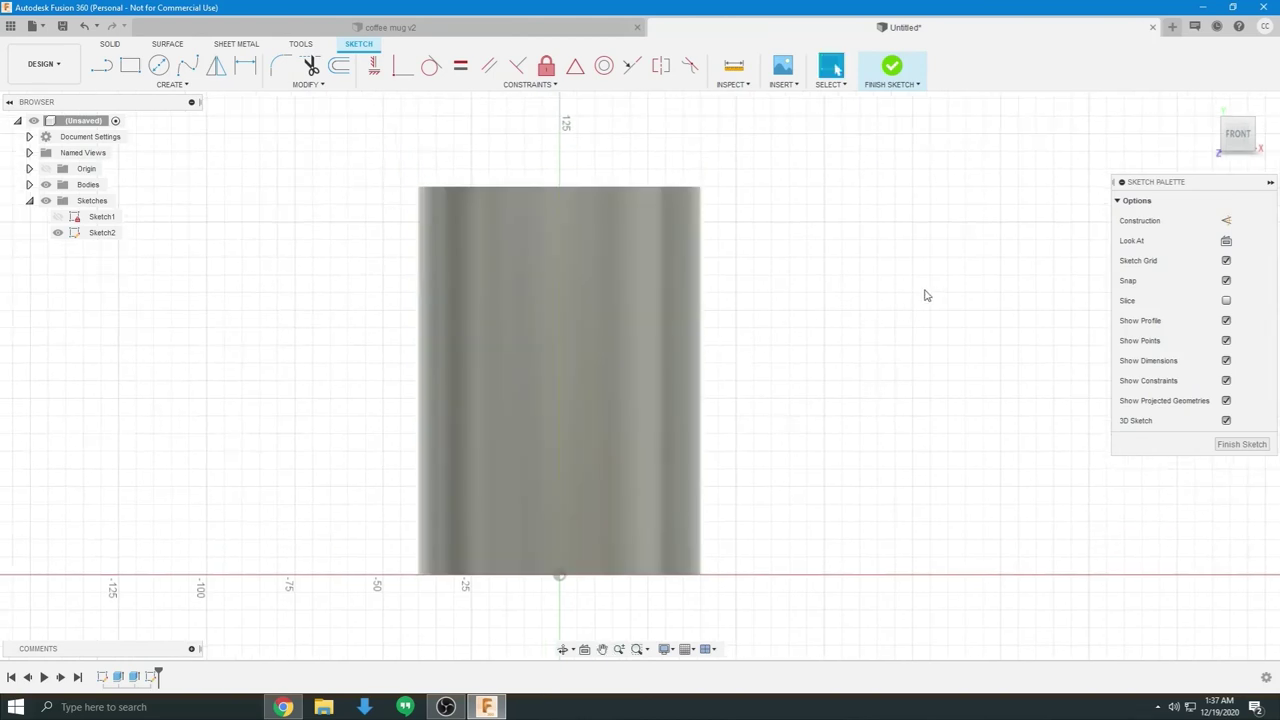
# Step: Inspect from several angles how the sketch plane cuts through the cup, ending in the front view
pyautogui.keyDown('shift'); pyautogui.moveTo(934, 283); pyautogui.dragTo(795, 380, button='middle'); pyautogui.keyUp('shift')
pyautogui.press('Escape')
pyautogui.press('Escape')
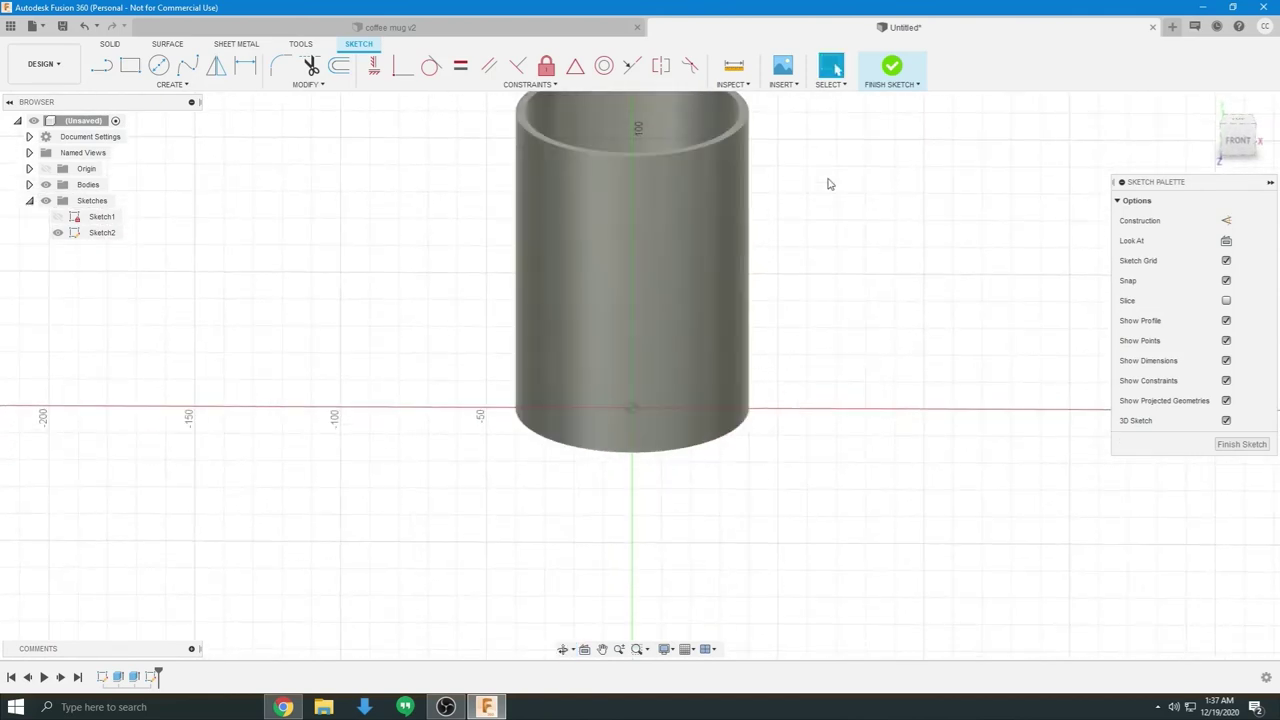
pyautogui.keyDown('shift'); pyautogui.moveTo(908, 234); pyautogui.dragTo(709, 371, button='middle'); pyautogui.keyUp('shift')
pyautogui.press('Escape')
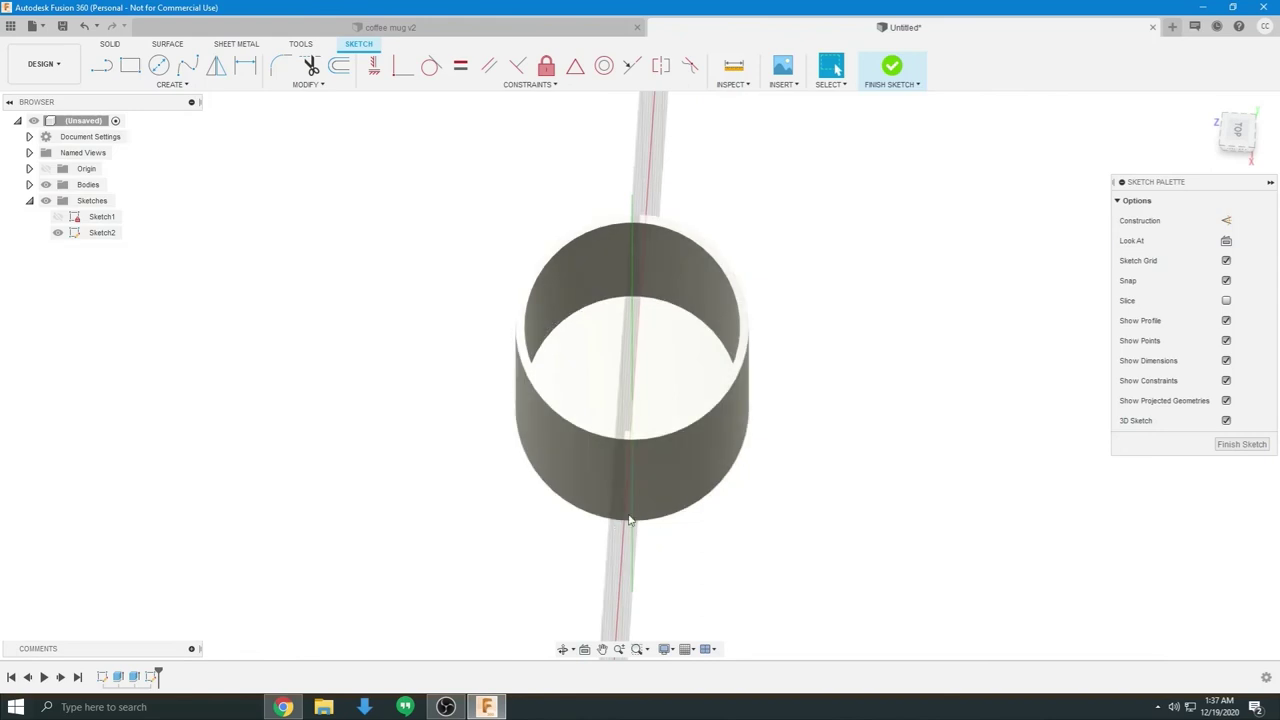
pyautogui.keyDown('shift'); pyautogui.moveTo(613, 547); pyautogui.dragTo(751, 480, button='middle'); pyautogui.keyUp('shift')
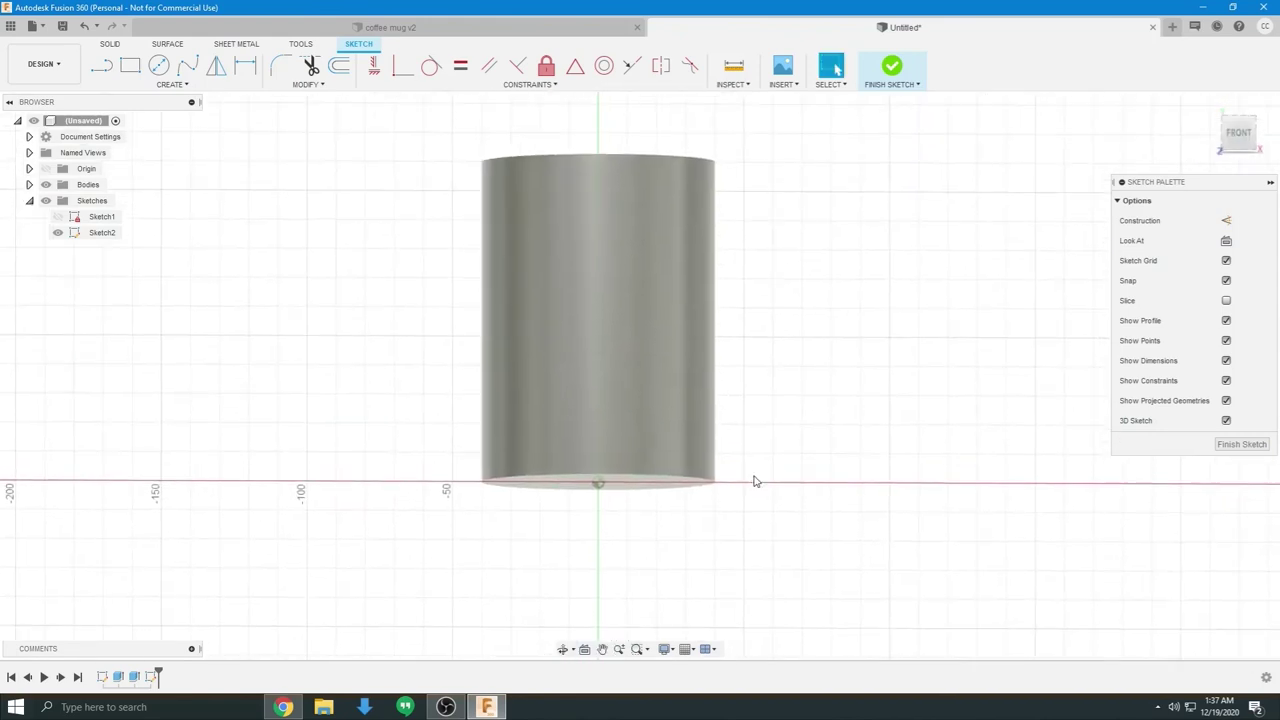
pyautogui.moveTo(771, 438); pyautogui.dragTo(787, 469, button='middle')
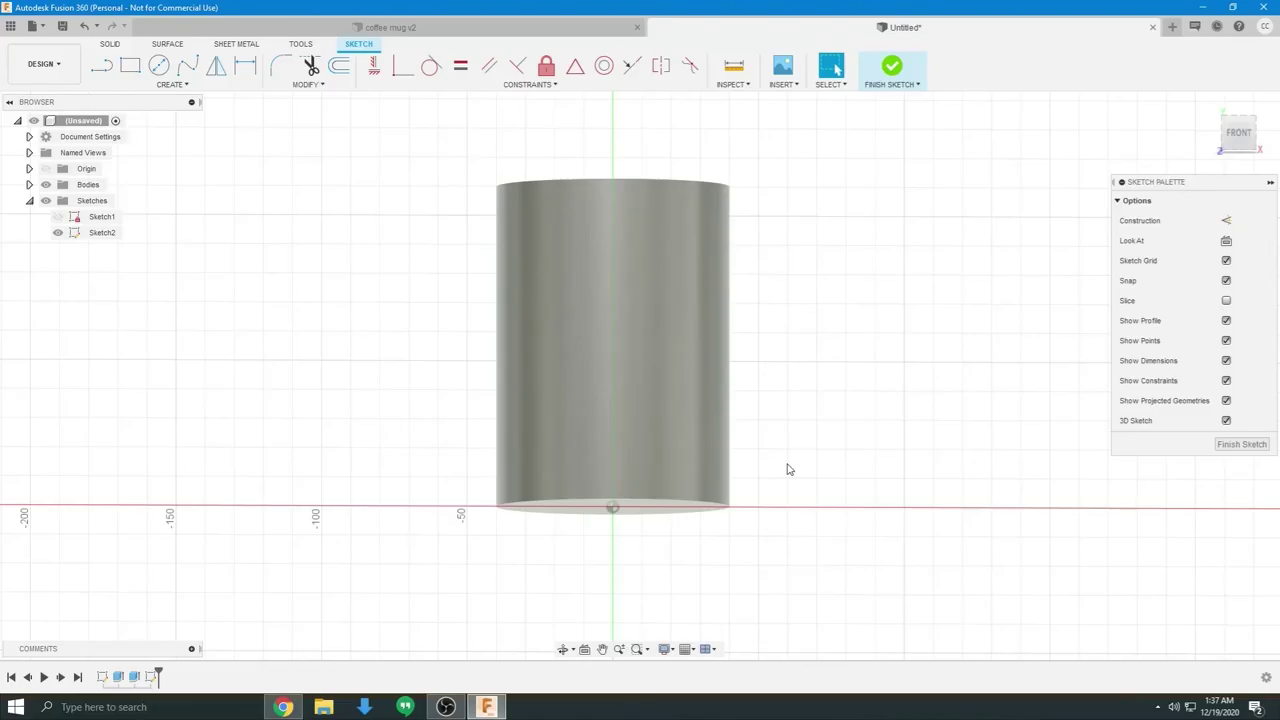
pyautogui.click(1238, 135)
pyautogui.moveTo(963, 240); pyautogui.dragTo(909, 277, button='middle')
pyautogui.hotkey('alt', 'Tab')
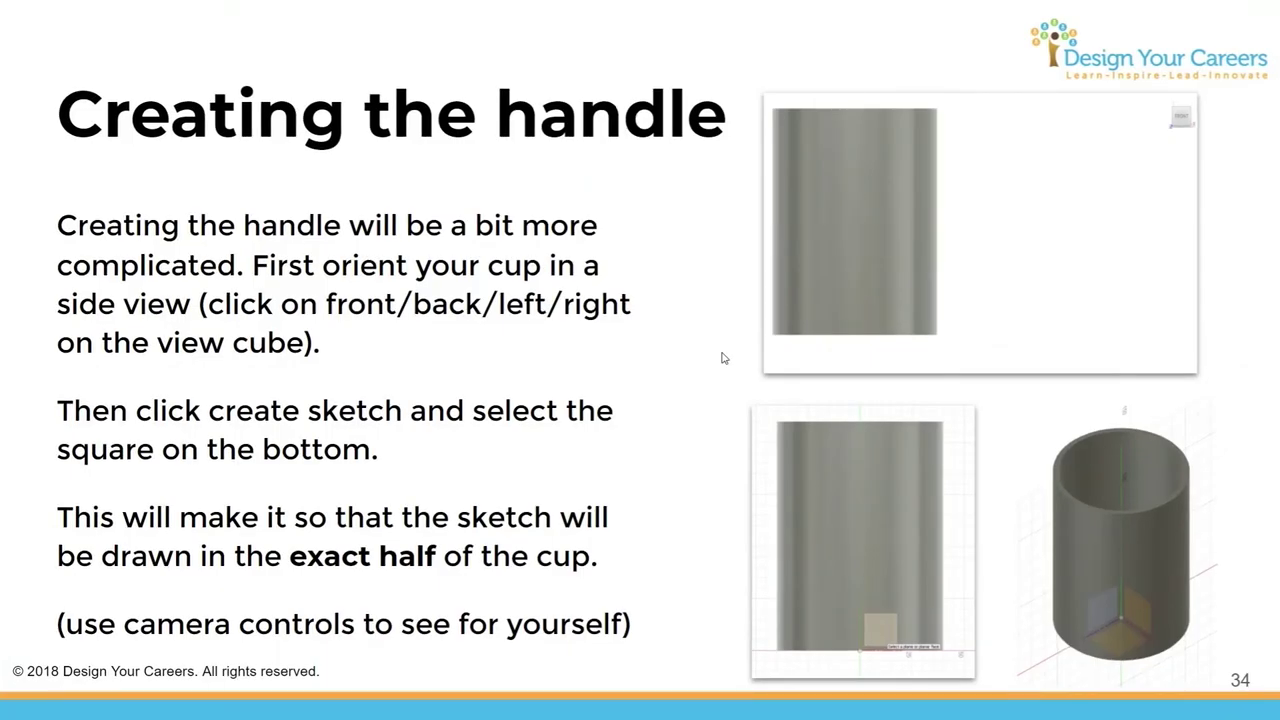
pyautogui.click(724, 358)
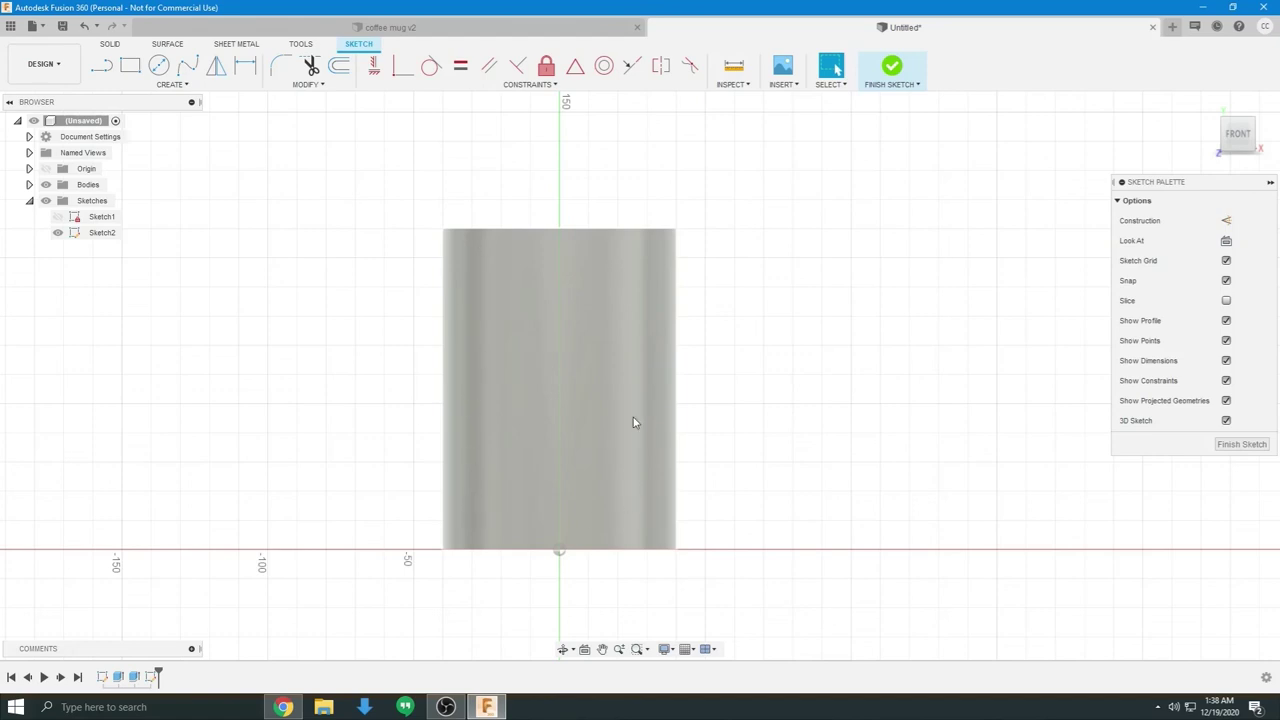
# Step: Enable the Slice option for the front-plane sketch, reposition the Sketch Palette, and inspect the sectioned cup walls and floor
pyautogui.keyDown('shift'); pyautogui.moveTo(711, 251); pyautogui.dragTo(724, 440, button='middle'); pyautogui.keyUp('shift')
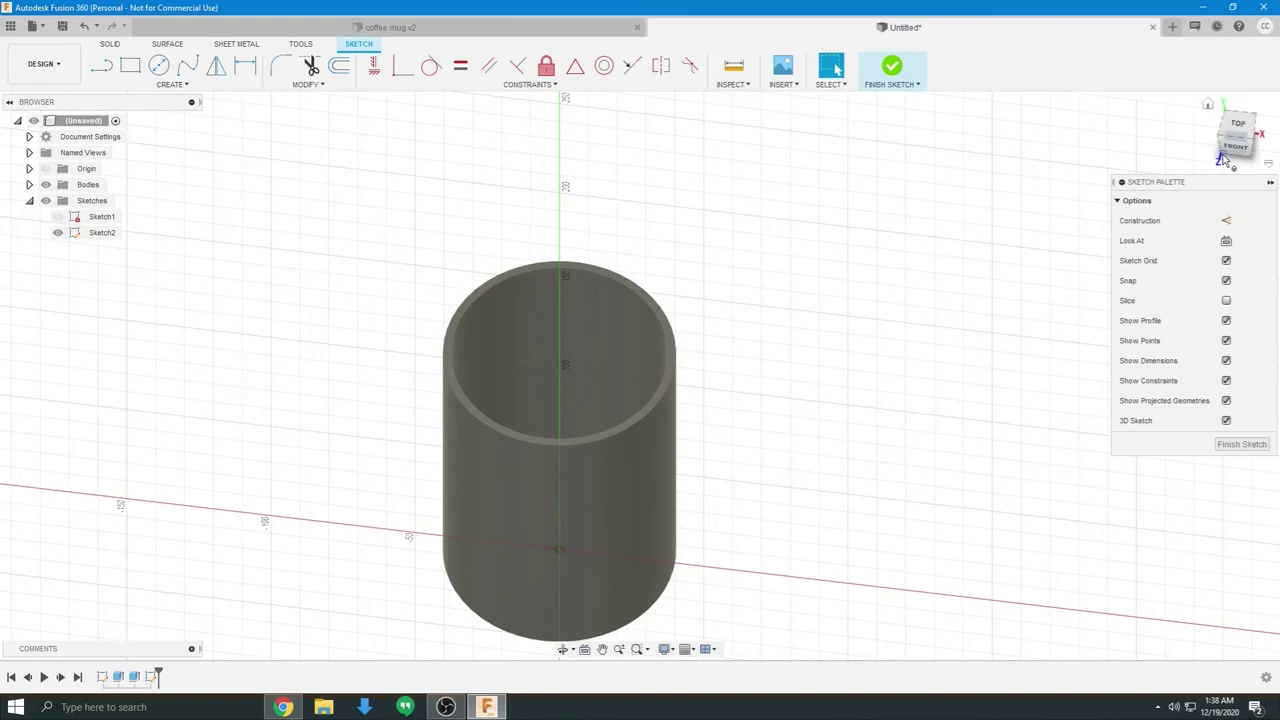
pyautogui.click(1236, 147)
pyautogui.moveTo(1156, 186)
pyautogui.mouseDown()
pyautogui.moveTo(1008, 233)
pyautogui.moveTo(957, 159)
pyautogui.mouseUp()
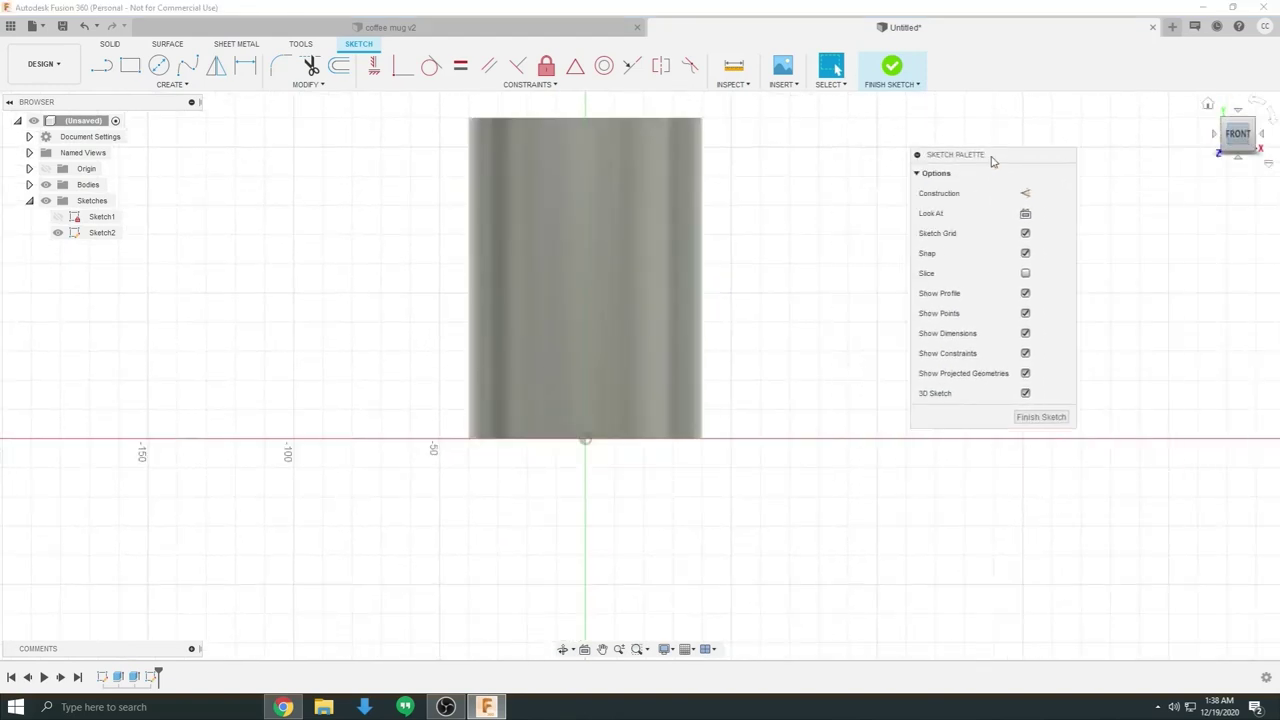
pyautogui.click(1025, 273)
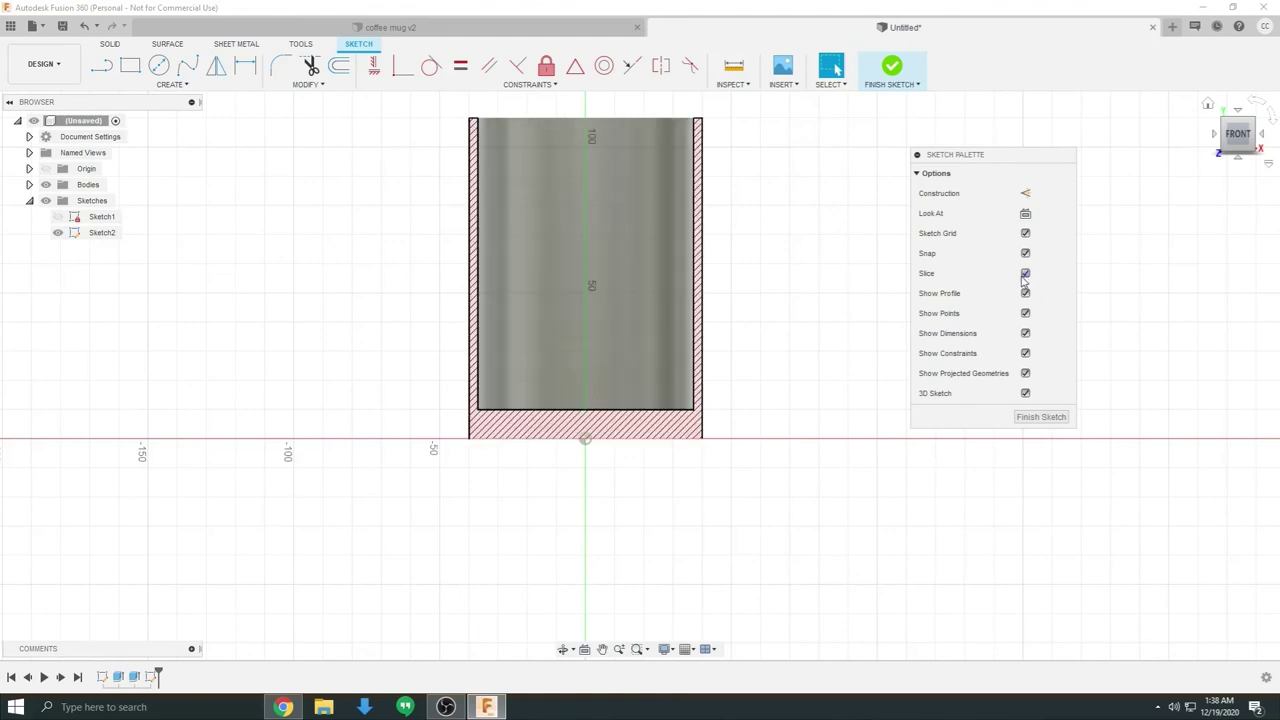
pyautogui.doubleClick(966, 155)
pyautogui.scroll(3, 700, 357)
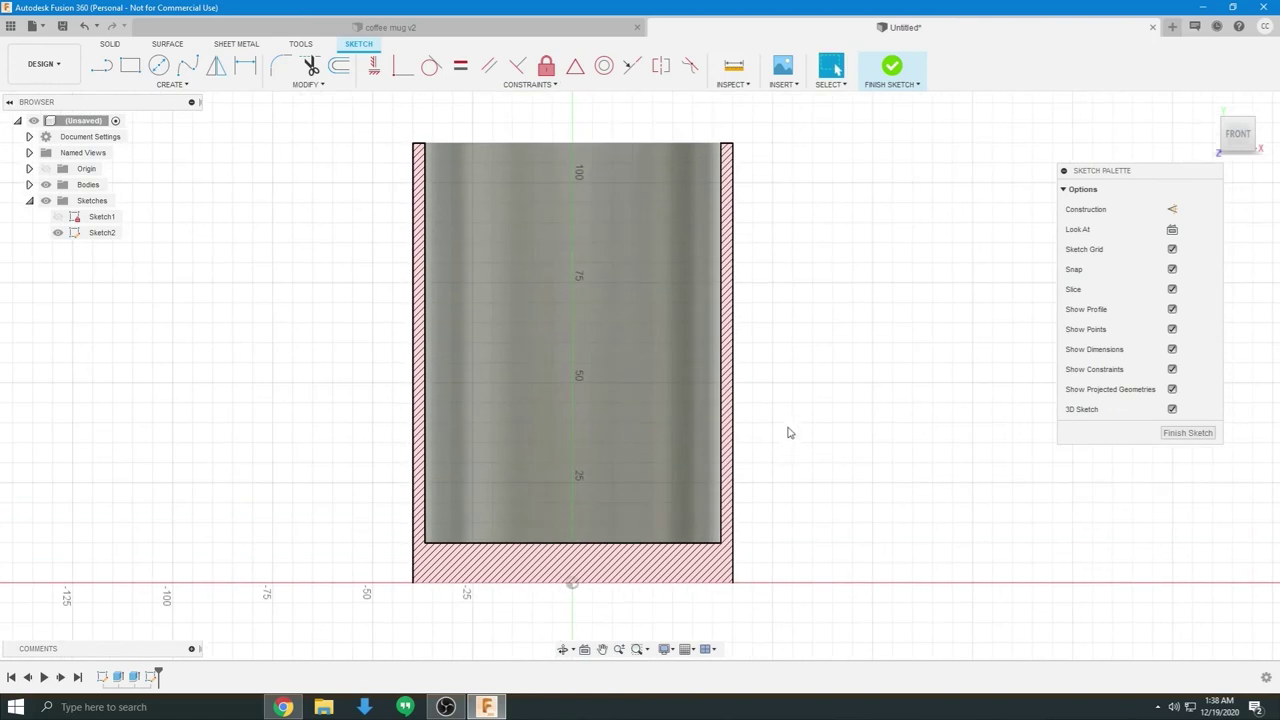
pyautogui.keyDown('shift'); pyautogui.moveTo(800, 371); pyautogui.dragTo(777, 400, button='middle'); pyautogui.keyUp('shift')
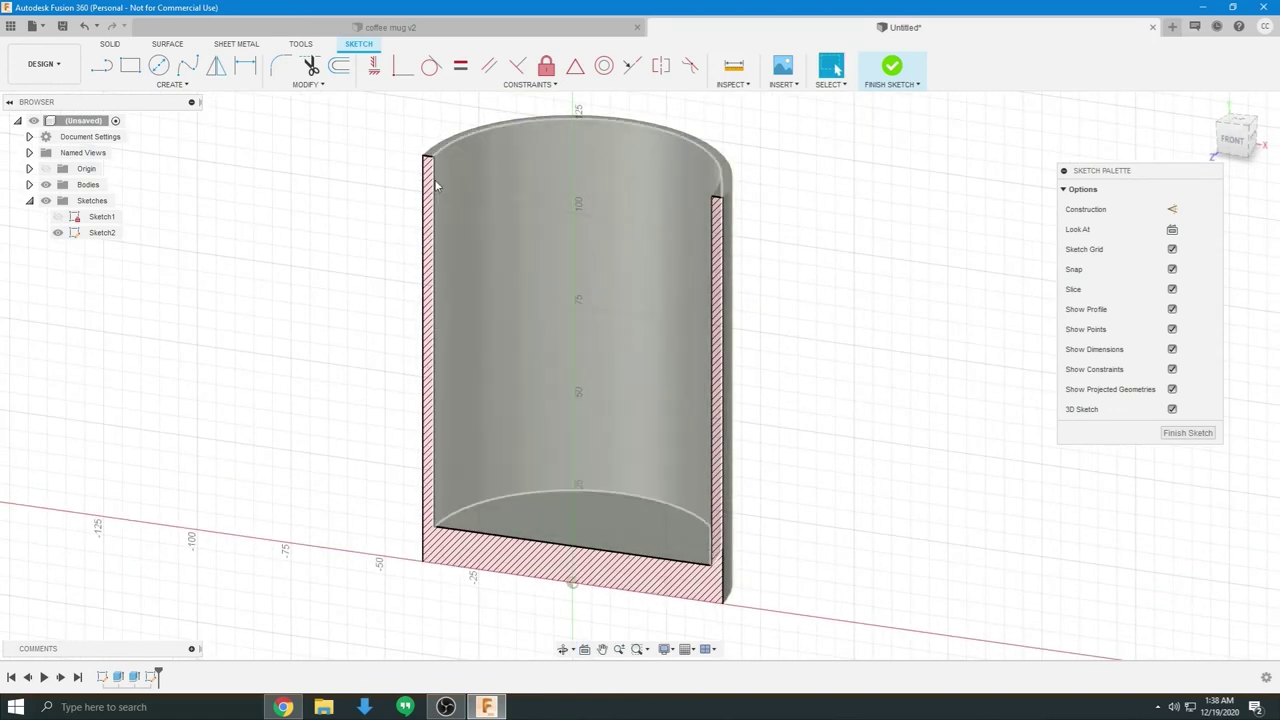
# Step: Return the sectioned cup to the straight front view and switch from the handle-sketching slide back to Fusion 360
pyautogui.keyDown('shift'); pyautogui.moveTo(838, 471); pyautogui.dragTo(840, 447, button='middle'); pyautogui.keyUp('shift')
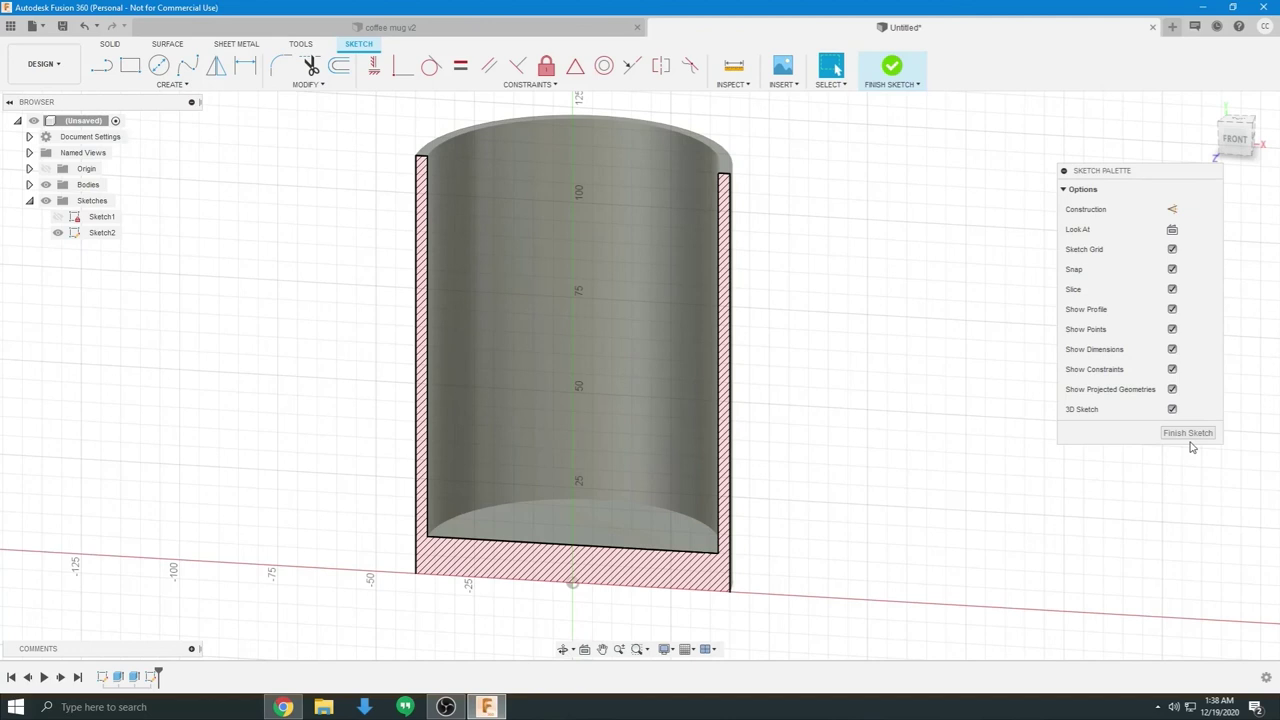
pyautogui.moveTo(923, 446); pyautogui.dragTo(938, 428, button='middle')
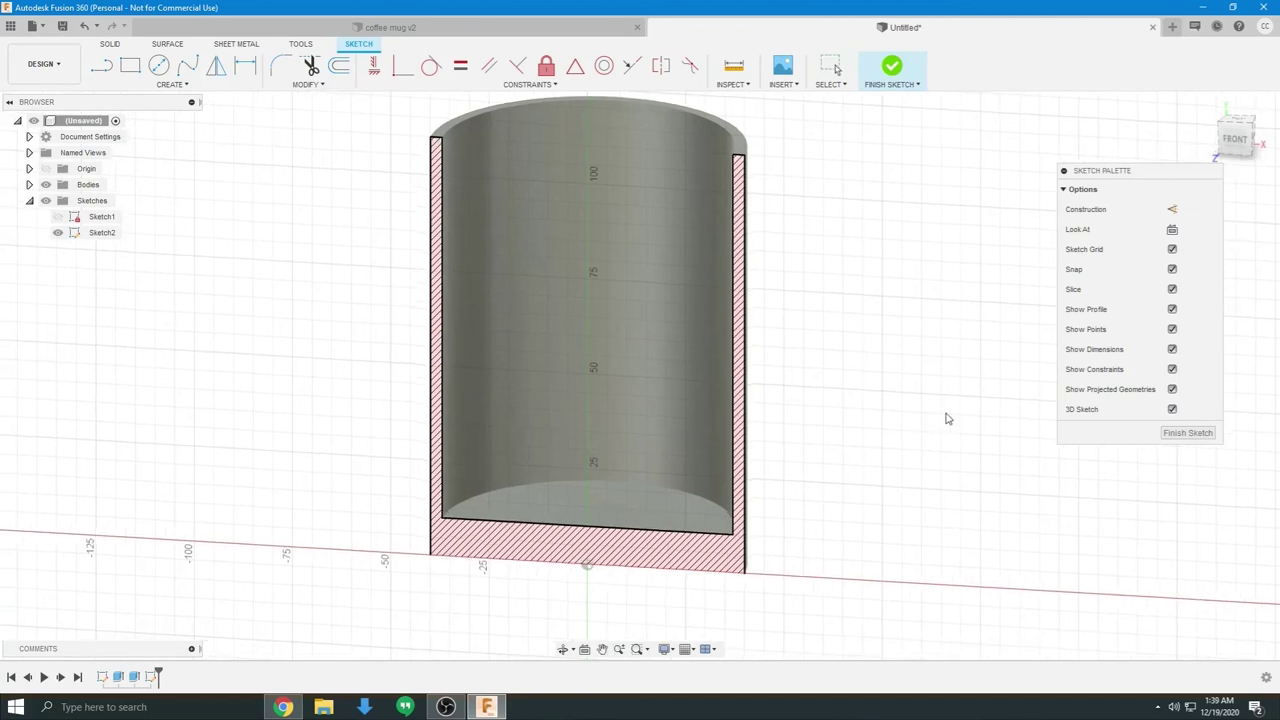
pyautogui.click(1241, 144)
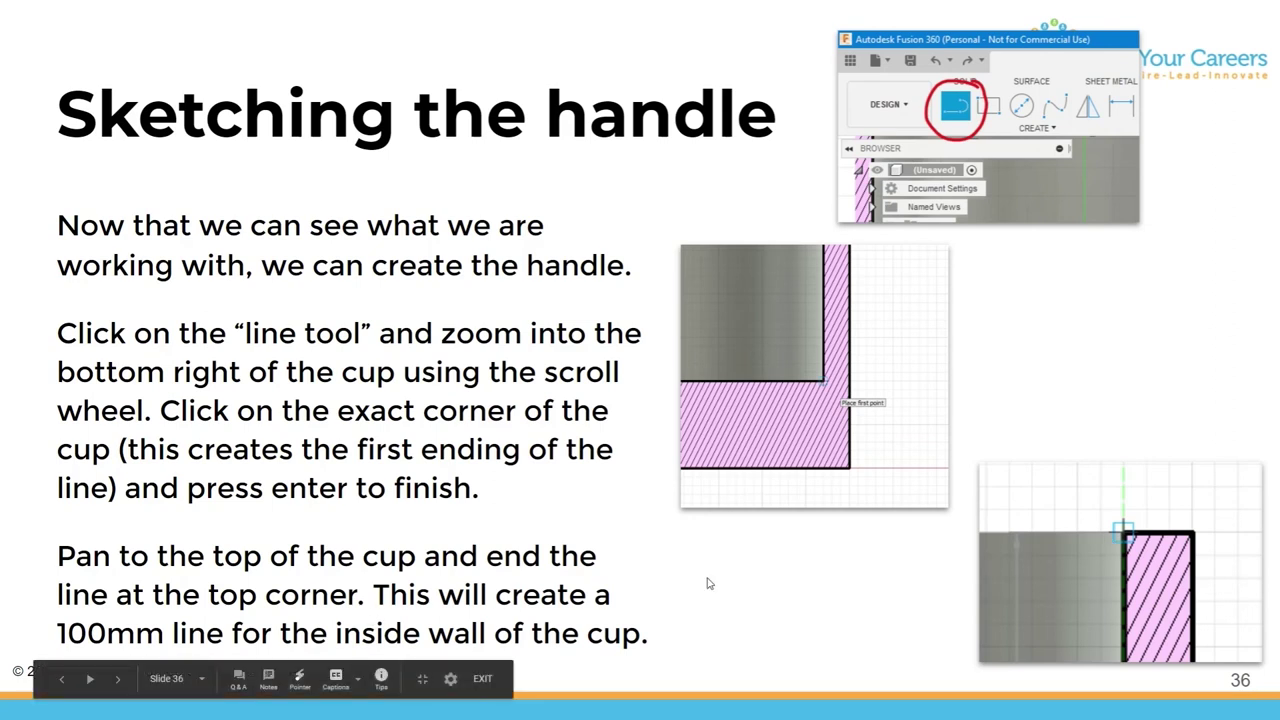
pyautogui.hotkey('alt', 'Tab')
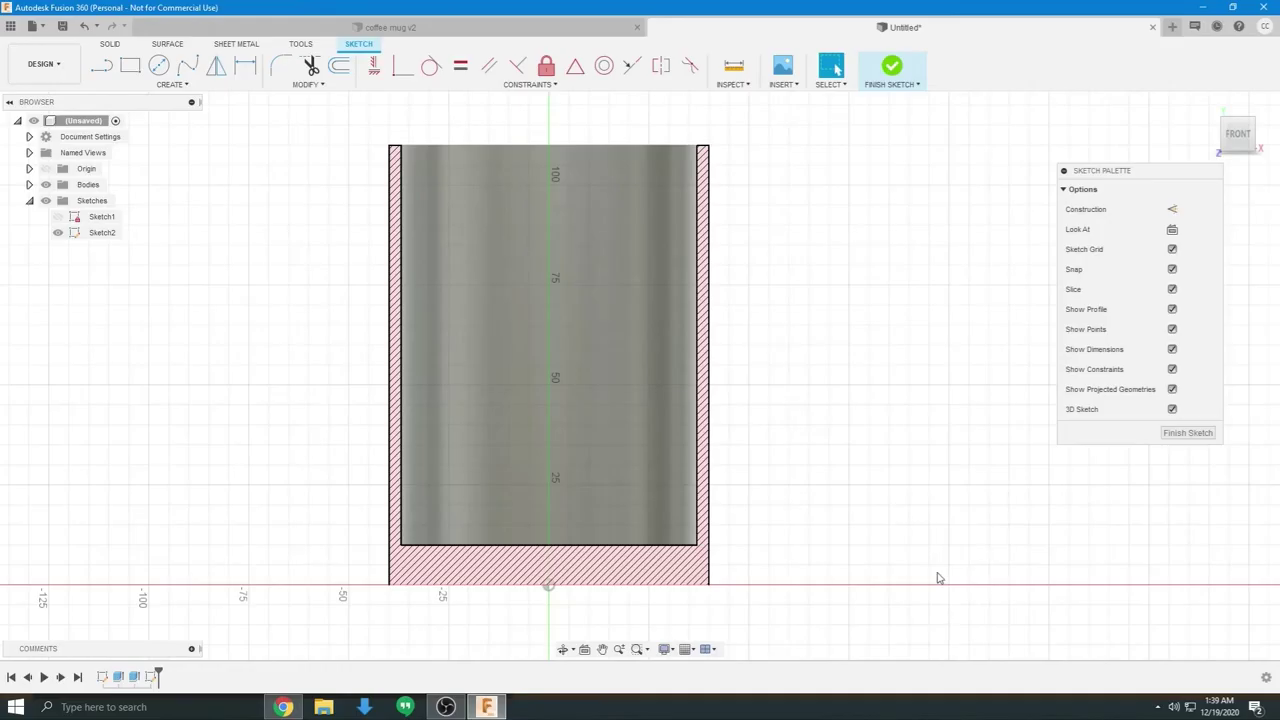
pyautogui.press('Escape')
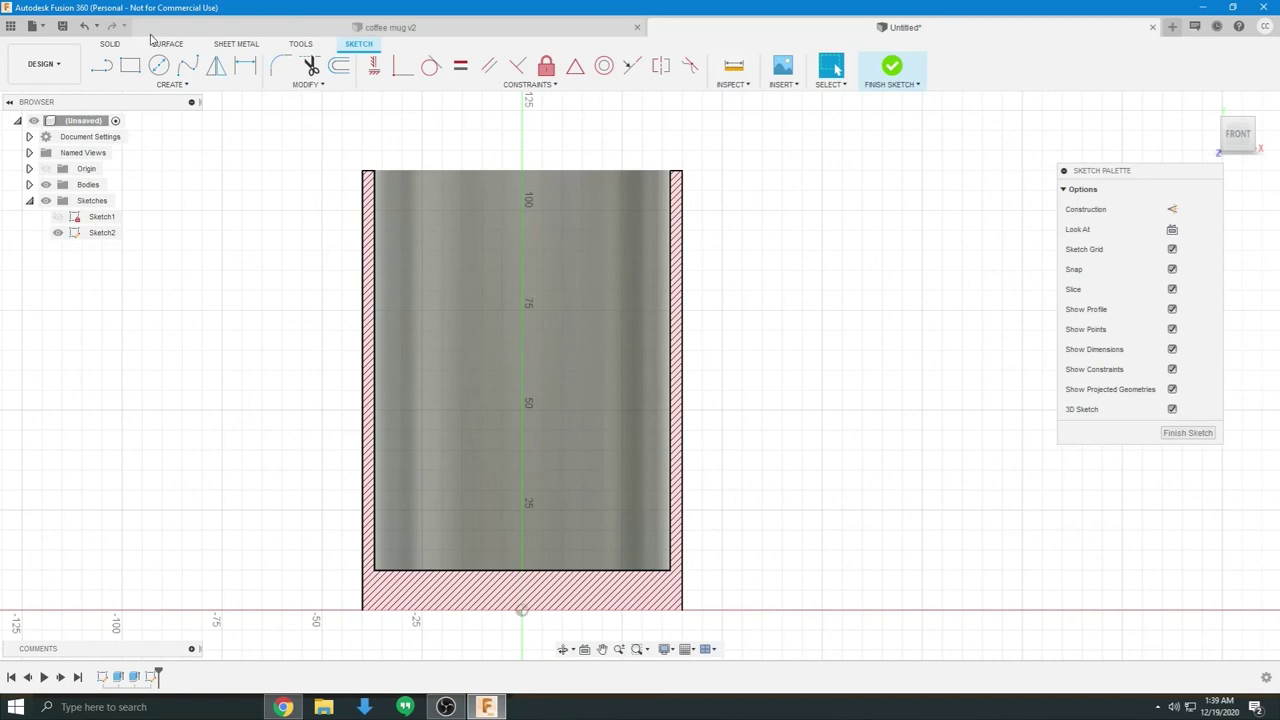
# Step: Draw a 100 mm vertical line along the cup's right inner wall, from the inside floor corner to the inner corner of the rim
pyautogui.click(103, 65)
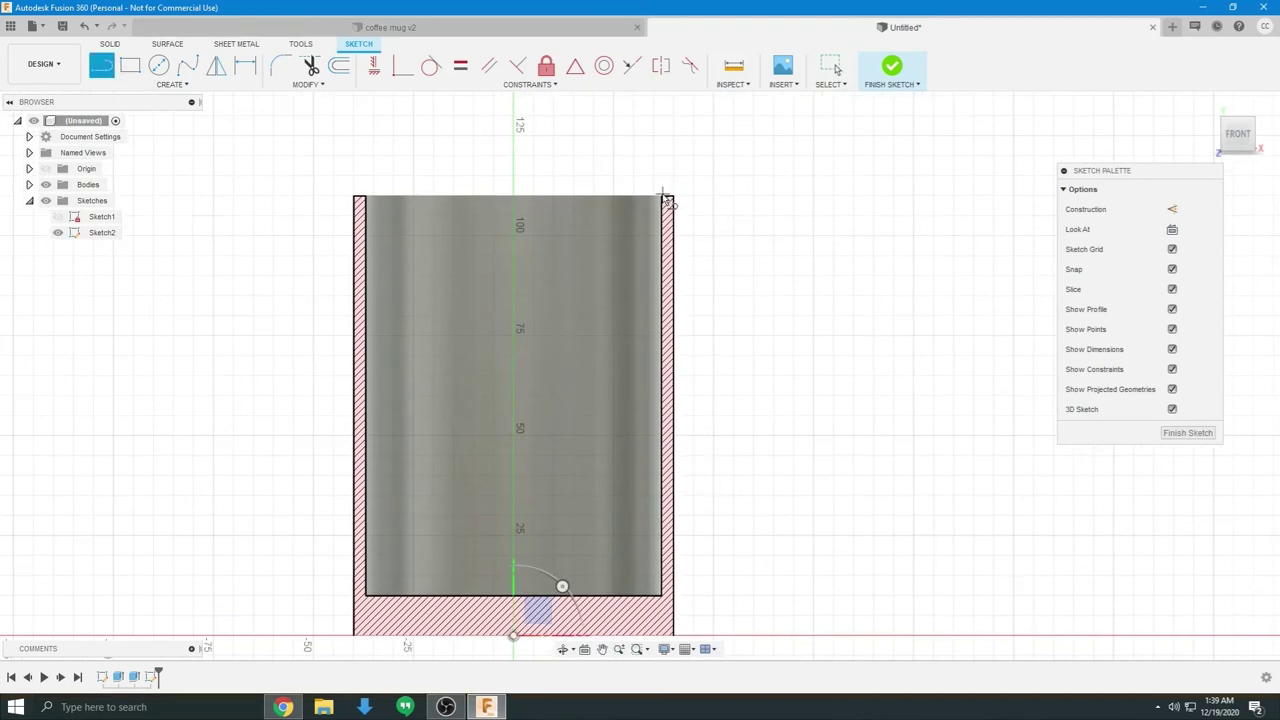
pyautogui.moveTo(753, 408); pyautogui.dragTo(766, 337, button='middle')
pyautogui.scroll(6, 686, 429)
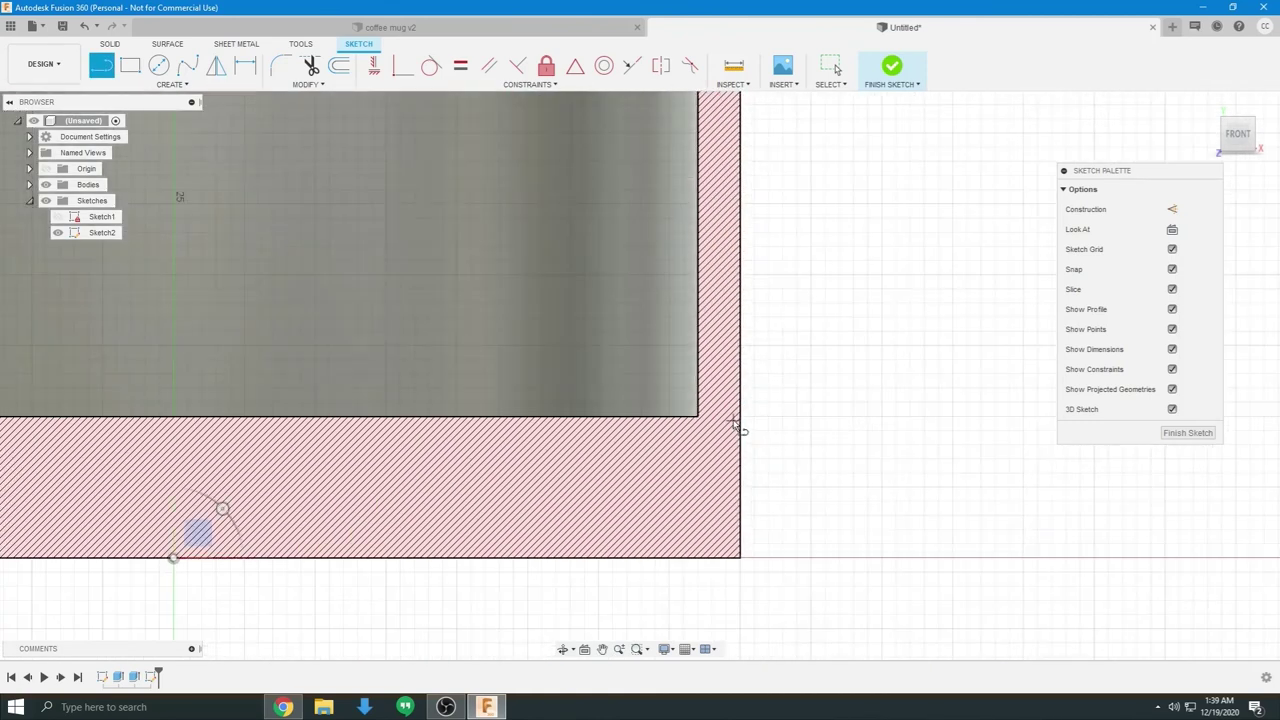
pyautogui.scroll(2, 737, 426)
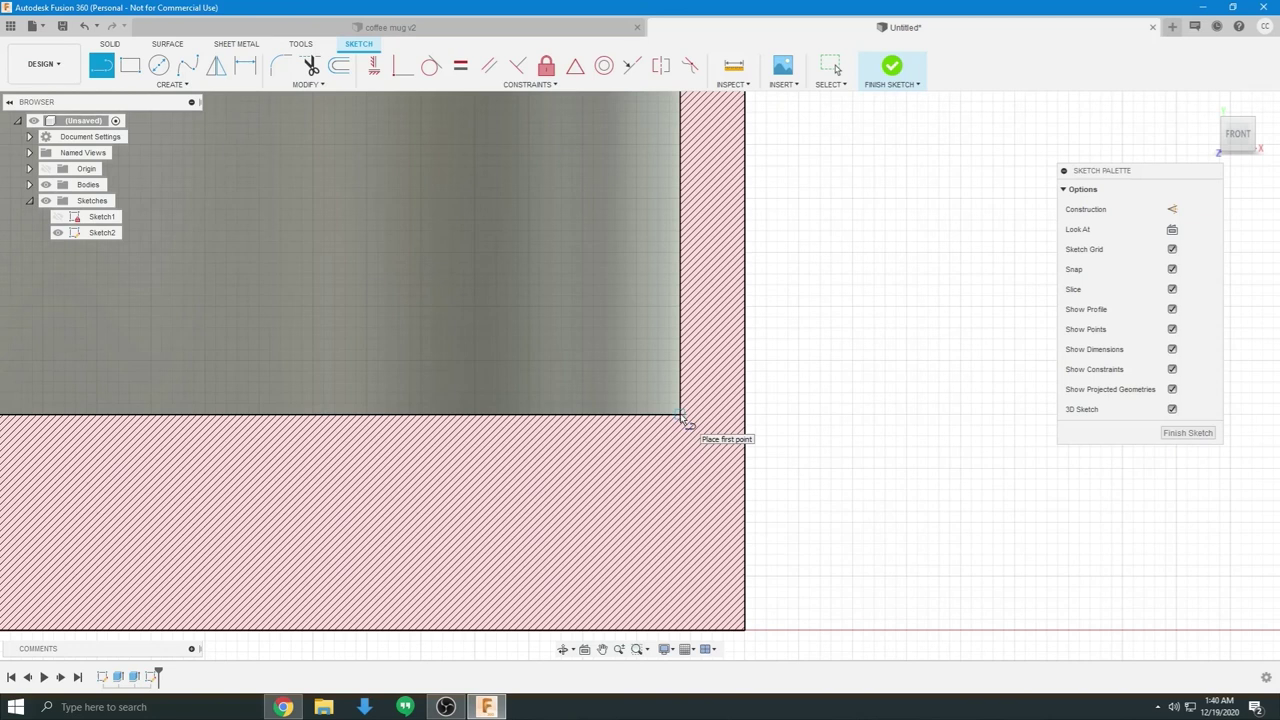
pyautogui.click(680, 414)
pyautogui.scroll(-2, 815, 335)
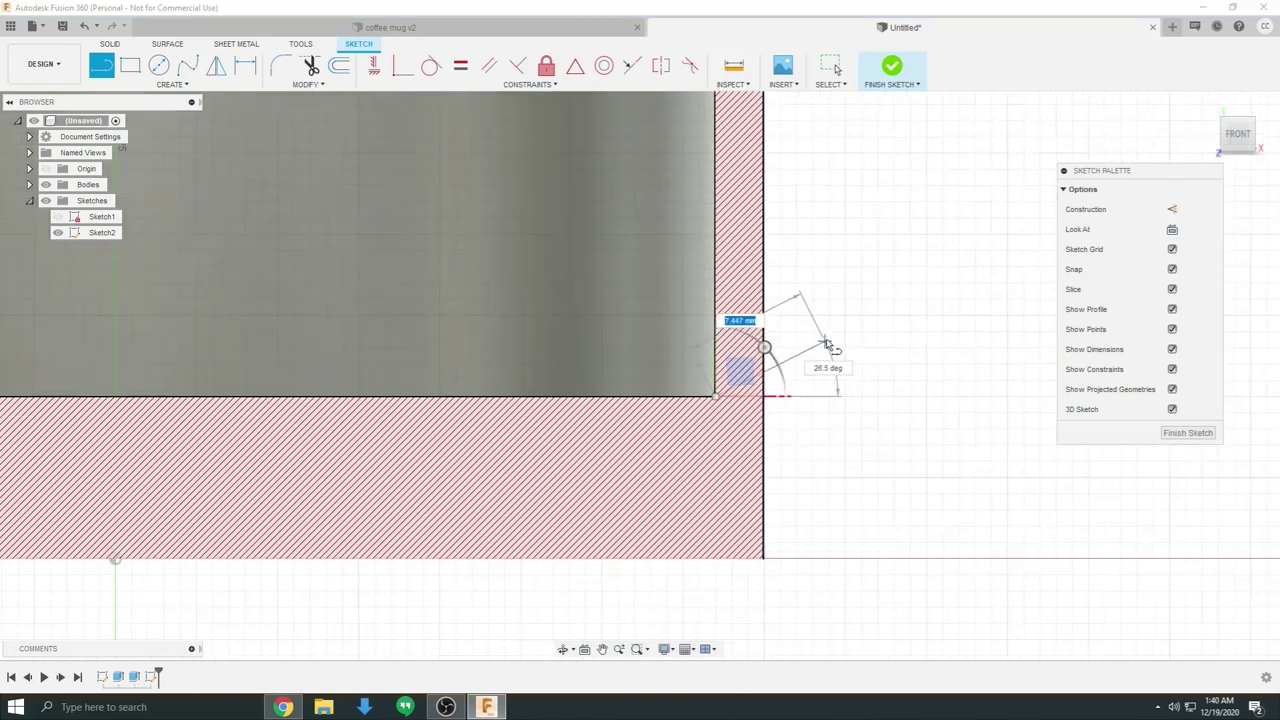
pyautogui.scroll(-2, 842, 293)
pyautogui.moveTo(876, 95)
pyautogui.mouseDown(button='middle')
pyautogui.moveTo(810, 203)
pyautogui.moveTo(837, 400)
pyautogui.mouseUp(button='middle')
pyautogui.scroll(-4, 812, 280)
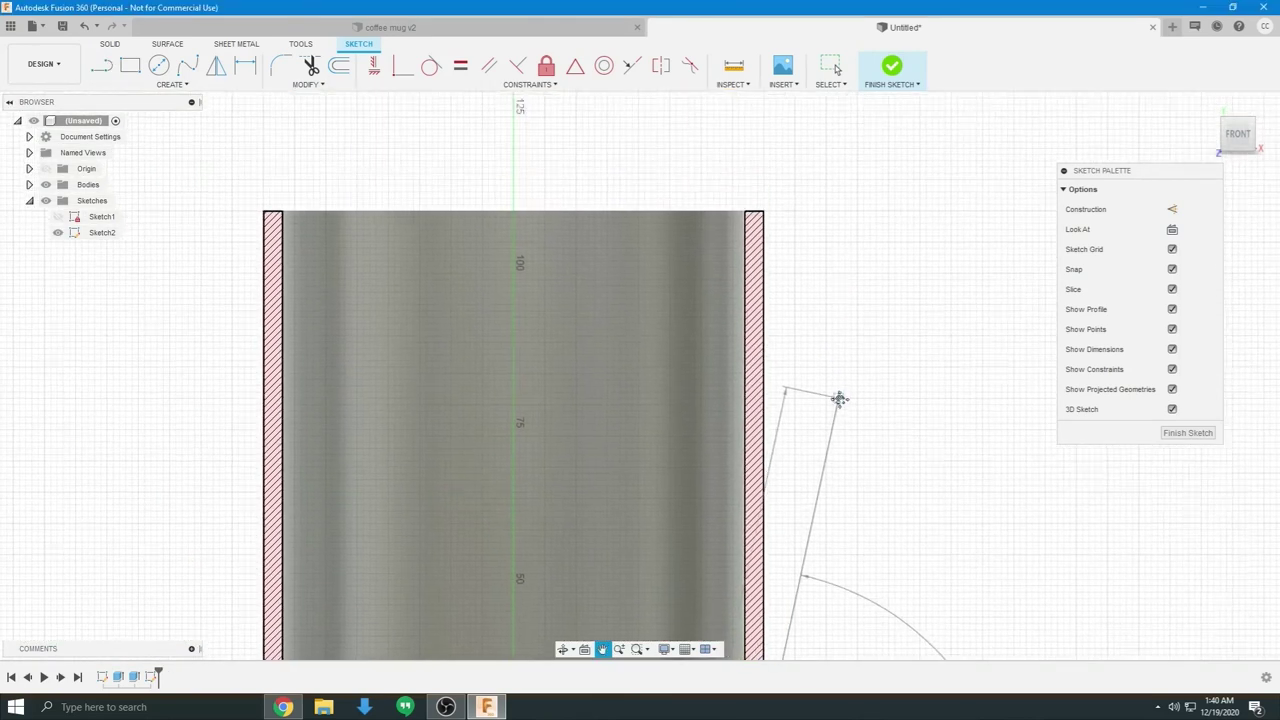
pyautogui.scroll(-1, 835, 390)
pyautogui.scroll(3, 766, 236)
pyautogui.scroll(2, 752, 246)
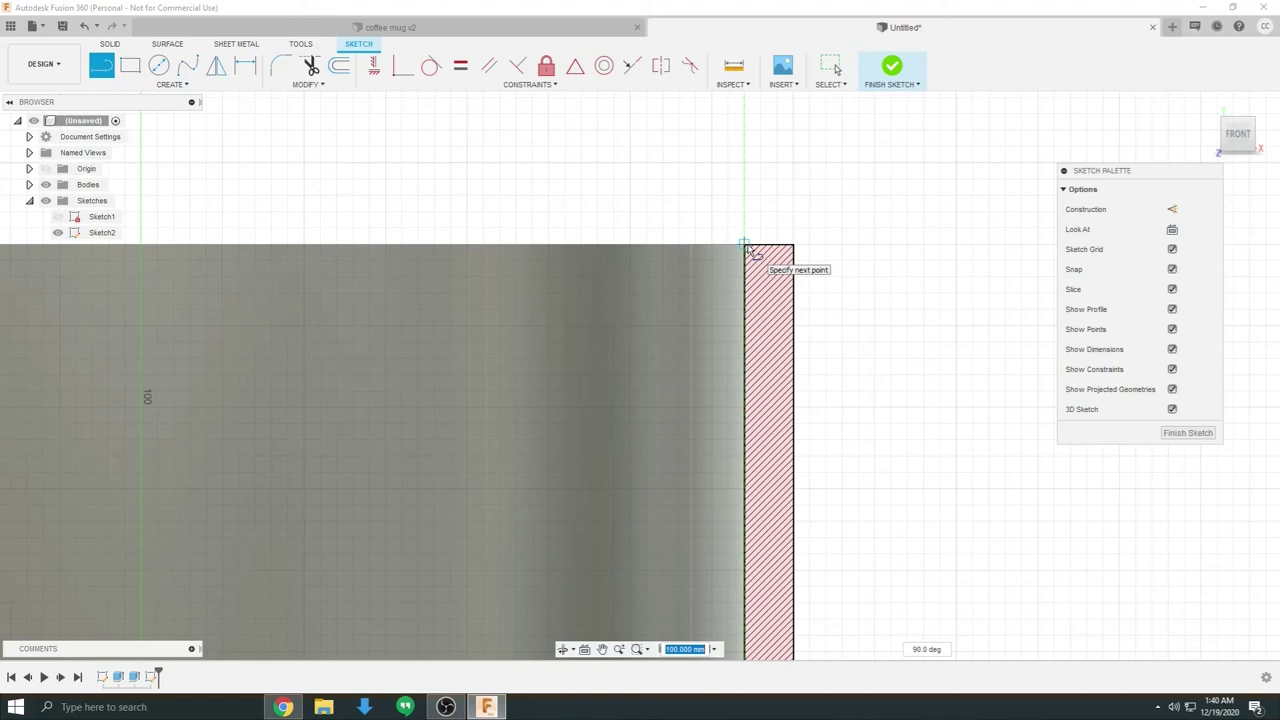
pyautogui.scroll(-4, 903, 429)
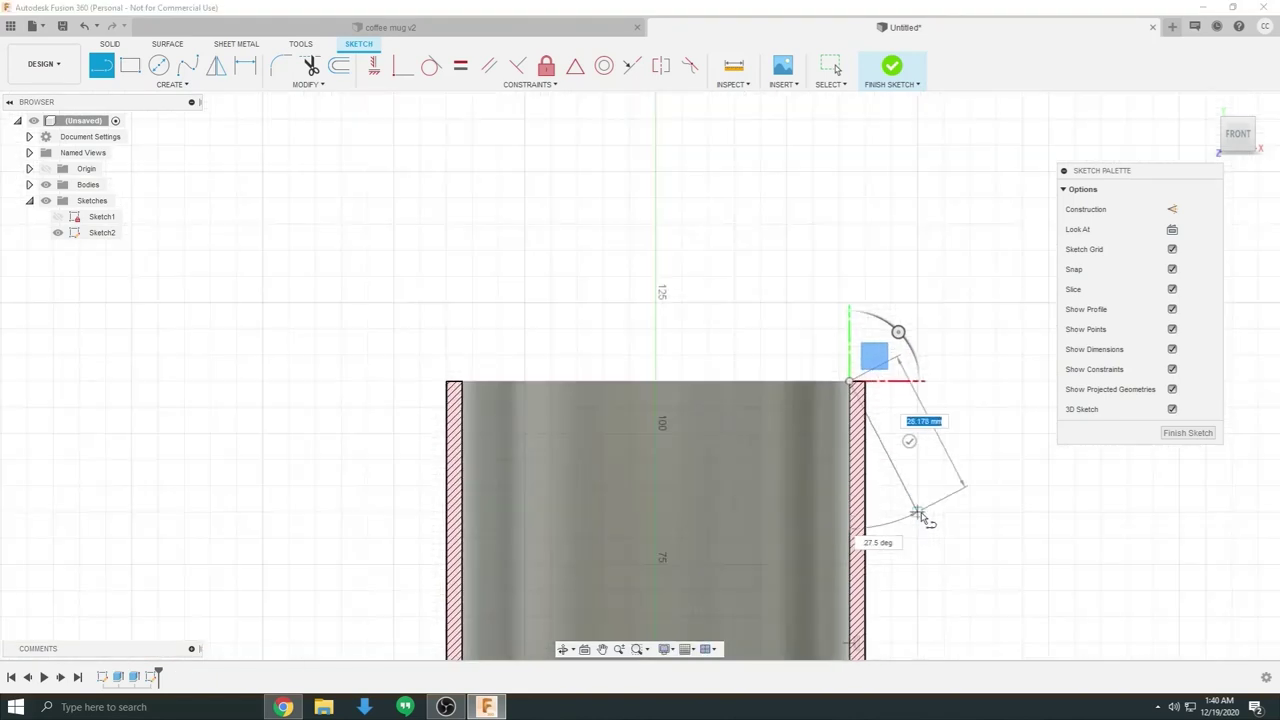
pyautogui.press('Escape')
# Step: Examine the new inner-wall line at its floor end, its rim end and along its full length
pyautogui.scroll(-3, 929, 543)
pyautogui.moveTo(929, 543); pyautogui.dragTo(840, 214, button='middle')
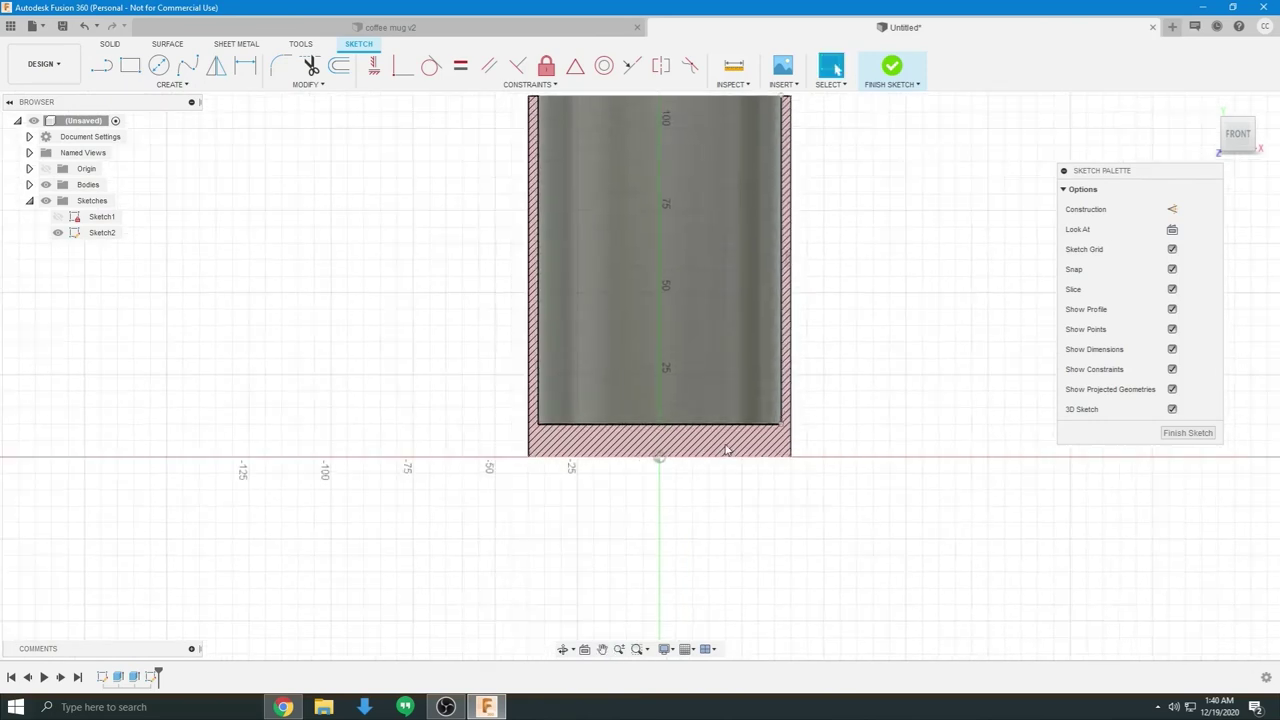
pyautogui.scroll(4, 810, 410)
pyautogui.scroll(2, 826, 426)
pyautogui.scroll(-3, 851, 351)
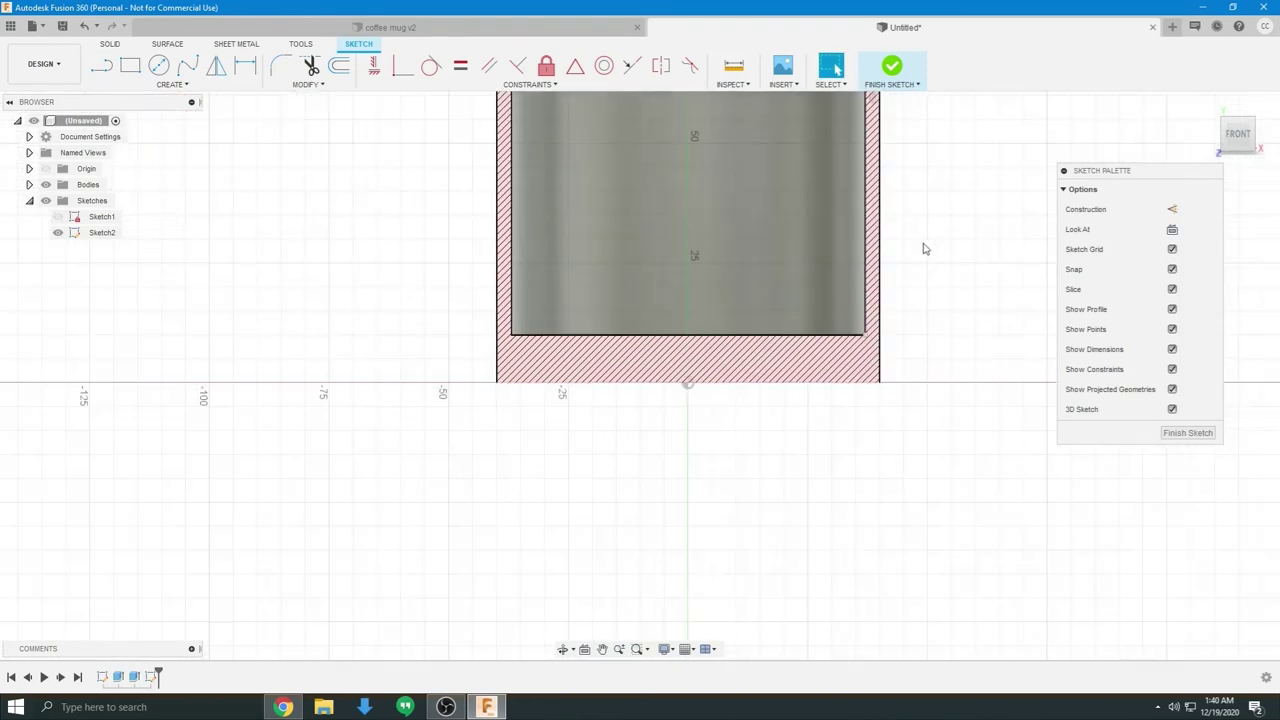
pyautogui.moveTo(926, 249); pyautogui.dragTo(862, 511, button='middle')
pyautogui.scroll(4, 809, 257)
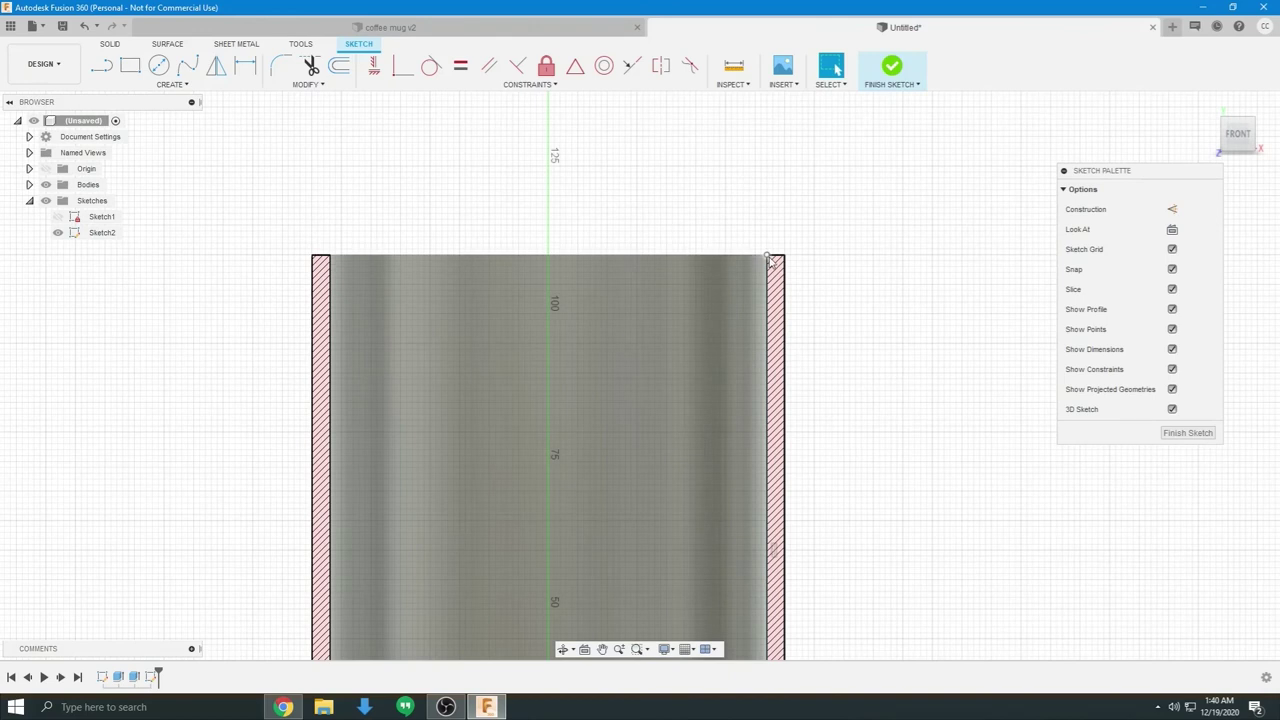
pyautogui.moveTo(863, 363); pyautogui.dragTo(836, 259, button='middle')
pyautogui.scroll(-2, 814, 300)
pyautogui.moveTo(814, 428); pyautogui.dragTo(808, 408, button='middle')
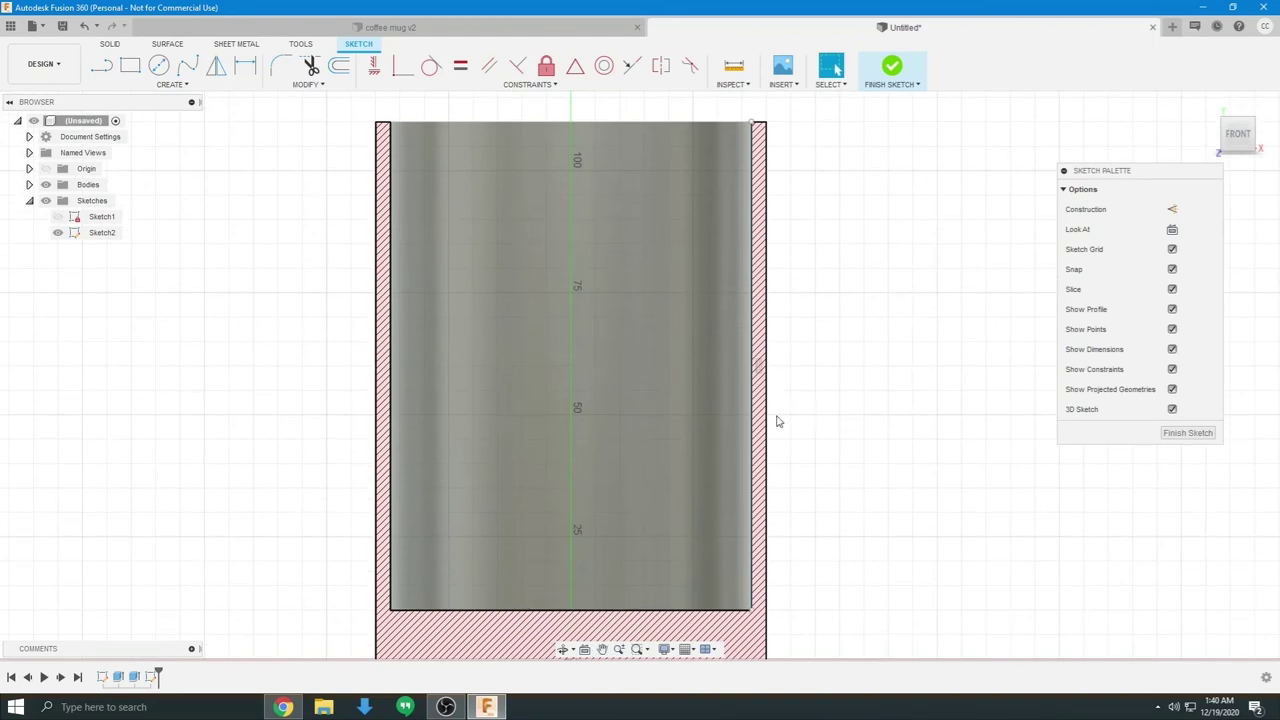
pyautogui.moveTo(780, 357); pyautogui.dragTo(709, 349, button='middle')
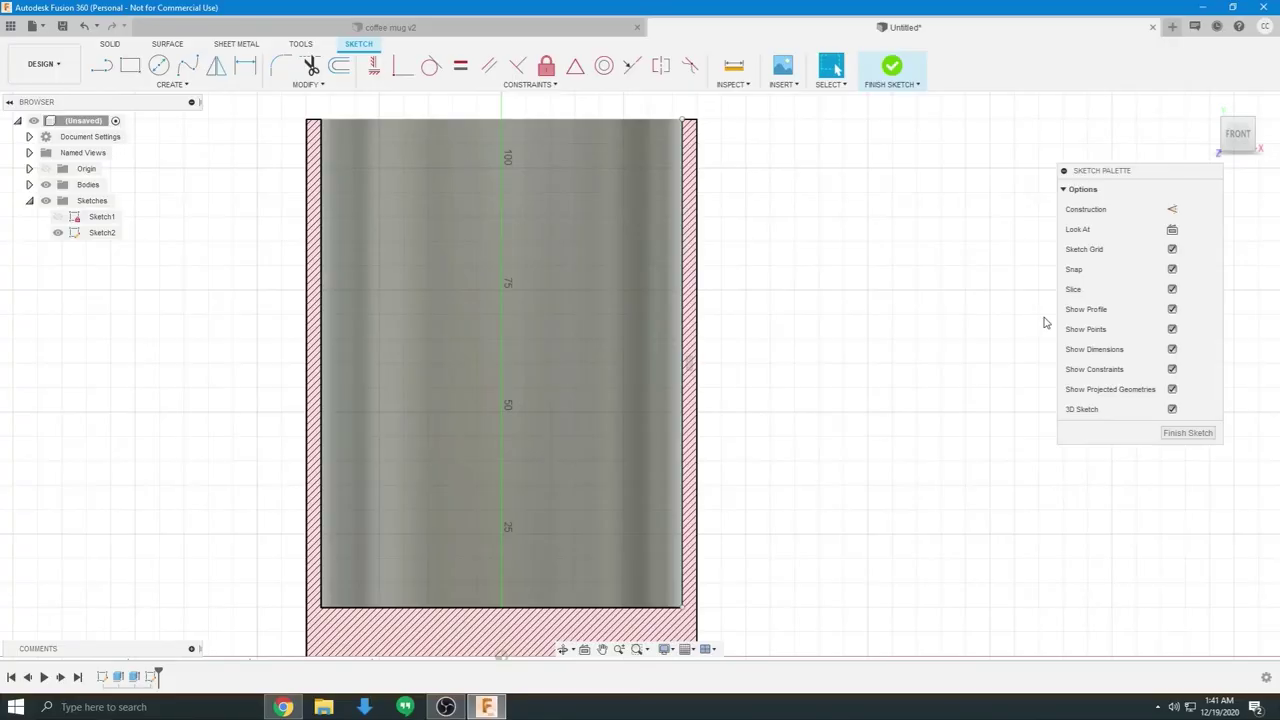
# Step: Try the Center Point Arc tool by sketching a freehand arc in the empty area to the left of the cup
pyautogui.scroll(-3, 894, 357)
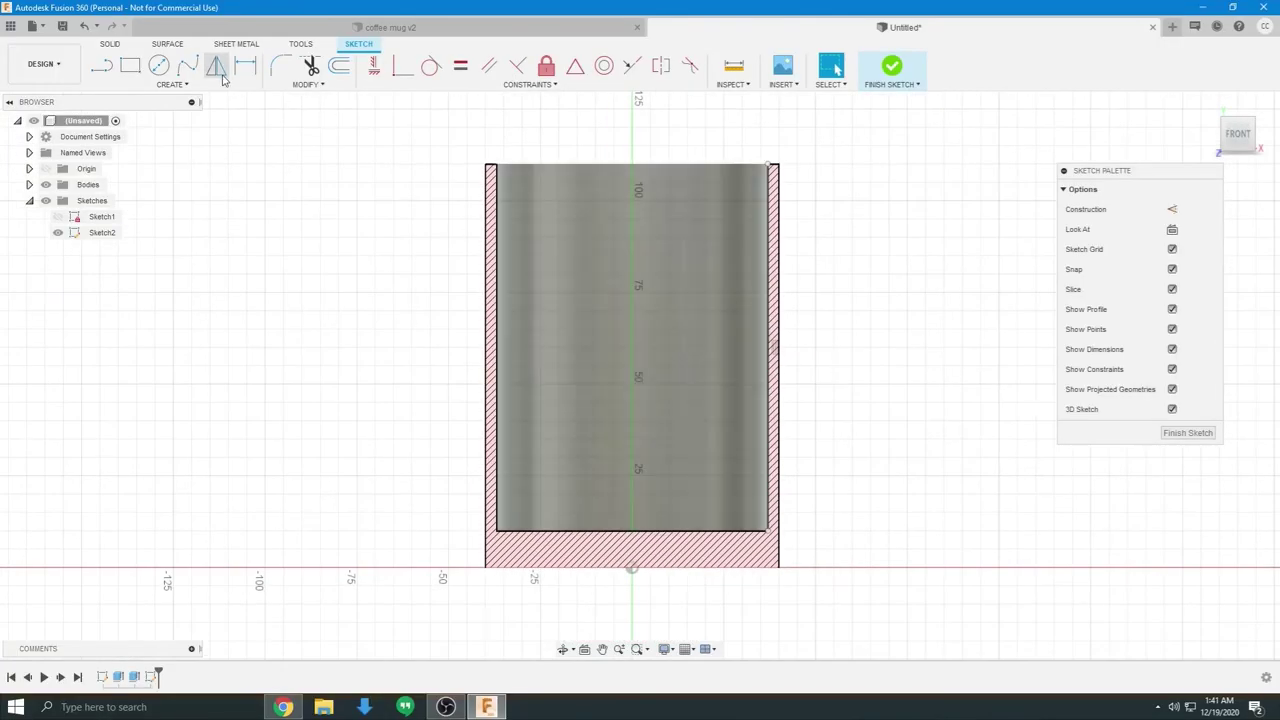
pyautogui.click(175, 84)
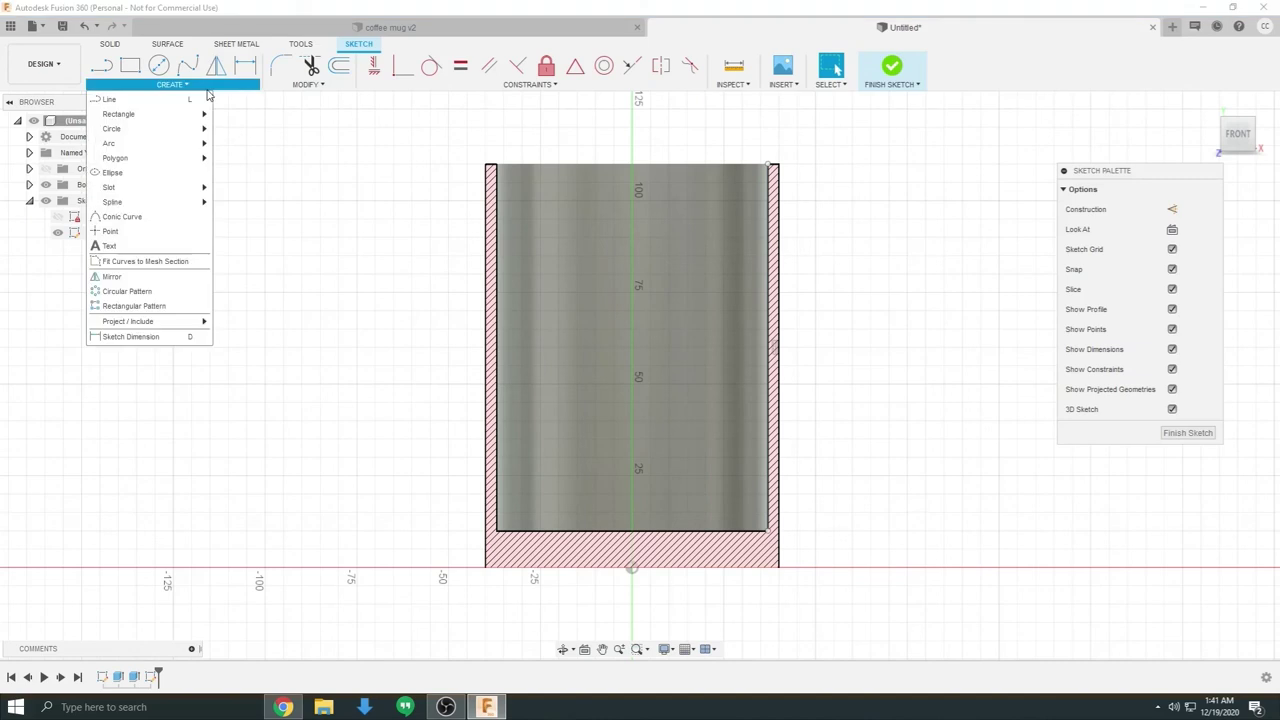
pyautogui.moveTo(190, 145)
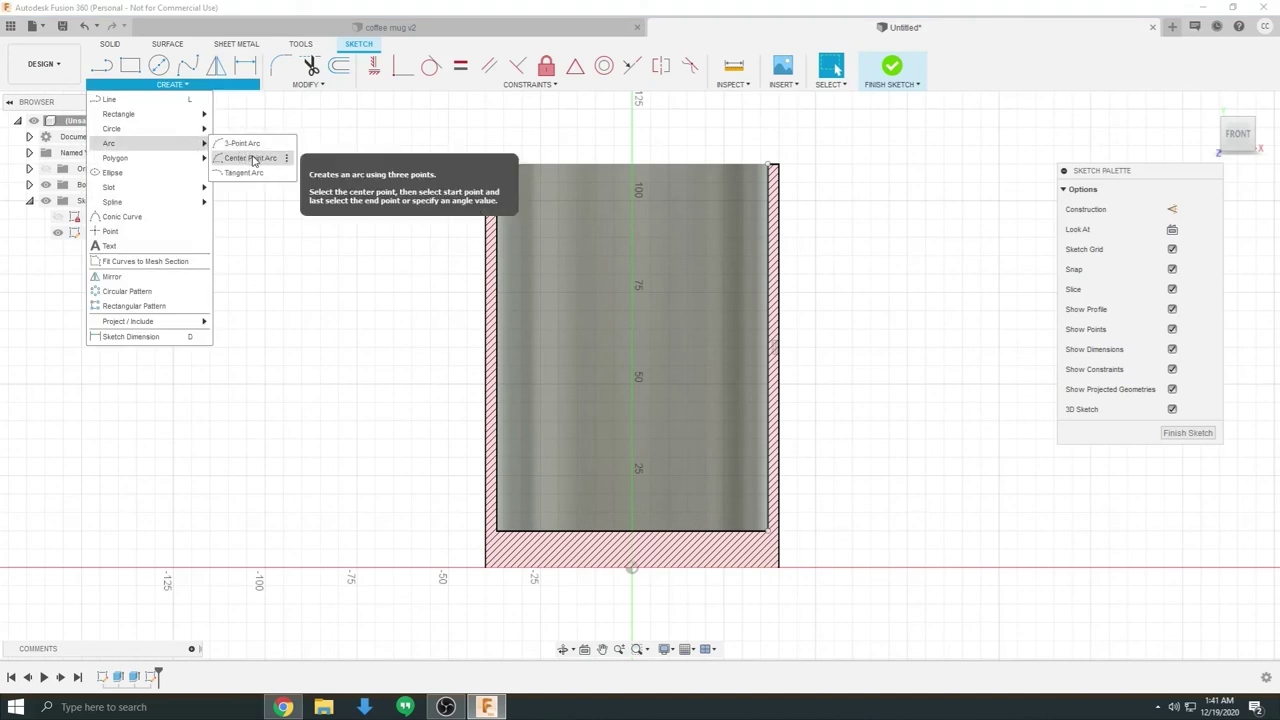
pyautogui.click(243, 157)
pyautogui.moveTo(298, 362); pyautogui.dragTo(519, 391, button='middle')
pyautogui.moveTo(457, 360); pyautogui.dragTo(603, 362, button='middle')
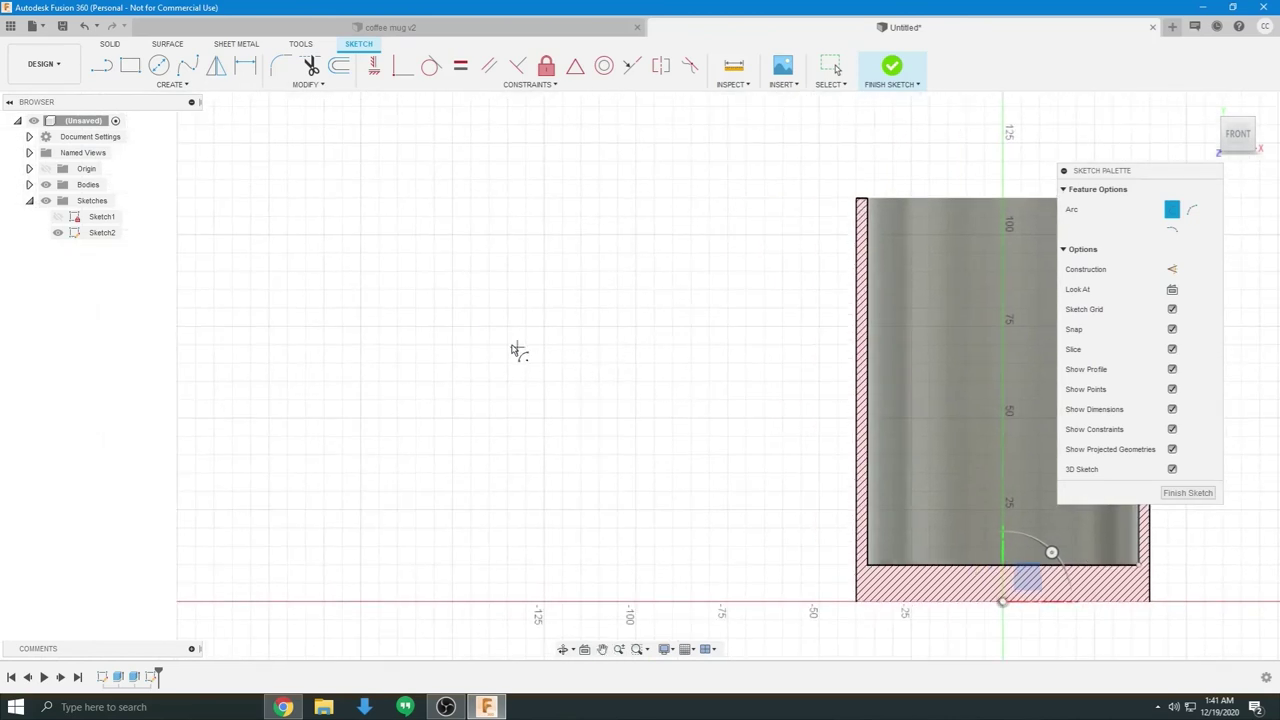
pyautogui.click(498, 300)
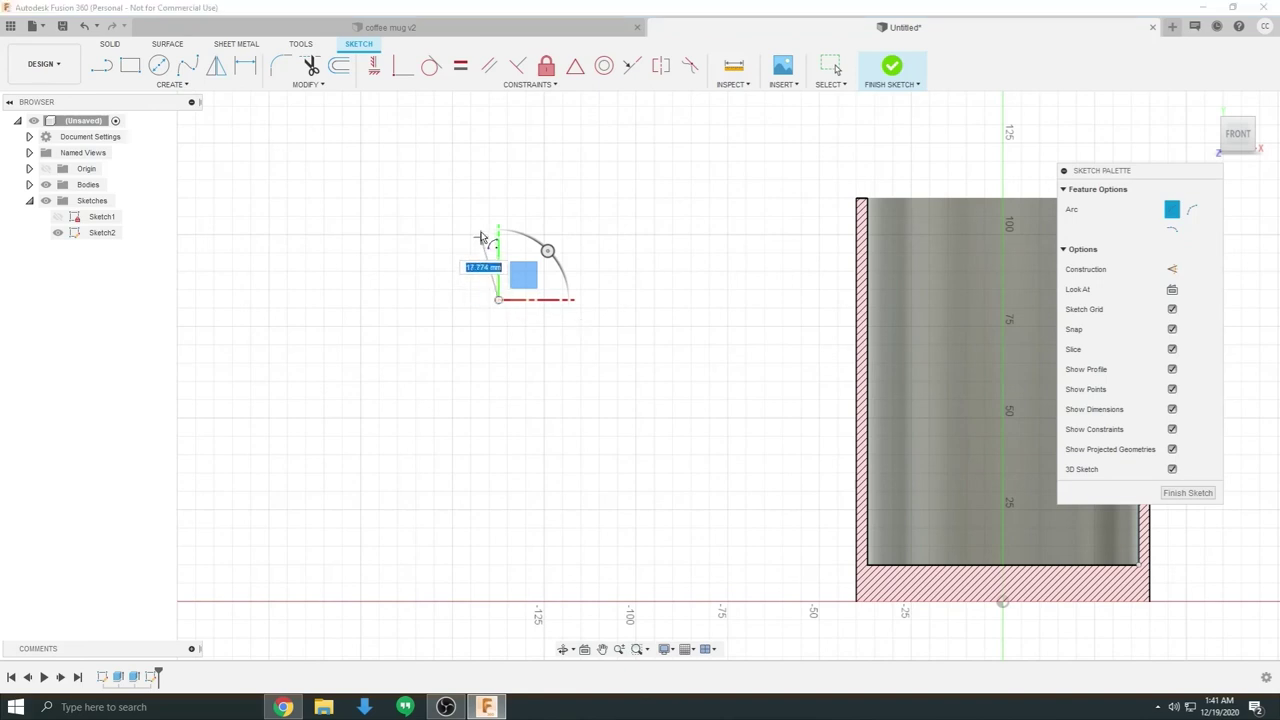
pyautogui.click(642, 158)
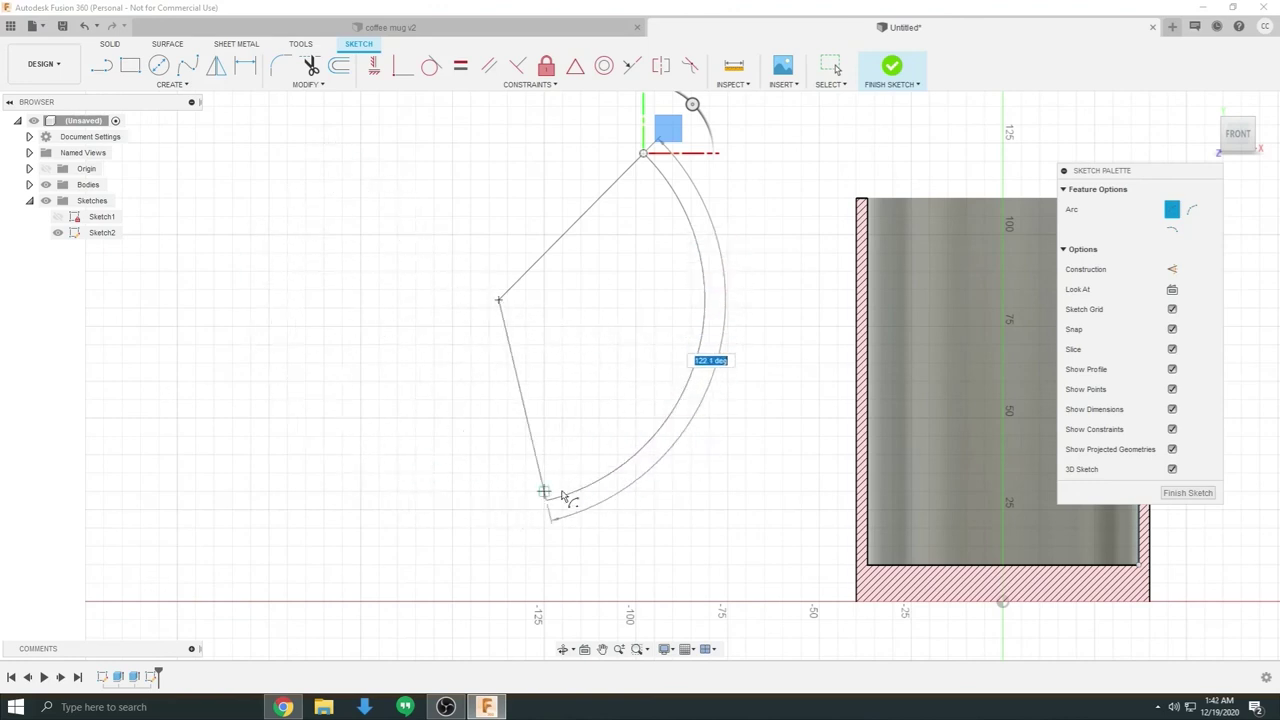
pyautogui.click(661, 424)
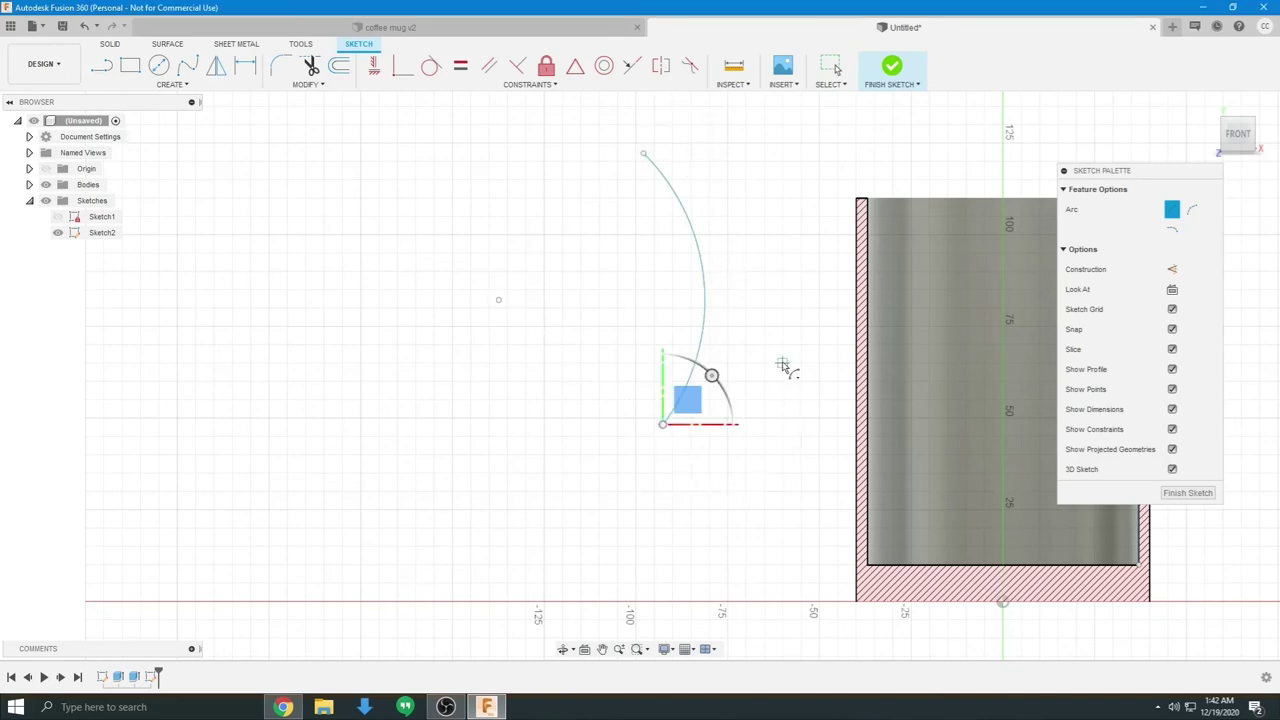
pyautogui.scroll(-2, 766, 332)
pyautogui.scroll(2, 695, 365)
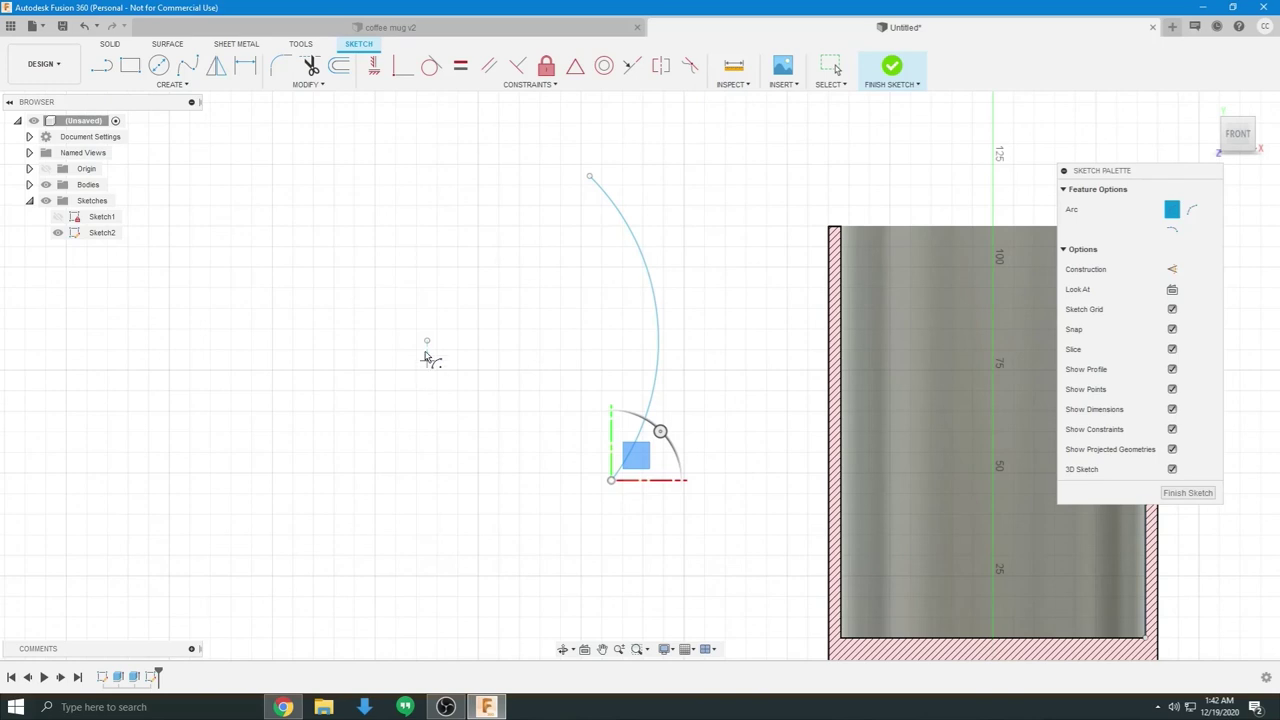
pyautogui.press('Escape')
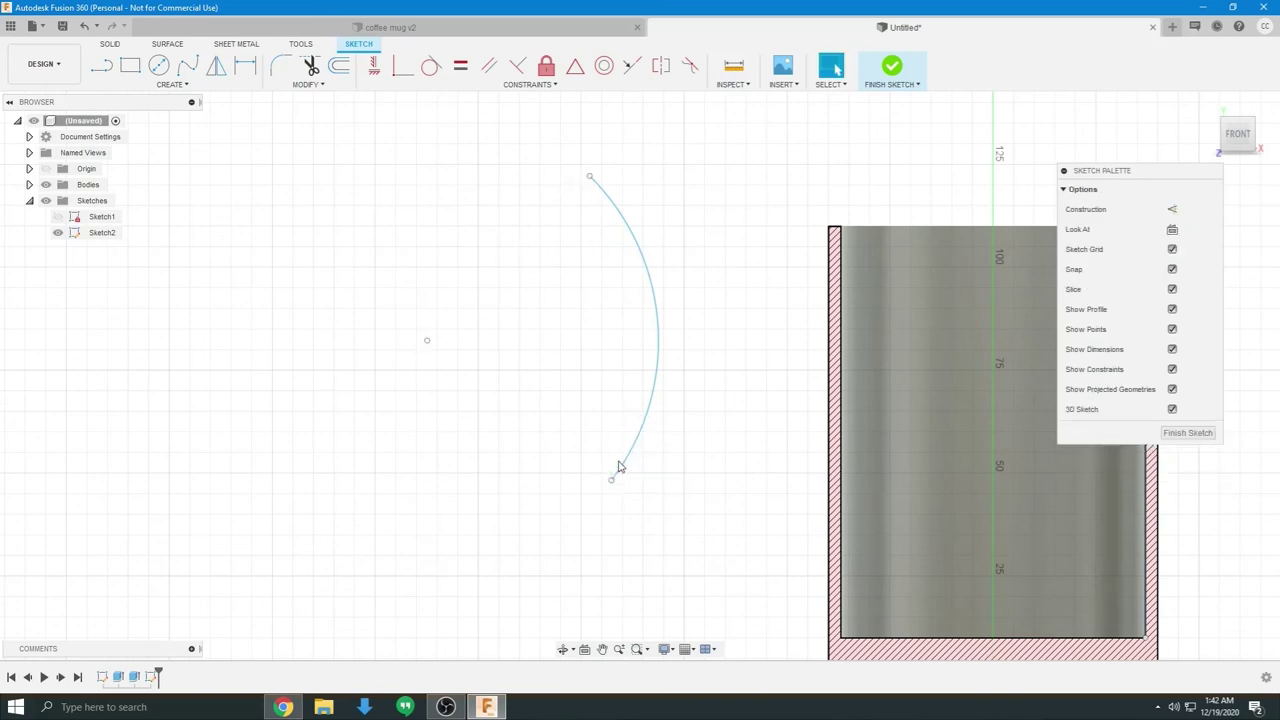
# Step: Bring the cup back into view, switch to the slides and read the instructions for sketching the handle arc
pyautogui.moveTo(634, 457); pyautogui.dragTo(430, 365, button='middle')
pyautogui.scroll(-1, 430, 365)
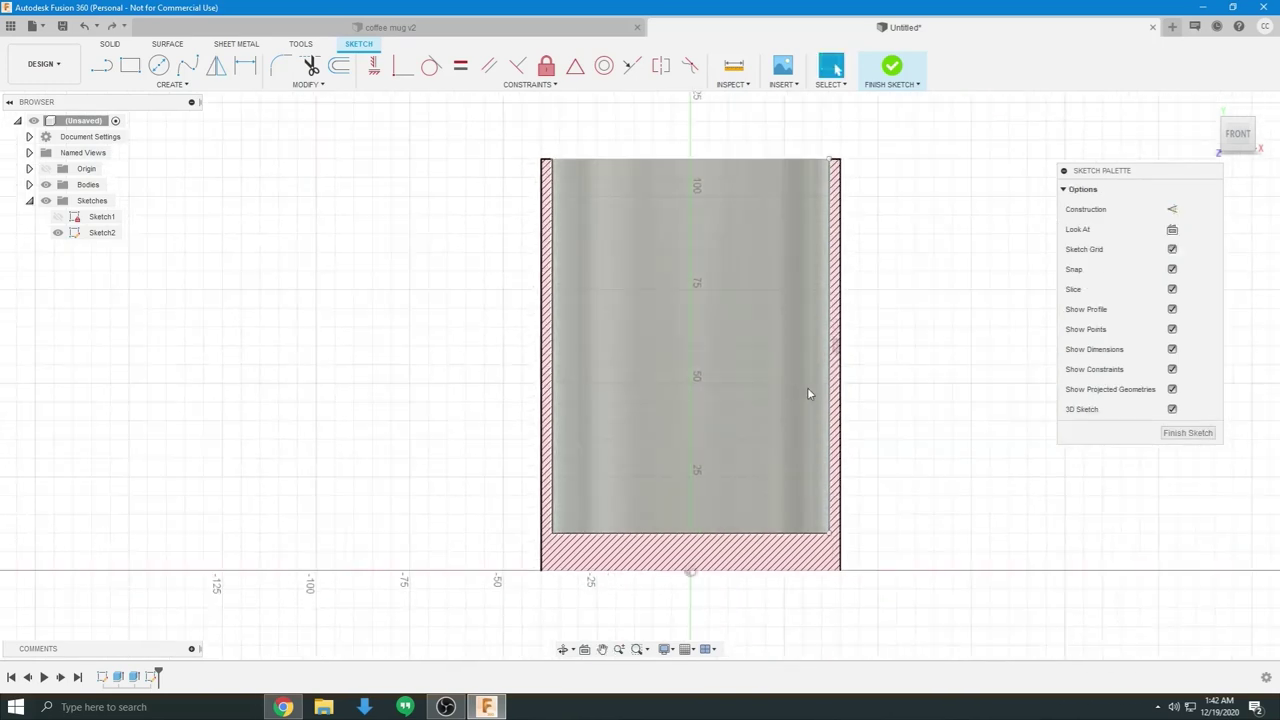
pyautogui.moveTo(774, 392); pyautogui.dragTo(754, 396, button='middle')
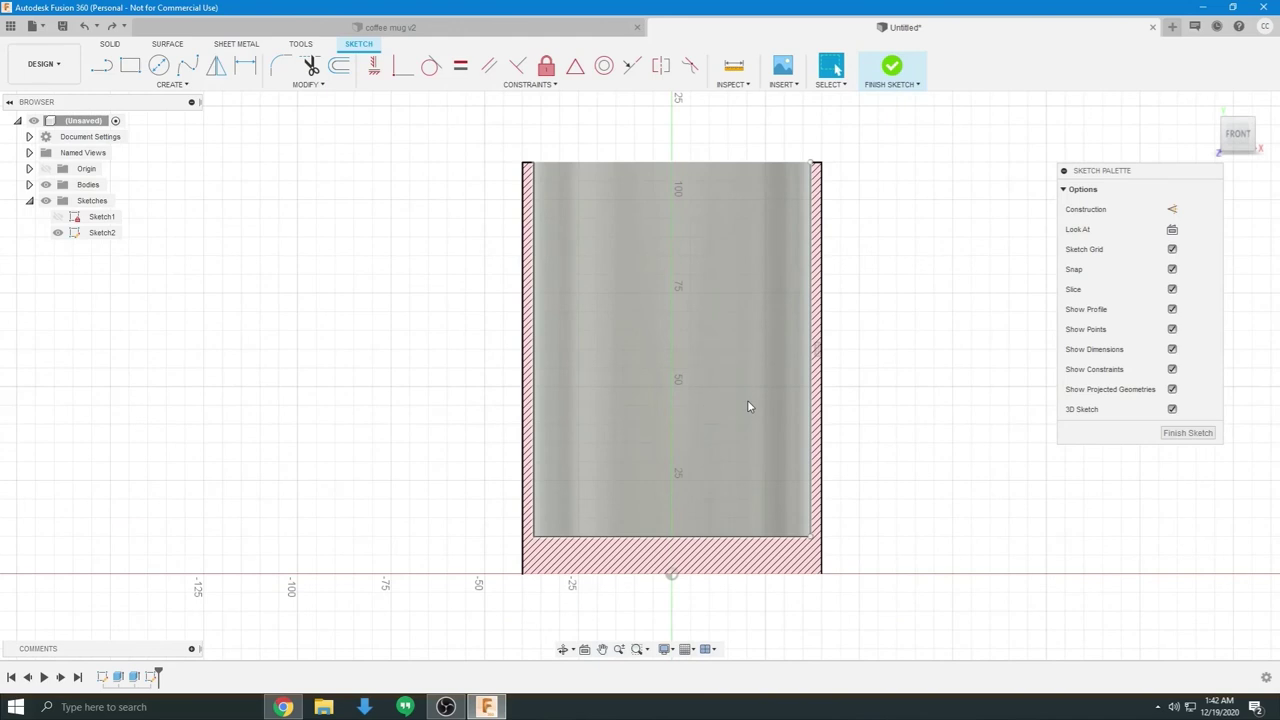
pyautogui.scroll(1, 894, 354)
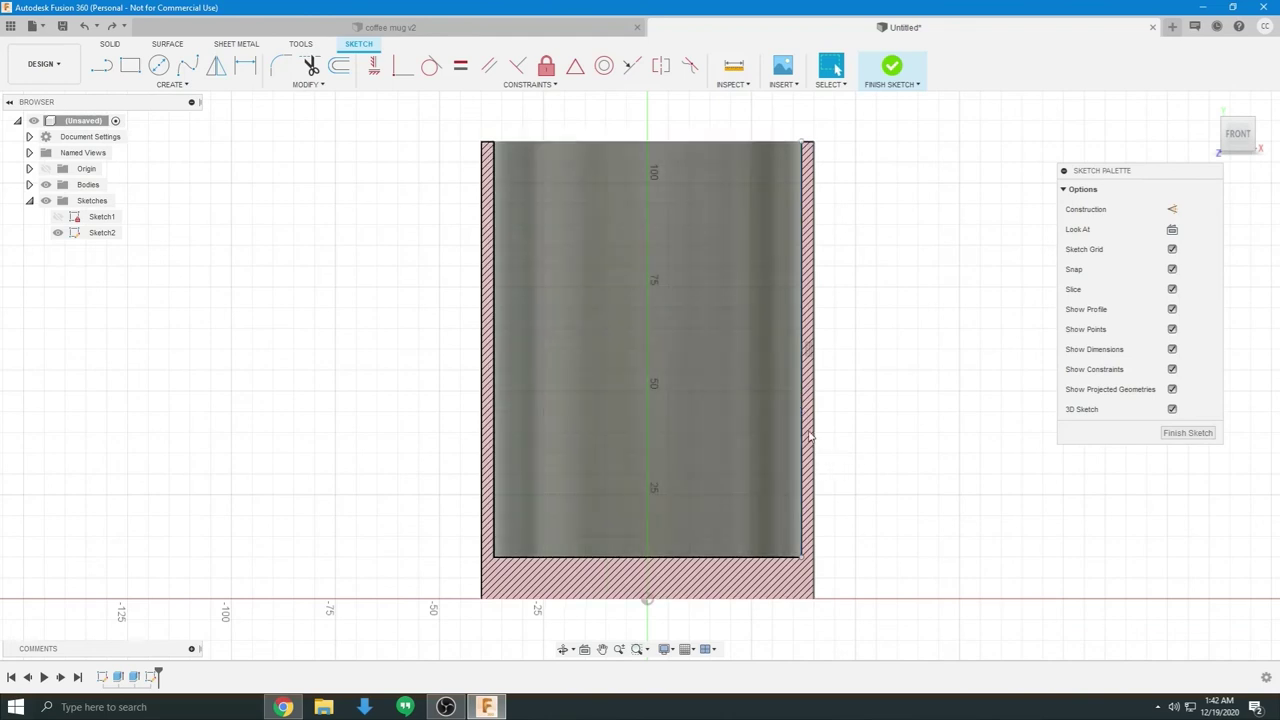
pyautogui.hotkey('alt', 'Tab')
pyautogui.click(832, 324)
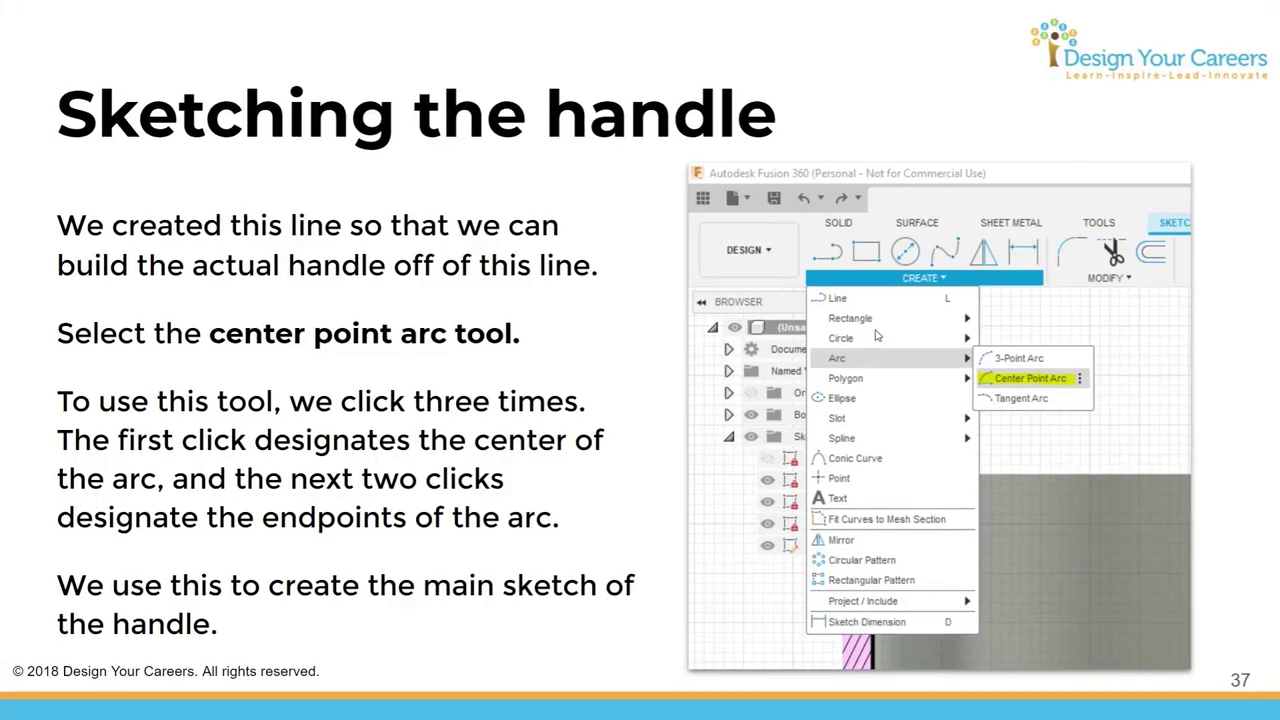
pyautogui.press('Right')
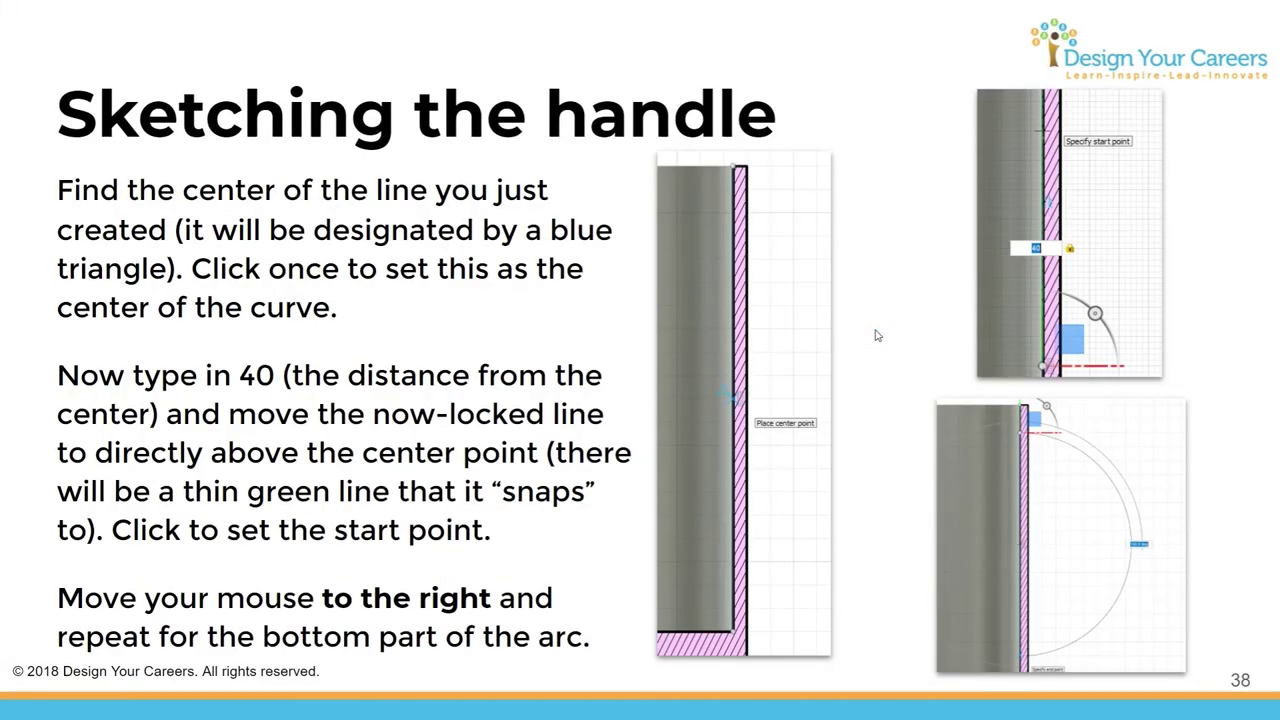
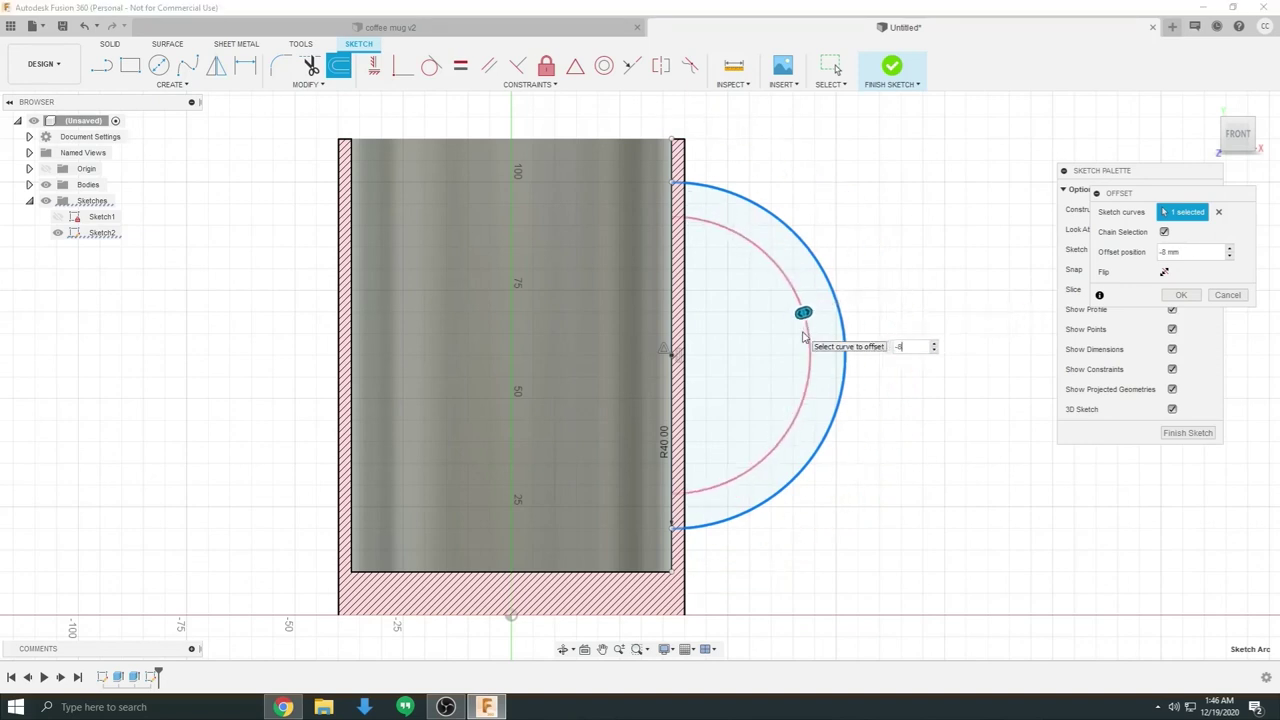
# Step: Offset the 40 mm radius handle arc 8 mm inward and inspect the resulting handle profile
pyautogui.press('Return')
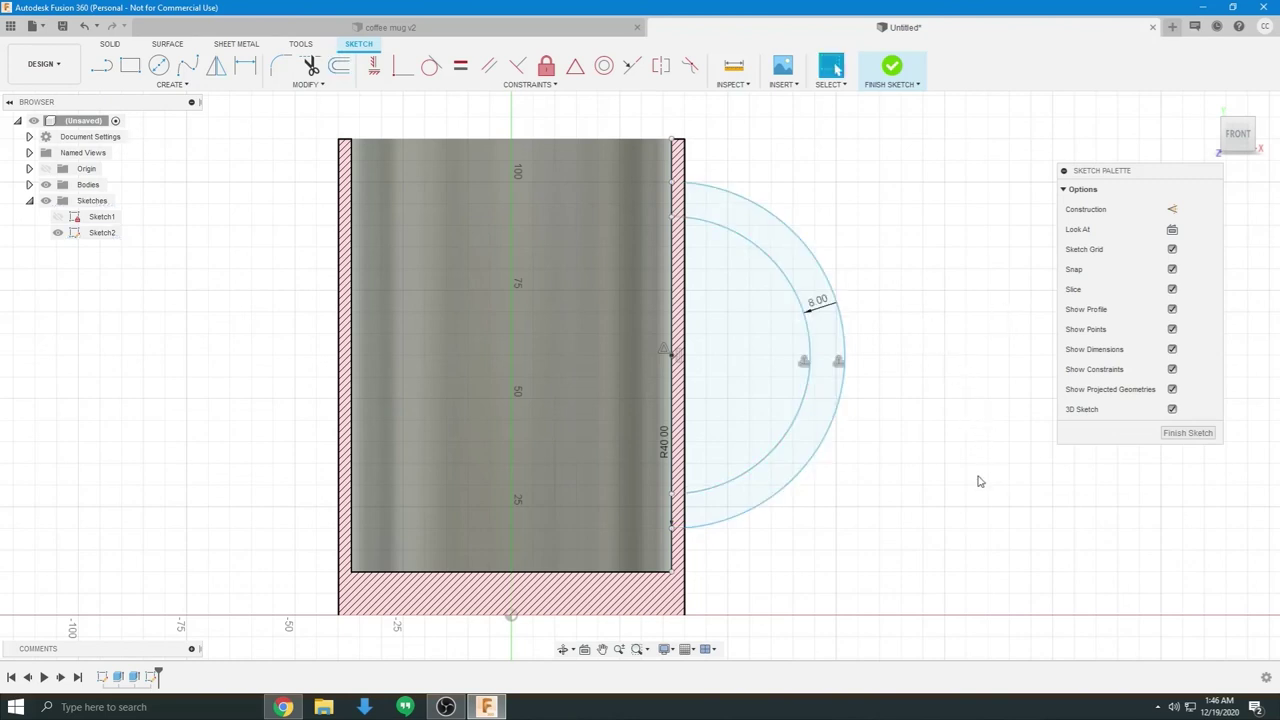
pyautogui.moveTo(970, 440); pyautogui.dragTo(965, 419, button='middle')
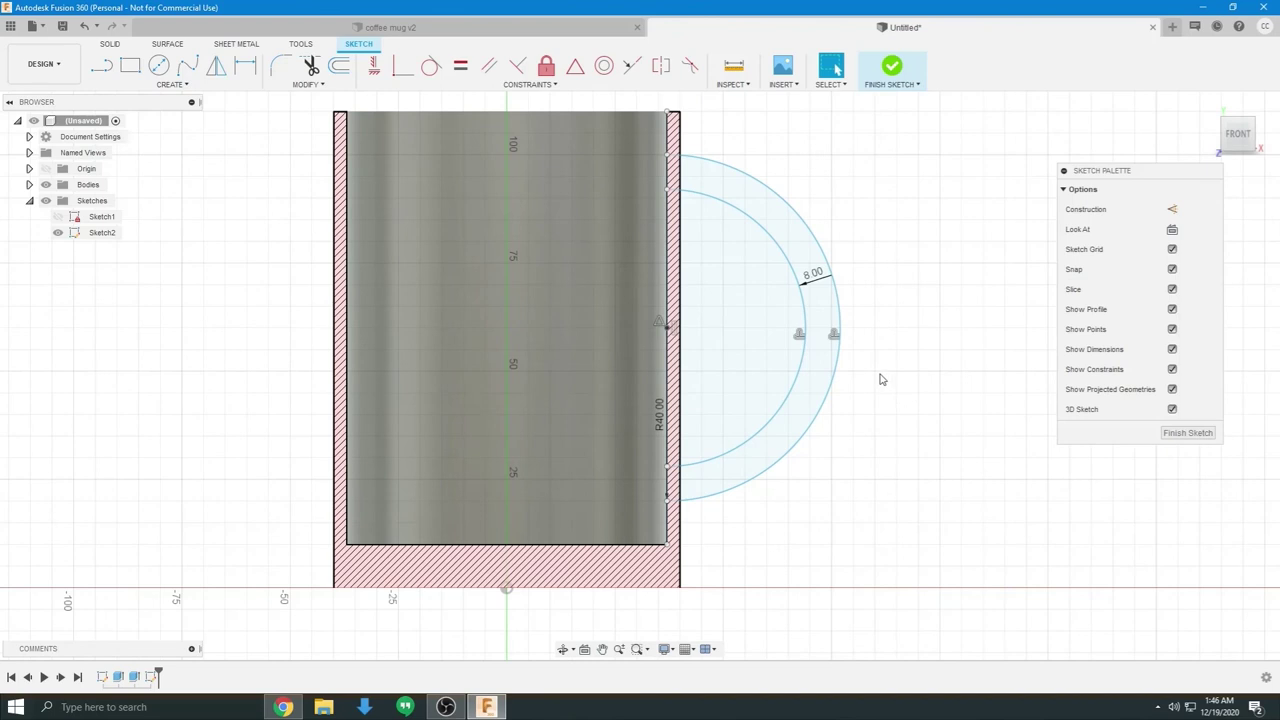
pyautogui.scroll(3, 854, 329)
pyautogui.scroll(2, 801, 240)
pyautogui.scroll(-4, 801, 240)
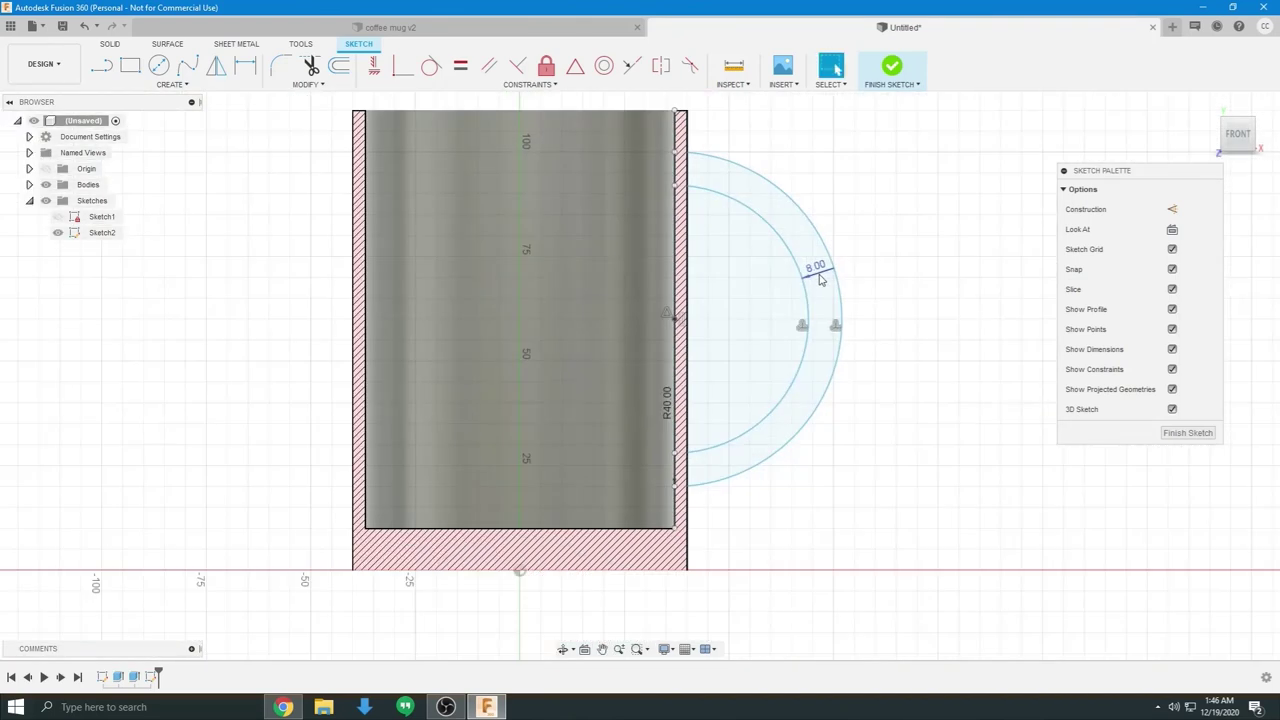
# Step: Check the two handle arcs and finish the handle sketch
pyautogui.moveTo(863, 271); pyautogui.dragTo(883, 306, button='middle')
pyautogui.click(802, 216)
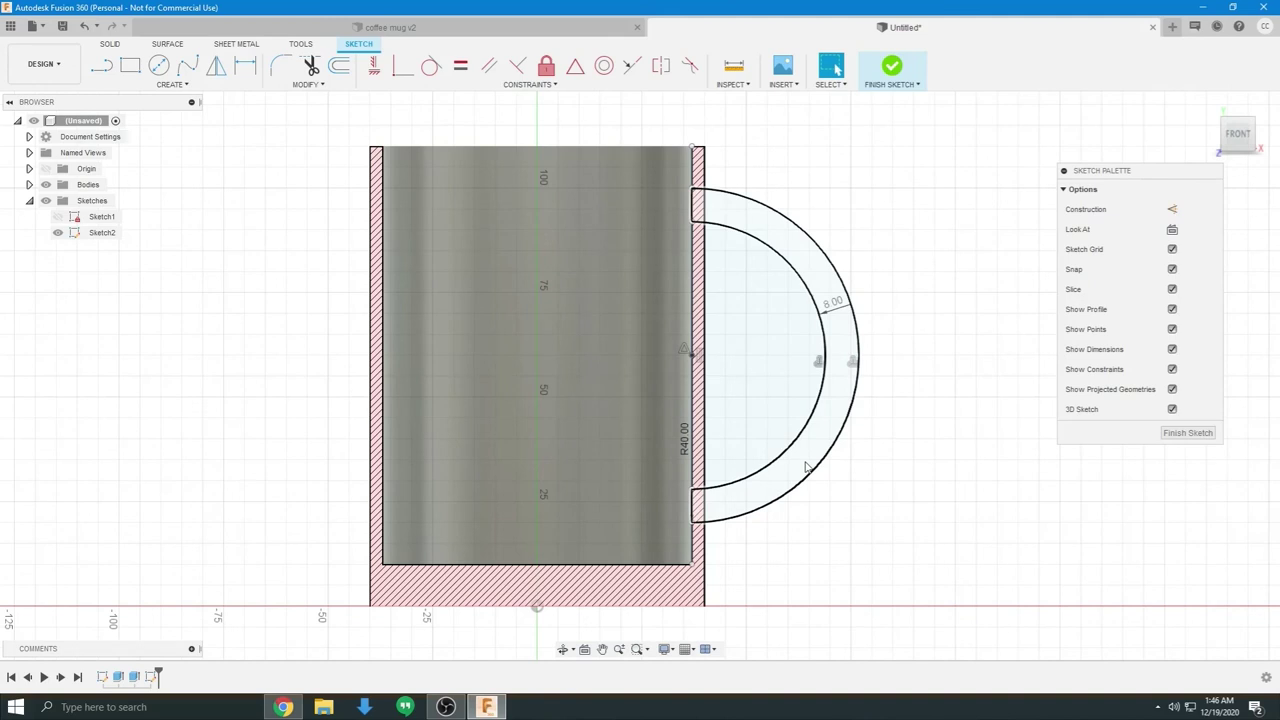
pyautogui.click(806, 467)
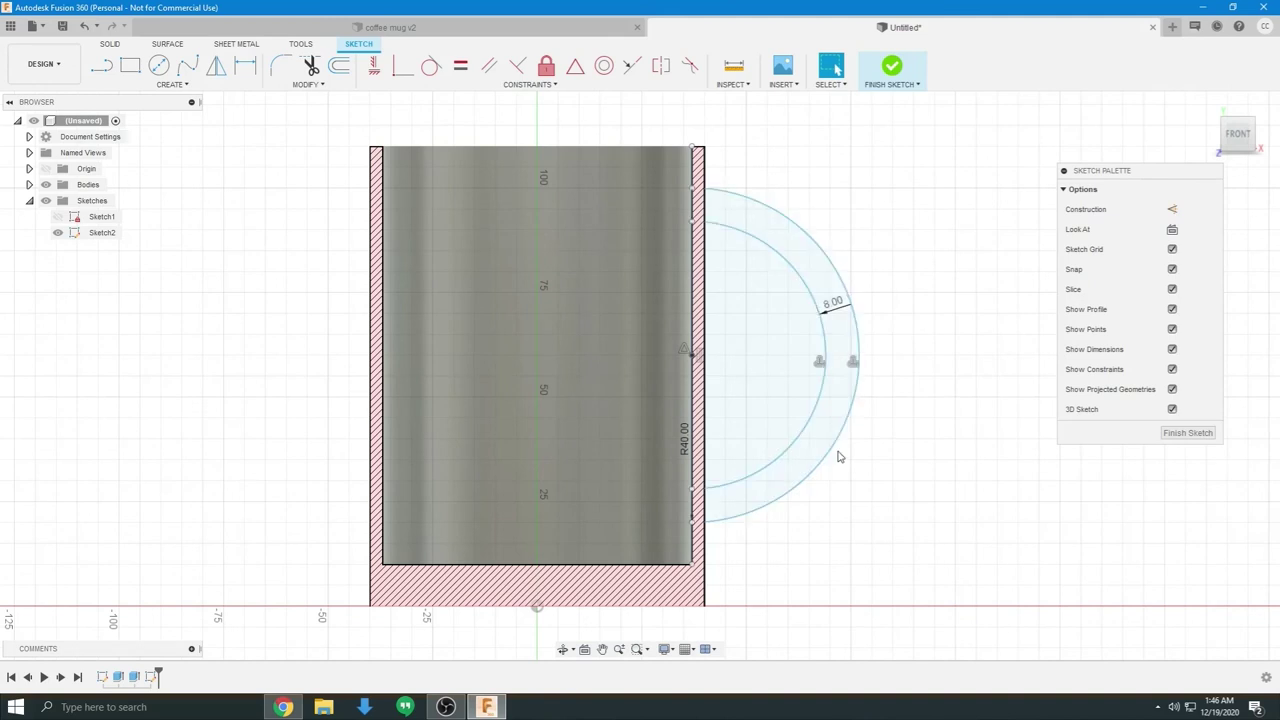
pyautogui.click(893, 67)
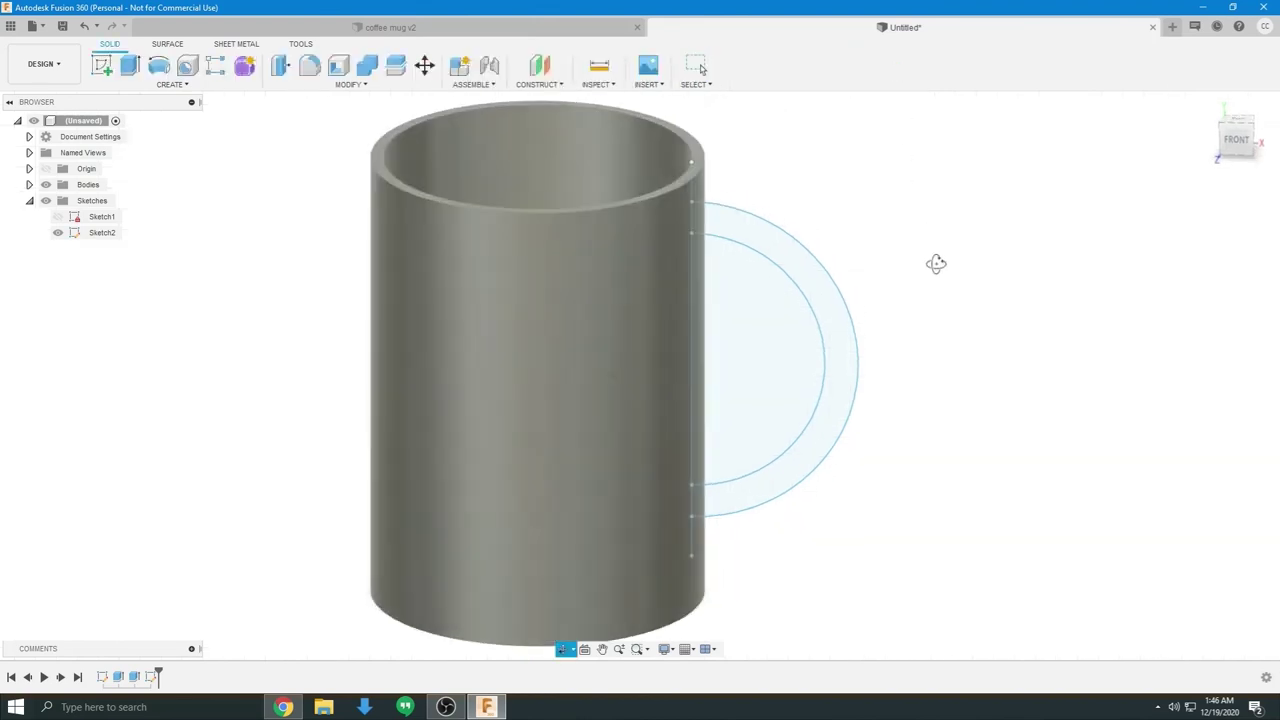
# Step: Switch to the slides, view the reference picture of the cup, and compare it with the model's handle sketch
pyautogui.hotkey('alt', 'Tab')
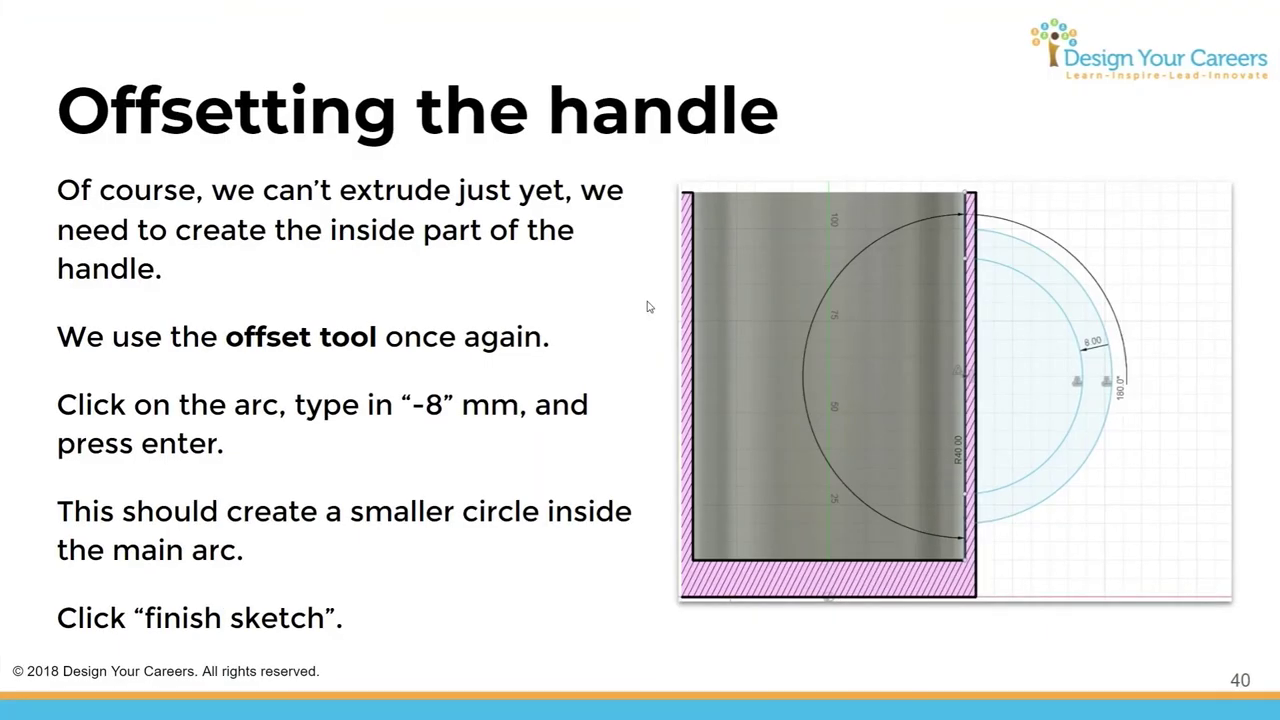
pyautogui.press('Right')
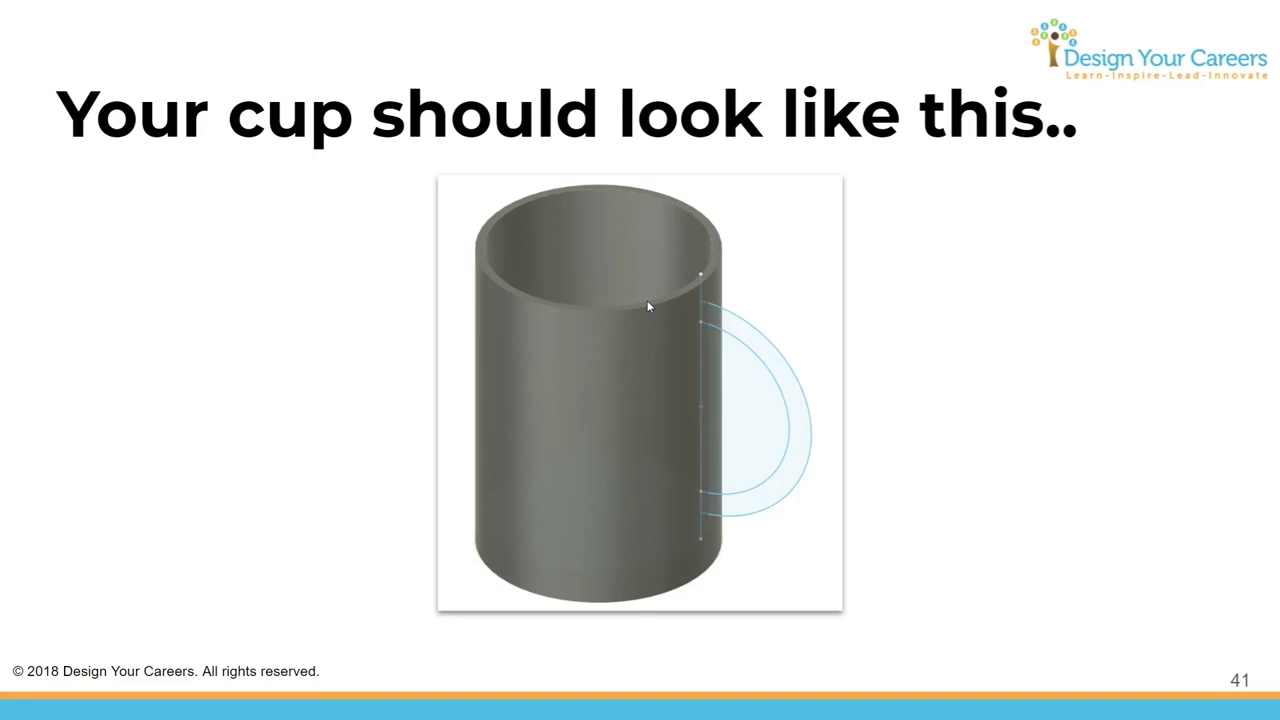
pyautogui.hotkey('alt', 'Tab')
pyautogui.keyDown('shift'); pyautogui.moveTo(737, 337); pyautogui.dragTo(926, 340, button='middle'); pyautogui.keyUp('shift')
pyautogui.scroll(-2, 927, 317)
pyautogui.scroll(2, 962, 361)
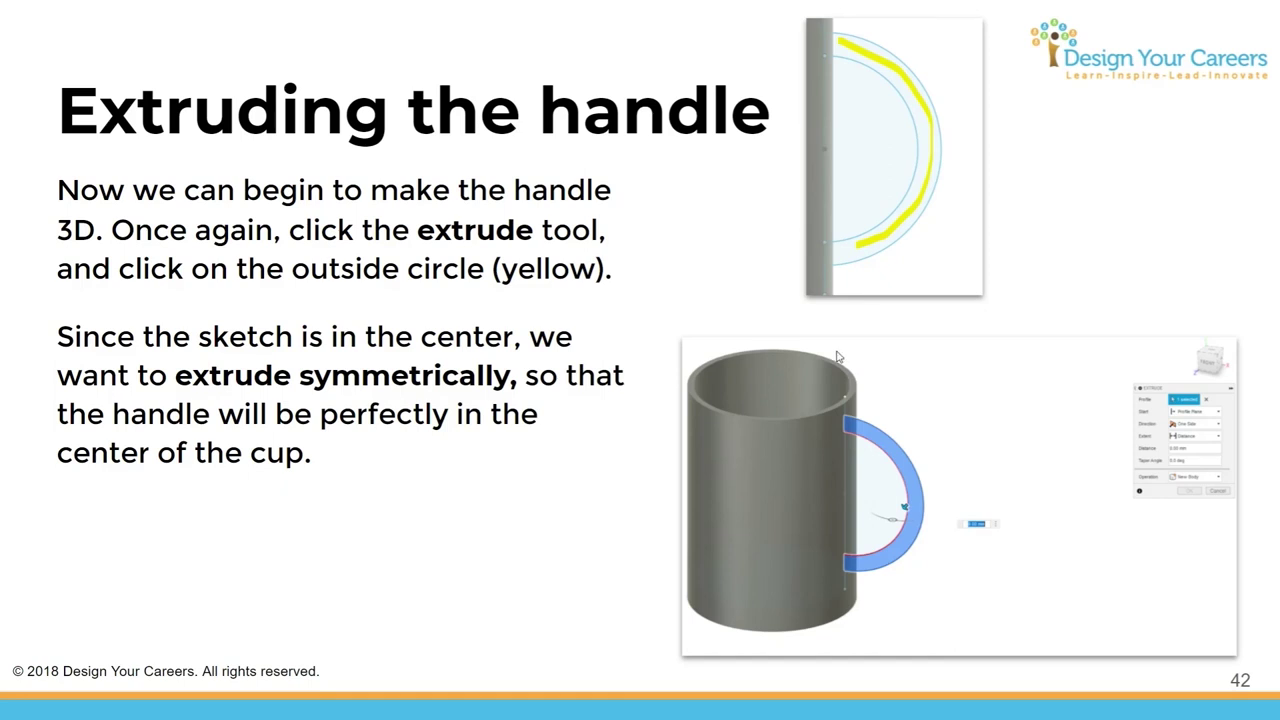
# Step: Return to the model and extrude the outer handle ring 10 mm to one side, joined to the cup
pyautogui.hotkey('alt', 'Tab')
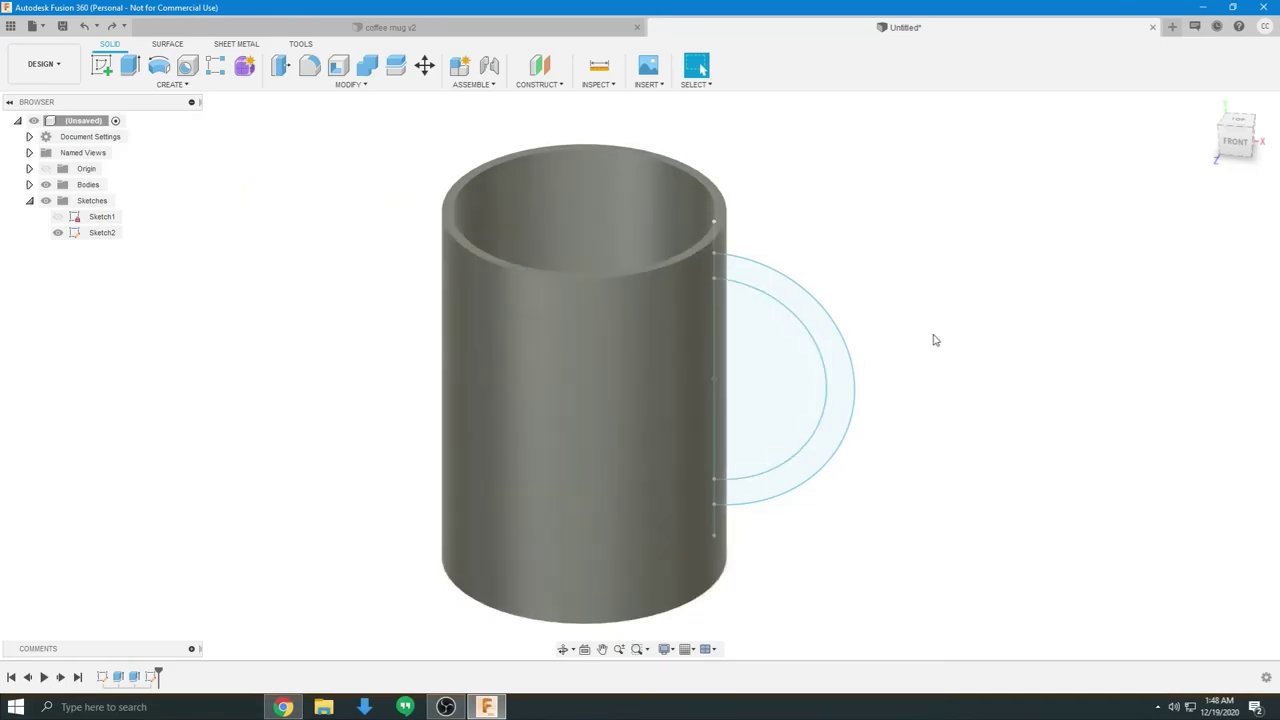
pyautogui.moveTo(963, 343)
pyautogui.keyDown('shift'); pyautogui.mouseDown(button='middle')
pyautogui.moveTo(909, 349)
pyautogui.moveTo(826, 423)
pyautogui.moveTo(968, 388)
pyautogui.moveTo(846, 429)
pyautogui.moveTo(930, 365)
pyautogui.moveTo(874, 377)
pyautogui.moveTo(938, 331)
pyautogui.mouseUp(button='middle'); pyautogui.keyUp('shift')
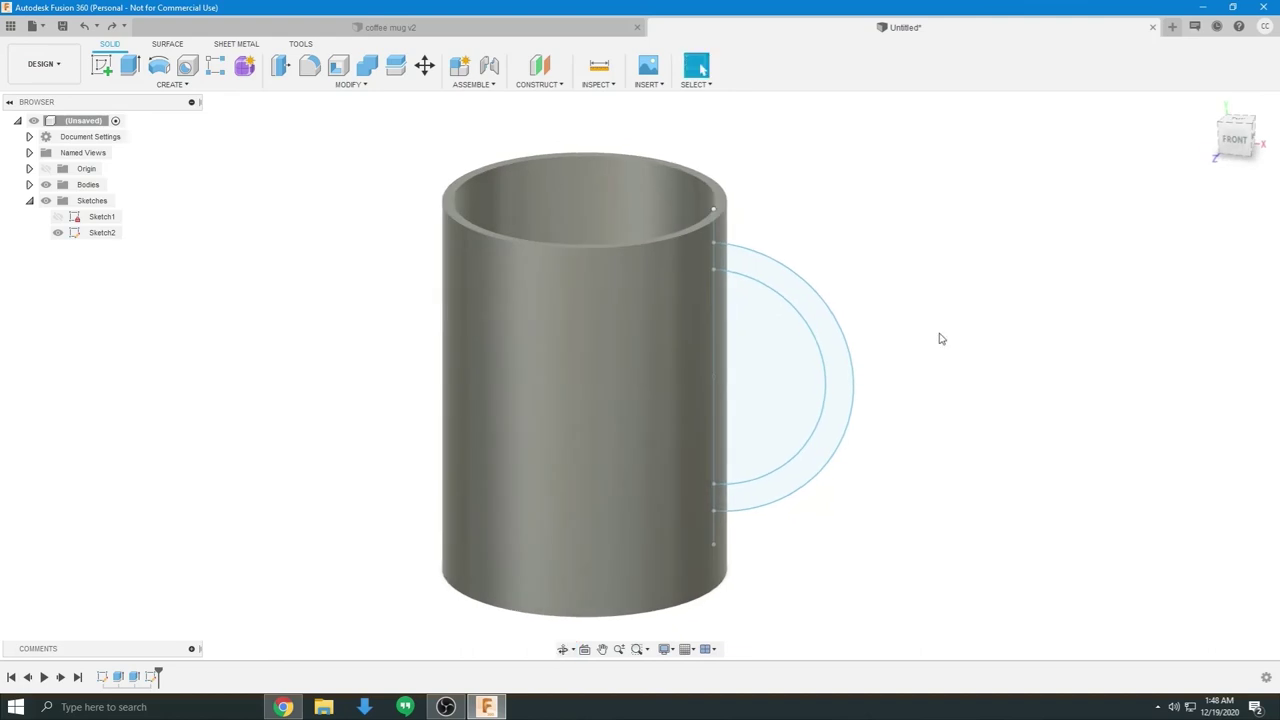
pyautogui.press('e')
pyautogui.click(845, 400)
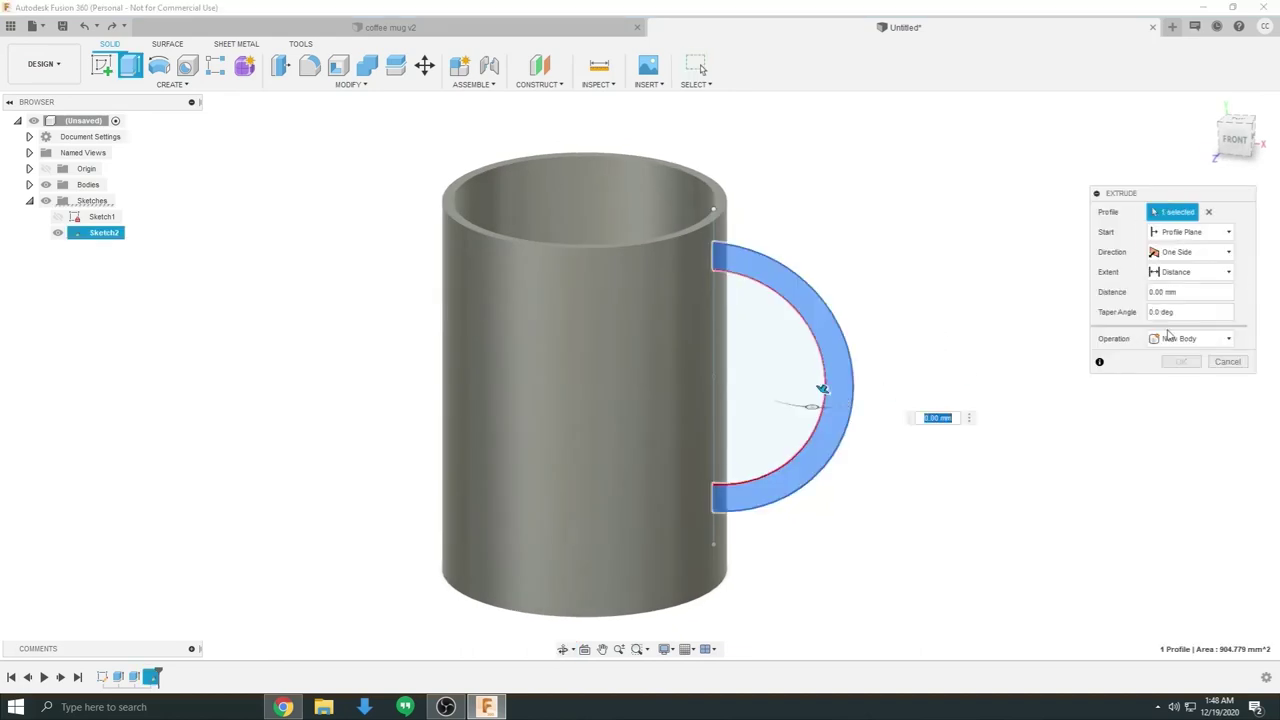
pyautogui.click(1170, 338)
pyautogui.click(1176, 355)
pyautogui.click(938, 418)
pyautogui.write('10')
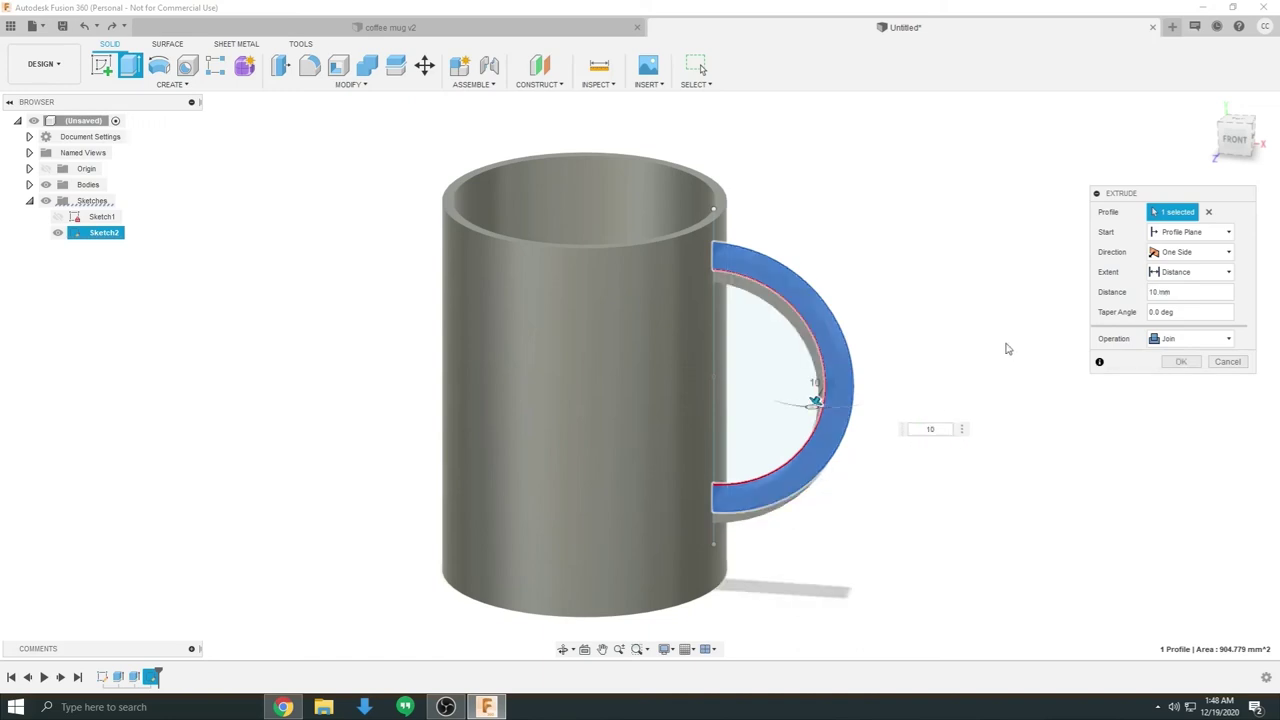
pyautogui.click(1181, 362)
# Step: Inspect the one-sided handle around the cup and undo its extrusion
pyautogui.keyDown('shift'); pyautogui.moveTo(1051, 354); pyautogui.dragTo(946, 440, button='middle'); pyautogui.keyUp('shift')
pyautogui.press('F6')
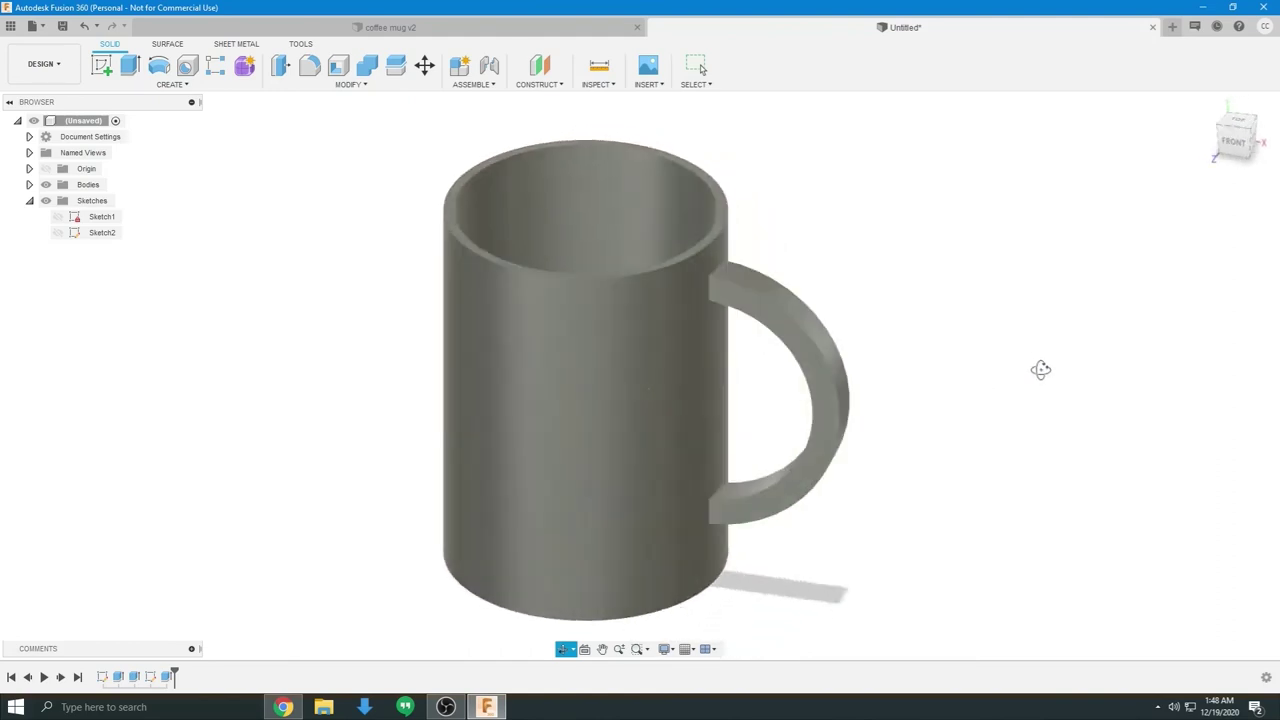
pyautogui.scroll(6, 762, 300)
pyautogui.keyDown('shift'); pyautogui.moveTo(767, 265); pyautogui.dragTo(730, 280, button='middle'); pyautogui.keyUp('shift')
pyautogui.press('F6')
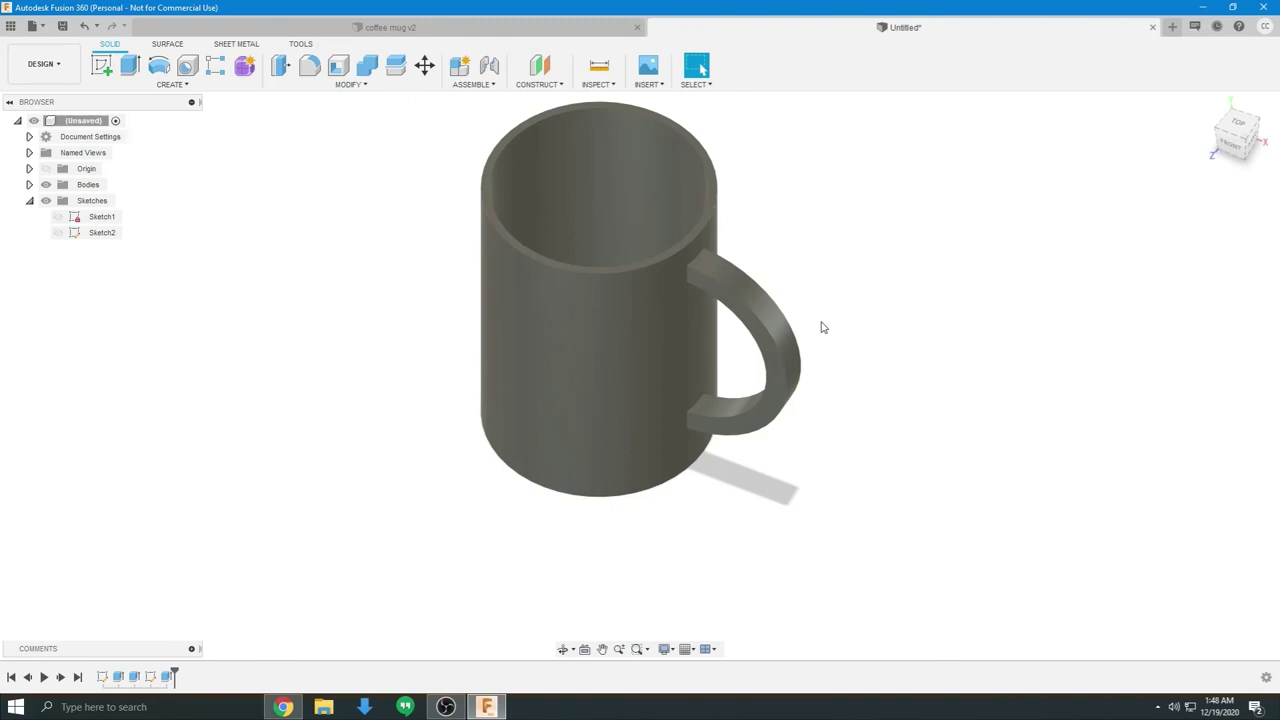
pyautogui.hotkey('ctrl', 'z')
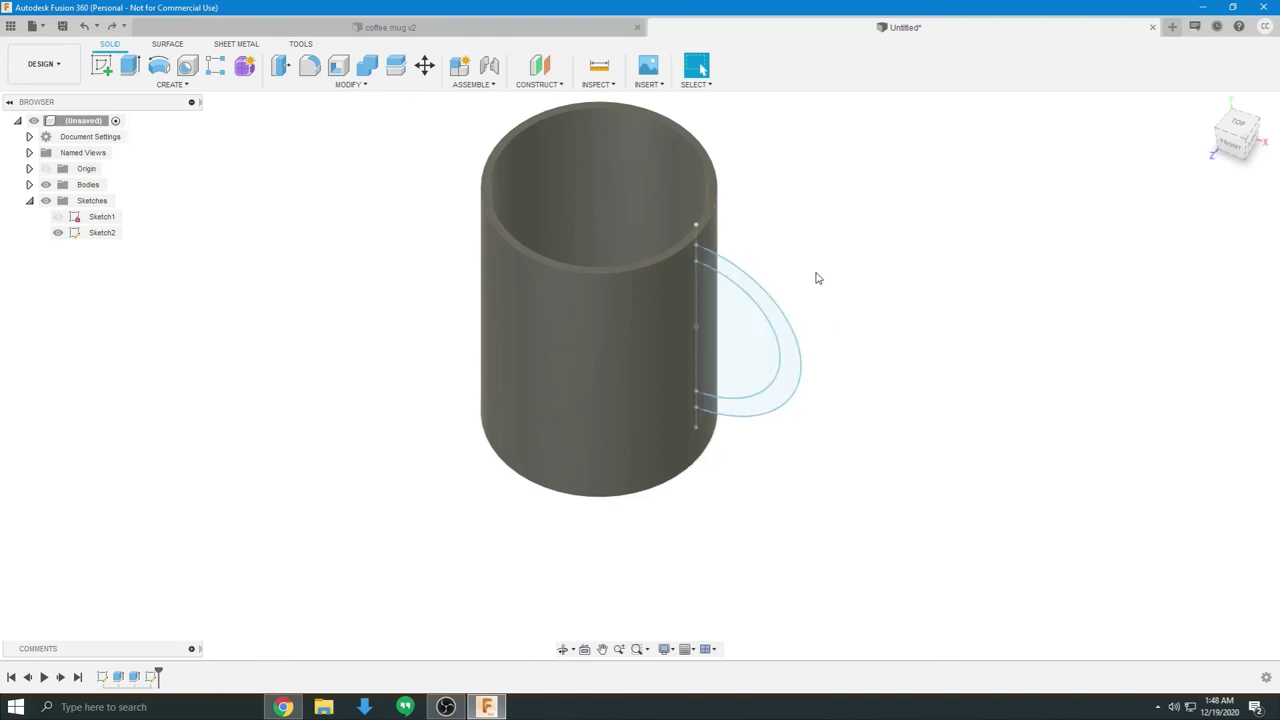
# Step: Switch to the slides, read the instructions for extruding the handle symmetrically, and return to the model
pyautogui.hotkey('alt', 'Tab')
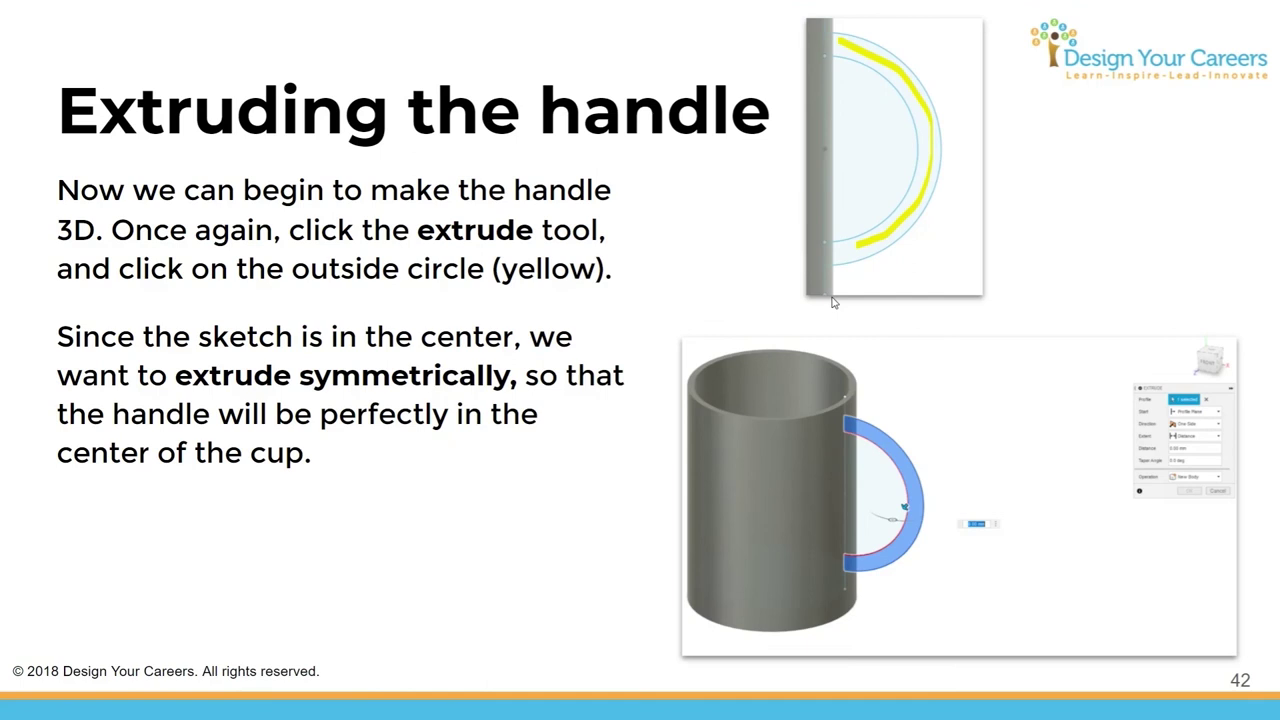
pyautogui.press('Right')
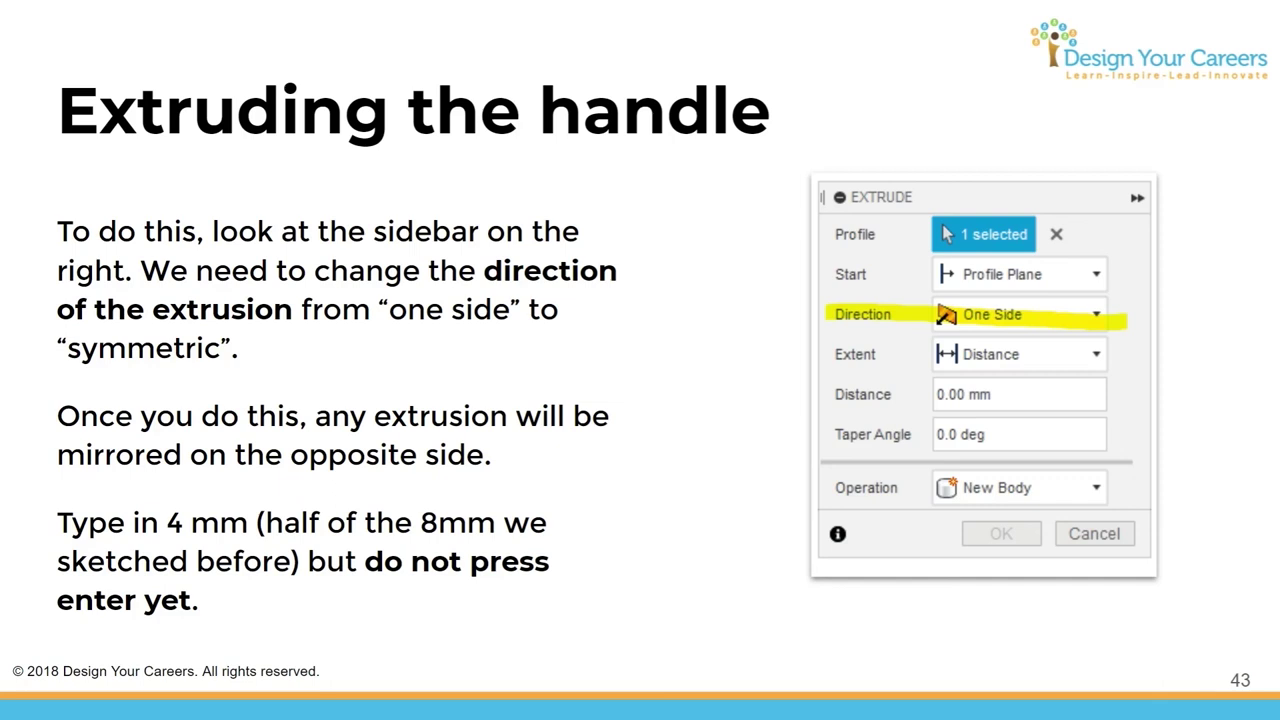
pyautogui.hotkey('alt', 'Tab')
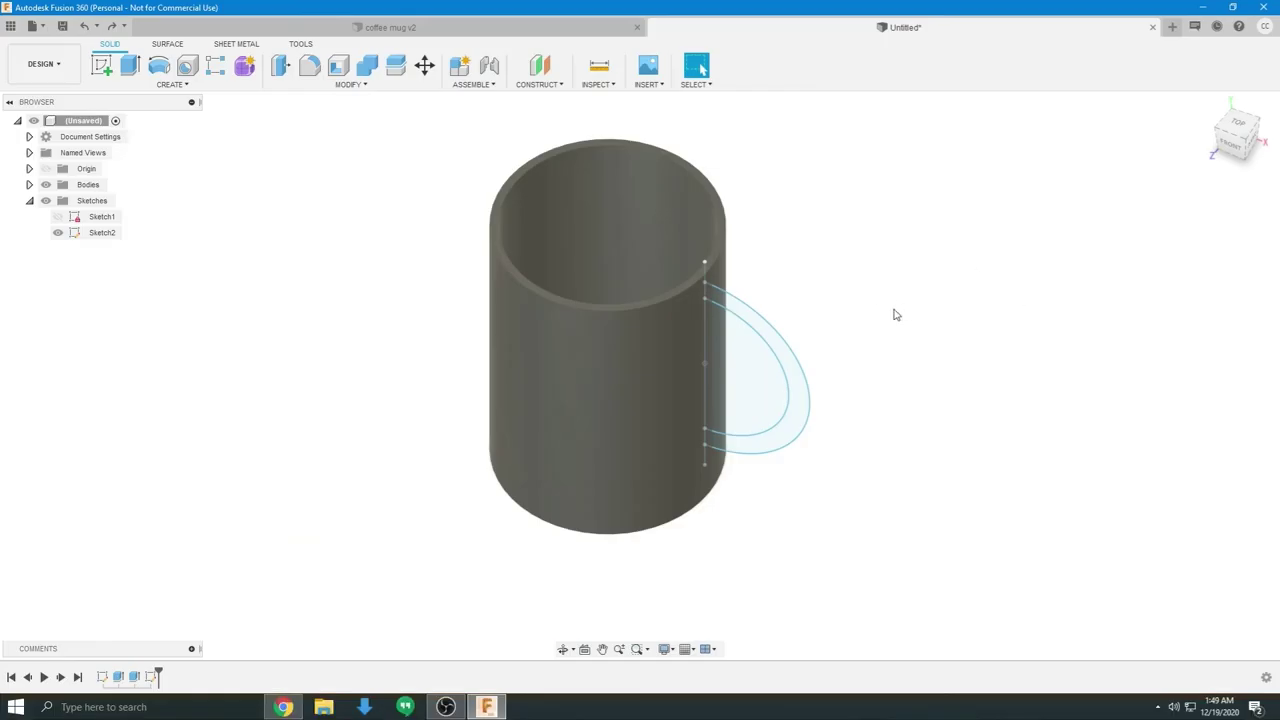
# Step: Begin extruding the outer handle ring with the direction set to Symmetric
pyautogui.moveTo(920, 292)
pyautogui.mouseDown()
pyautogui.moveTo(814, 314)
pyautogui.moveTo(846, 312)
pyautogui.mouseUp()
pyautogui.press('e')
pyautogui.keyDown('shift'); pyautogui.moveTo(854, 317); pyautogui.dragTo(877, 317, button='middle'); pyautogui.keyUp('shift')
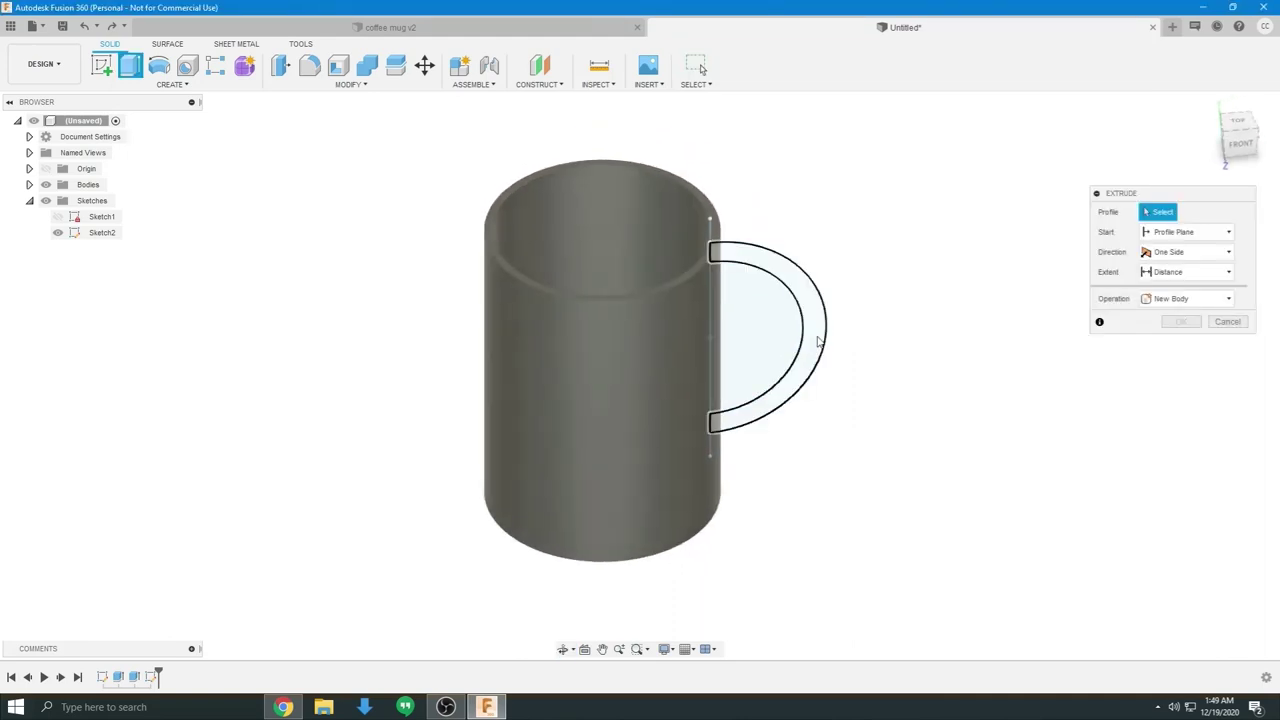
pyautogui.click(810, 335)
pyautogui.keyDown('shift'); pyautogui.moveTo(810, 335); pyautogui.dragTo(783, 241, button='middle'); pyautogui.keyUp('shift')
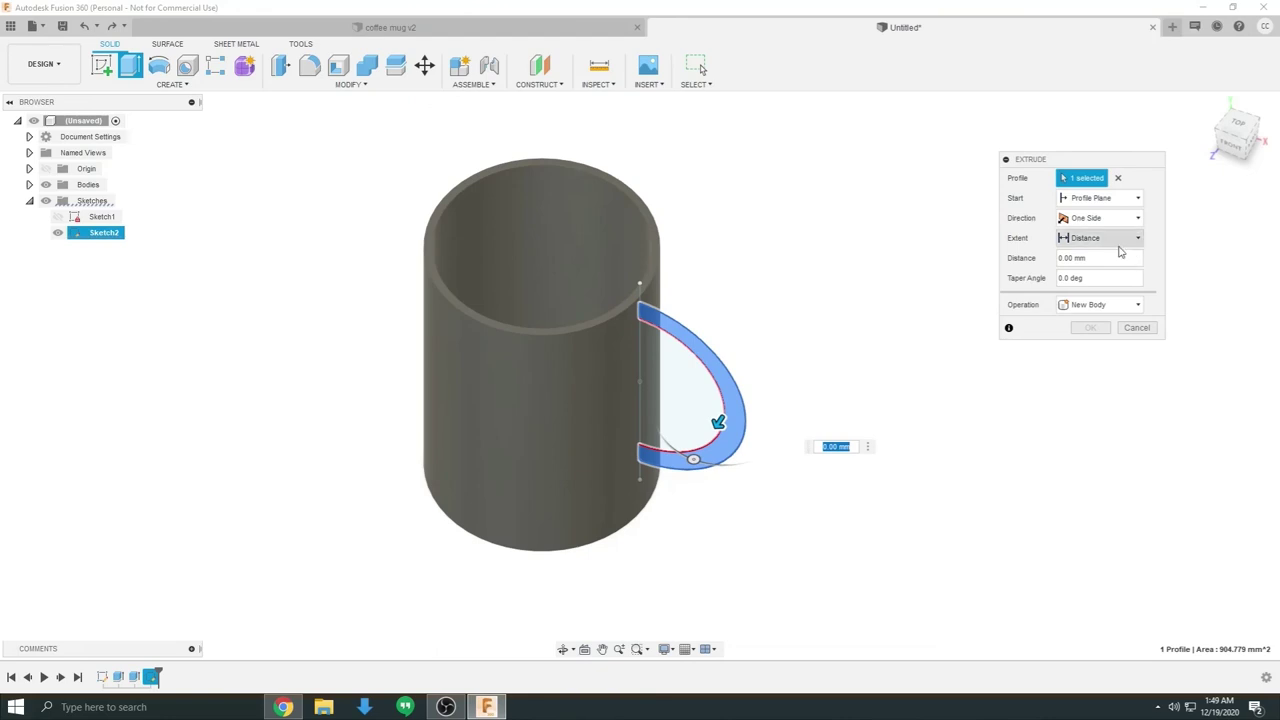
pyautogui.click(1105, 220)
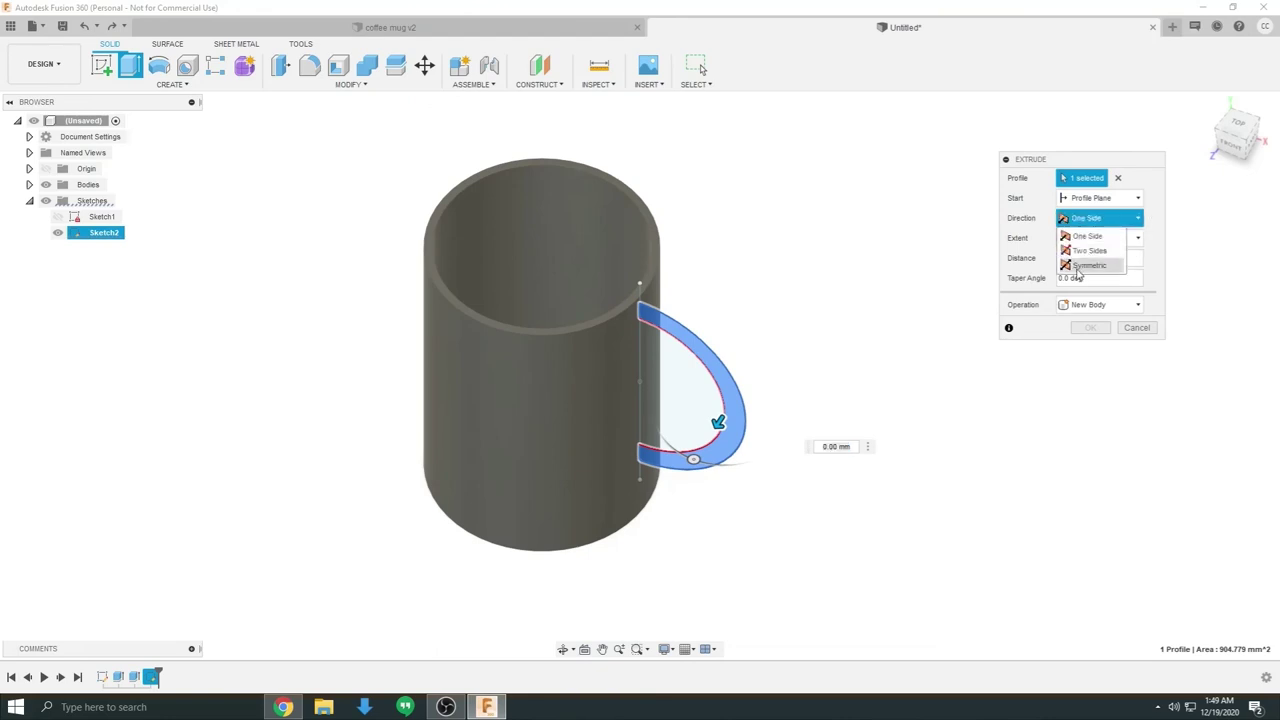
pyautogui.click(1080, 266)
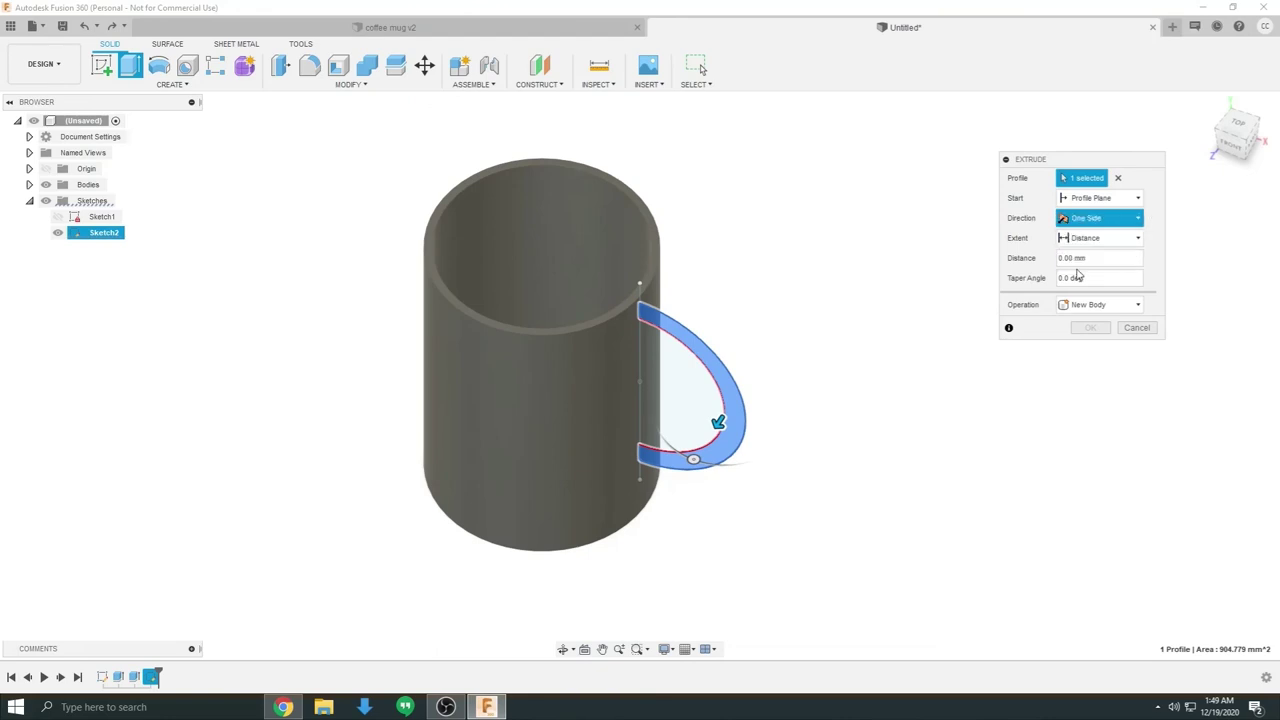
# Step: Try a distance of 20 mm for the symmetric handle extrusion while viewing the handle edge-on
pyautogui.keyDown('shift'); pyautogui.moveTo(820, 349); pyautogui.dragTo(776, 359, button='middle'); pyautogui.keyUp('shift')
pyautogui.scroll(4, 765, 355)
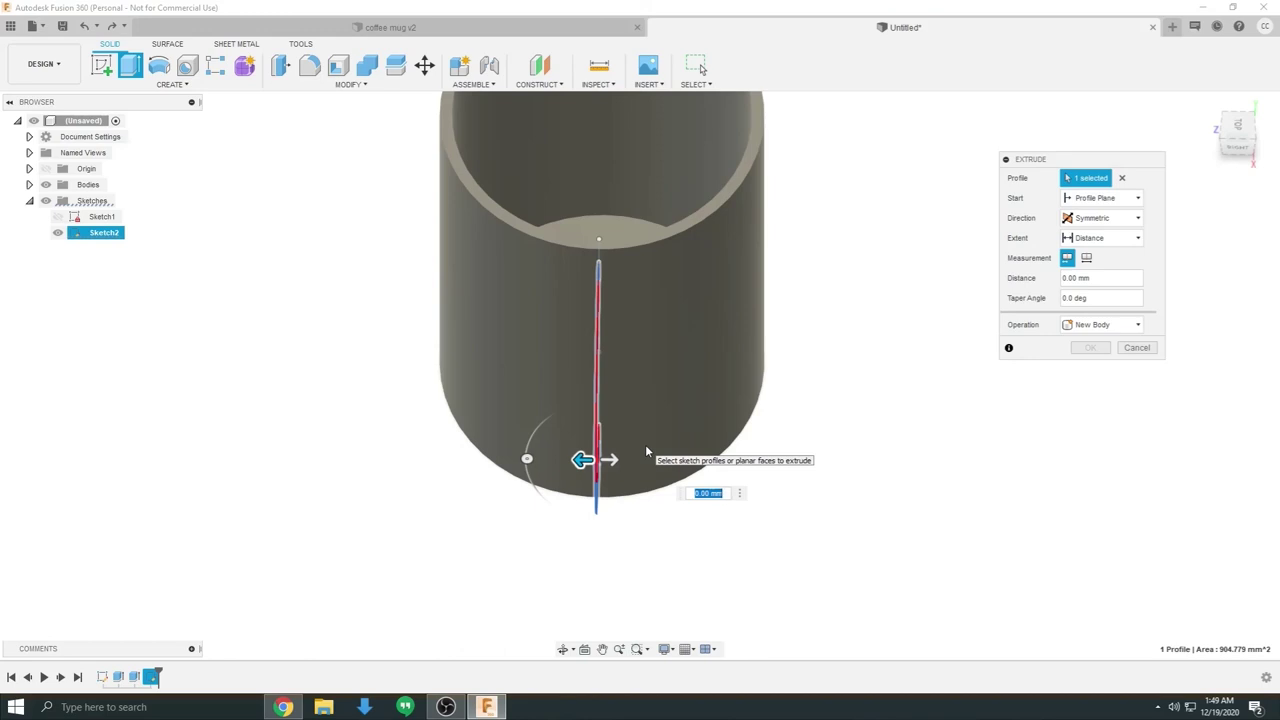
pyautogui.write('20')
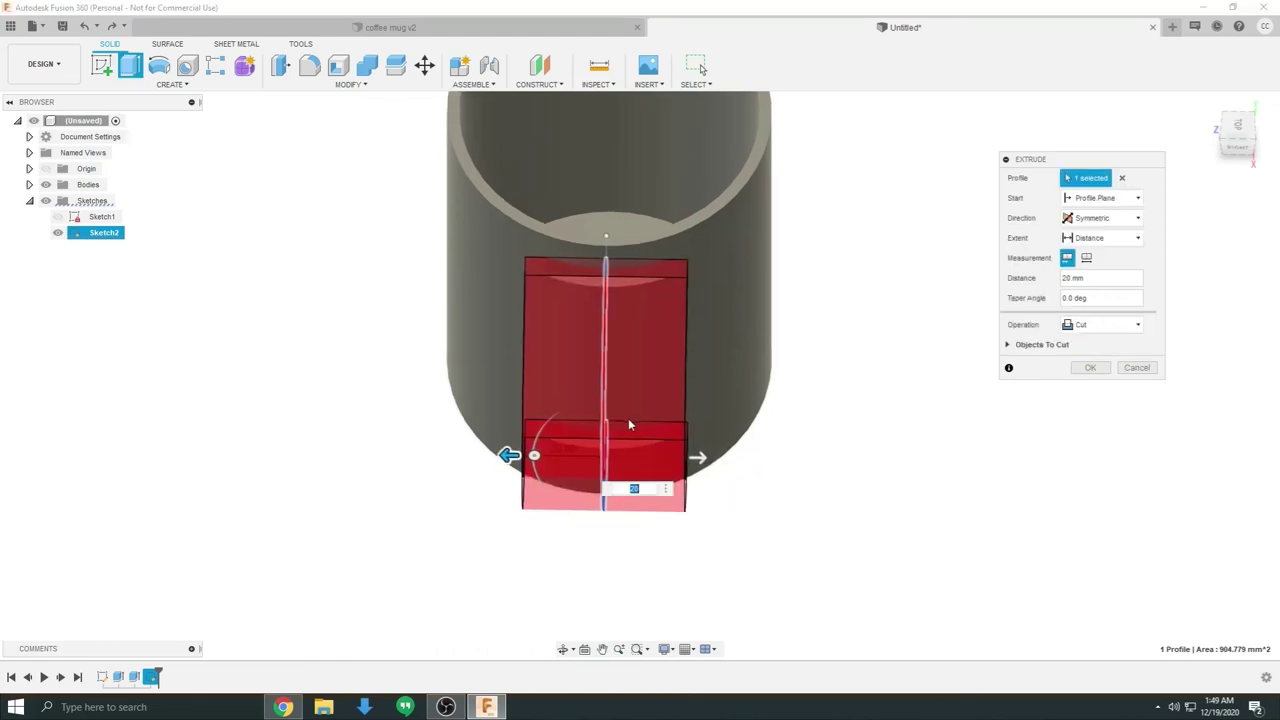
# Step: Set the symmetric handle extrusion's distance to 4 mm and inspect its preview
pyautogui.keyDown('shift'); pyautogui.moveTo(620, 378); pyautogui.dragTo(770, 350, button='middle'); pyautogui.keyUp('shift')
pyautogui.write('4')
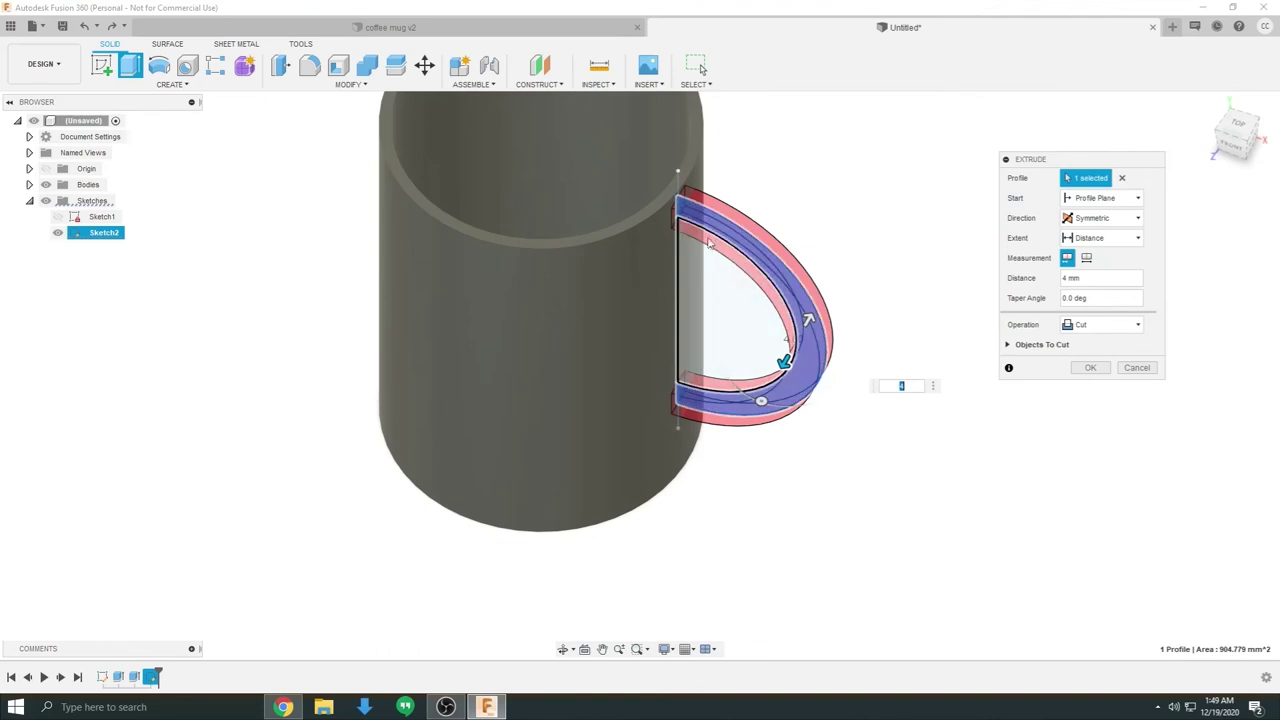
pyautogui.keyDown('shift'); pyautogui.moveTo(800, 284); pyautogui.dragTo(655, 320, button='middle'); pyautogui.keyUp('shift')
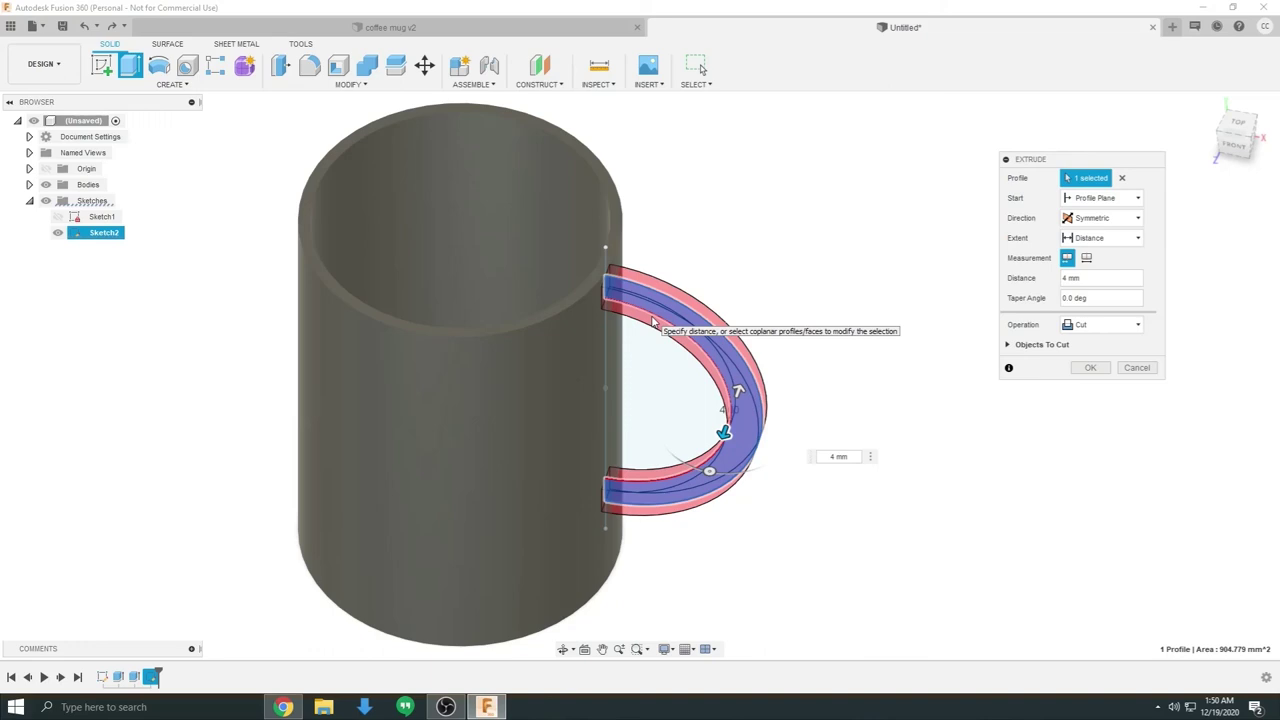
# Step: Switch to the slides and read the explanation of the red handle extrusion preview
pyautogui.hotkey('alt', 'Tab')
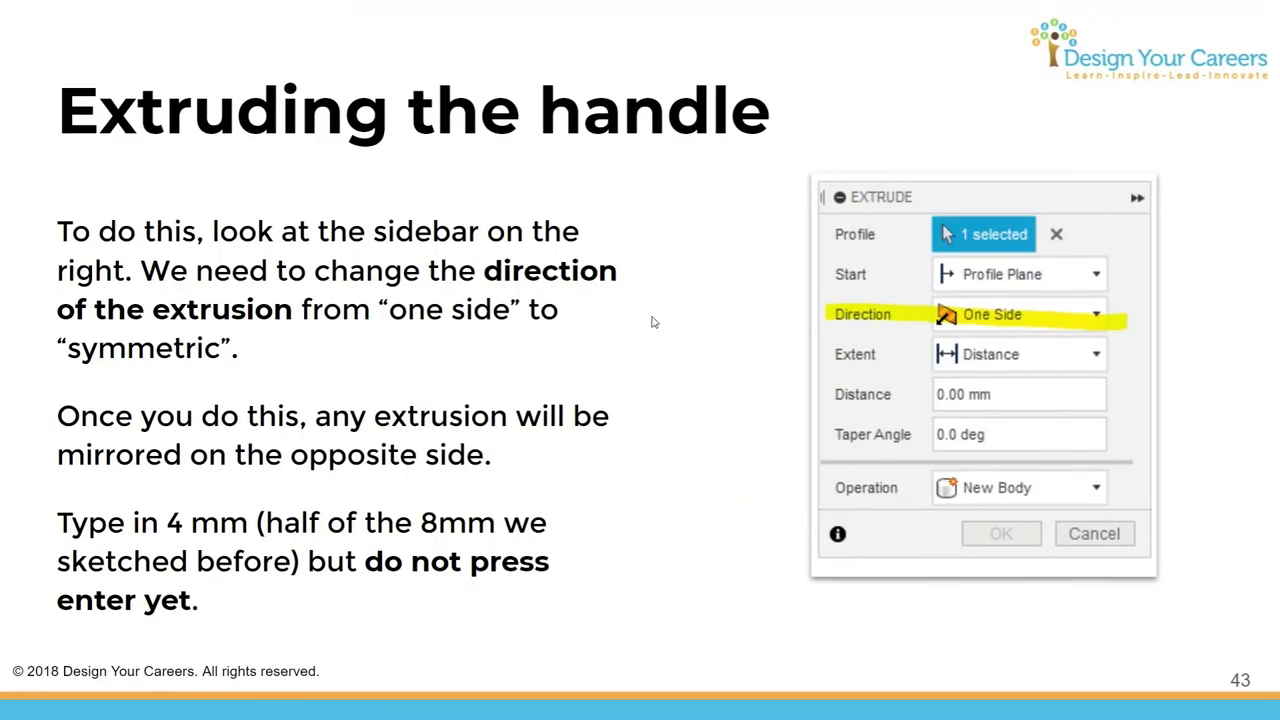
pyautogui.press('Right')
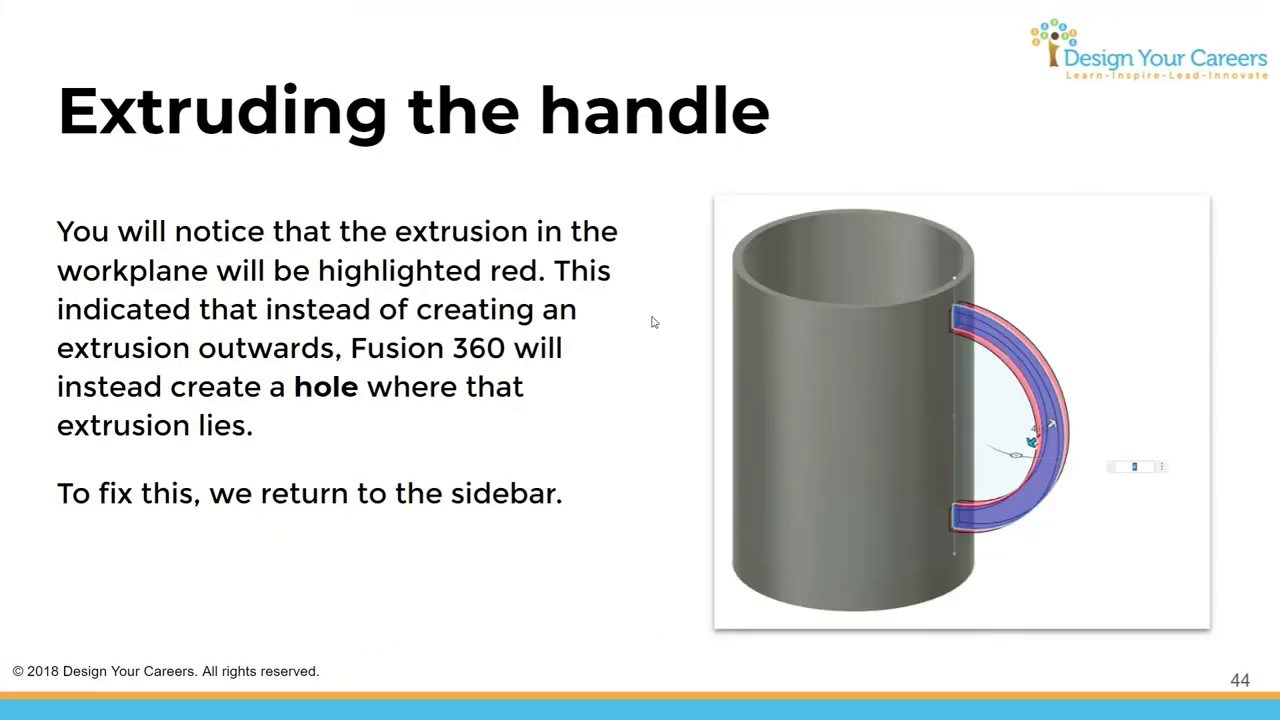
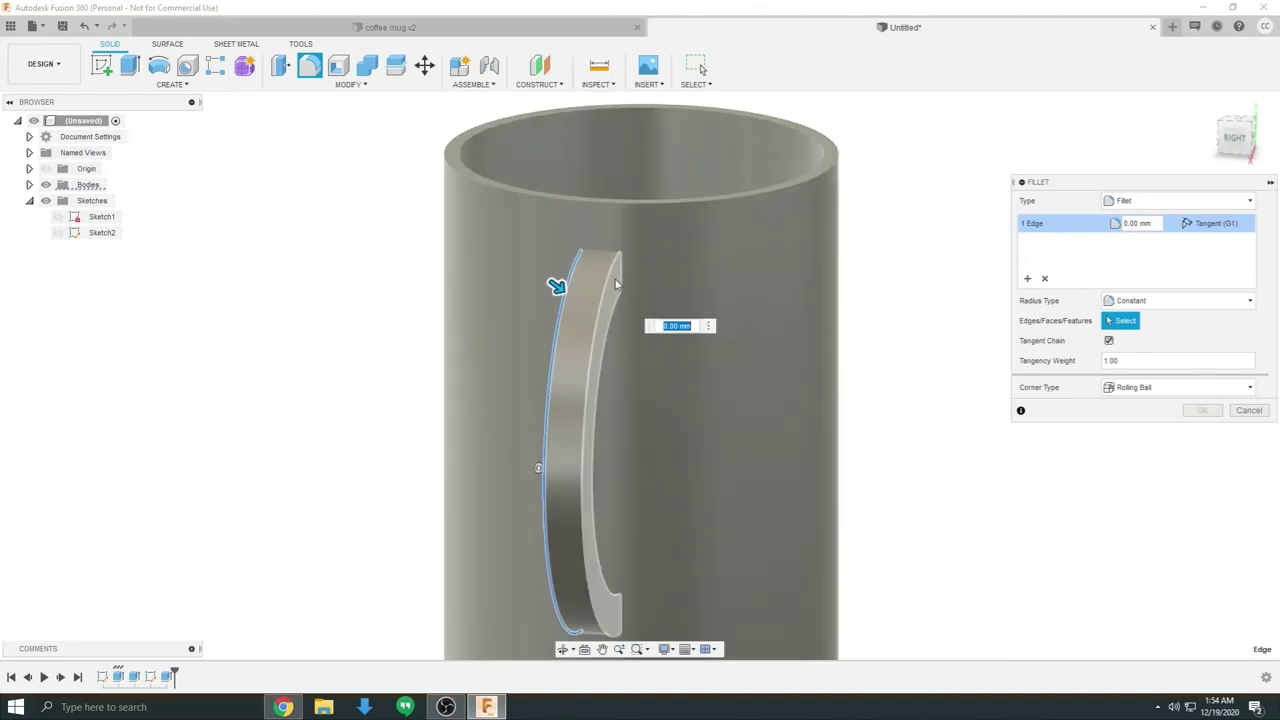
# Step: Add the remaining long handle edges to the fillet, four in all, and set its radius to 4 mm
pyautogui.click(605, 430)
pyautogui.keyDown('shift'); pyautogui.moveTo(605, 430); pyautogui.dragTo(675, 285, button='middle'); pyautogui.keyUp('shift')
pyautogui.click(554, 285)
pyautogui.click(694, 277)
pyautogui.keyDown('shift'); pyautogui.moveTo(831, 289); pyautogui.dragTo(793, 280, button='middle'); pyautogui.keyUp('shift')
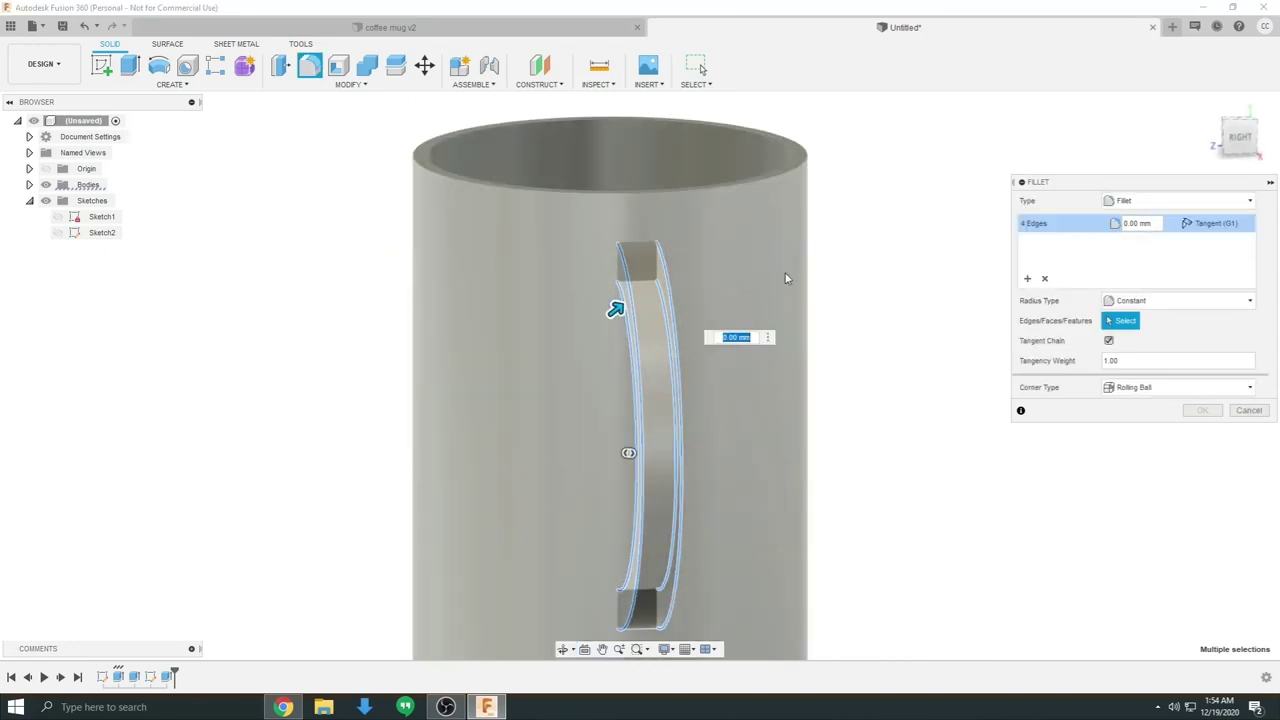
pyautogui.write('4')
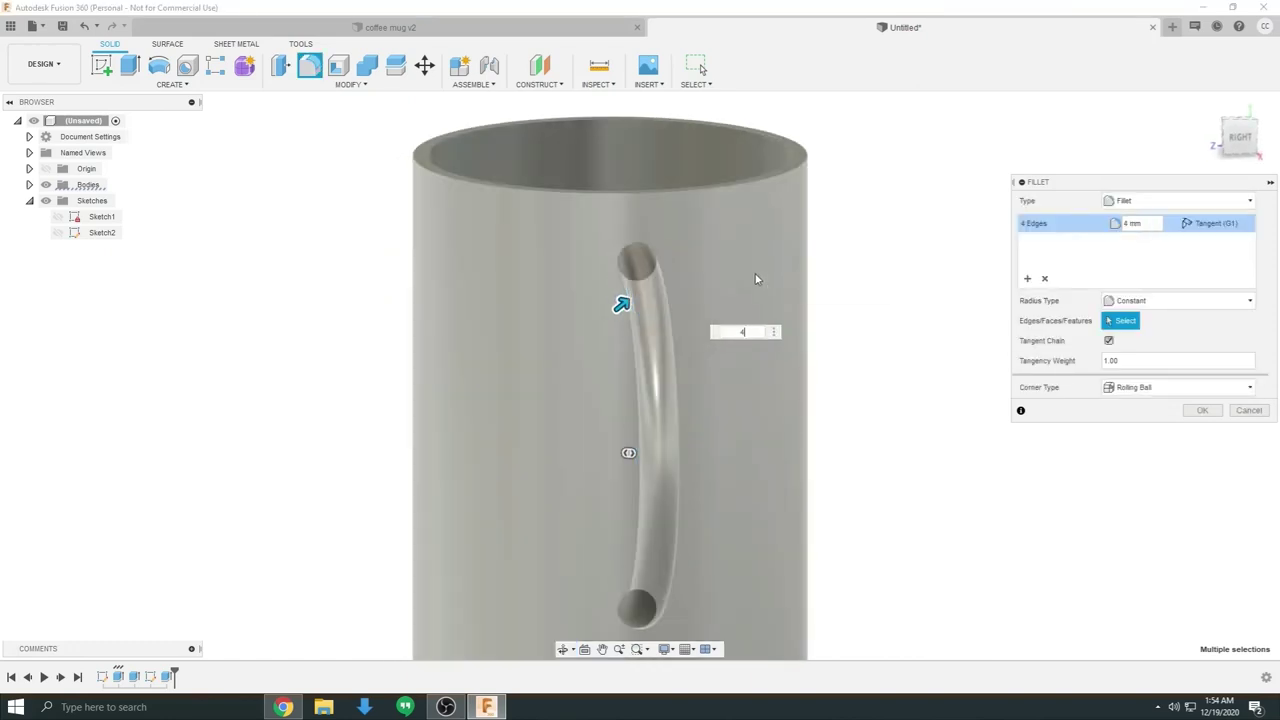
# Step: Compare a 1 mm radius with 4 mm on the handle edges and apply the 4 mm fillet
pyautogui.scroll(3, 660, 290)
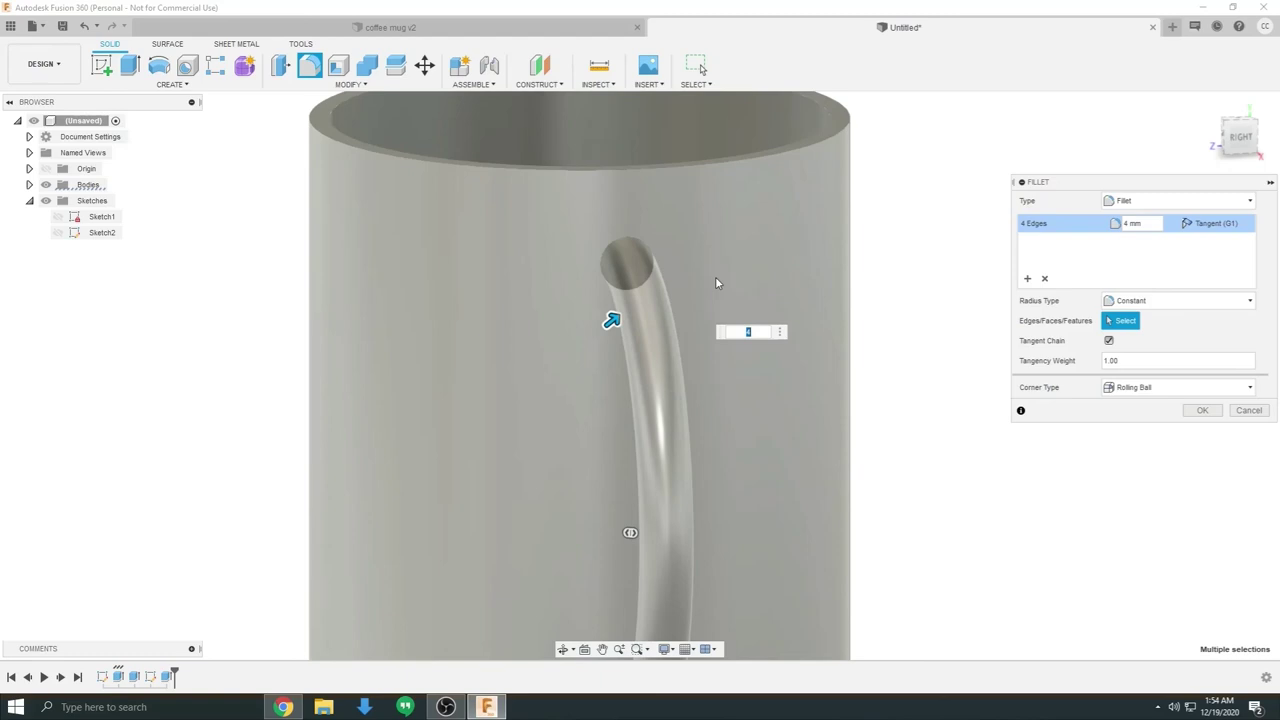
pyautogui.write('1')
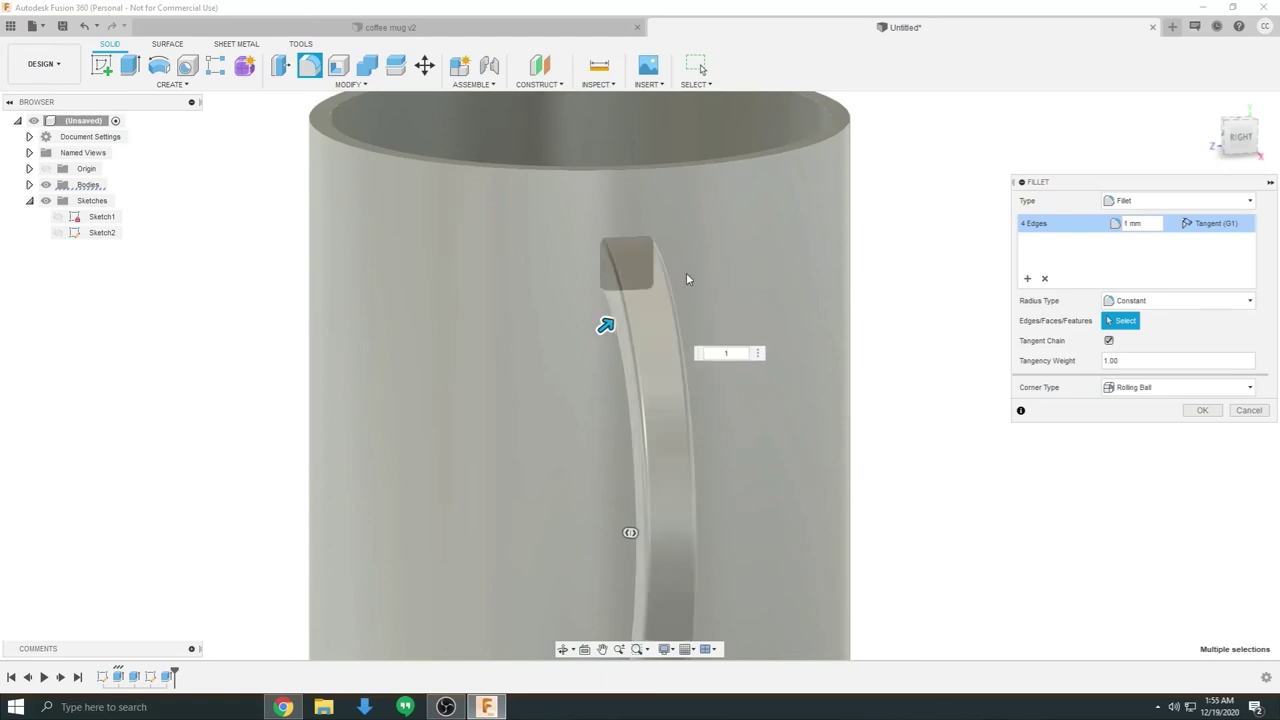
pyautogui.scroll(3, 674, 257)
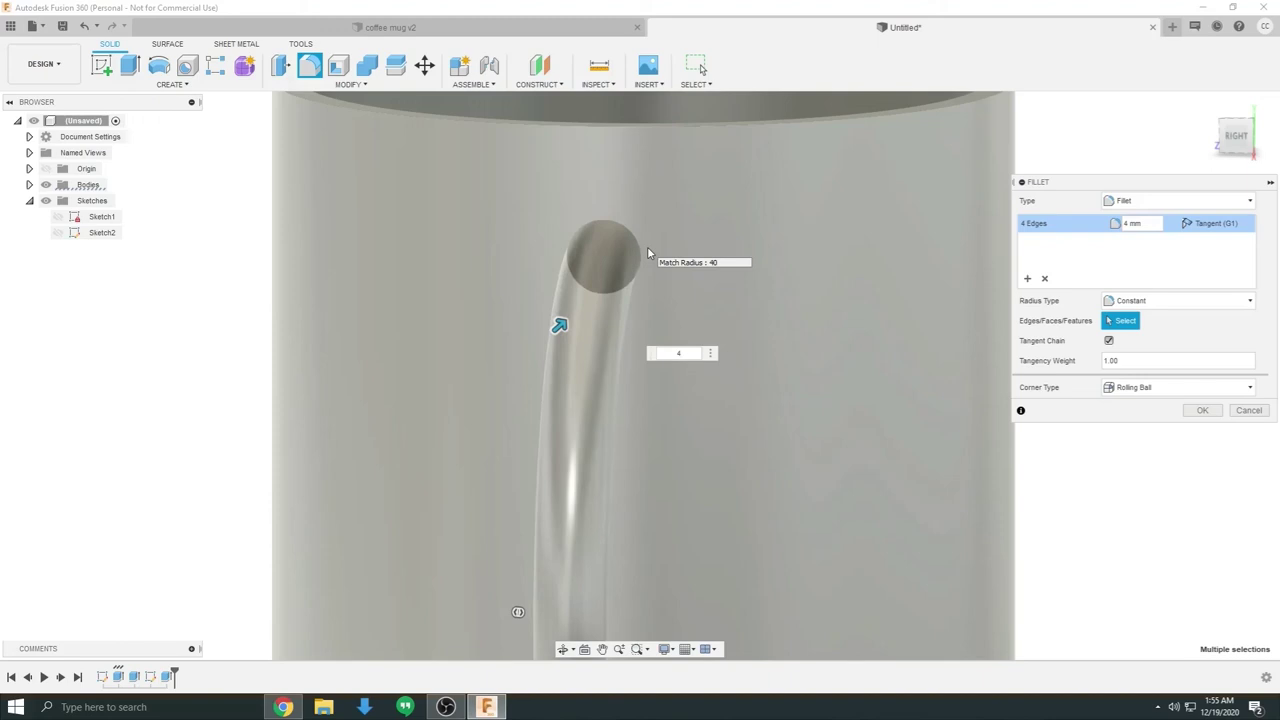
pyautogui.scroll(-4, 640, 248)
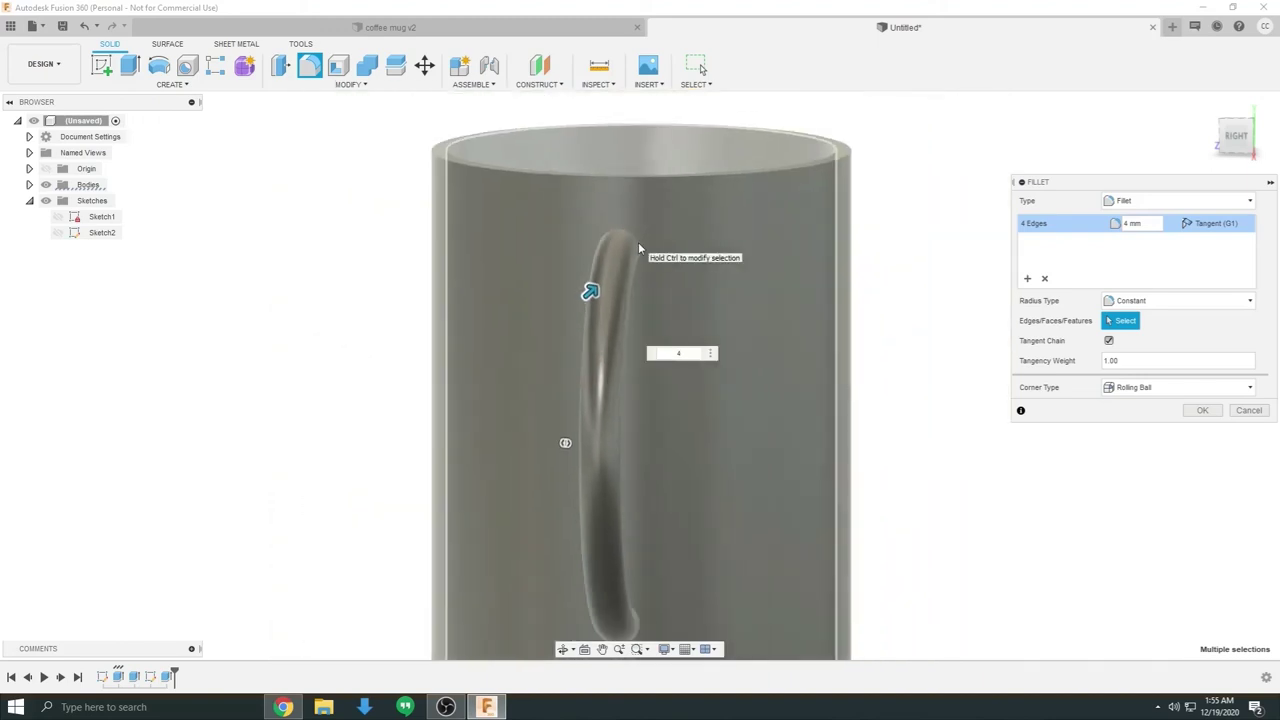
pyautogui.press('Return')
# Step: Inspect the rounded handle, switch to the slides and go to the slide after the edge-rounding instructions
pyautogui.keyDown('shift'); pyautogui.moveTo(529, 247); pyautogui.dragTo(800, 301, button='middle'); pyautogui.keyUp('shift')
pyautogui.scroll(-3, 850, 300)
pyautogui.hotkey('alt', 'Tab')
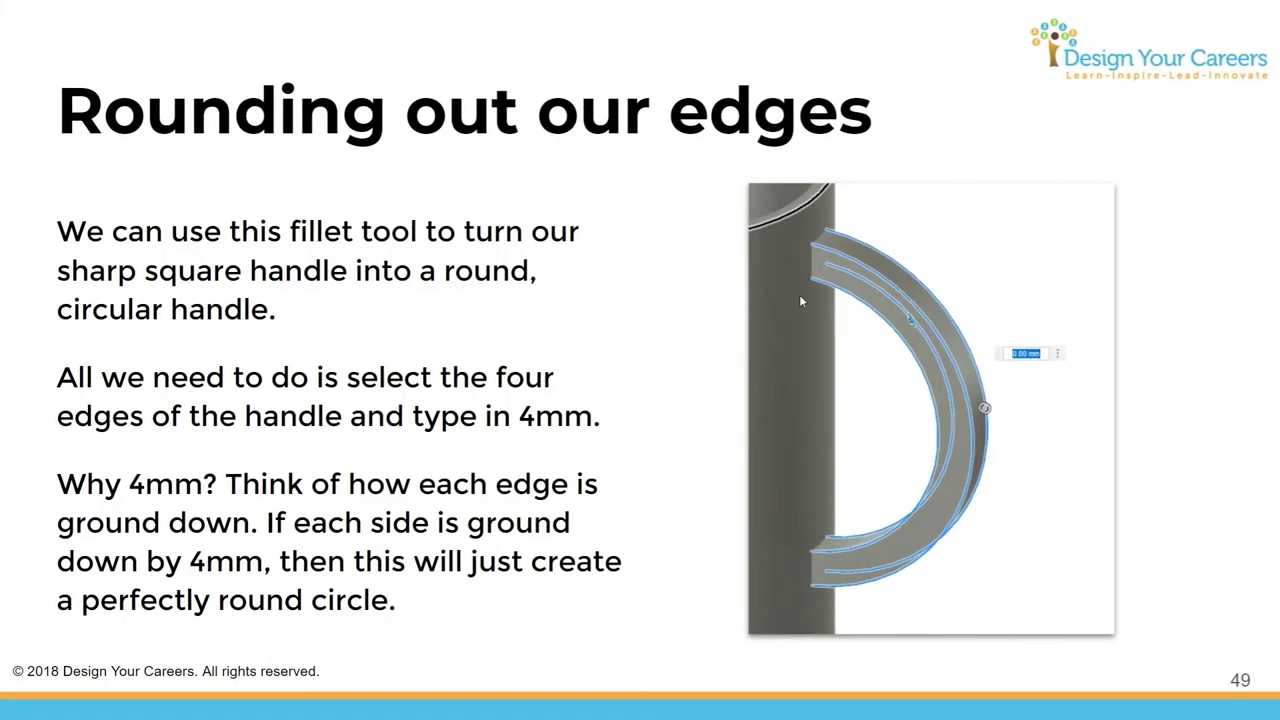
pyautogui.press('Right')
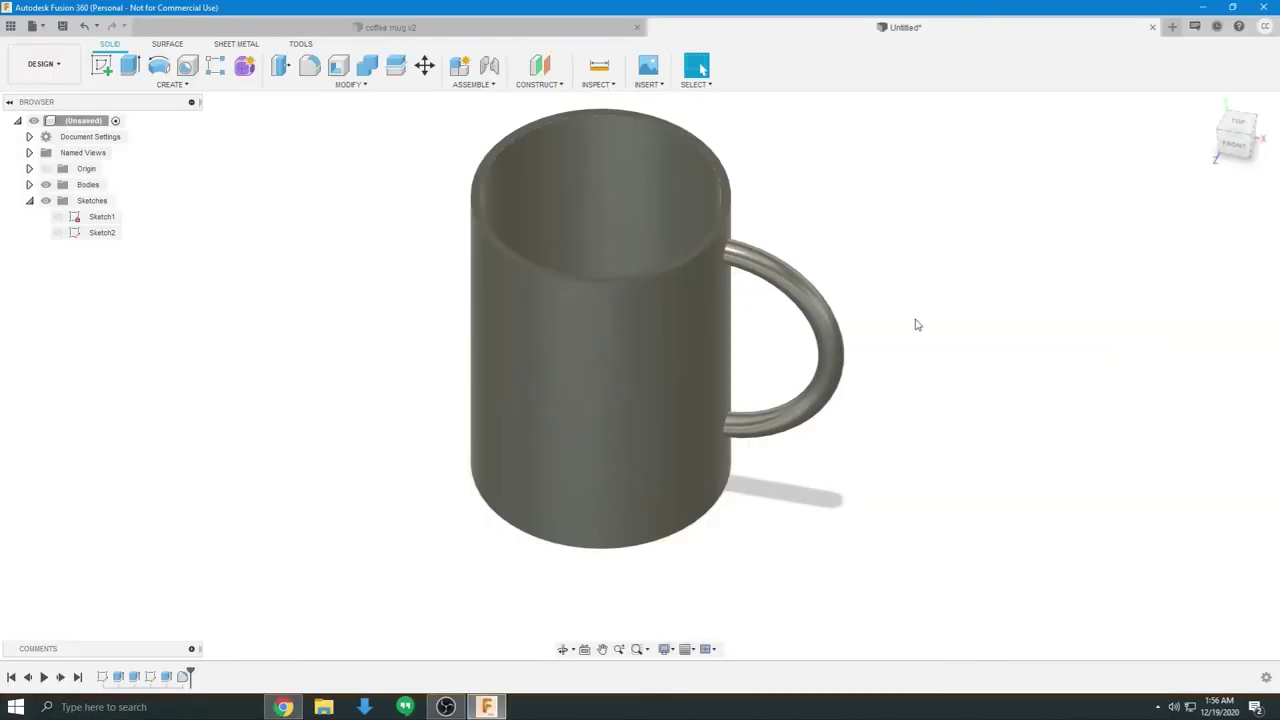
# Step: Start a fillet on the edges where both ends of the handle meet the mug body and set the radius to 1 mm
pyautogui.keyDown('shift'); pyautogui.moveTo(914, 323); pyautogui.dragTo(794, 371, button='middle'); pyautogui.keyUp('shift')
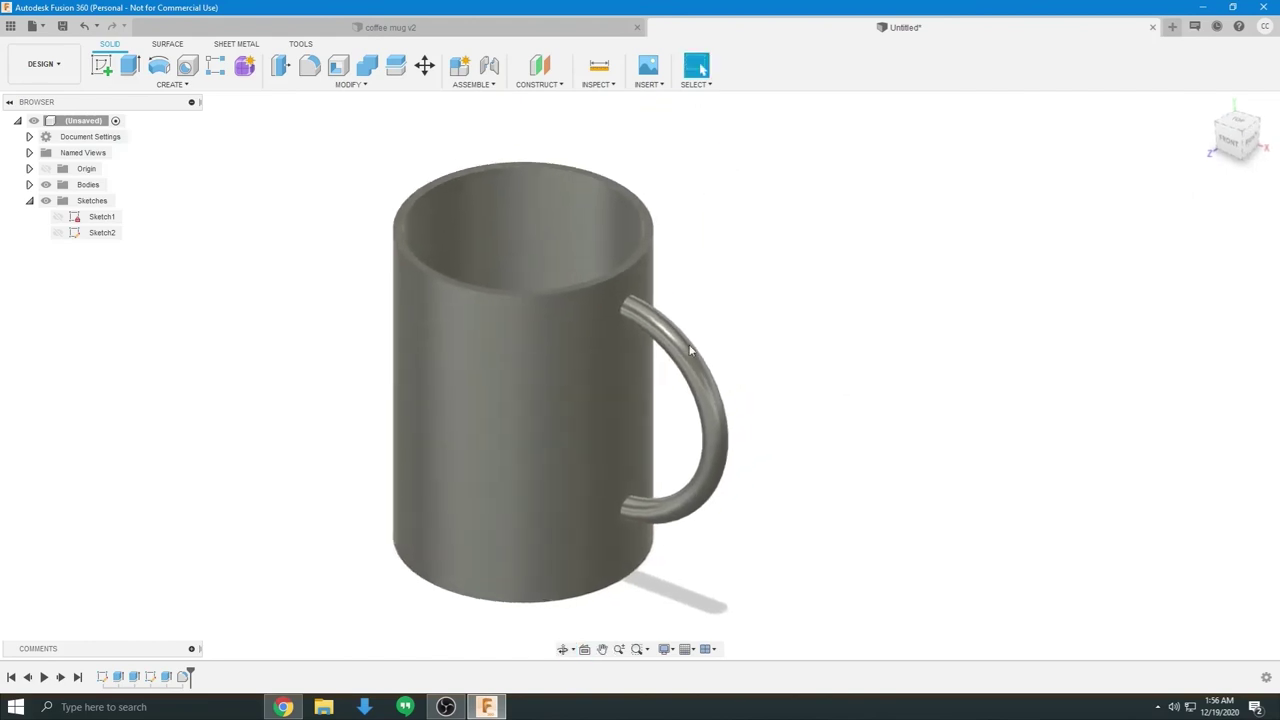
pyautogui.press('f')
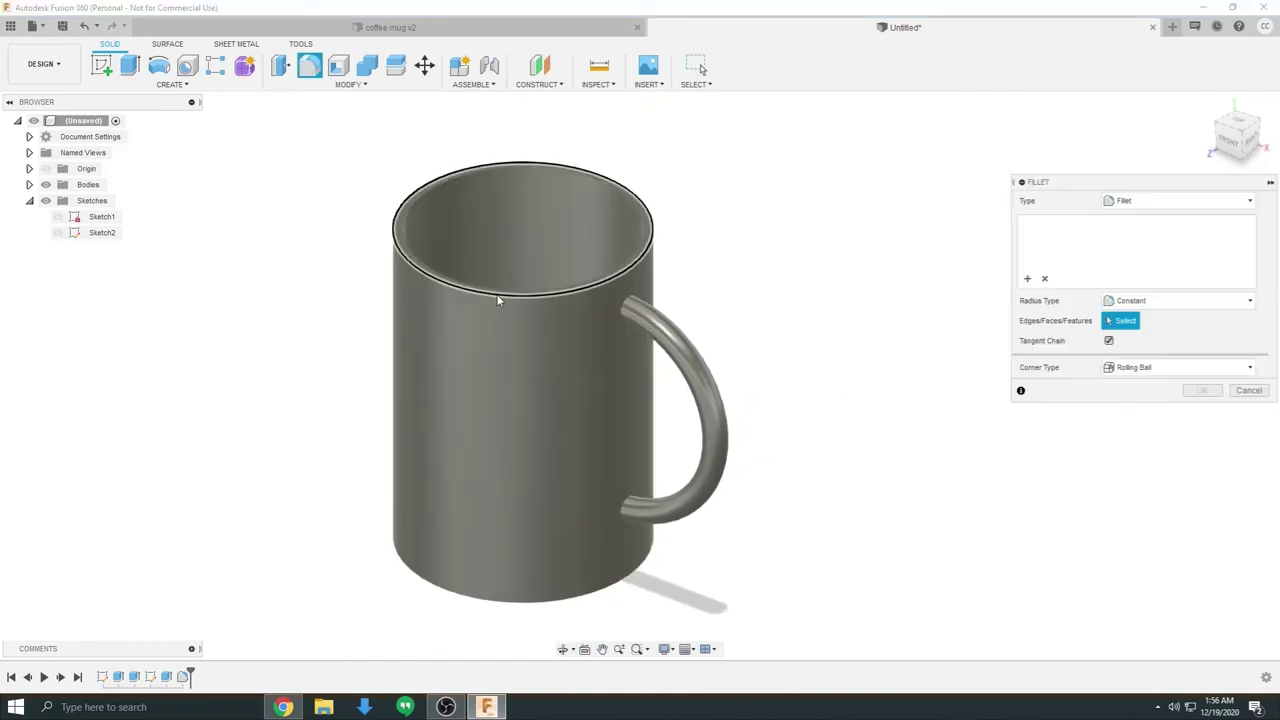
pyautogui.moveTo(709, 323); pyautogui.dragTo(729, 313, button='middle')
pyautogui.scroll(4, 700, 310)
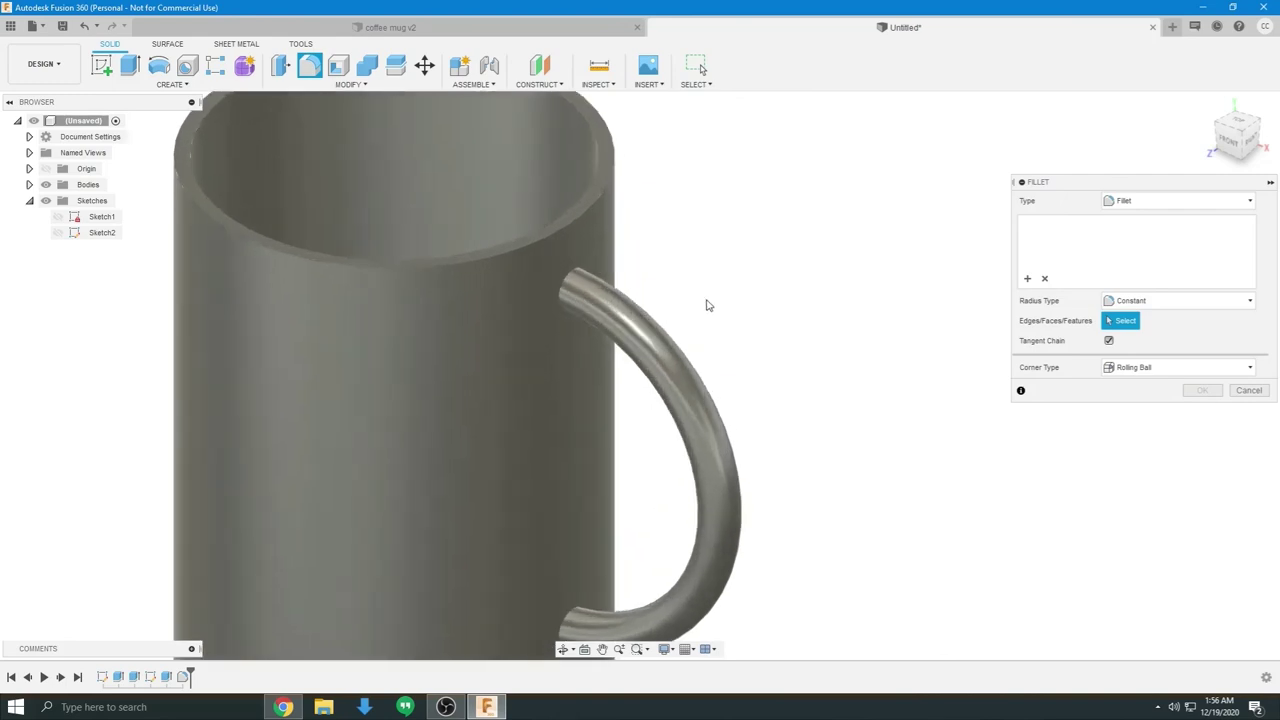
pyautogui.click(567, 288)
pyautogui.click(571, 614)
pyautogui.moveTo(751, 454); pyautogui.dragTo(725, 392, button='middle')
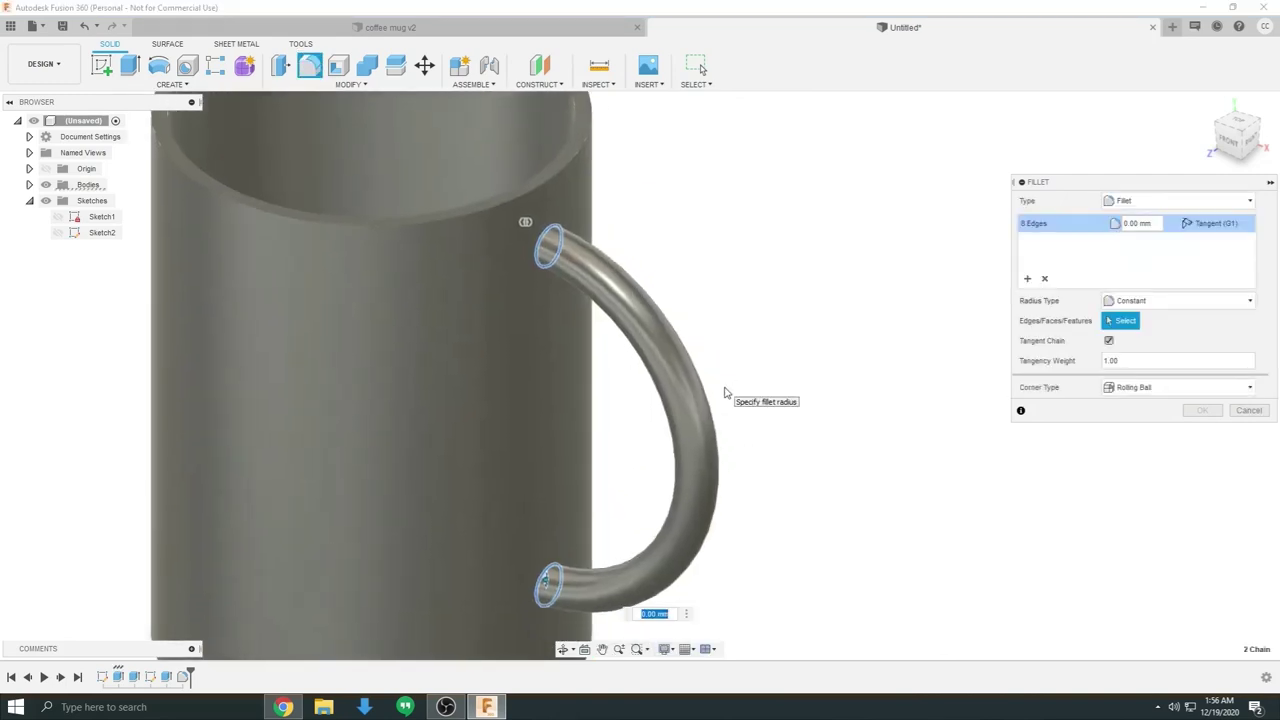
pyautogui.write('1')
pyautogui.scroll(4, 525, 243)
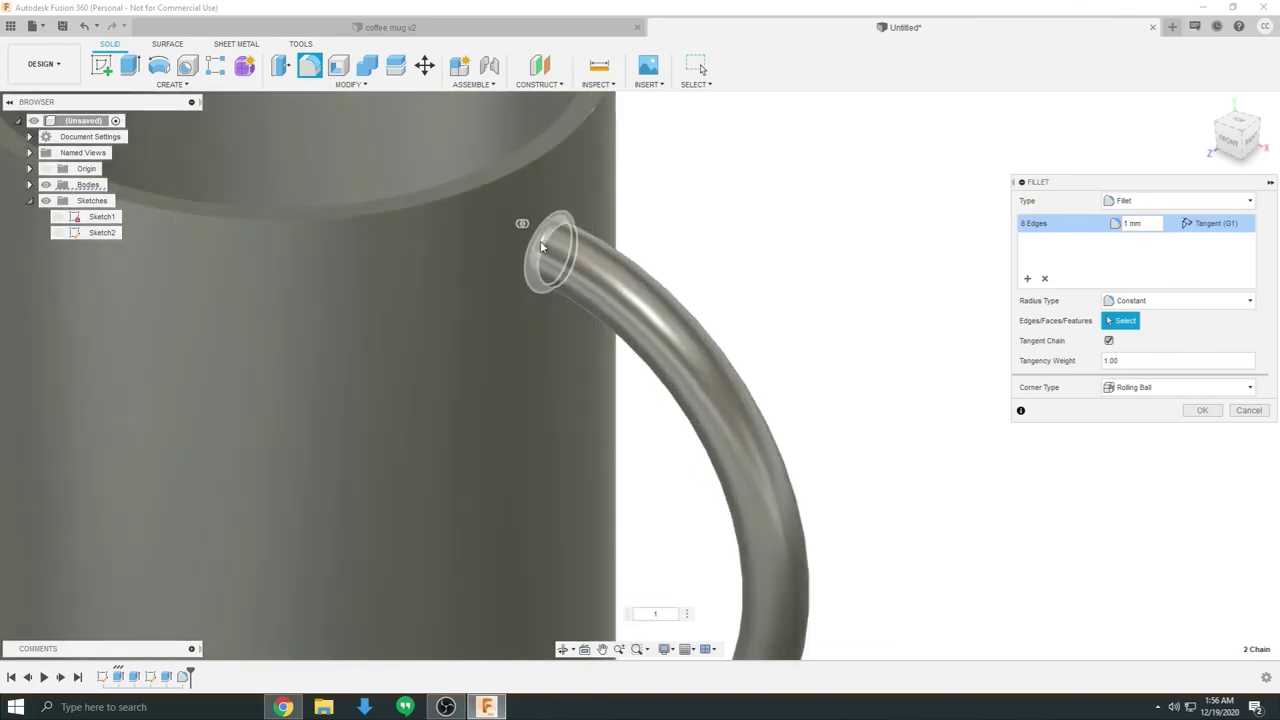
# Step: Inspect the upper handle joint and try fillet radii of 5 mm and 10 mm on the joint edges
pyautogui.keyDown('shift'); pyautogui.moveTo(526, 240); pyautogui.dragTo(566, 206, button='middle'); pyautogui.keyUp('shift')
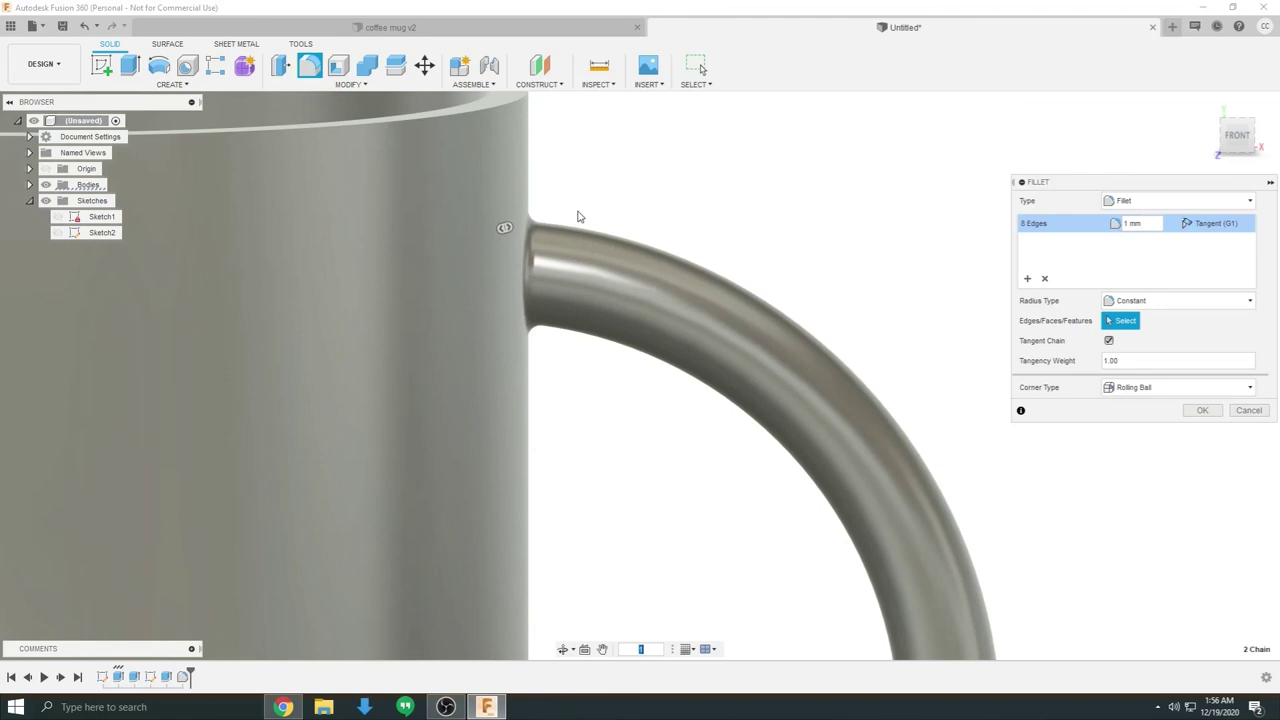
pyautogui.scroll(-5, 577, 211)
pyautogui.keyDown('shift'); pyautogui.moveTo(577, 211); pyautogui.dragTo(671, 289, button='middle'); pyautogui.keyUp('shift')
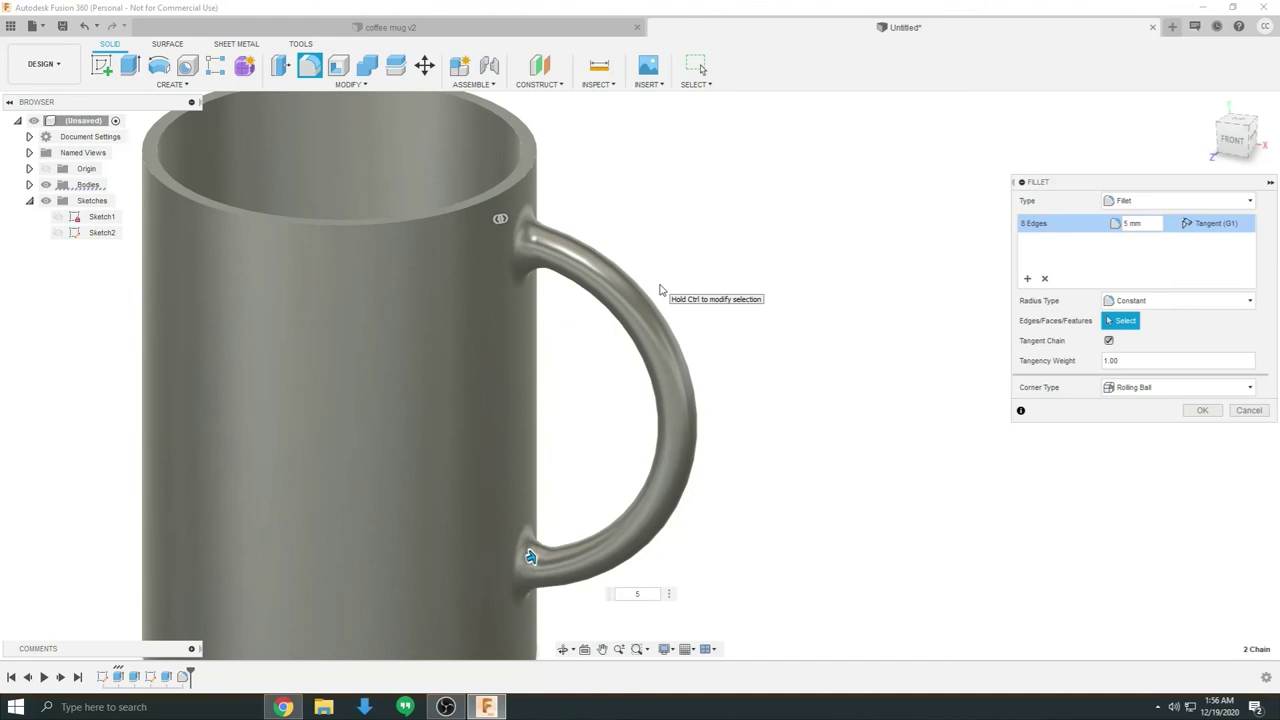
pyautogui.moveTo(663, 286)
pyautogui.keyDown('shift'); pyautogui.mouseDown(button='middle')
pyautogui.moveTo(580, 282)
pyautogui.moveTo(643, 277)
pyautogui.mouseUp(button='middle'); pyautogui.keyUp('shift')
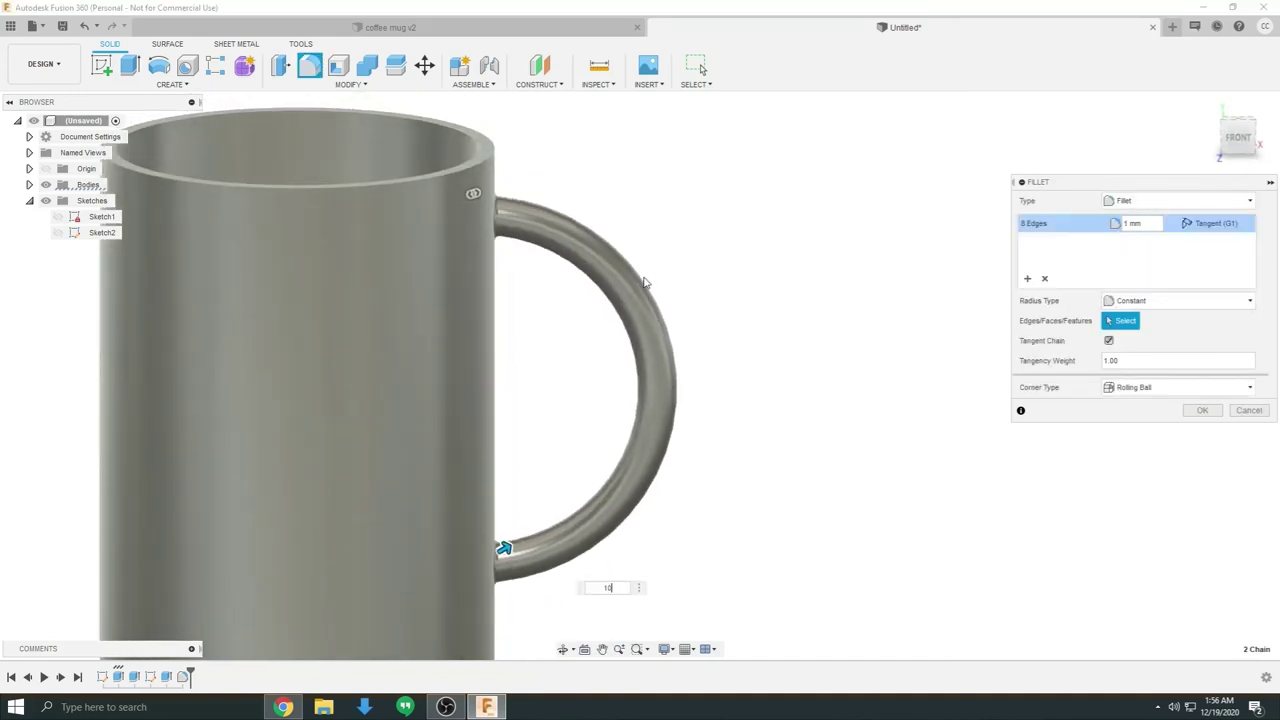
pyautogui.write('0')
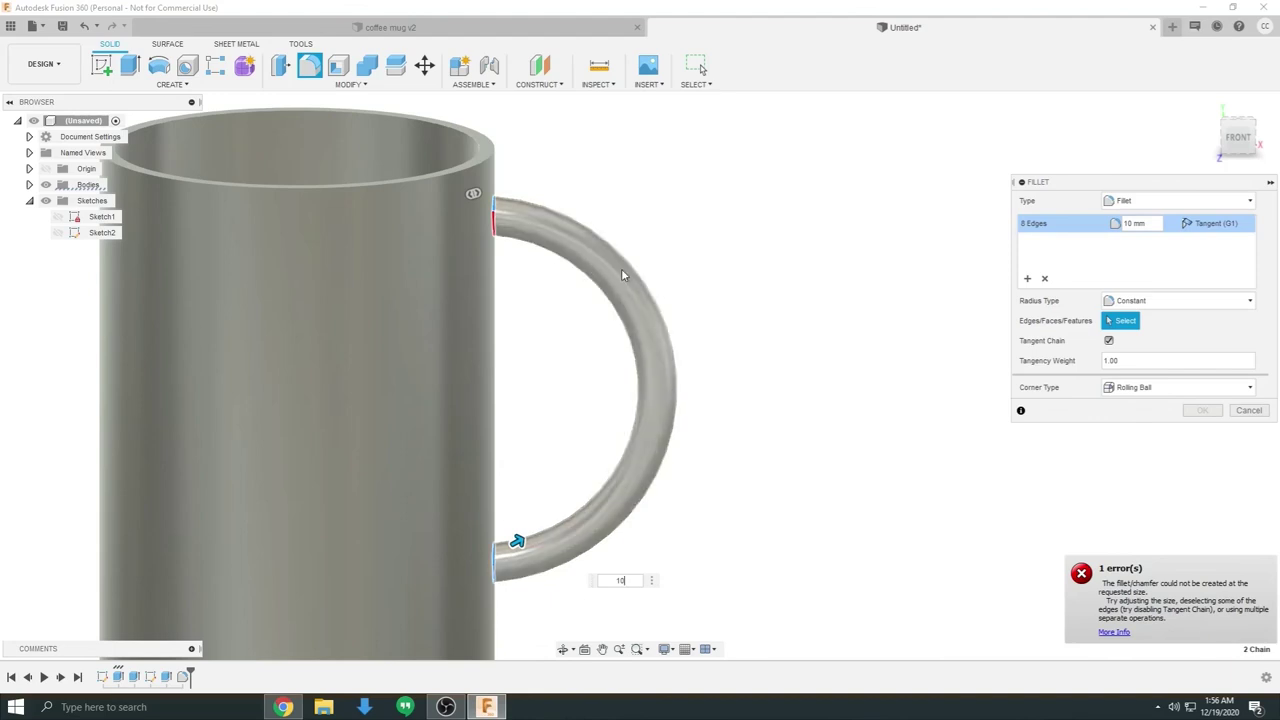
pyautogui.keyDown('shift'); pyautogui.moveTo(609, 269); pyautogui.dragTo(531, 312, button='middle'); pyautogui.keyUp('shift')
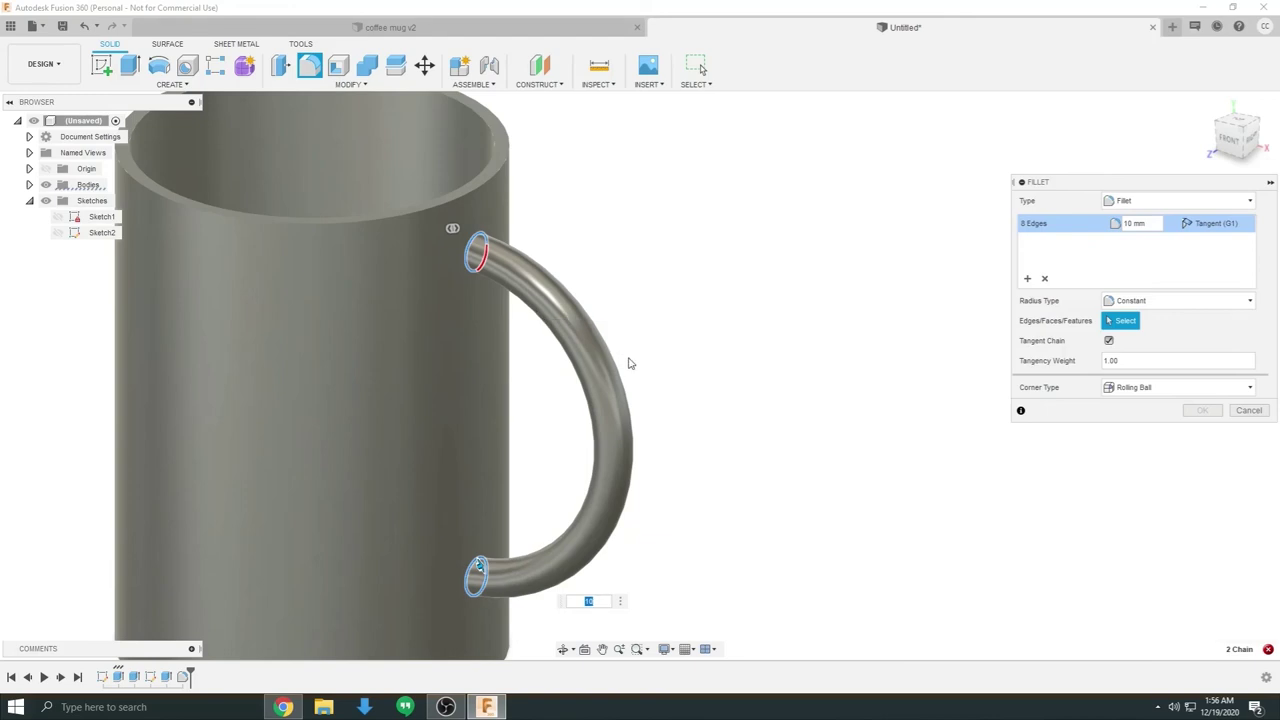
# Step: Set the handle-joint fillet radius to 4 mm, check how both joints blend into the mug, and apply it
pyautogui.write('4')
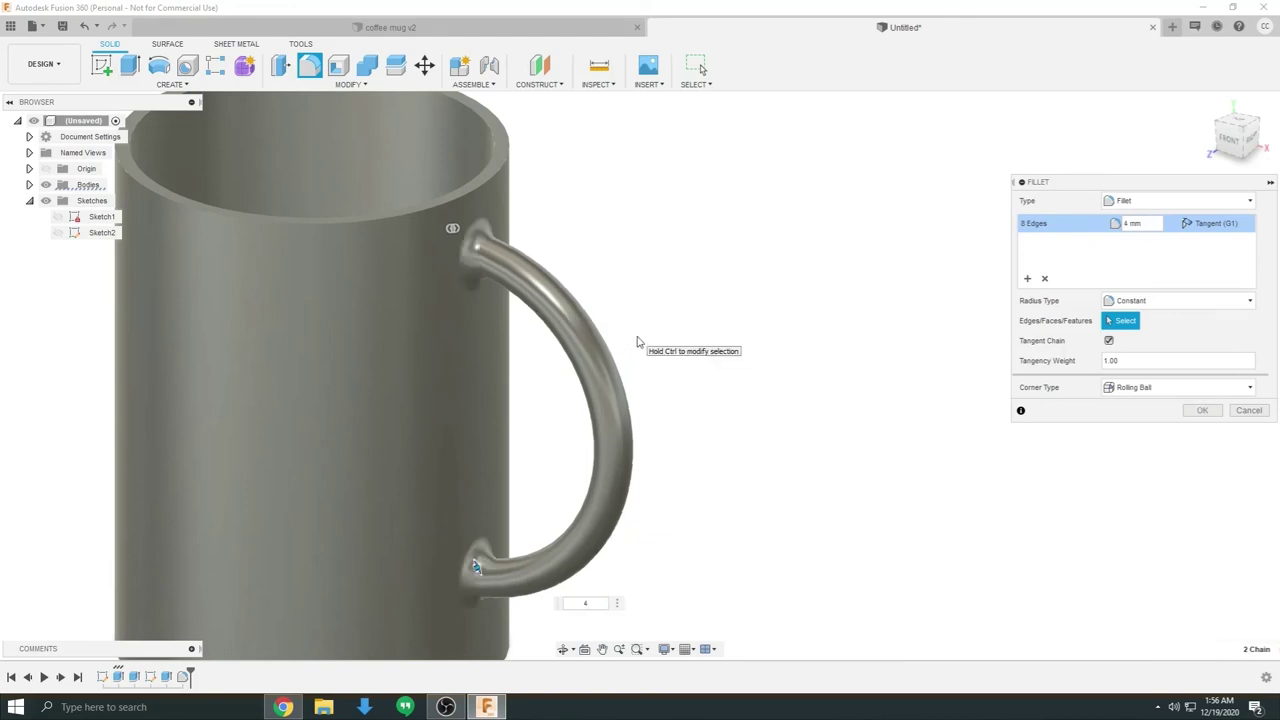
pyautogui.moveTo(634, 326)
pyautogui.keyDown('shift'); pyautogui.mouseDown(button='middle')
pyautogui.moveTo(574, 396)
pyautogui.moveTo(630, 324)
pyautogui.mouseUp(button='middle'); pyautogui.keyUp('shift')
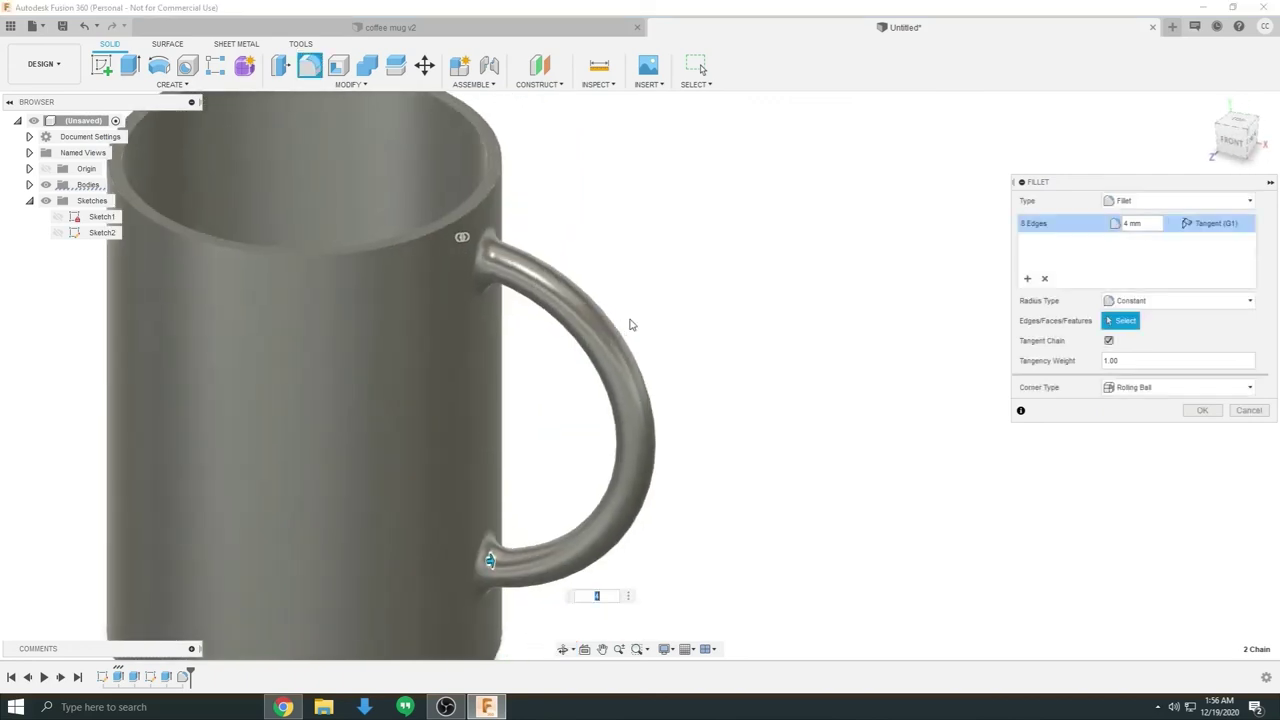
pyautogui.scroll(3, 497, 229)
pyautogui.moveTo(497, 229)
pyautogui.keyDown('shift'); pyautogui.mouseDown(button='middle')
pyautogui.moveTo(514, 217)
pyautogui.moveTo(497, 226)
pyautogui.mouseUp(button='middle'); pyautogui.keyUp('shift')
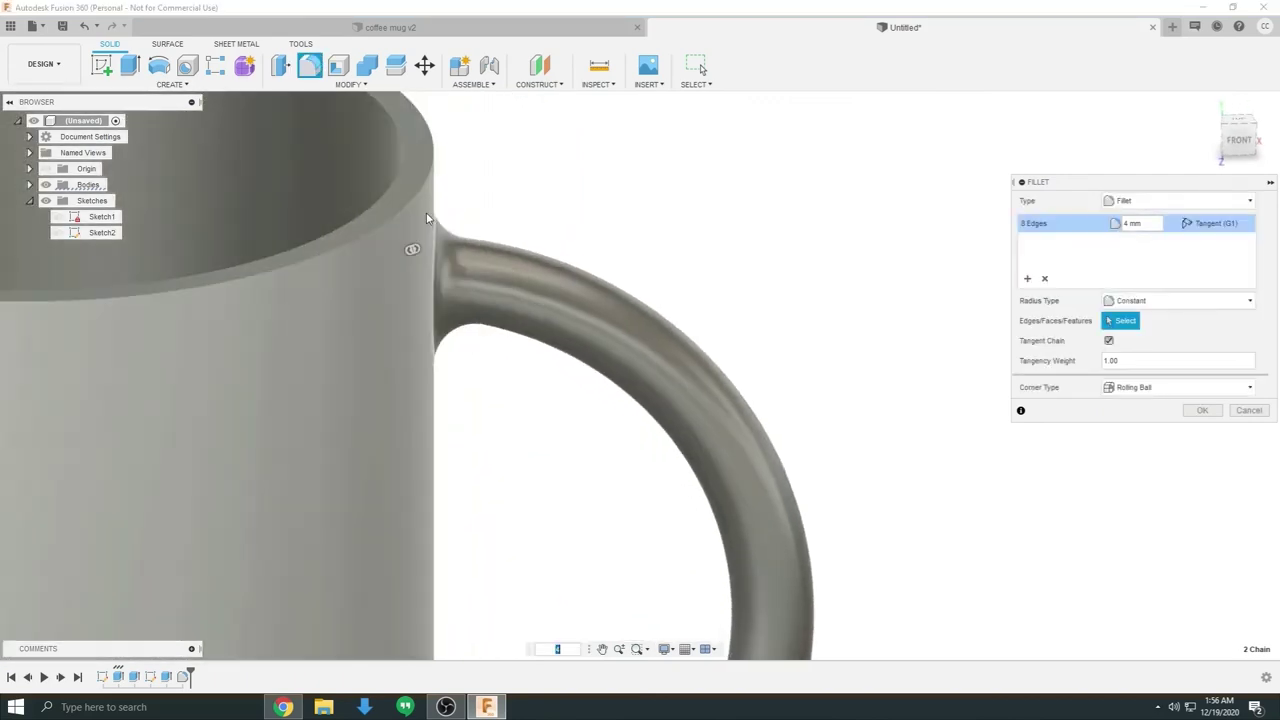
pyautogui.scroll(-5, 650, 265)
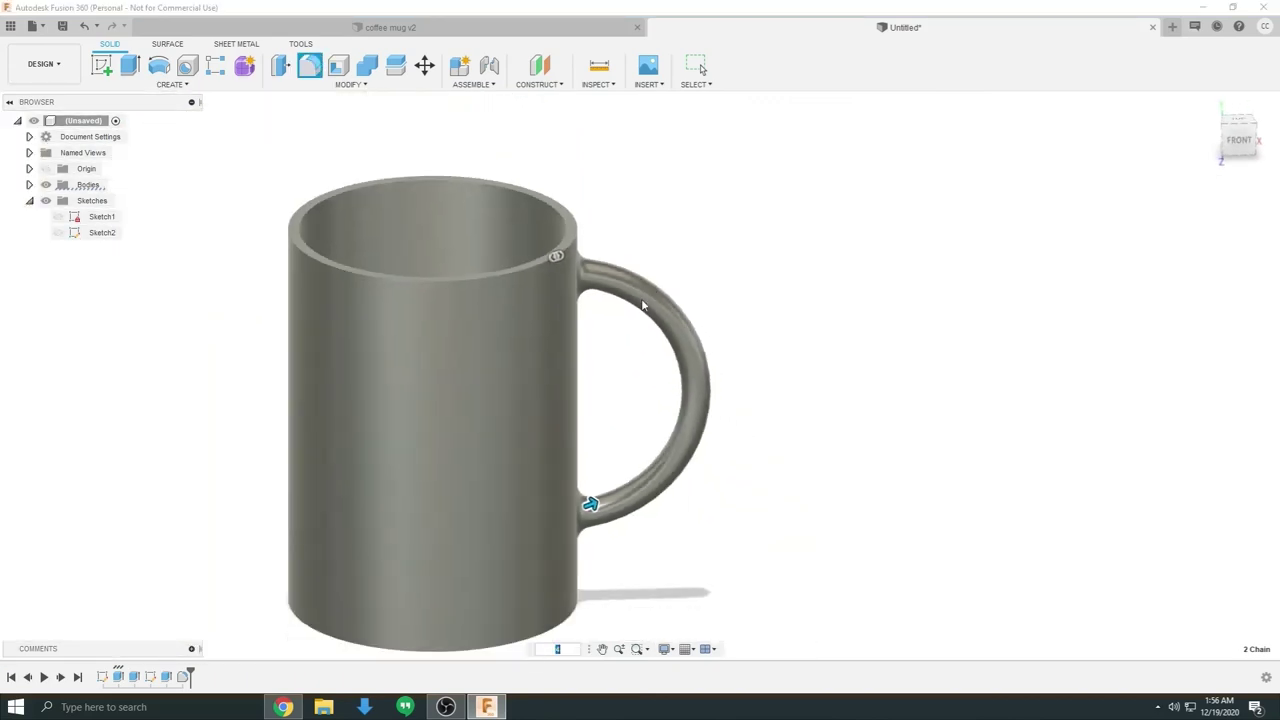
pyautogui.keyDown('shift'); pyautogui.moveTo(717, 353); pyautogui.dragTo(763, 298, button='middle'); pyautogui.keyUp('shift')
pyautogui.press('Escape')
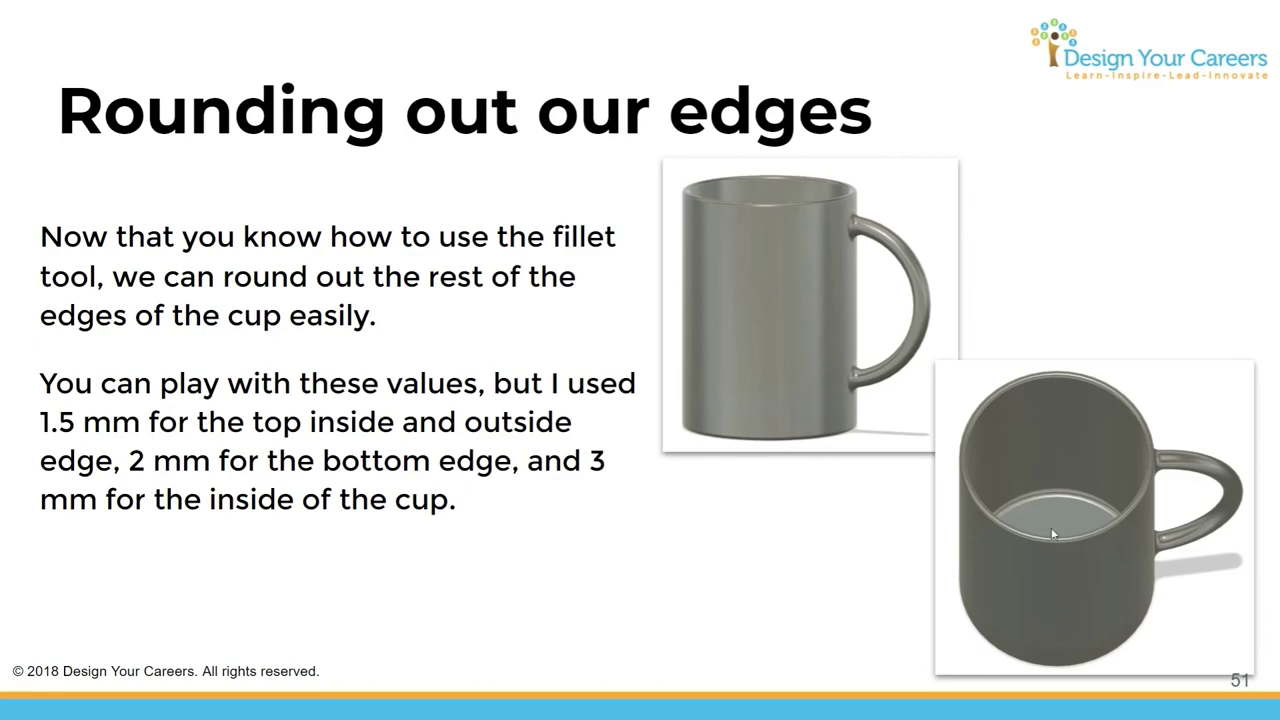
# Step: Switch back to Fusion 360 and start a 1.5 mm fillet on the inner and outer edges of the mug's rim
pyautogui.hotkey('alt', 'Tab')
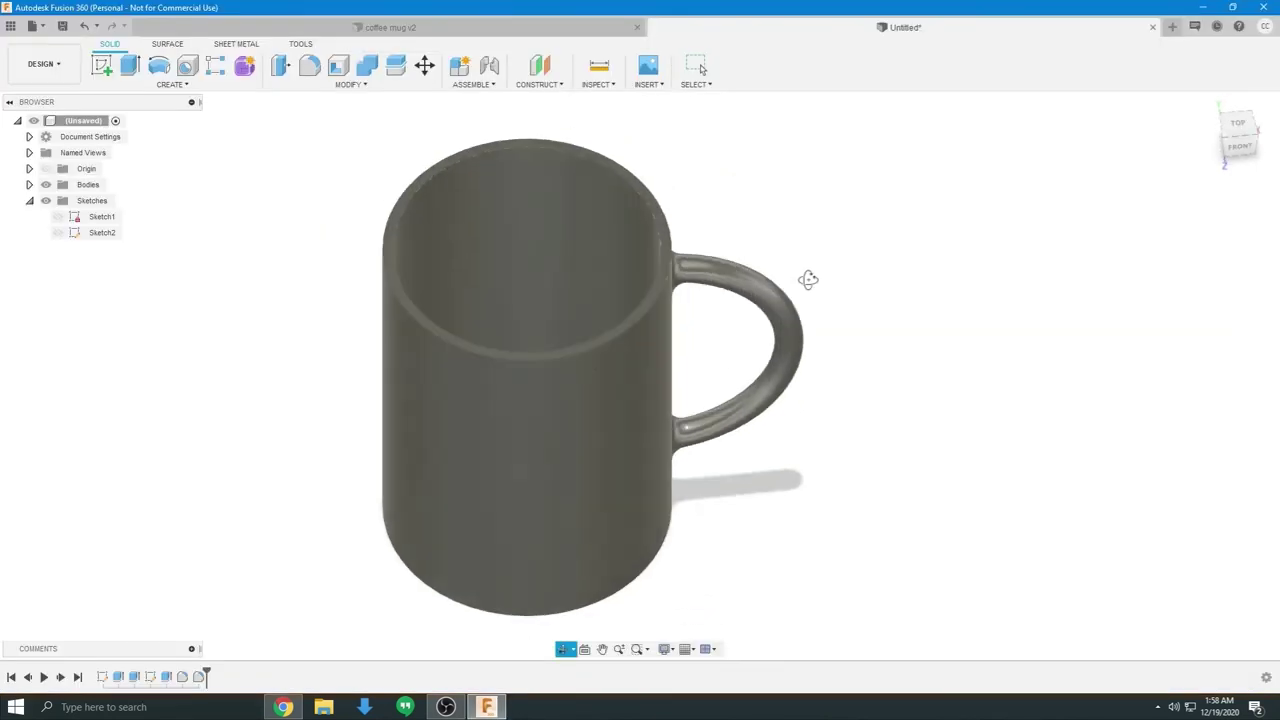
pyautogui.press('f')
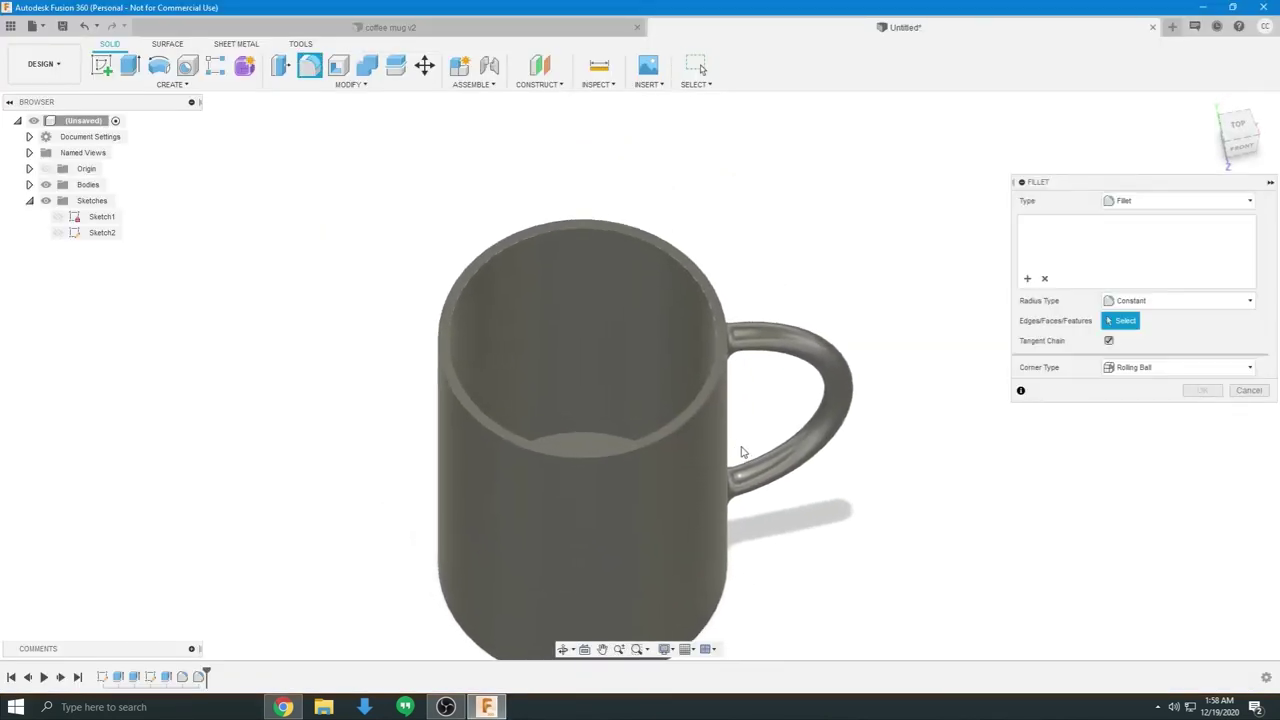
pyautogui.click(710, 399)
pyautogui.keyDown('shift'); pyautogui.moveTo(729, 466); pyautogui.dragTo(760, 430, button='middle'); pyautogui.keyUp('shift')
pyautogui.scroll(5, 770, 425)
pyautogui.keyDown('shift'); pyautogui.moveTo(770, 376); pyautogui.dragTo(770, 321, button='middle'); pyautogui.keyUp('shift')
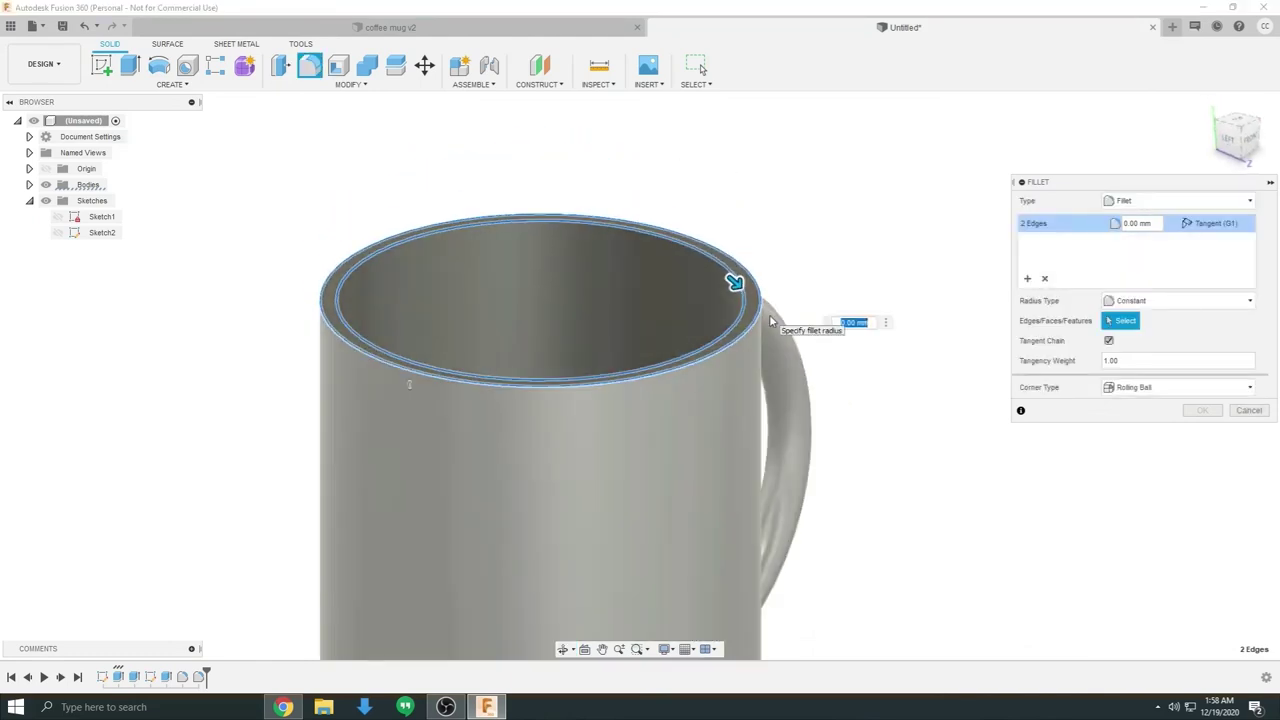
pyautogui.write('1.5')
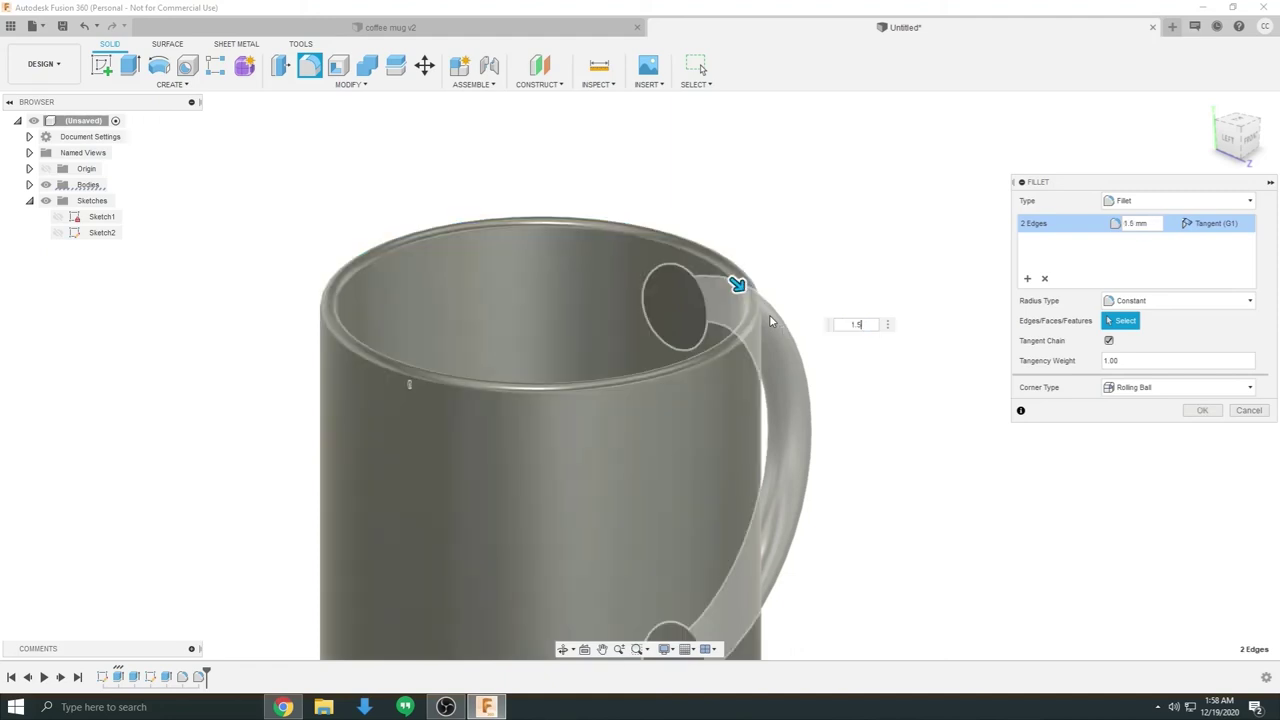
pyautogui.press('Return')
pyautogui.keyDown('shift'); pyautogui.moveTo(823, 285); pyautogui.dragTo(808, 326, button='middle'); pyautogui.keyUp('shift')
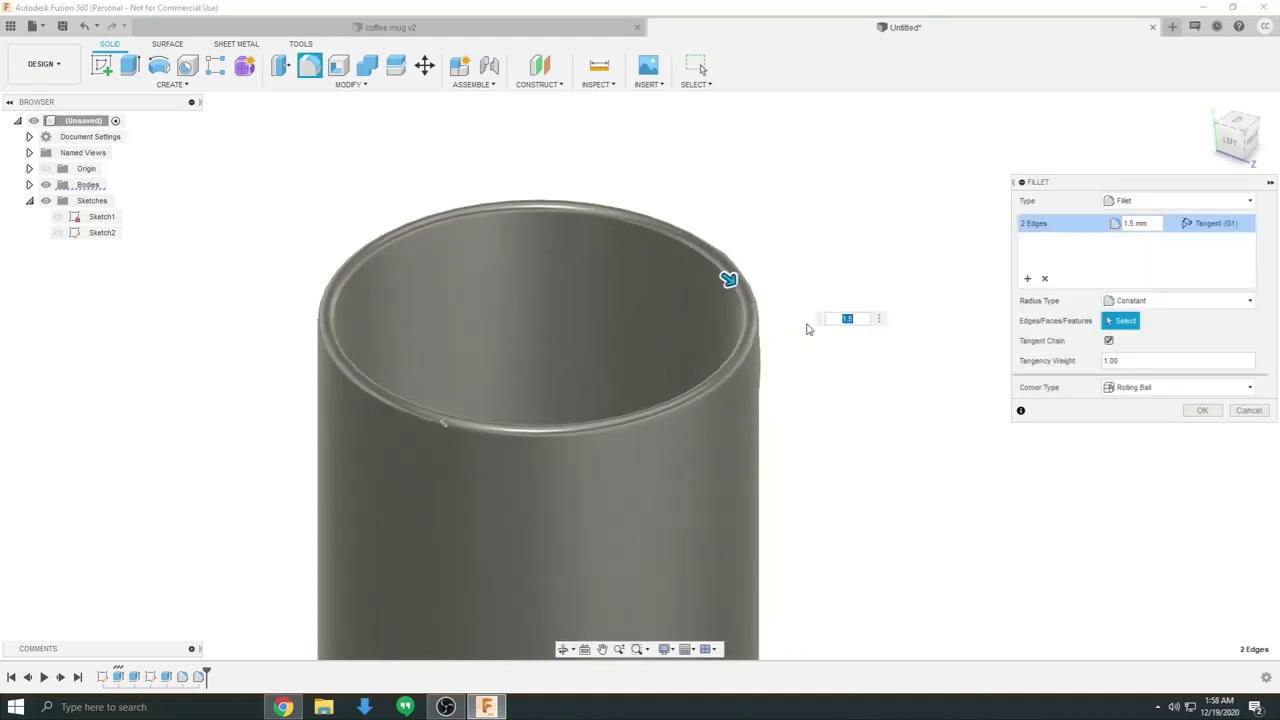
pyautogui.scroll(3, 778, 352)
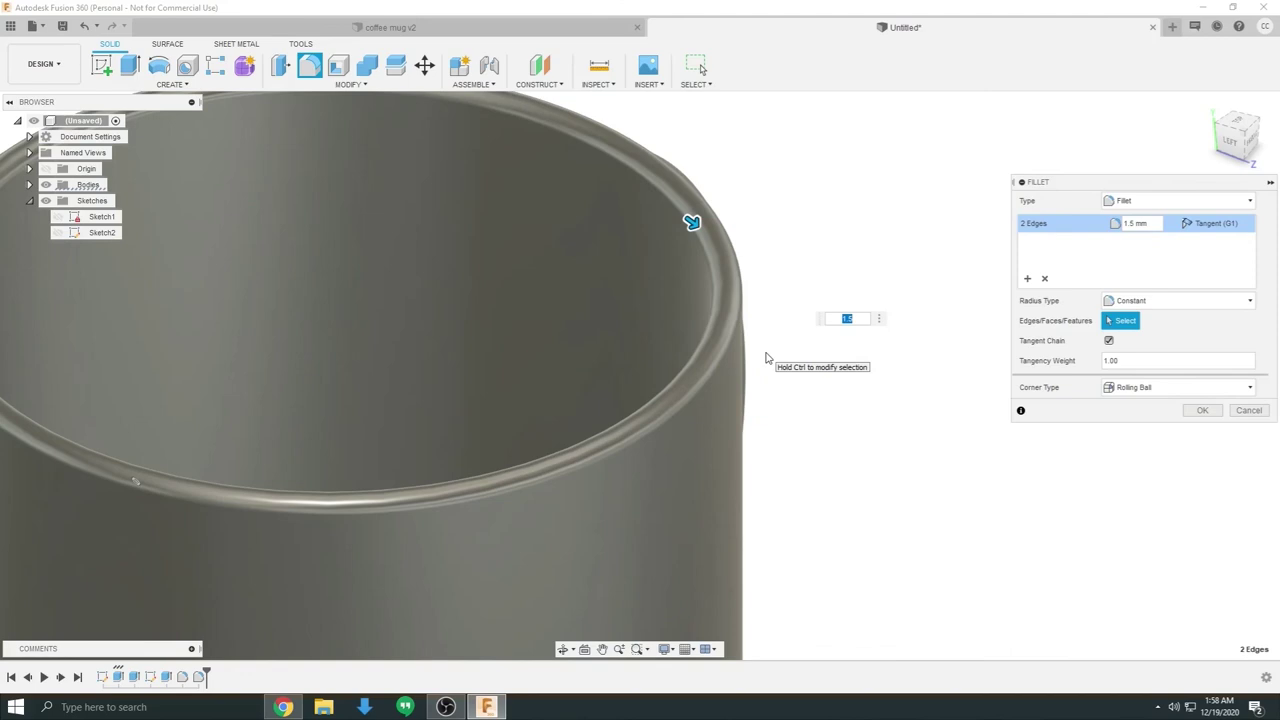
# Step: Compare rim fillet radii of 0.5 mm, 1.6 mm, 3 mm, 1.5 mm and 10 mm
pyautogui.press('BackSpace')
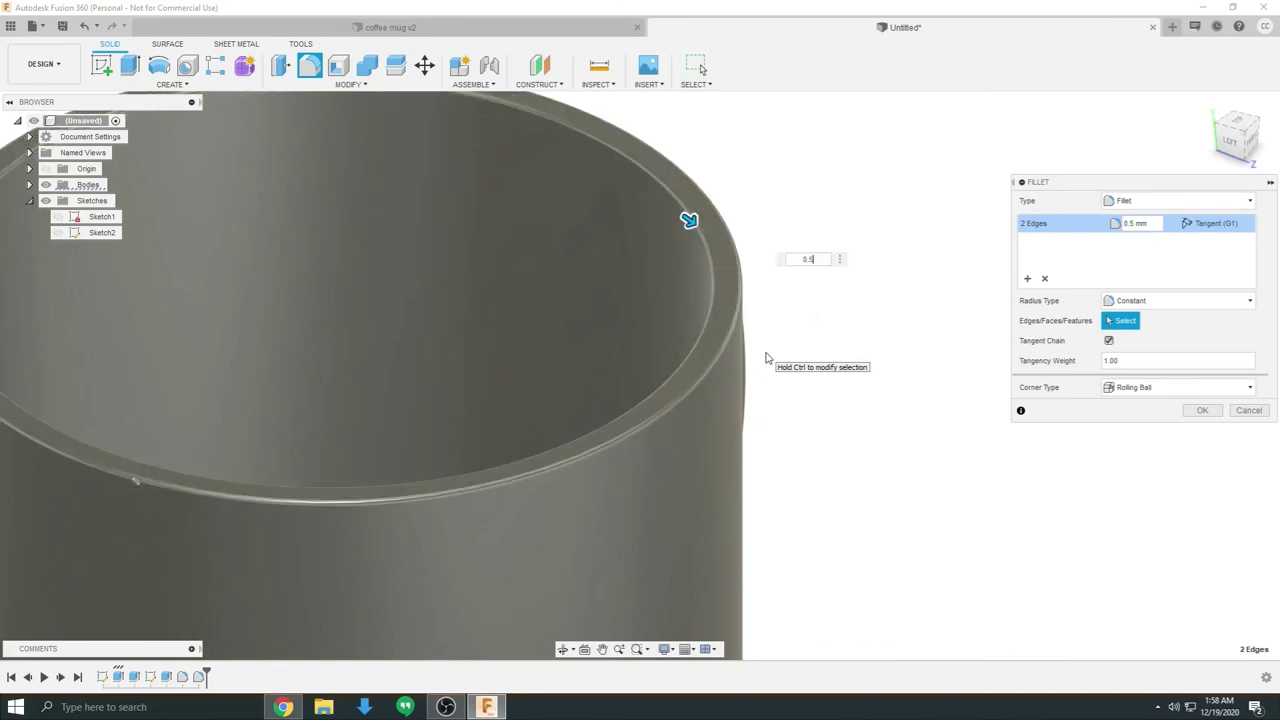
pyautogui.keyDown('shift'); pyautogui.moveTo(767, 358); pyautogui.dragTo(736, 338, button='middle'); pyautogui.keyUp('shift')
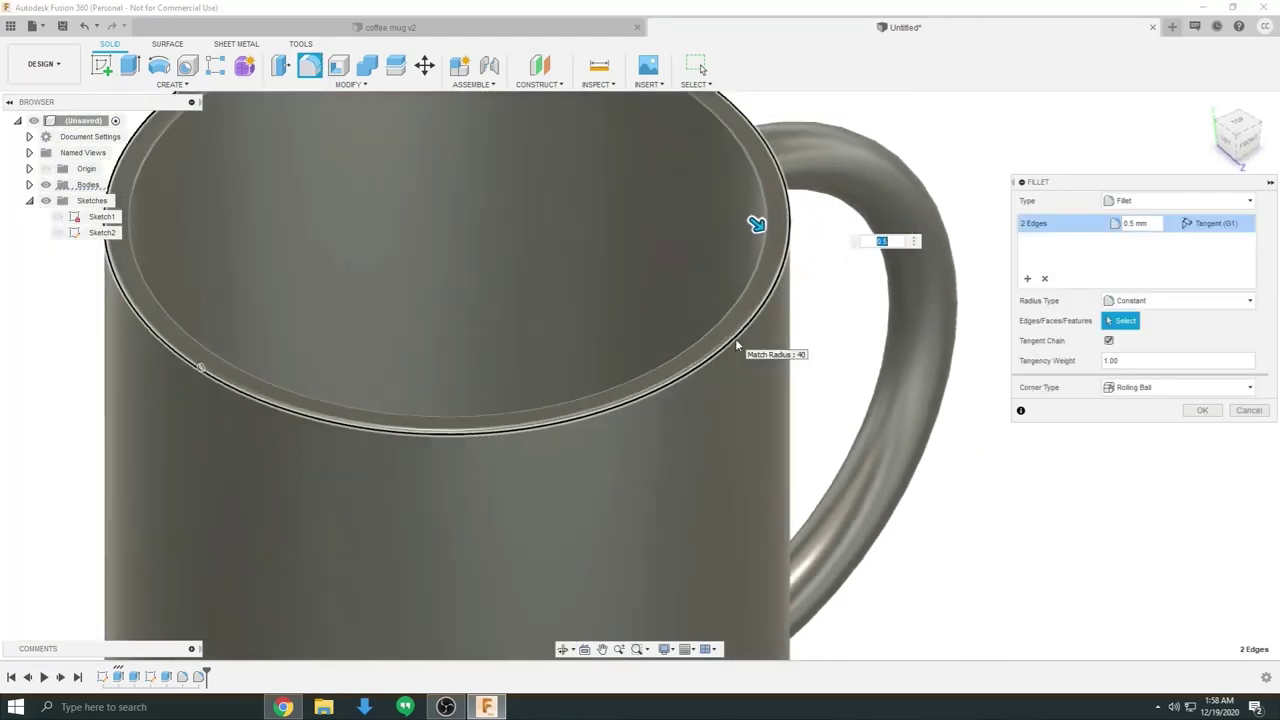
pyautogui.keyDown('shift'); pyautogui.moveTo(800, 300); pyautogui.dragTo(875, 409, button='middle'); pyautogui.keyUp('shift')
pyautogui.press('BackSpace')
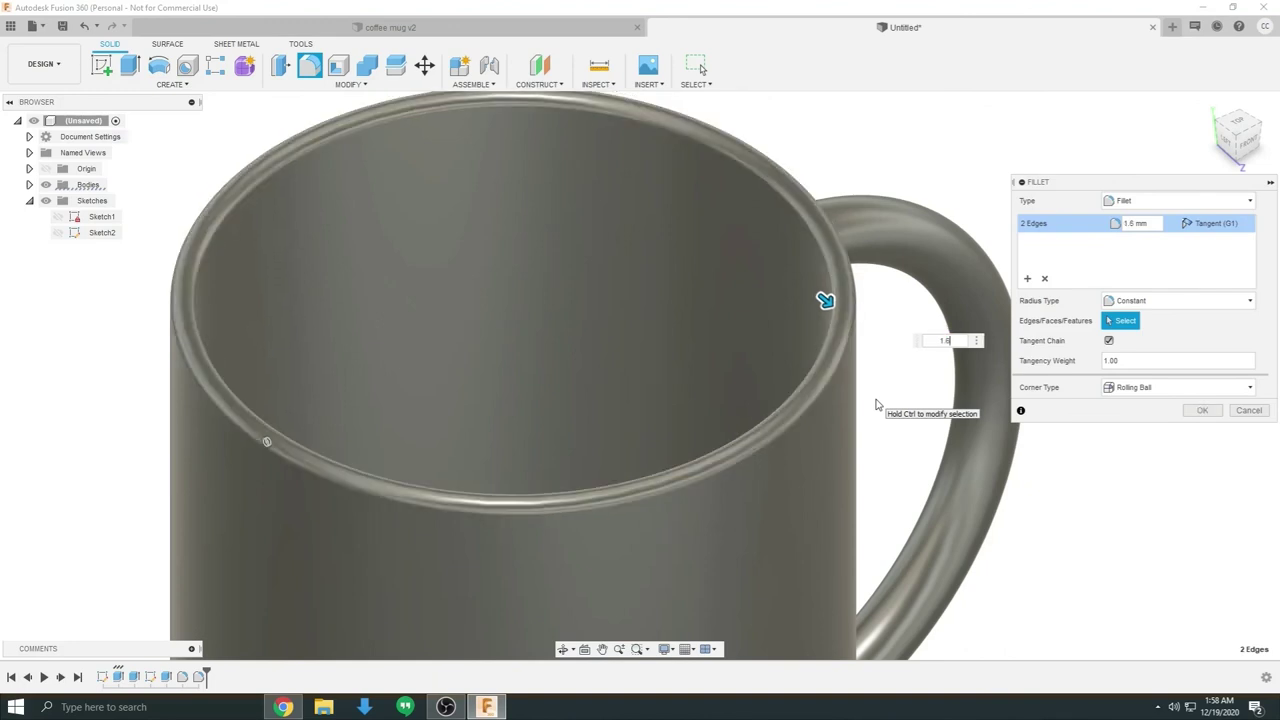
pyautogui.keyDown('shift'); pyautogui.moveTo(876, 405); pyautogui.dragTo(845, 429, button='middle'); pyautogui.keyUp('shift')
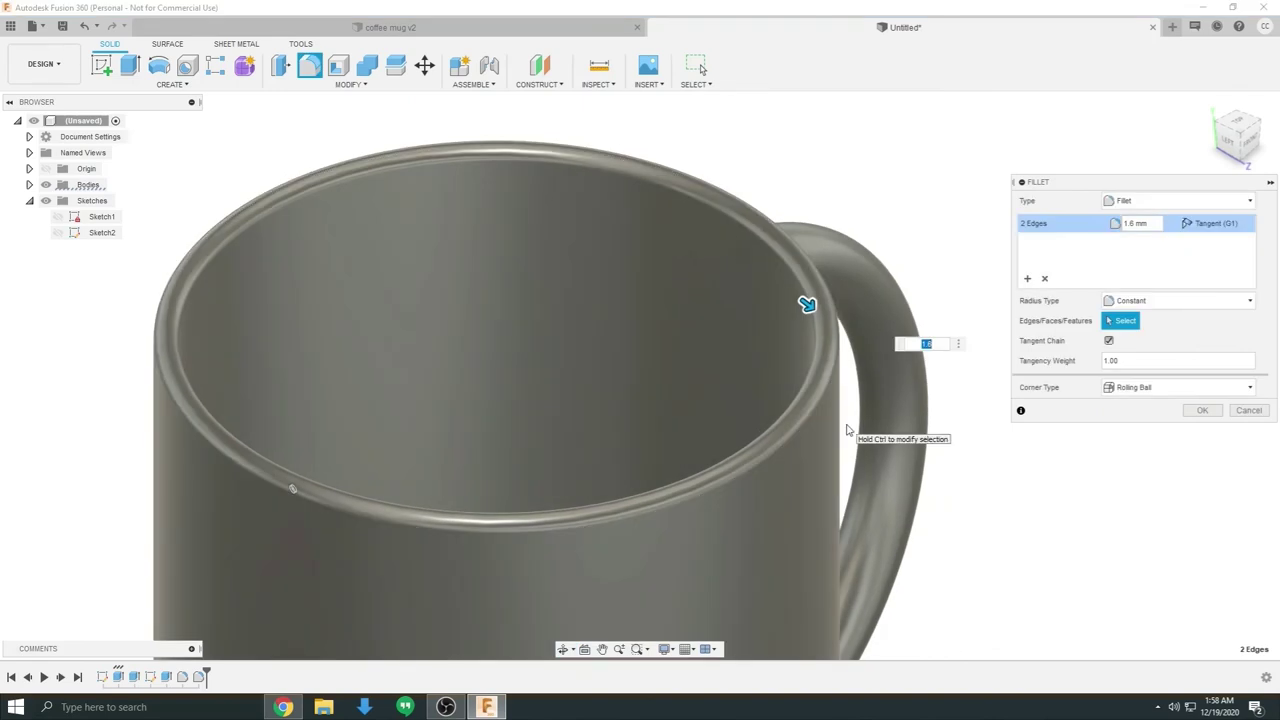
pyautogui.press('BackSpace')
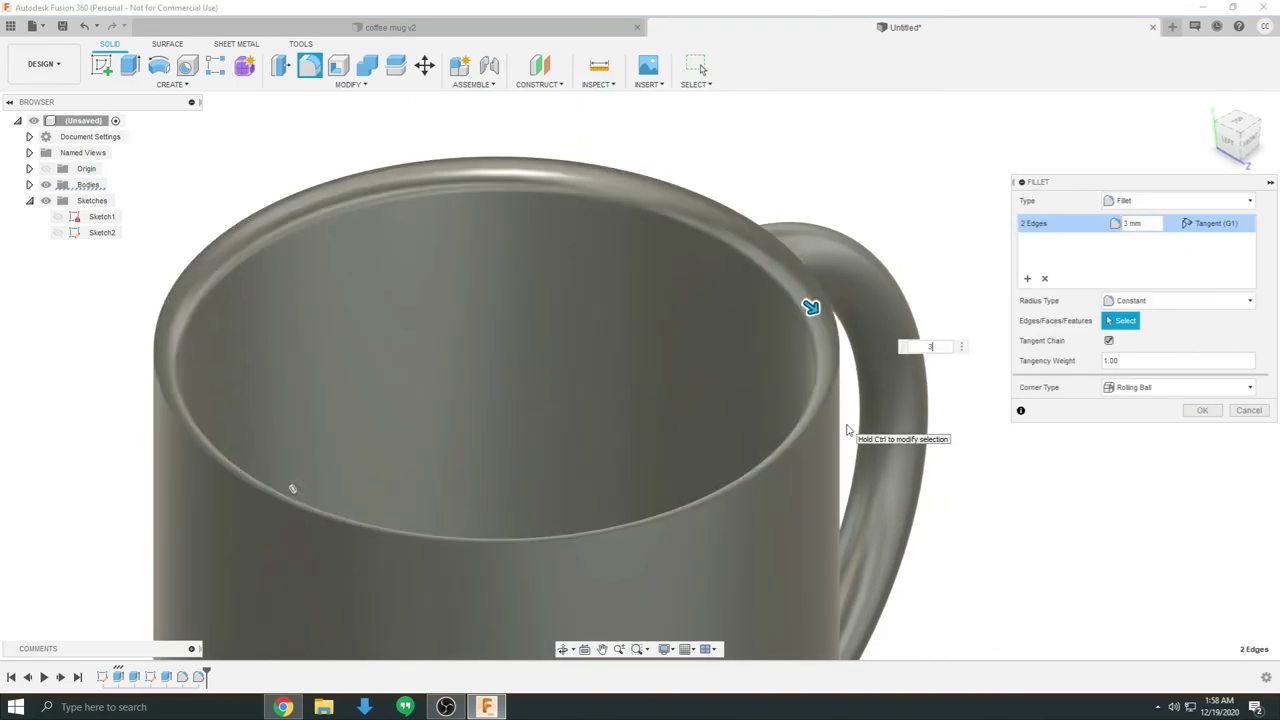
pyautogui.keyDown('shift'); pyautogui.moveTo(846, 430); pyautogui.dragTo(767, 485, button='middle'); pyautogui.keyUp('shift')
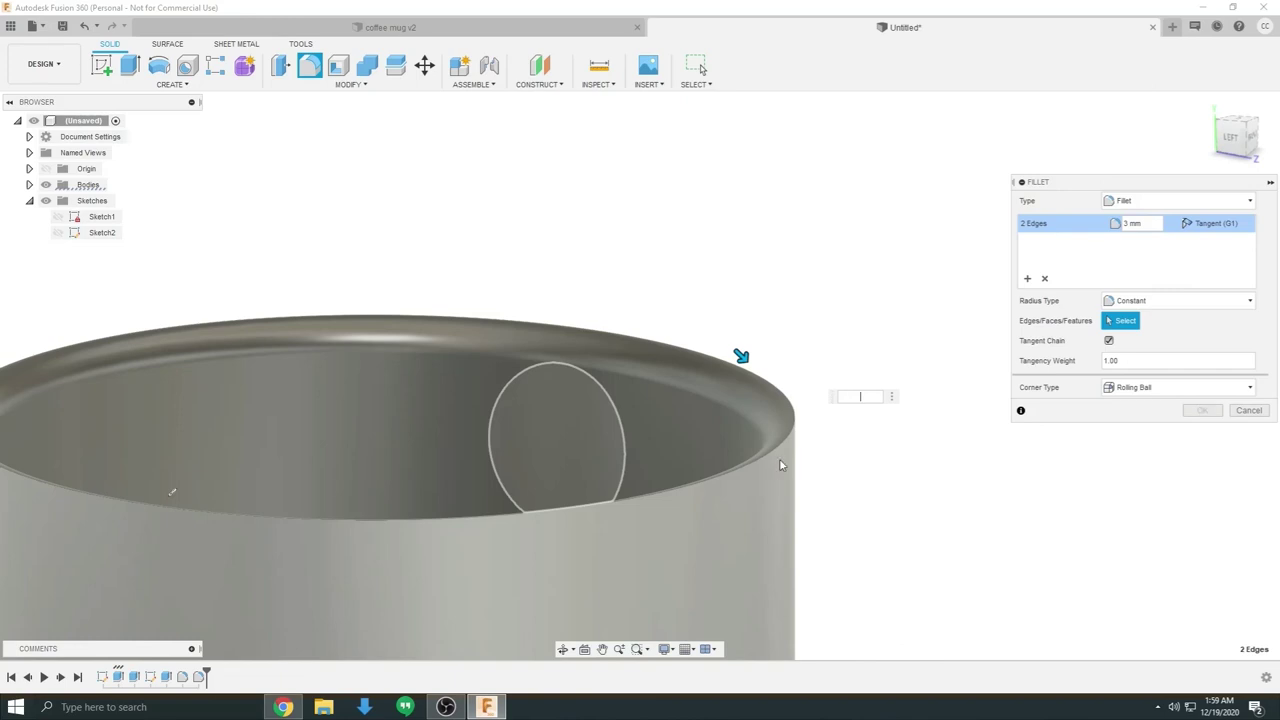
pyautogui.write('.5')
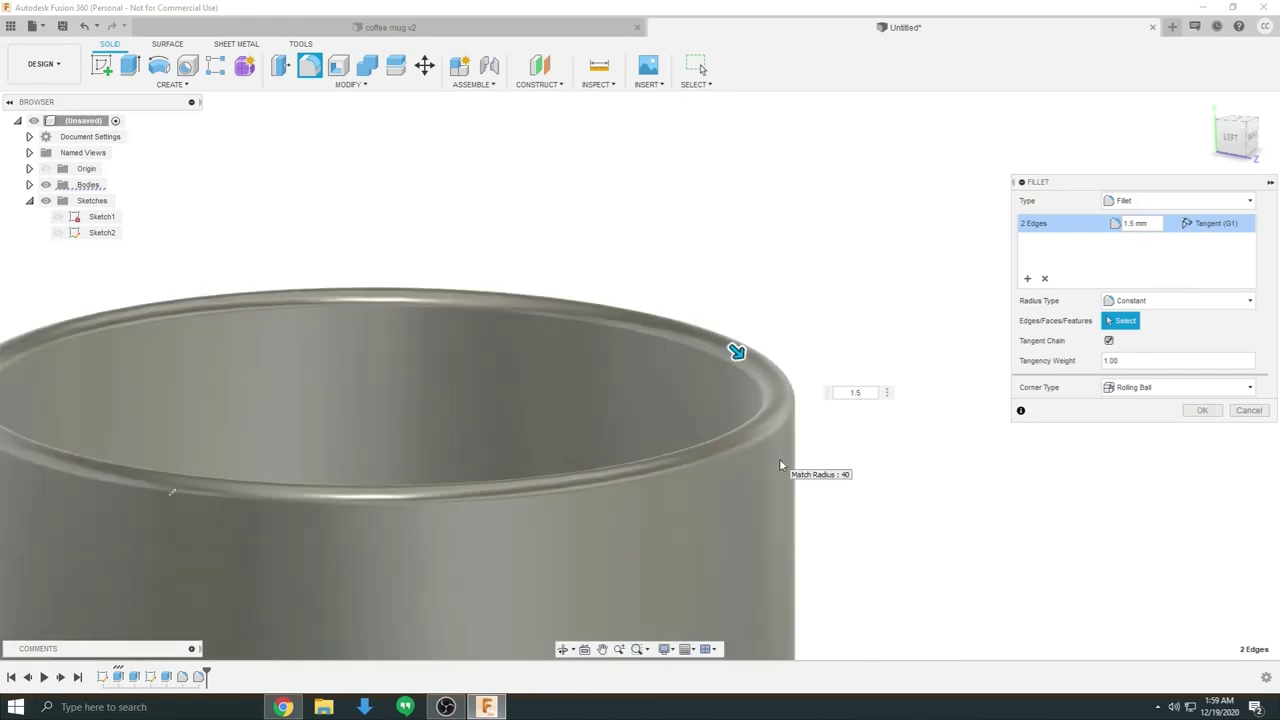
pyautogui.write('10')
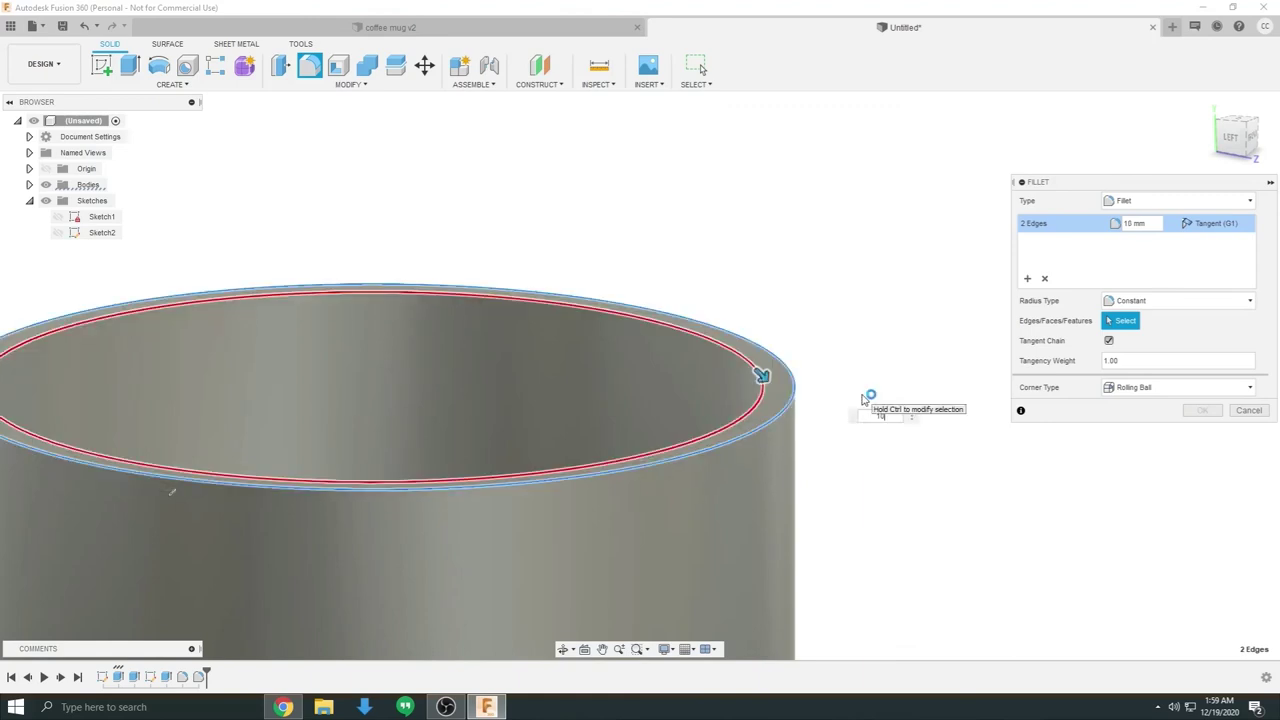
# Step: Inspect the rim edges, replace the oversized radius with a small one, and apply the rim fillet
pyautogui.keyDown('shift'); pyautogui.moveTo(823, 486); pyautogui.dragTo(837, 503, button='middle'); pyautogui.keyUp('shift')
pyautogui.keyDown('shift'); pyautogui.moveTo(826, 439); pyautogui.dragTo(909, 486, button='middle'); pyautogui.keyUp('shift')
pyautogui.scroll(2, 909, 486)
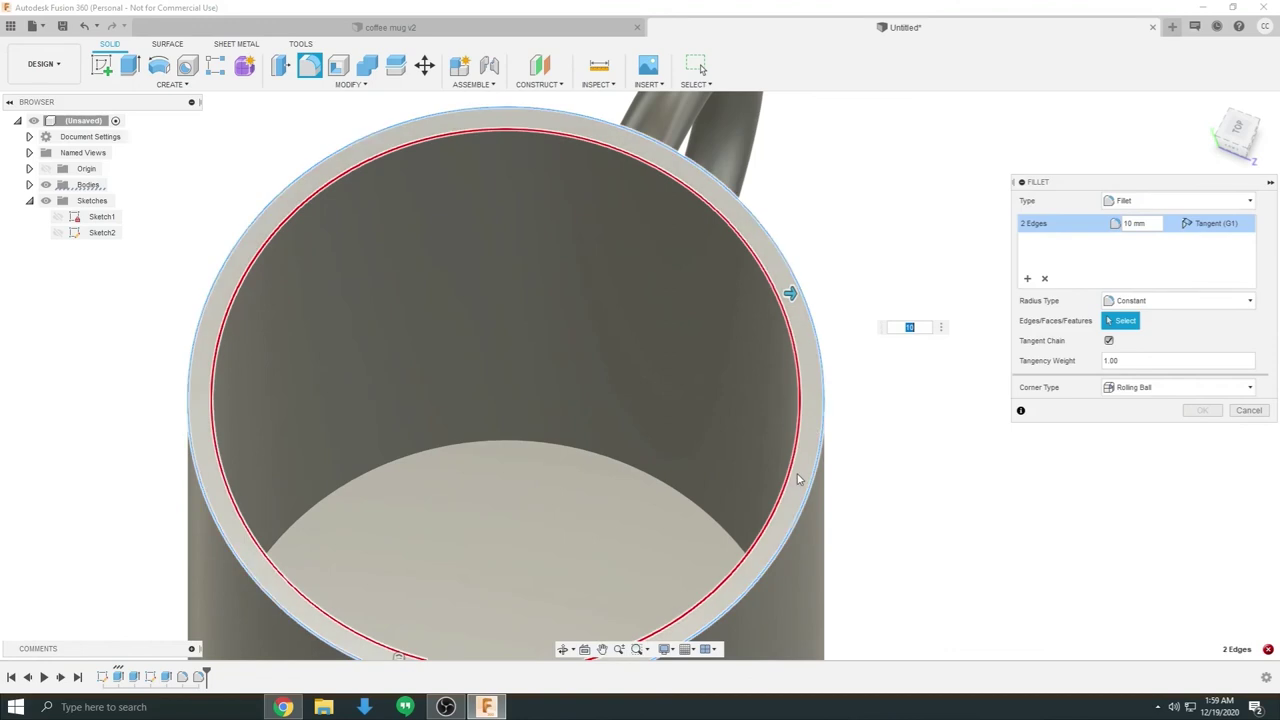
pyautogui.scroll(2, 840, 543)
pyautogui.keyDown('shift'); pyautogui.moveTo(840, 549); pyautogui.dragTo(836, 508, button='middle'); pyautogui.keyUp('shift')
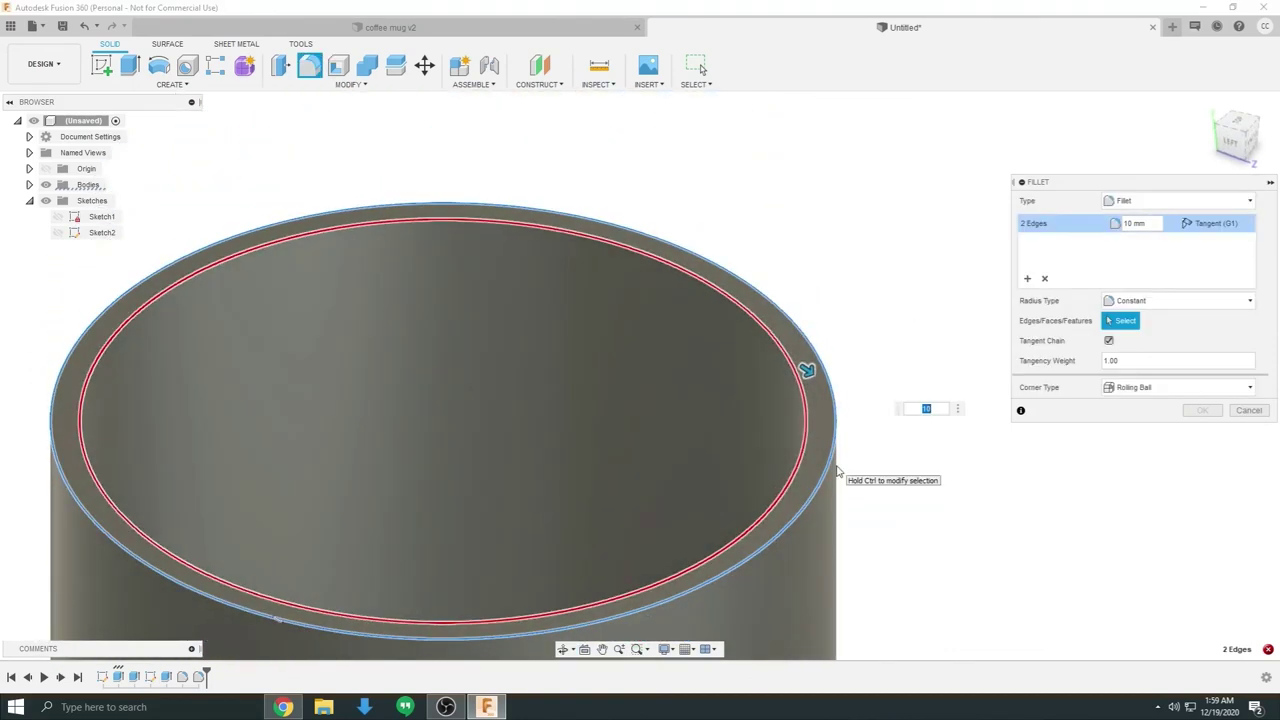
pyautogui.write('1')
pyautogui.press('Return')
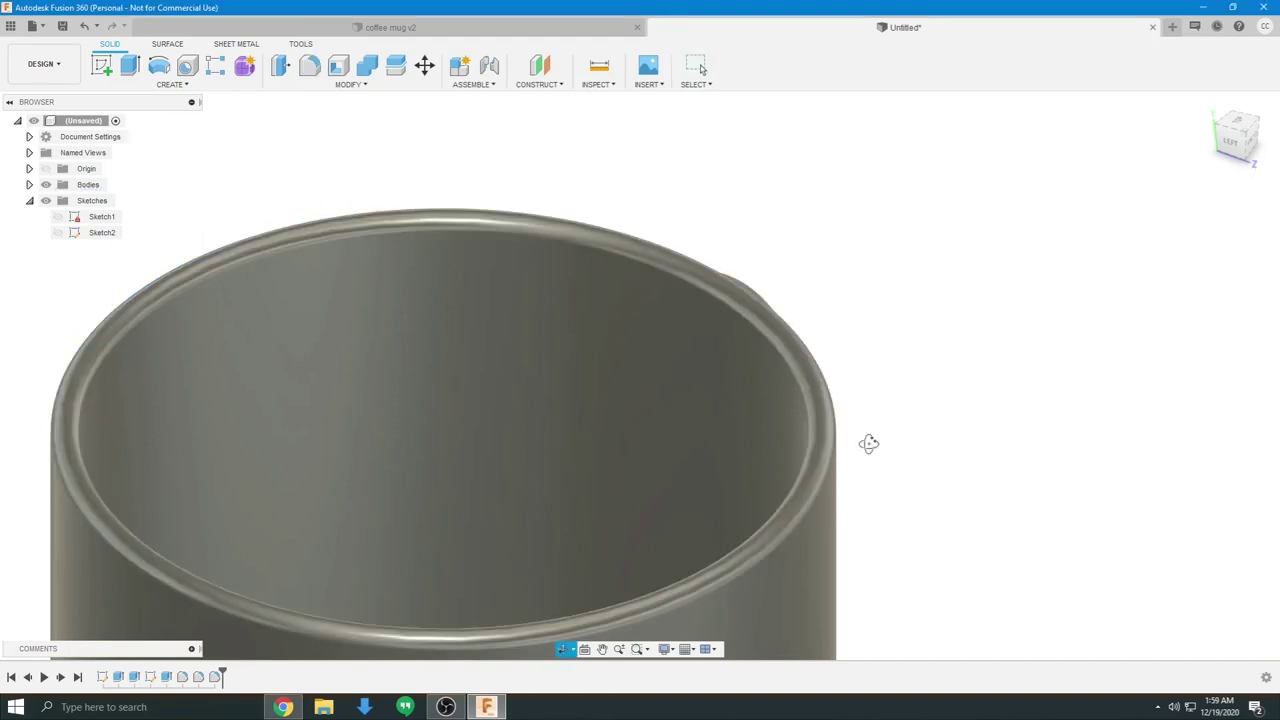
# Step: Fillet the outer bottom edge of the mug with a 2 mm radius
pyautogui.scroll(-6, 868, 443)
pyautogui.moveTo(980, 500); pyautogui.dragTo(883, 363, button='middle')
pyautogui.keyDown('shift'); pyautogui.moveTo(925, 492); pyautogui.dragTo(786, 486, button='middle'); pyautogui.keyUp('shift')
pyautogui.press('f')
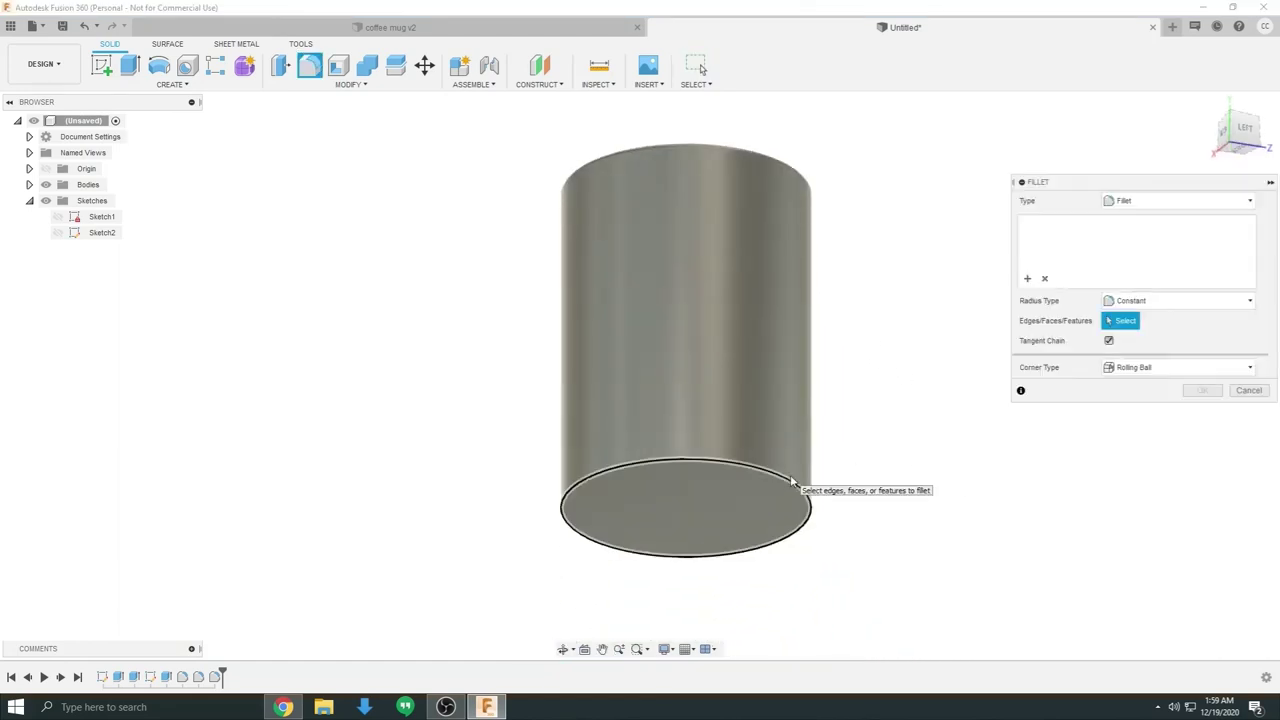
pyautogui.click(790, 481)
pyautogui.write('2')
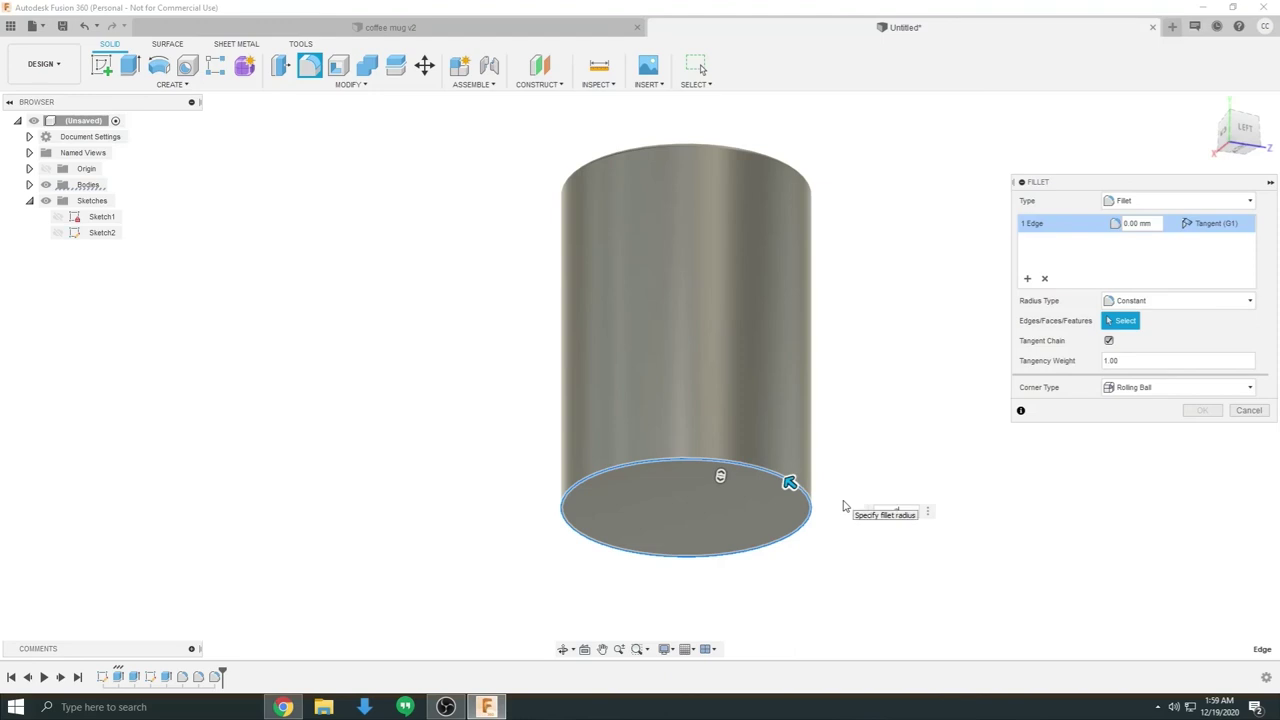
pyautogui.keyDown('shift'); pyautogui.moveTo(843, 506); pyautogui.dragTo(743, 467, button='middle'); pyautogui.keyUp('shift')
pyautogui.scroll(3, 800, 440)
pyautogui.keyDown('shift'); pyautogui.moveTo(880, 420); pyautogui.dragTo(686, 531, button='middle'); pyautogui.keyUp('shift')
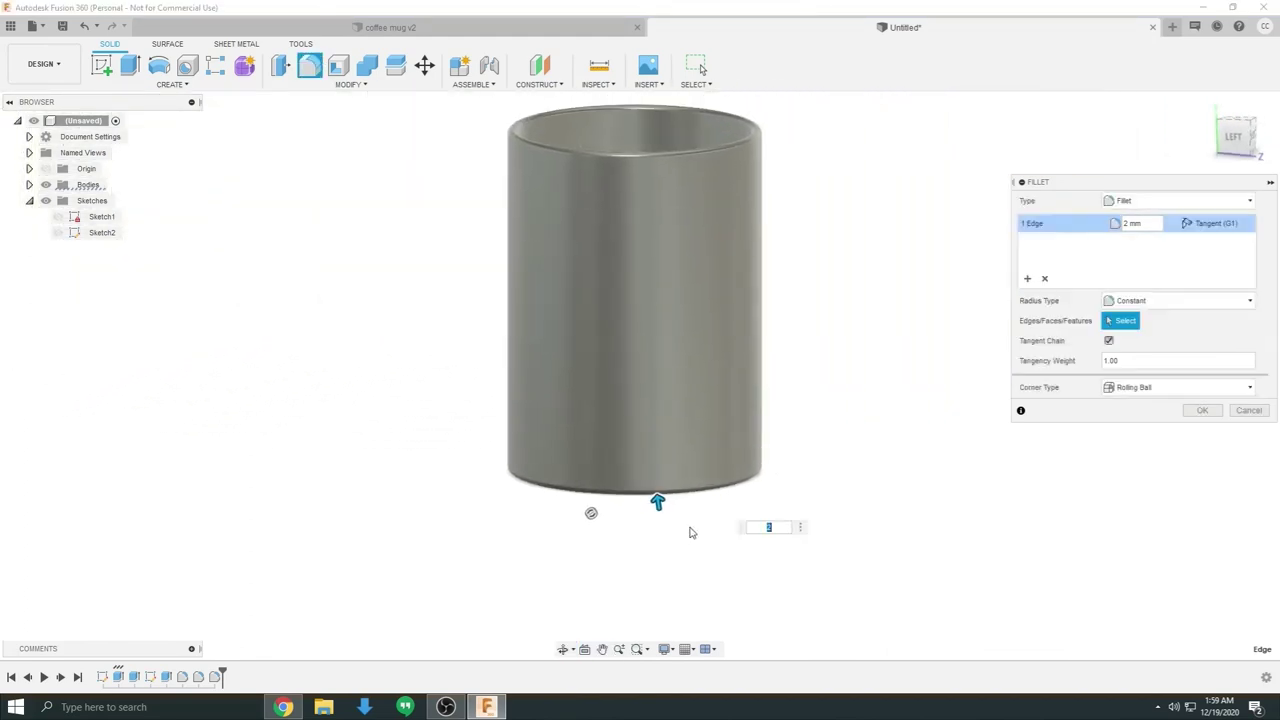
pyautogui.press('Return')
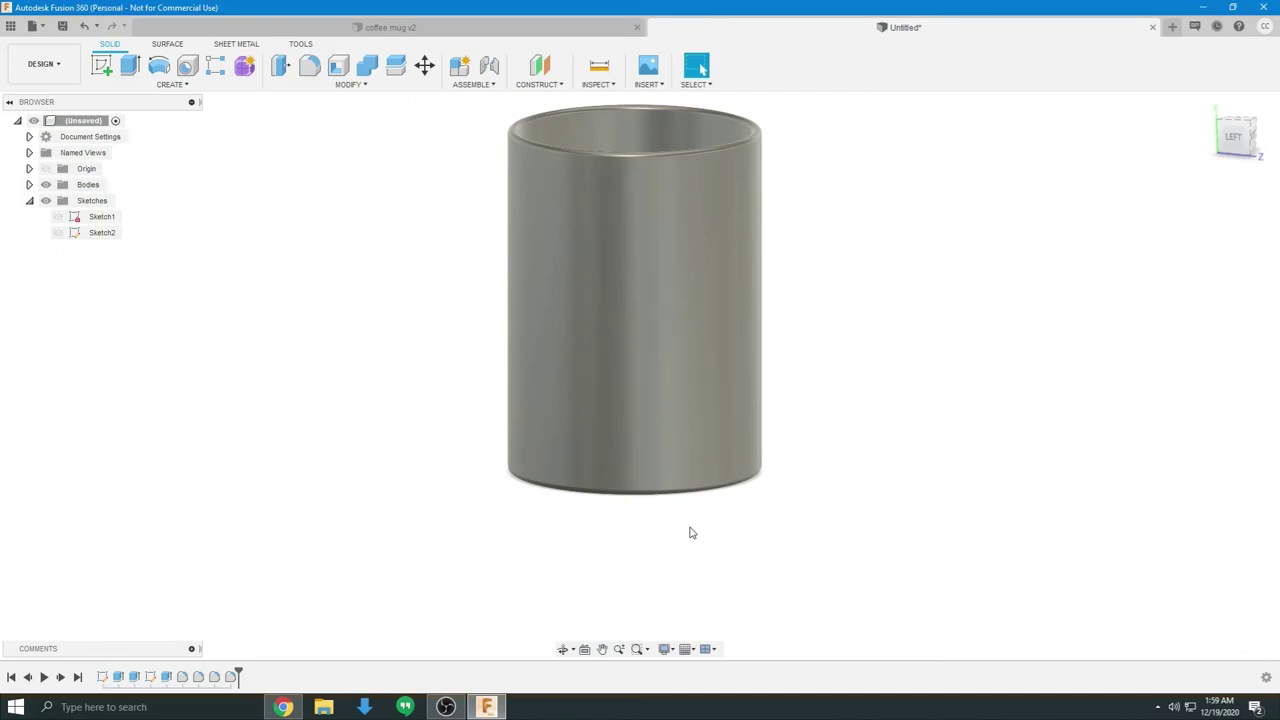
# Step: Start a 3 mm fillet on the edge where the mug's inner wall meets its floor
pyautogui.keyDown('shift'); pyautogui.moveTo(914, 423); pyautogui.dragTo(818, 504, button='middle'); pyautogui.keyUp('shift')
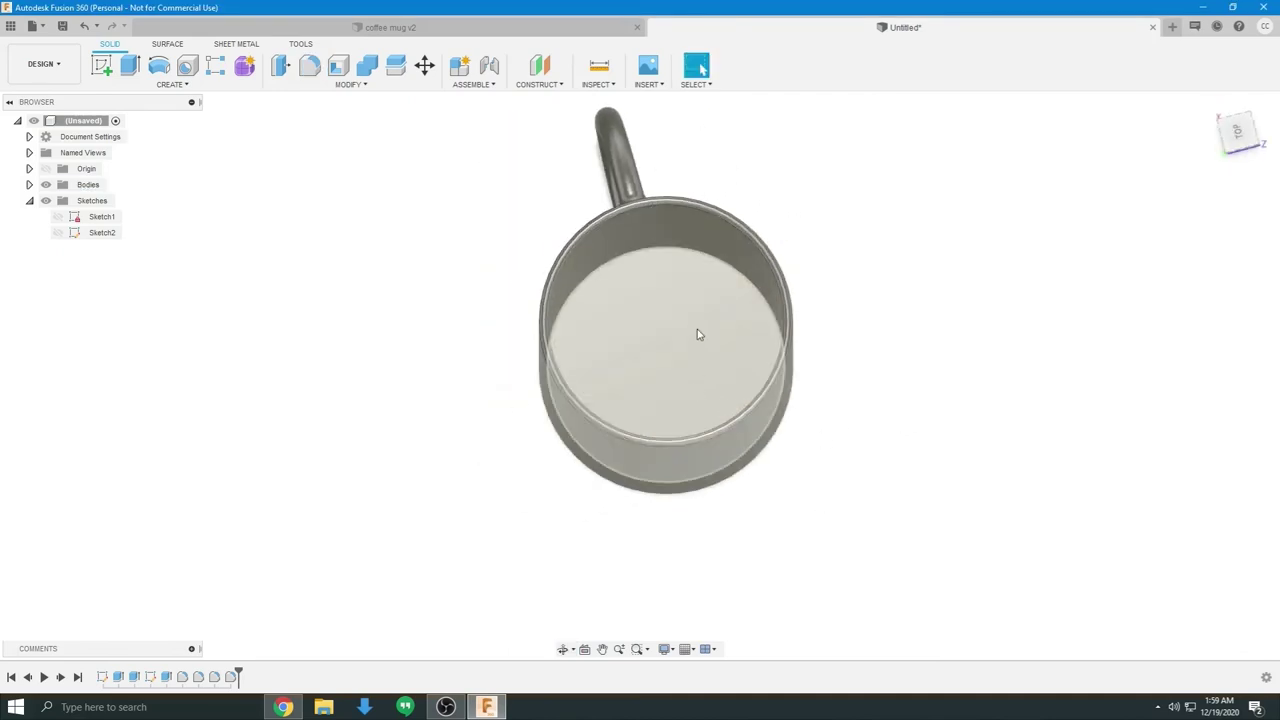
pyautogui.keyDown('shift'); pyautogui.moveTo(709, 306); pyautogui.dragTo(863, 360, button='middle'); pyautogui.keyUp('shift')
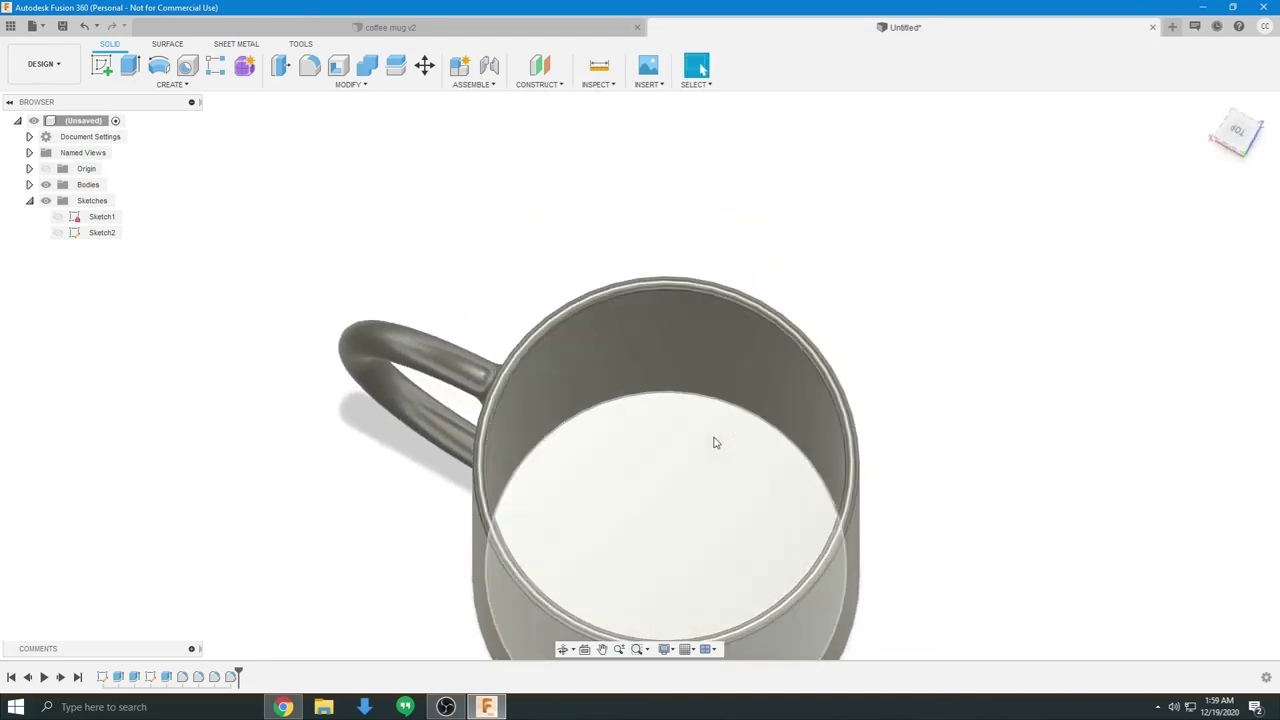
pyautogui.scroll(2, 771, 463)
pyautogui.moveTo(771, 463); pyautogui.dragTo(766, 377, button='middle')
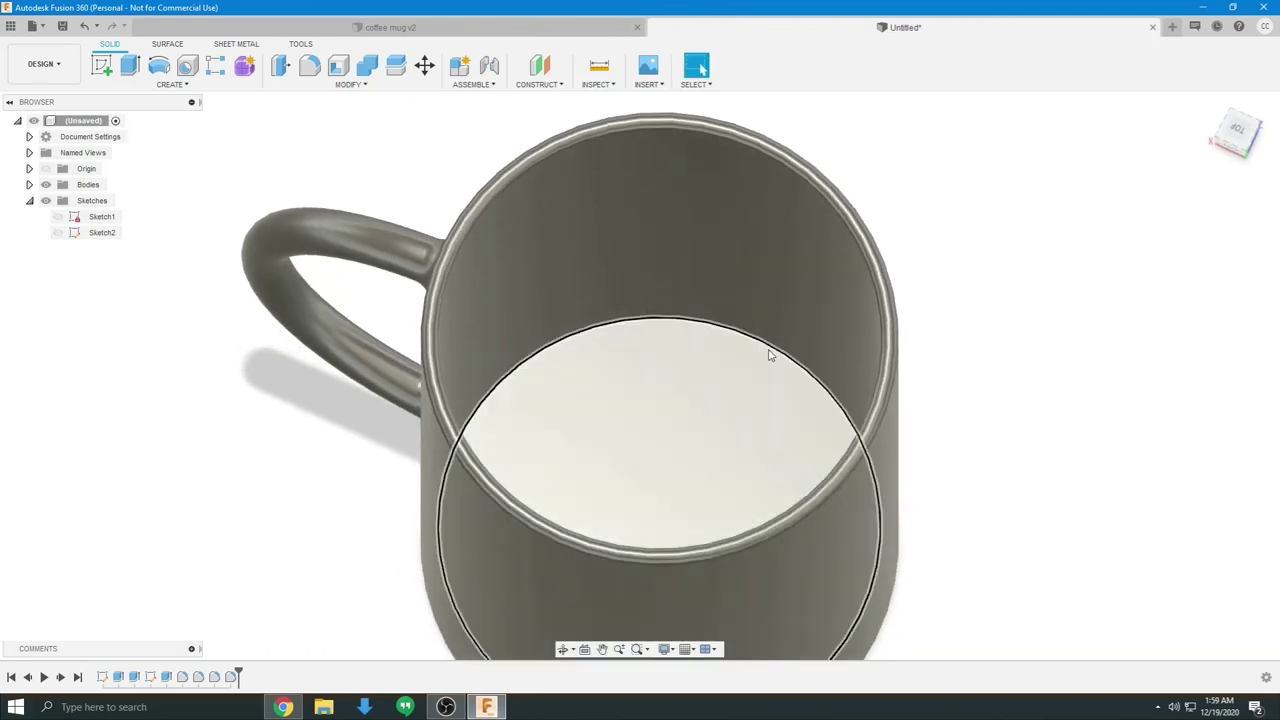
pyautogui.press('f')
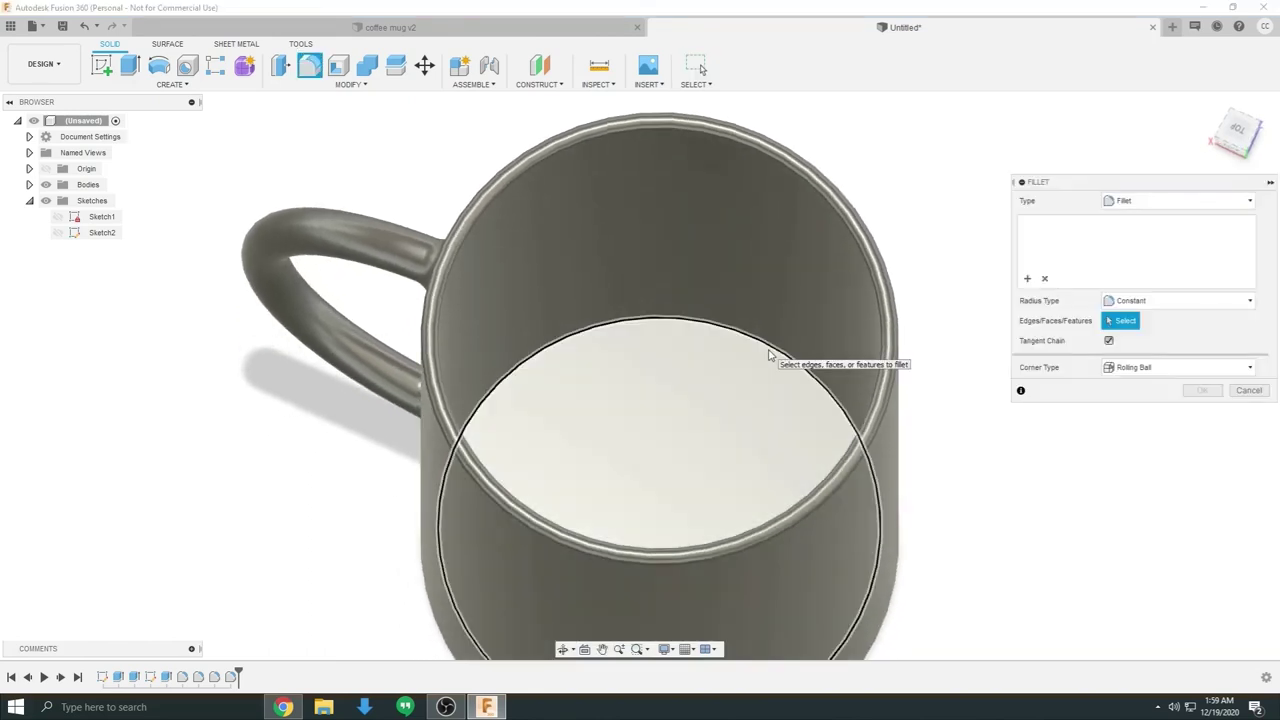
pyautogui.click(769, 354)
pyautogui.keyDown('shift'); pyautogui.moveTo(743, 423); pyautogui.dragTo(771, 424, button='middle'); pyautogui.keyUp('shift')
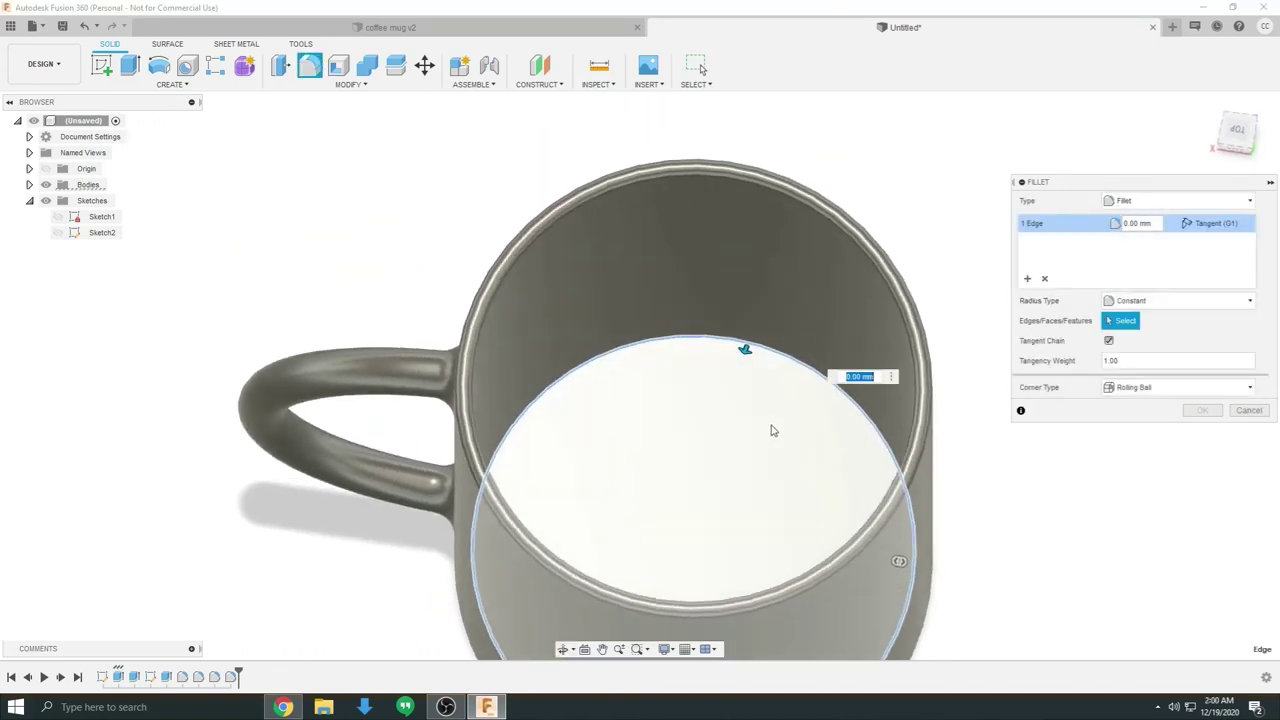
pyautogui.write('3')
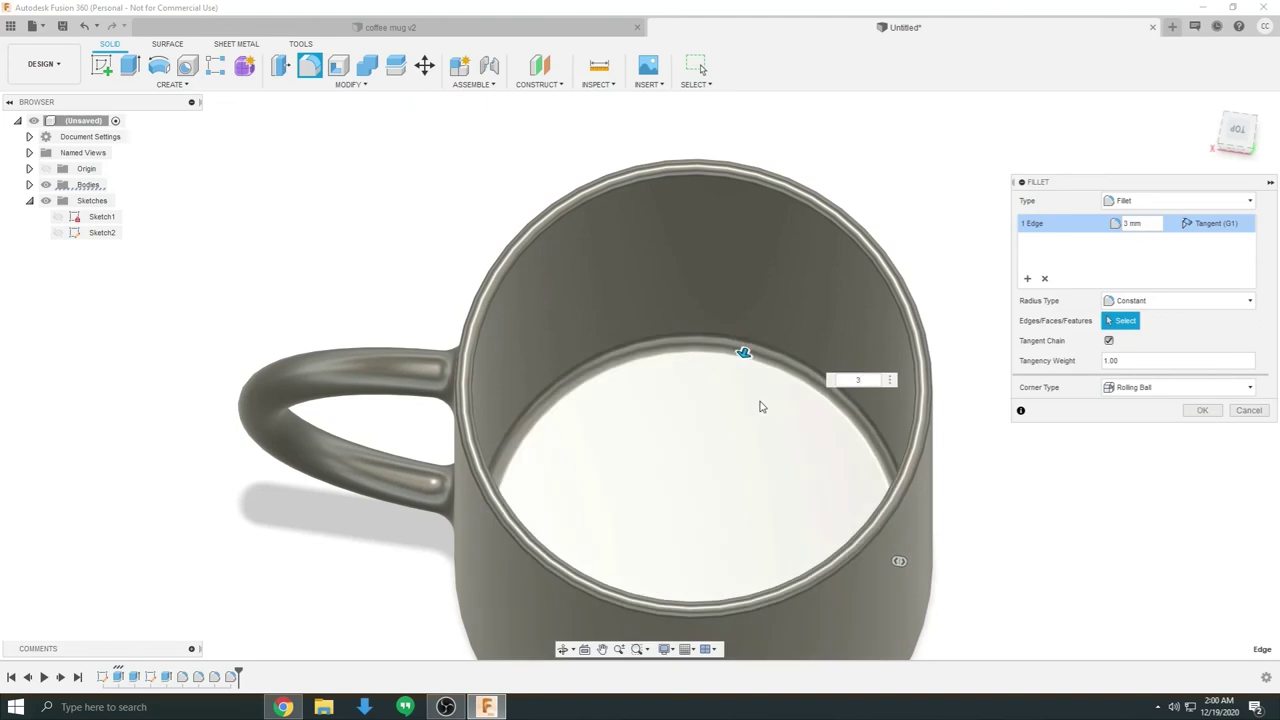
# Step: Try a 30 mm radius for the inside bottom edge fillet and inspect it from several angles
pyautogui.moveTo(691, 423); pyautogui.dragTo(737, 366, button='middle')
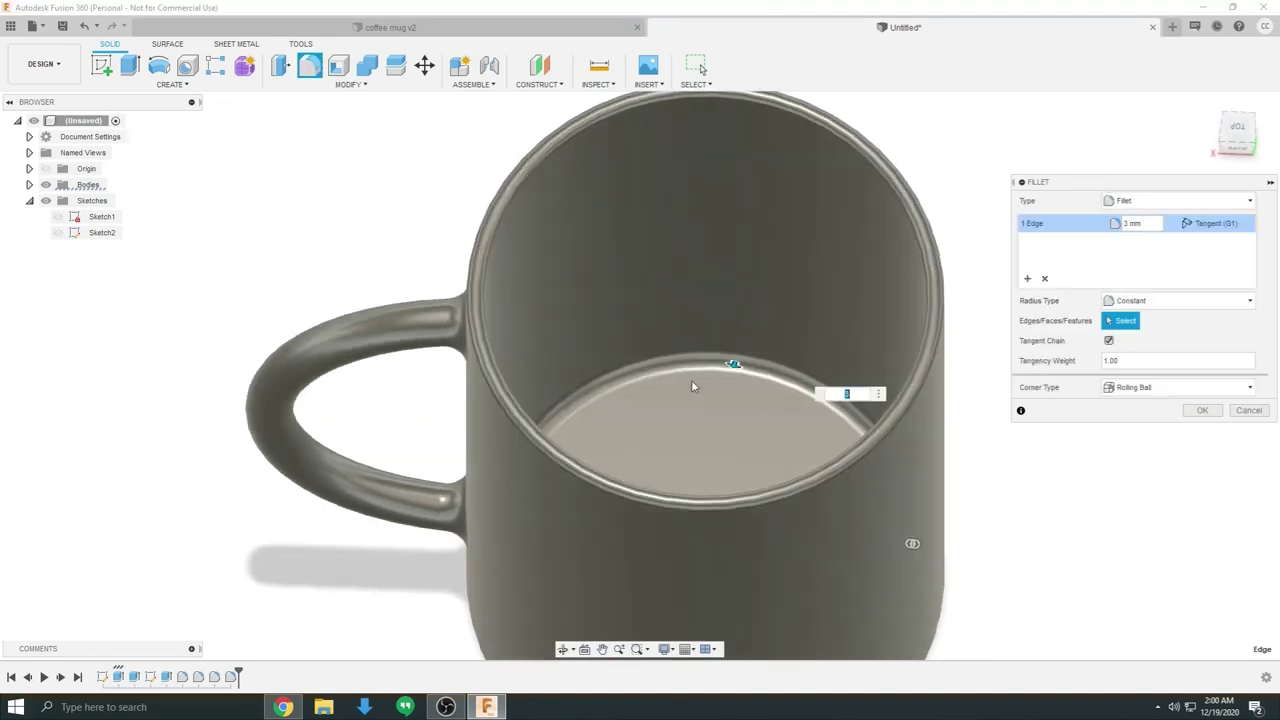
pyautogui.keyDown('shift'); pyautogui.moveTo(846, 408); pyautogui.dragTo(872, 506, button='middle'); pyautogui.keyUp('shift')
pyautogui.keyDown('shift'); pyautogui.moveTo(740, 286); pyautogui.dragTo(719, 352, button='middle'); pyautogui.keyUp('shift')
pyautogui.write('30')
pyautogui.keyDown('shift'); pyautogui.moveTo(738, 260); pyautogui.dragTo(712, 395, button='middle'); pyautogui.keyUp('shift')
pyautogui.keyDown('shift'); pyautogui.moveTo(723, 317); pyautogui.dragTo(822, 286, button='middle'); pyautogui.keyUp('shift')
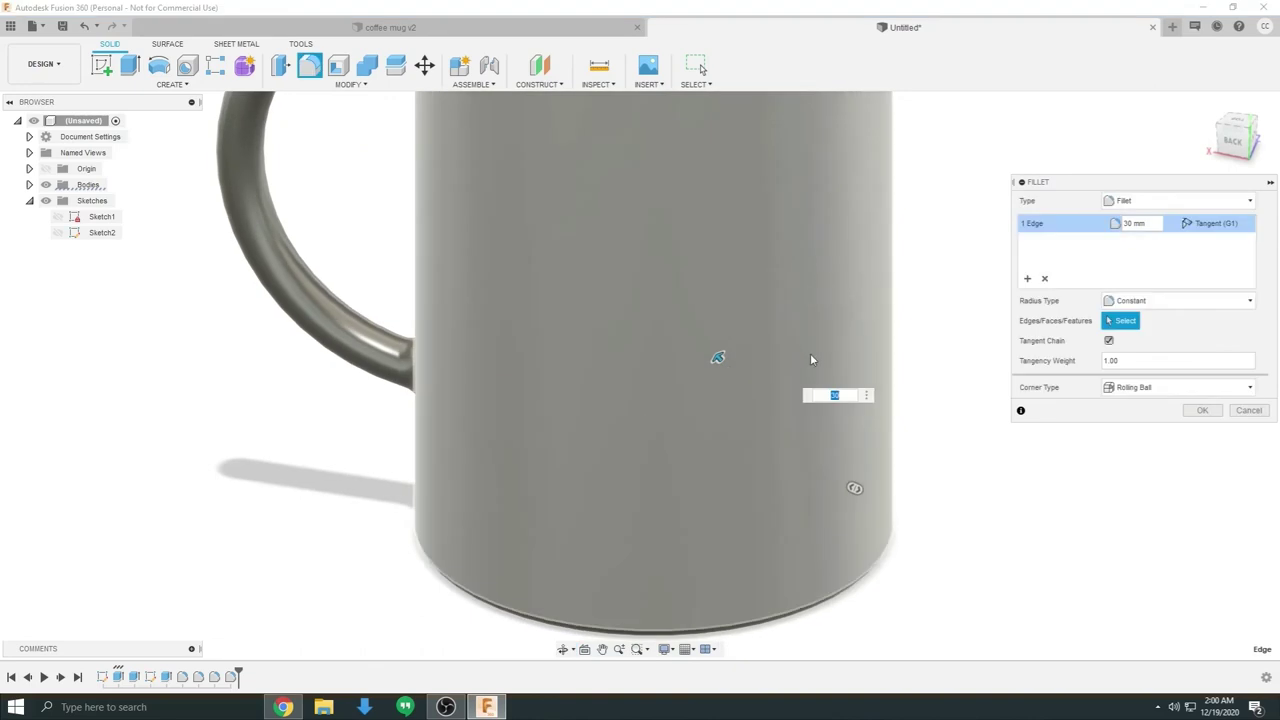
pyautogui.keyDown('shift'); pyautogui.moveTo(811, 360); pyautogui.dragTo(783, 336, button='middle'); pyautogui.keyUp('shift')
pyautogui.keyDown('shift'); pyautogui.moveTo(740, 431); pyautogui.dragTo(674, 336, button='middle'); pyautogui.keyUp('shift')
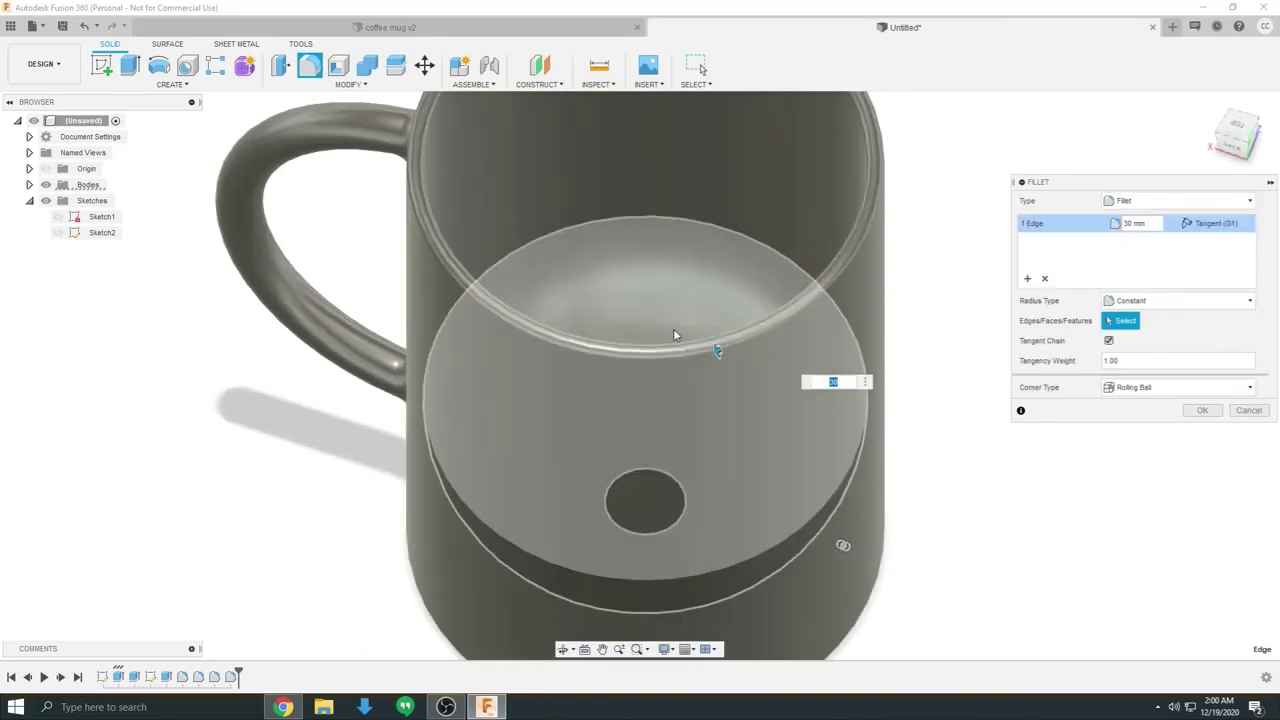
# Step: Set the inside bottom edge fillet radius to 1 mm, apply it, and check the whole mug
pyautogui.write('1')
pyautogui.press('Return')
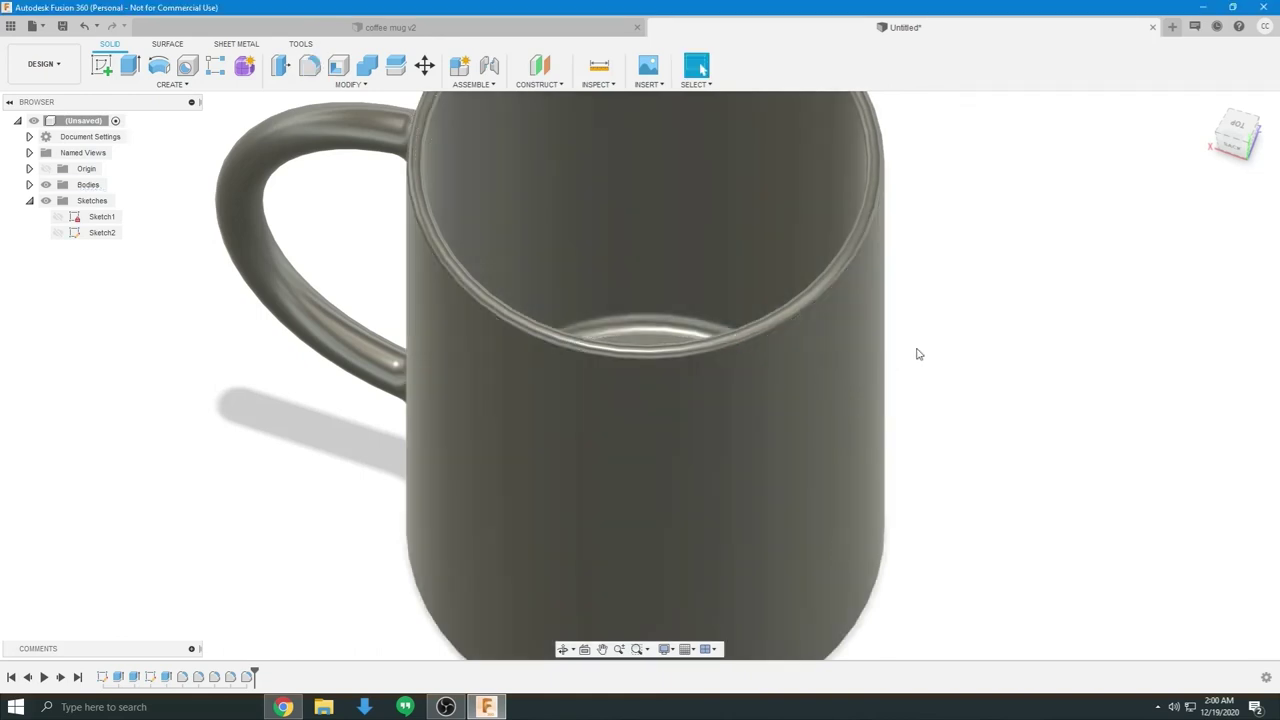
pyautogui.scroll(-3, 918, 354)
pyautogui.keyDown('shift'); pyautogui.moveTo(931, 354); pyautogui.dragTo(794, 389, button='middle'); pyautogui.keyUp('shift')
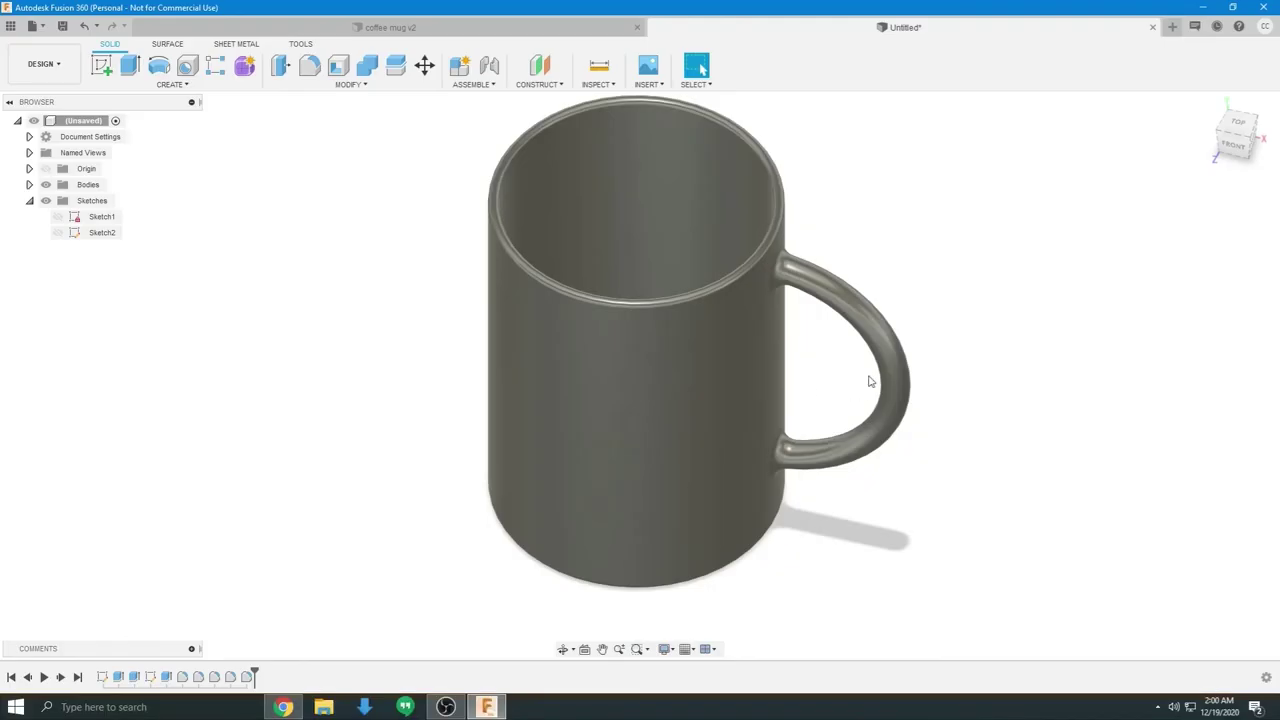
pyautogui.keyDown('shift'); pyautogui.moveTo(906, 372); pyautogui.dragTo(805, 402, button='middle'); pyautogui.keyUp('shift')
pyautogui.press('Escape')
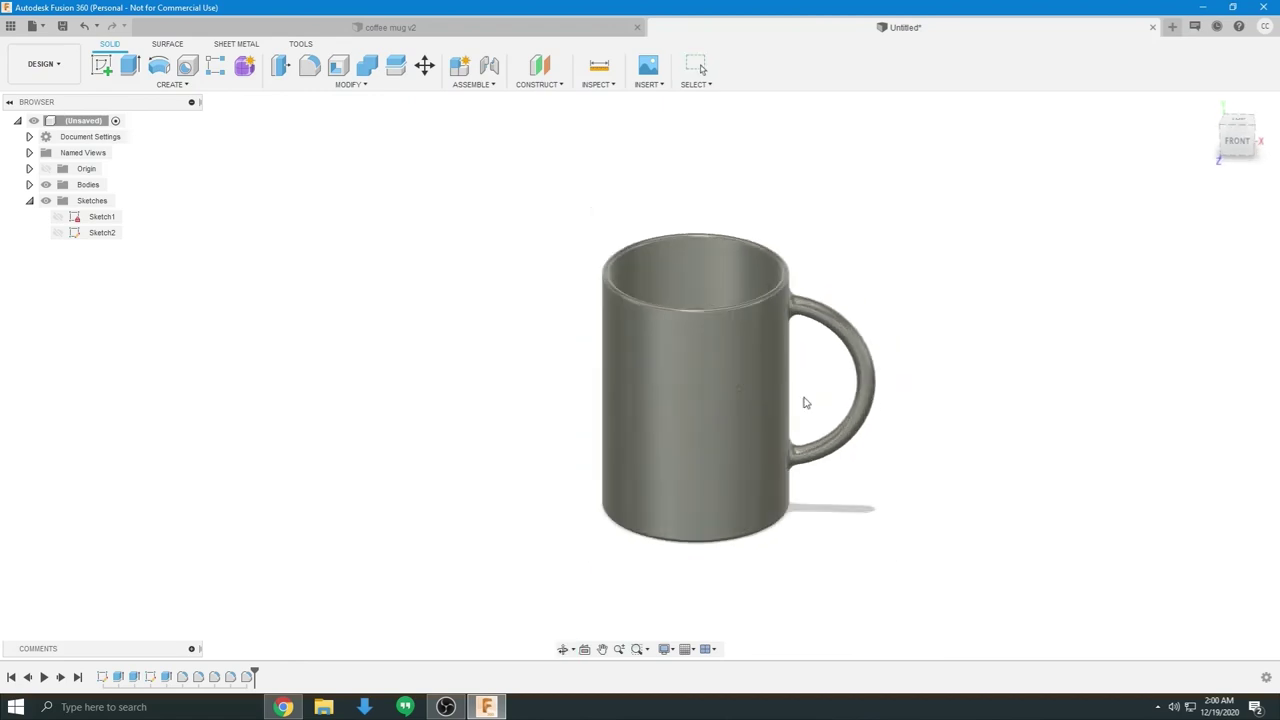
pyautogui.hotkey('alt', 'Tab')
pyautogui.press('Right')
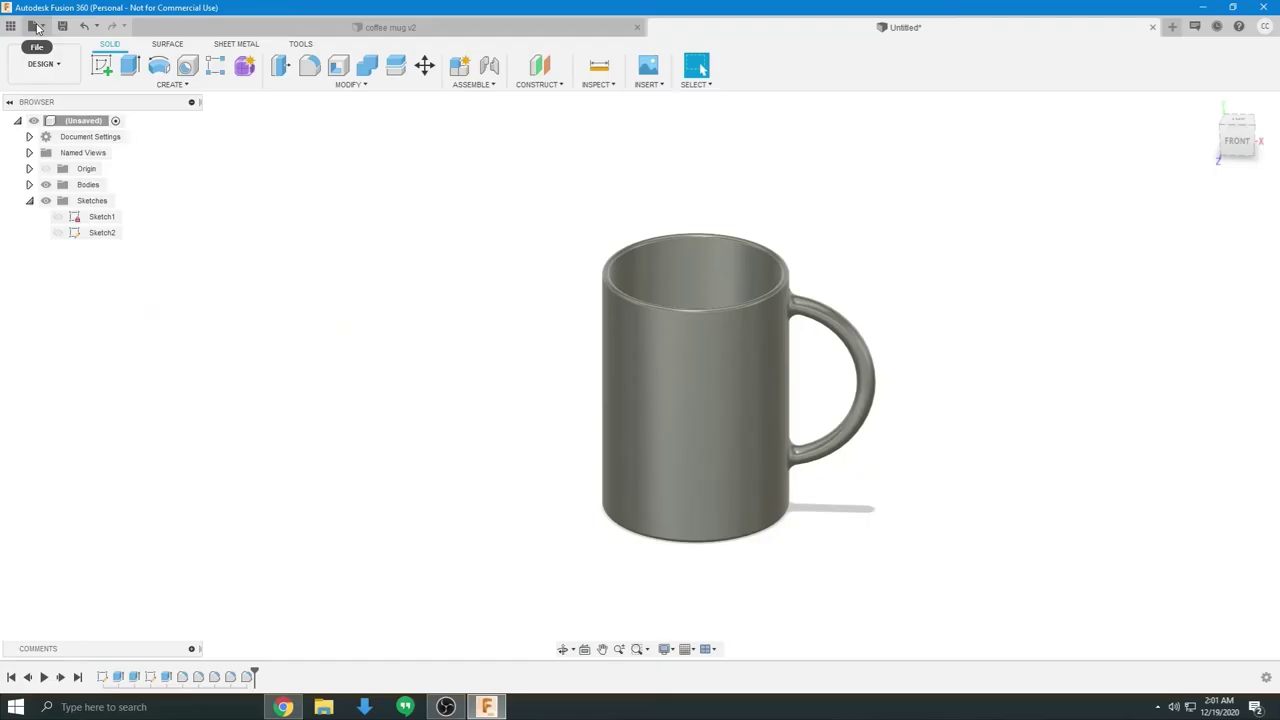
# Step: Save the design under the name "coffee mug tutorial" in the default location
pyautogui.click(31, 25)
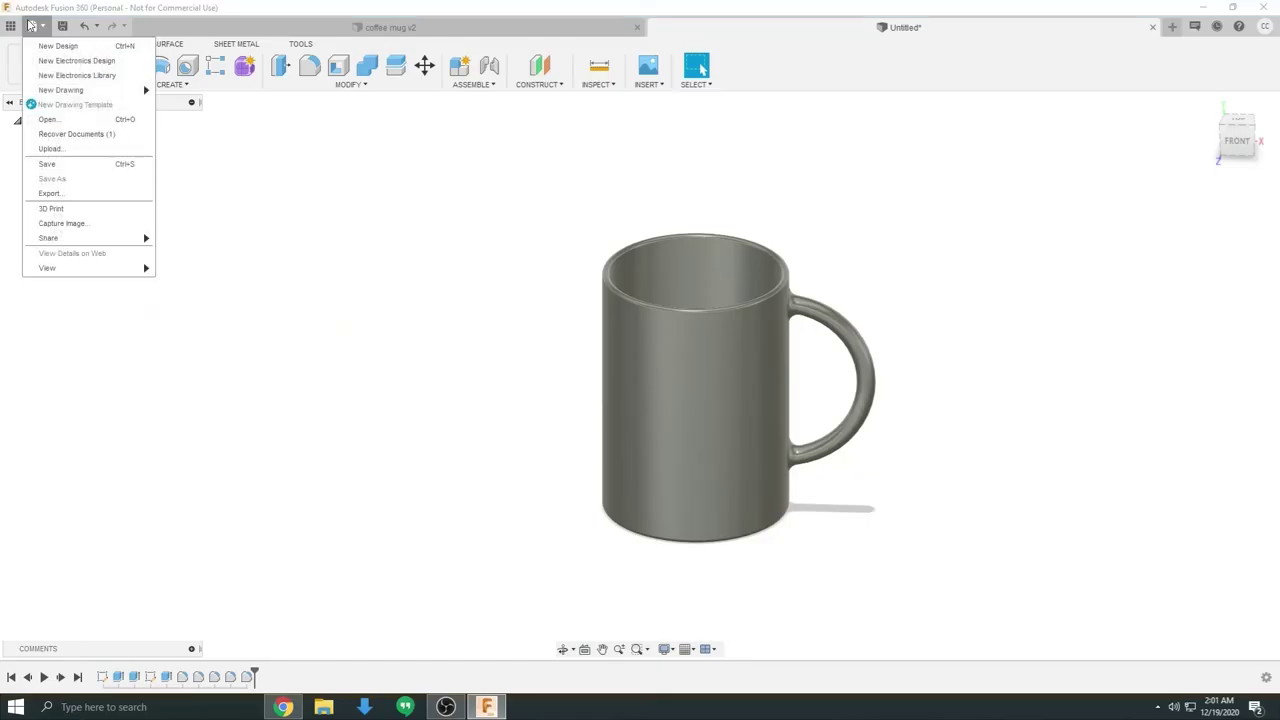
pyautogui.click(85, 168)
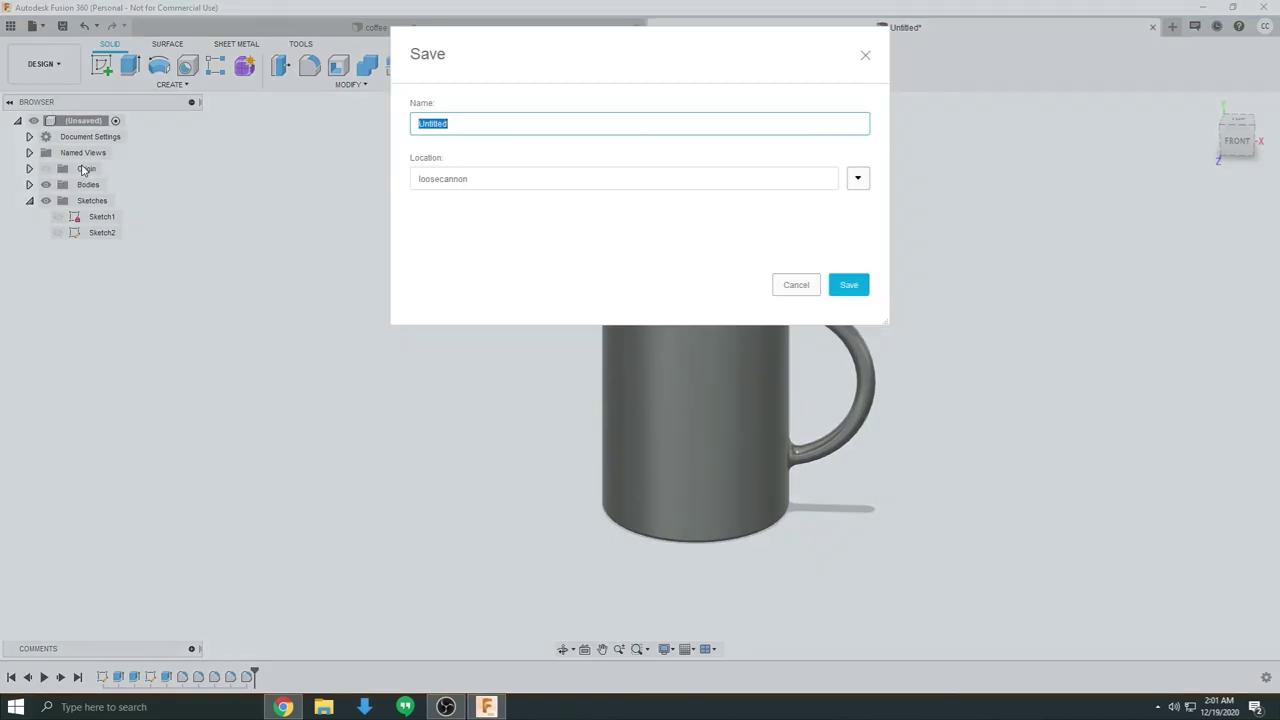
pyautogui.write('coffee mug tutorial')
pyautogui.click(857, 179)
pyautogui.click(857, 180)
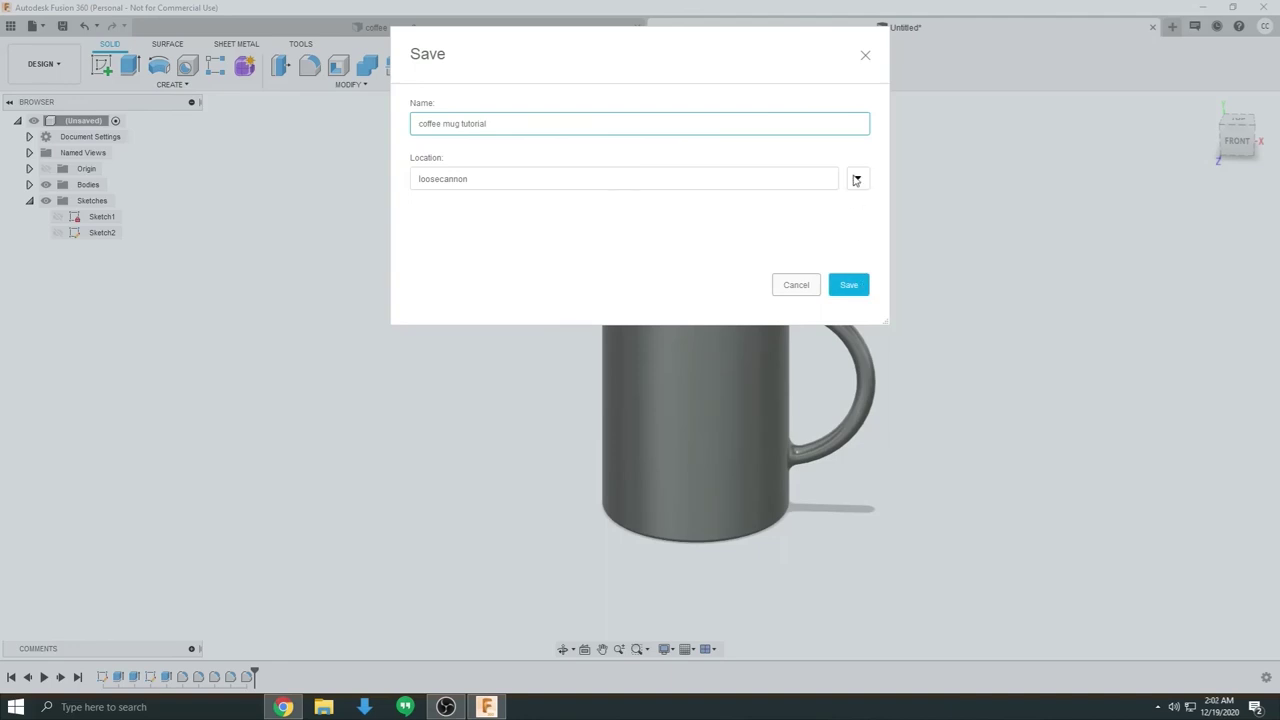
pyautogui.click(852, 288)
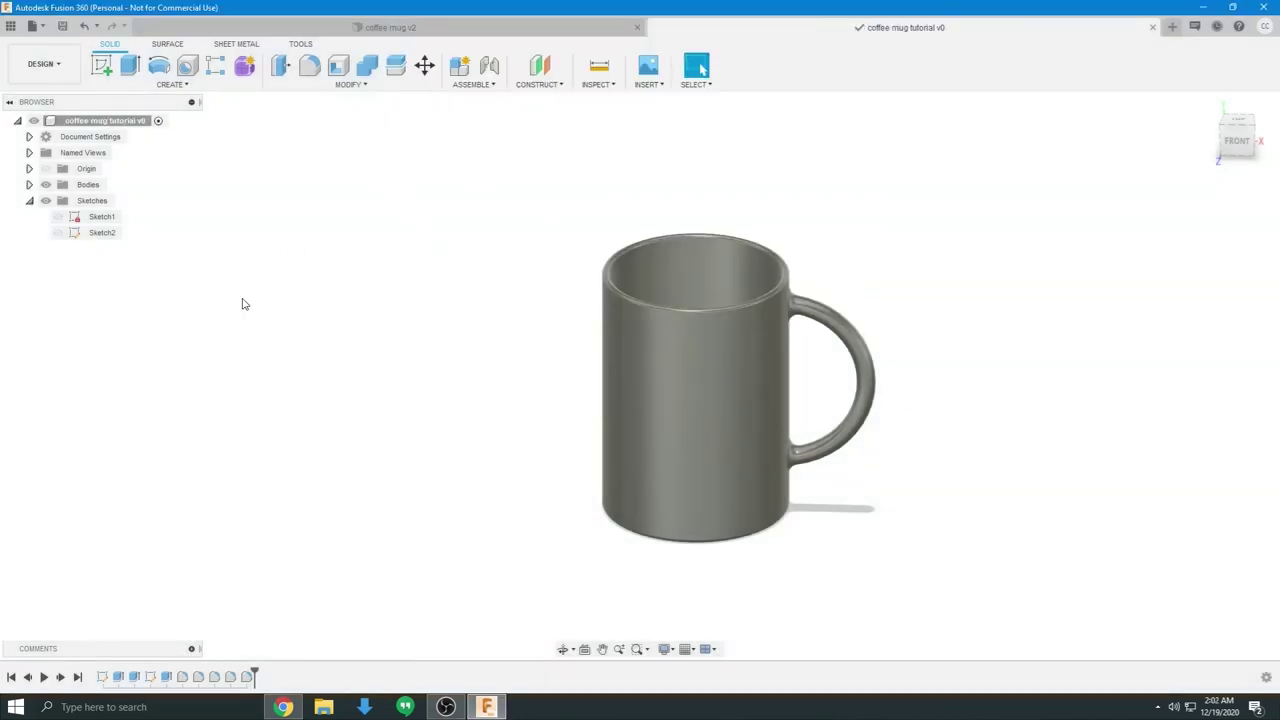
pyautogui.moveTo(324, 256); pyautogui.dragTo(317, 268, button='middle')
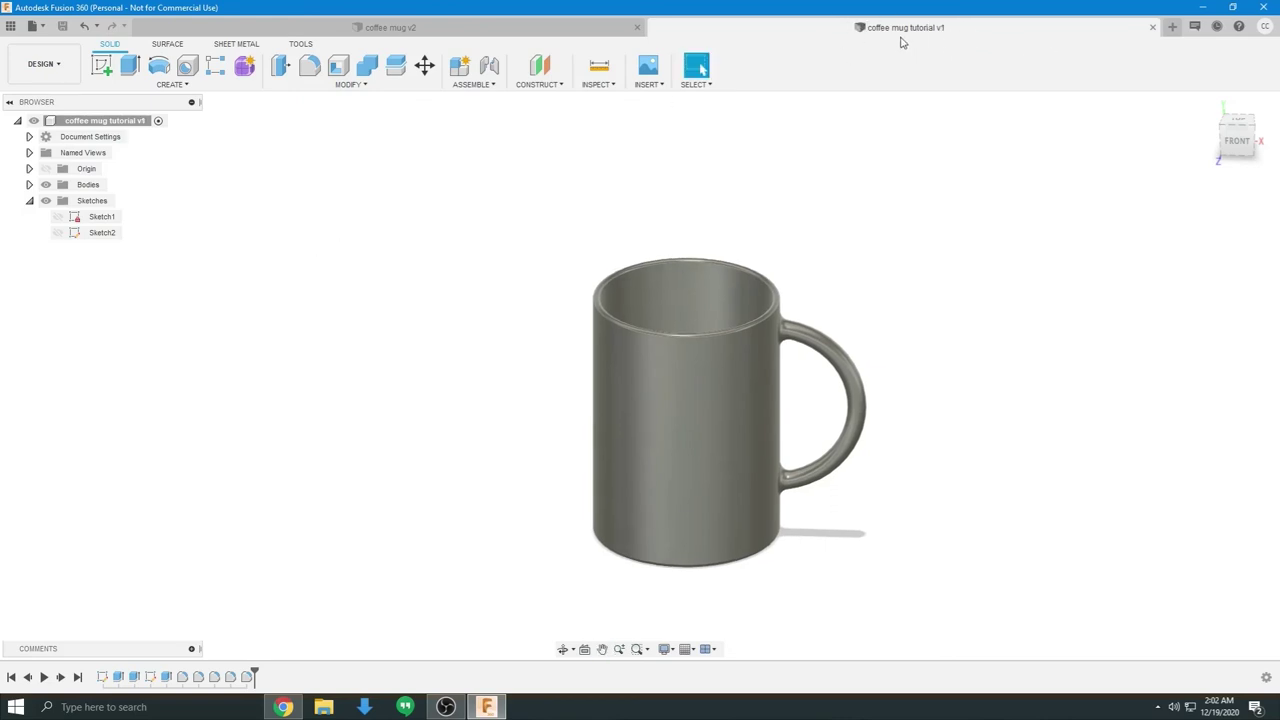
pyautogui.keyDown('shift'); pyautogui.moveTo(850, 130); pyautogui.dragTo(729, 249, button='middle'); pyautogui.keyUp('shift')
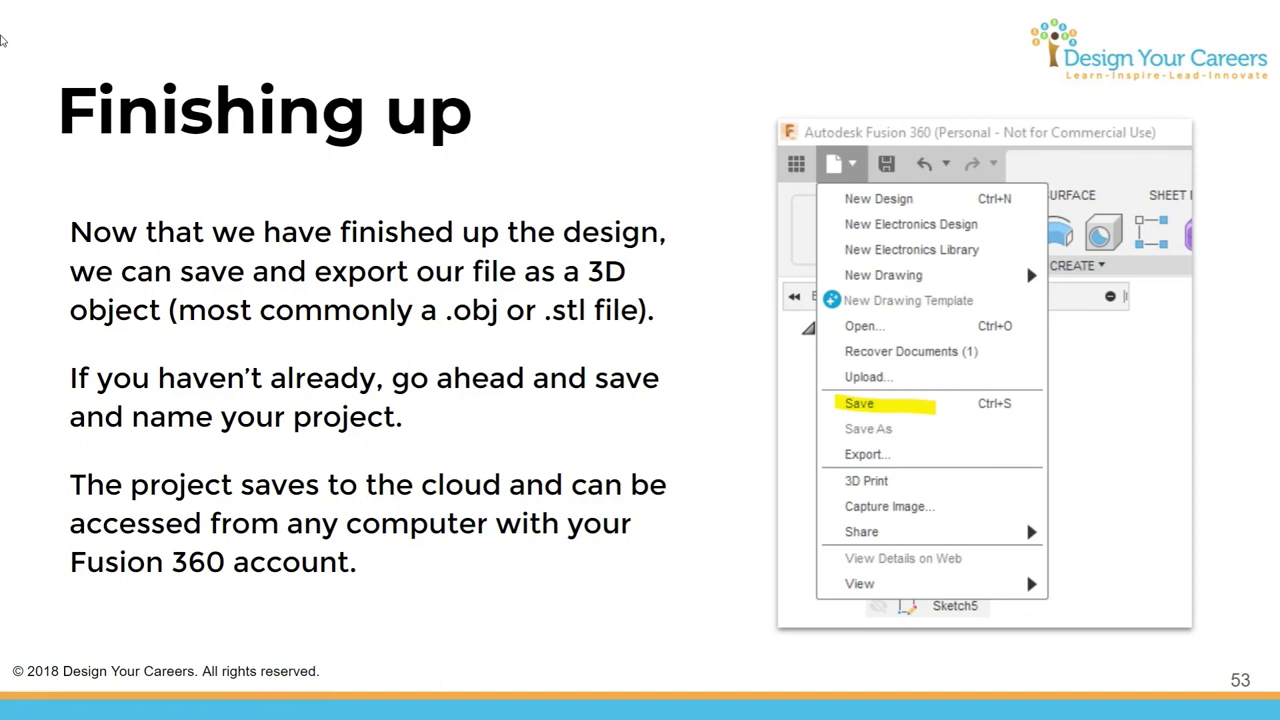
pyautogui.press('Right')
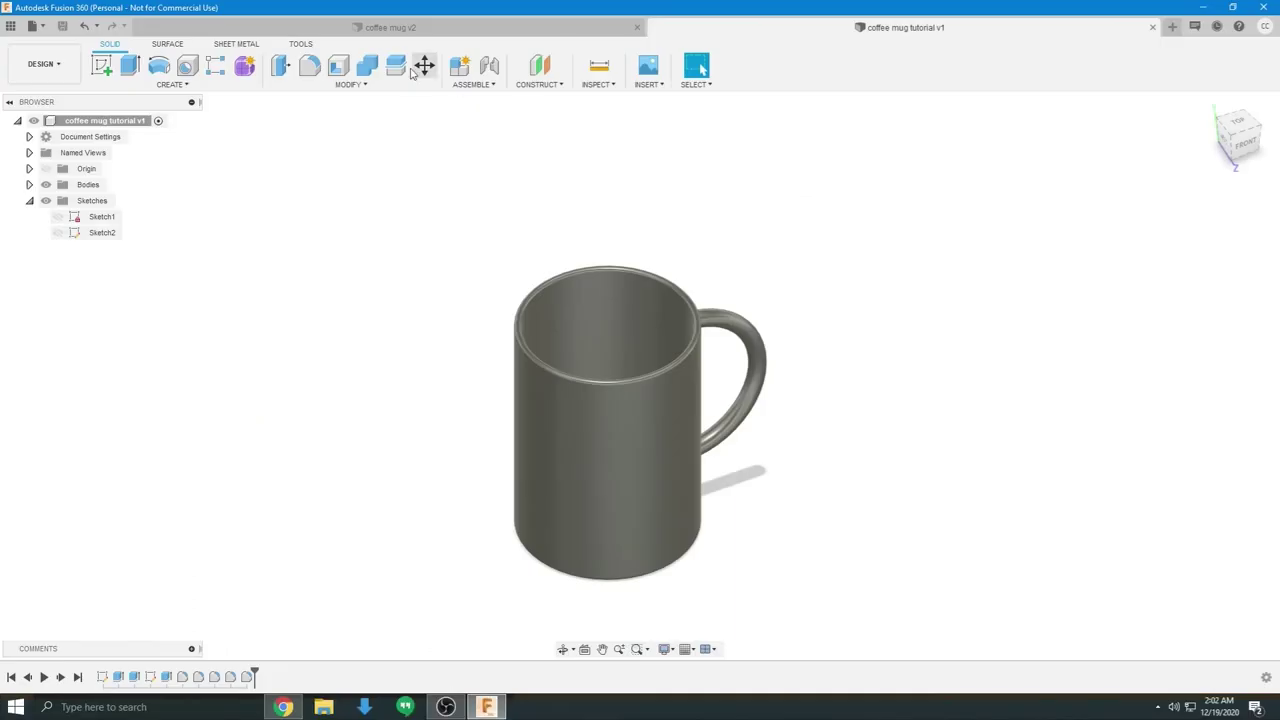
# Step: Start the 3D Print output and select the mug body to convert to a mesh
pyautogui.click(44, 27)
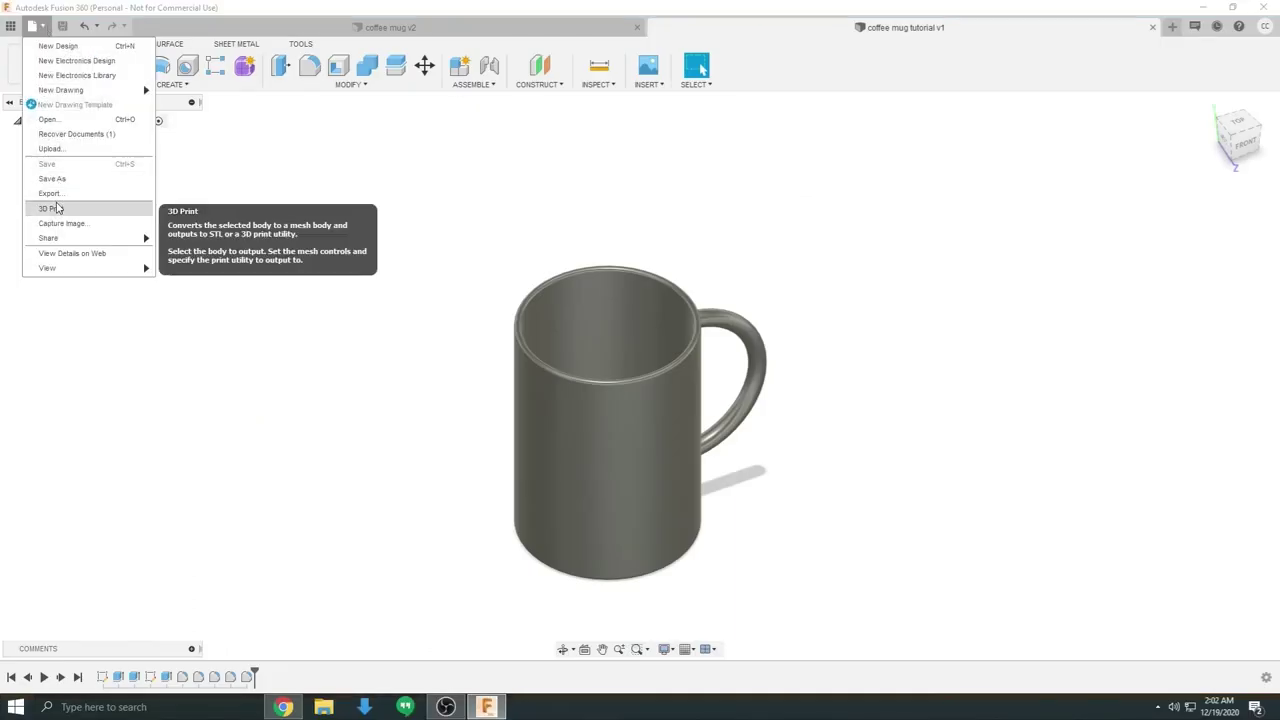
pyautogui.click(55, 209)
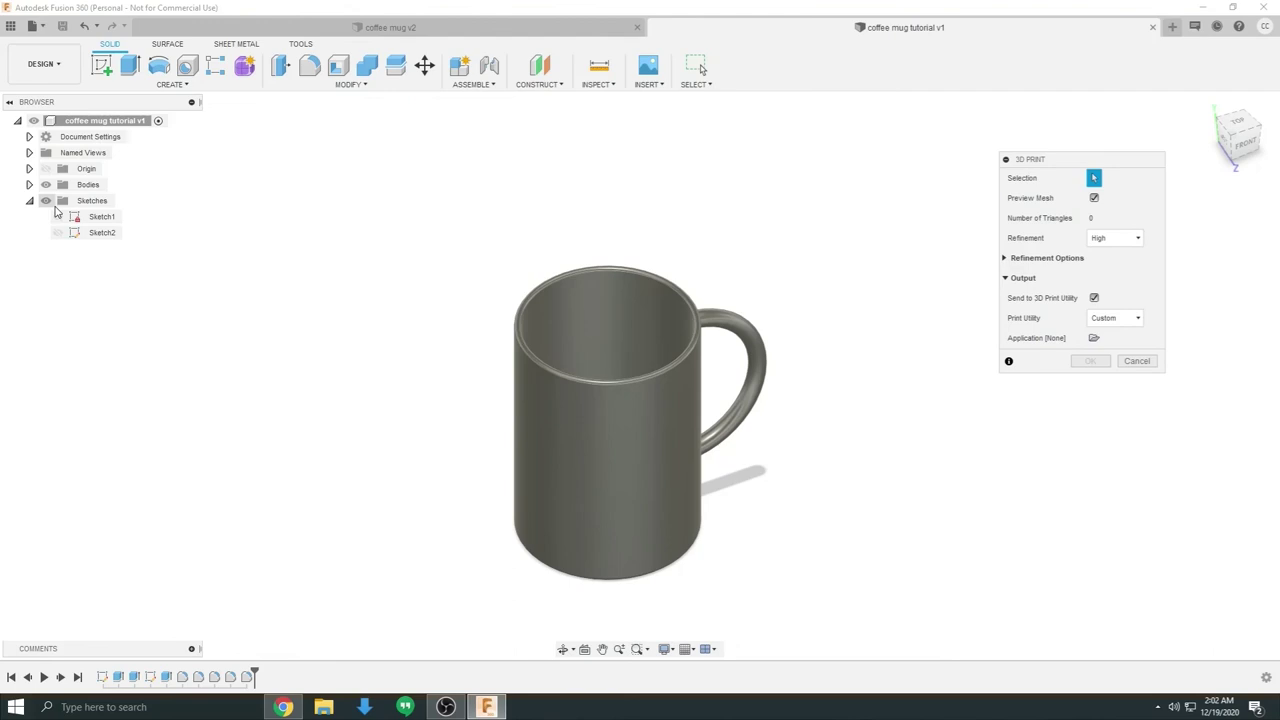
pyautogui.moveTo(1048, 170); pyautogui.dragTo(953, 211)
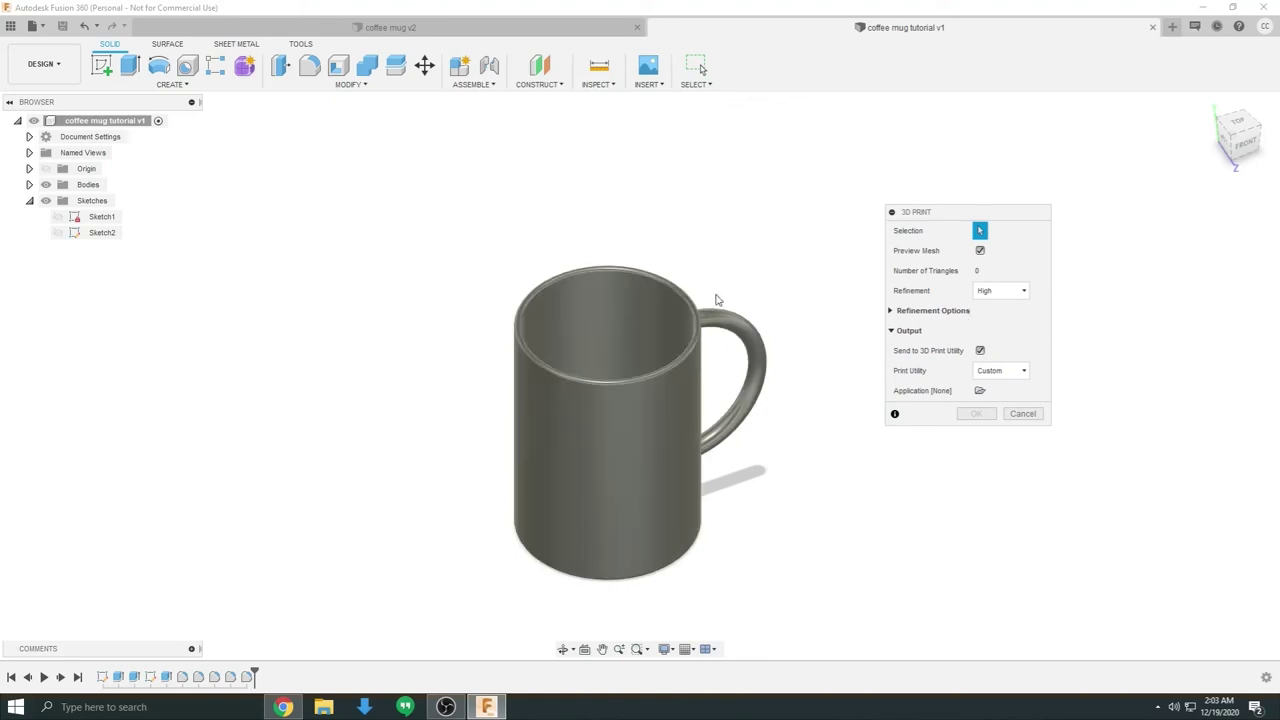
pyautogui.moveTo(714, 286); pyautogui.dragTo(680, 231, button='middle')
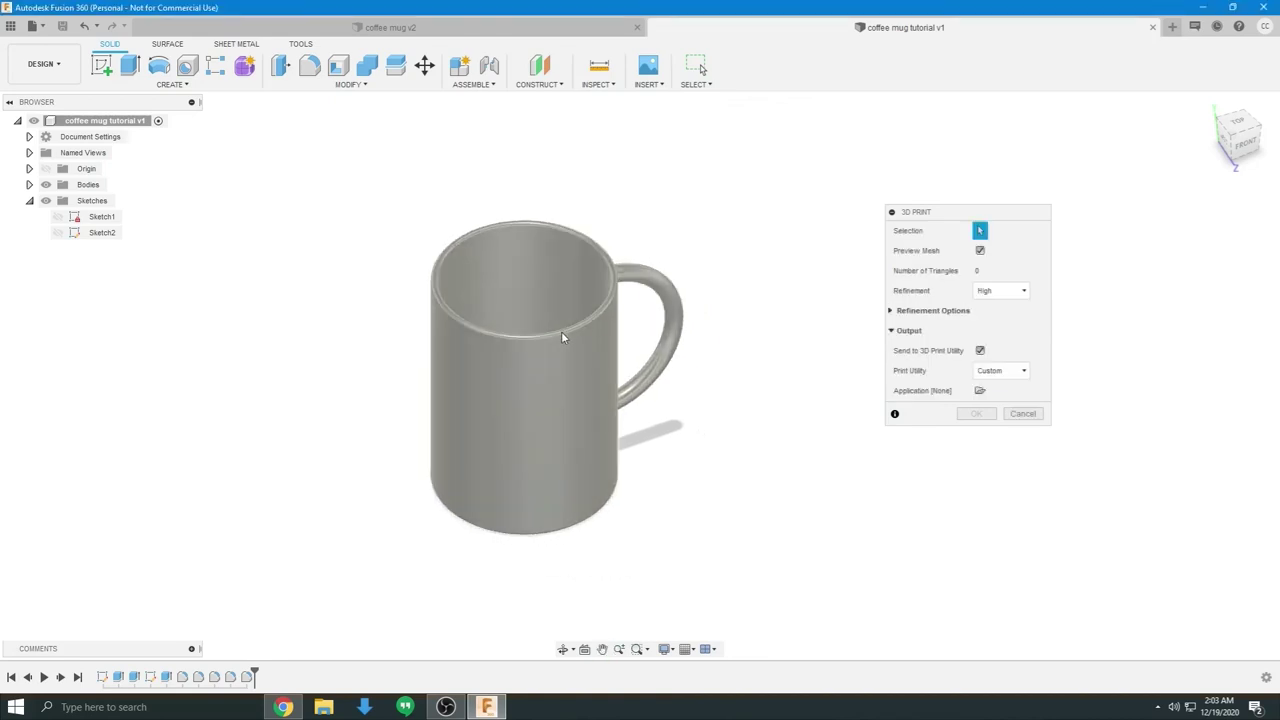
pyautogui.click(650, 352)
pyautogui.keyDown('shift'); pyautogui.moveTo(654, 366); pyautogui.dragTo(685, 349, button='middle'); pyautogui.keyUp('shift')
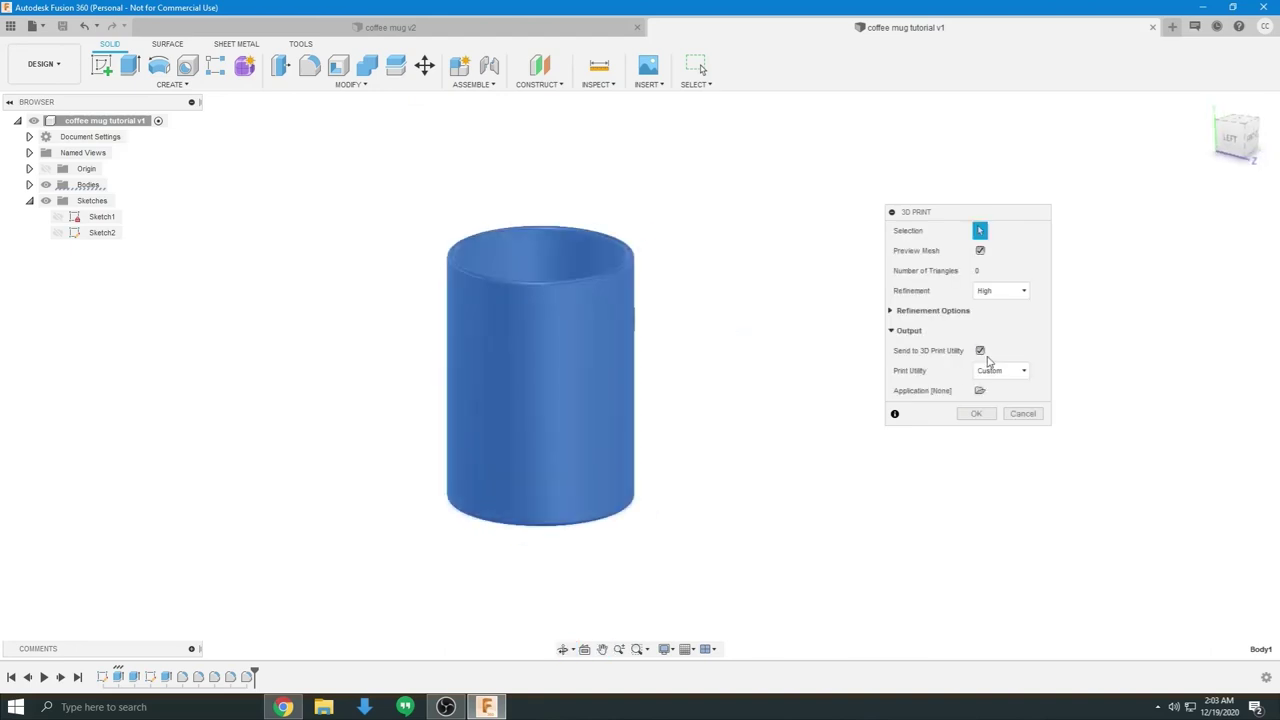
# Step: Choose Meshmixer as the print utility, turn off sending to the 3D print utility, and confirm the mesh output
pyautogui.click(995, 370)
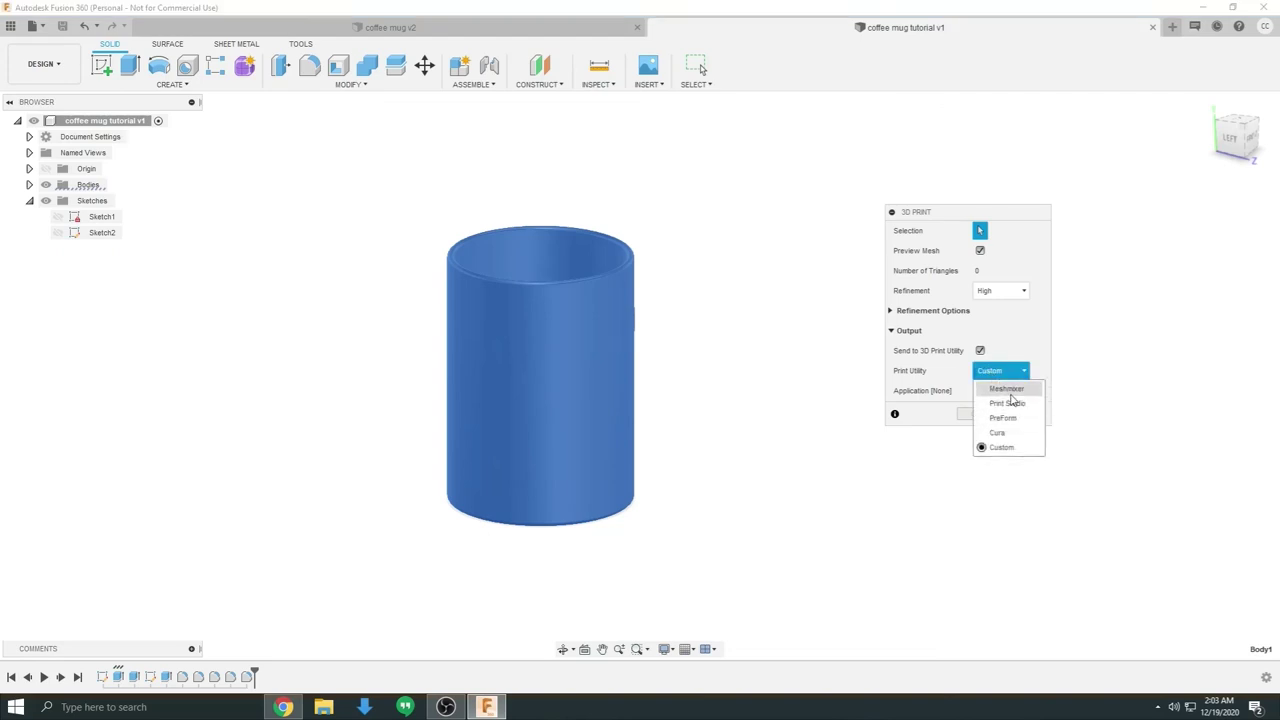
pyautogui.click(1001, 447)
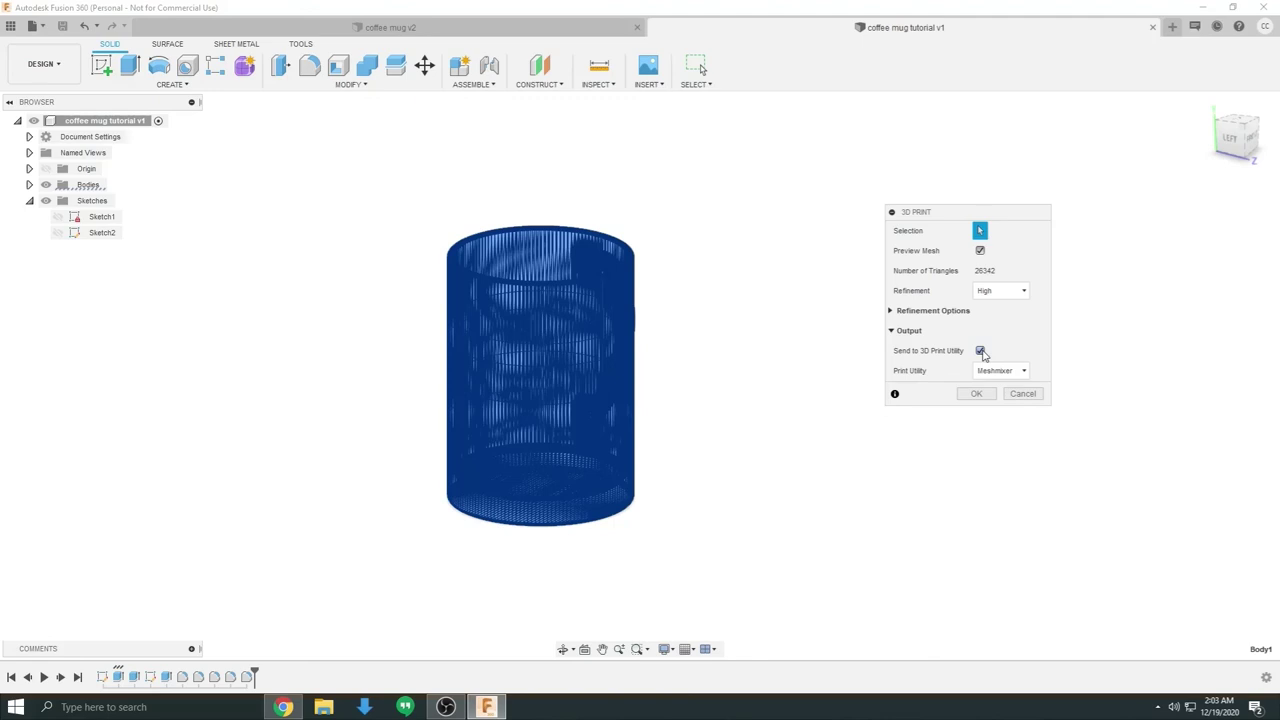
pyautogui.click(981, 351)
pyautogui.keyDown('shift'); pyautogui.moveTo(737, 351); pyautogui.dragTo(760, 378, button='middle'); pyautogui.keyUp('shift')
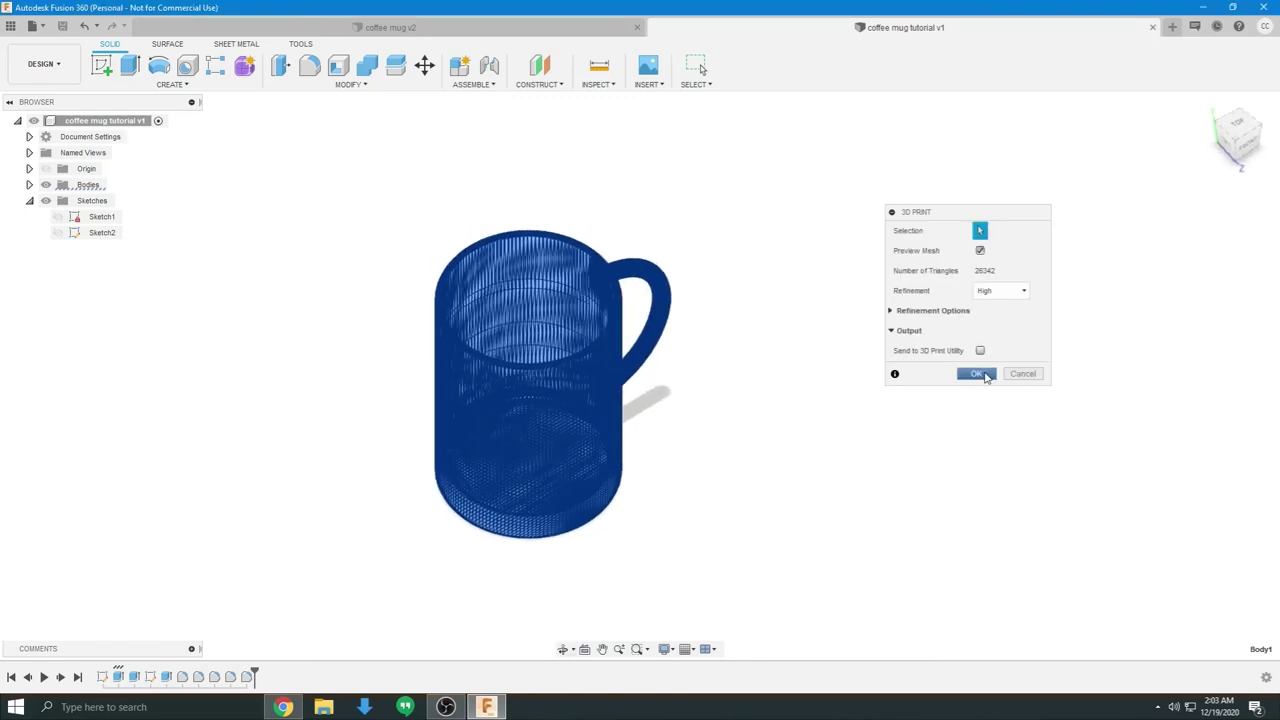
pyautogui.click(978, 374)
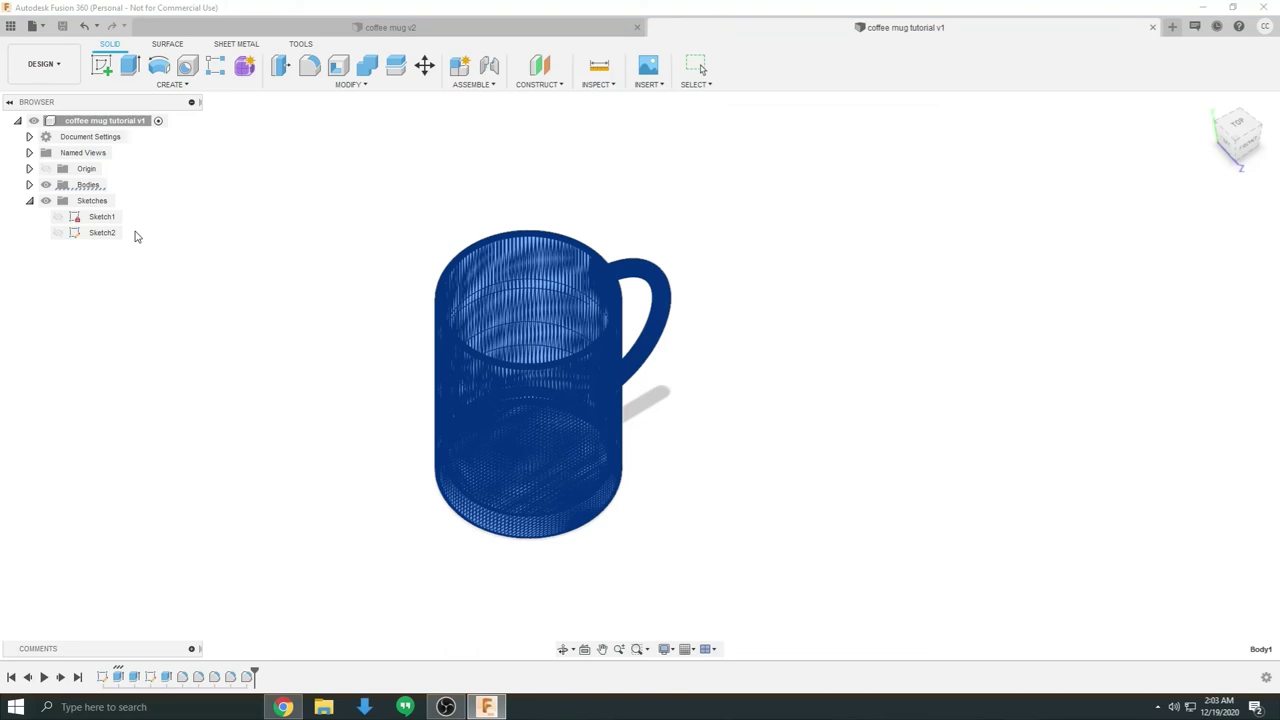
# Step: Save the mesh to the Desktop as the STL file "coffee mug tutorial.stl"
pyautogui.click(55, 130)
pyautogui.moveTo(634, 371); pyautogui.dragTo(836, 534)
pyautogui.doubleClick(120, 471)
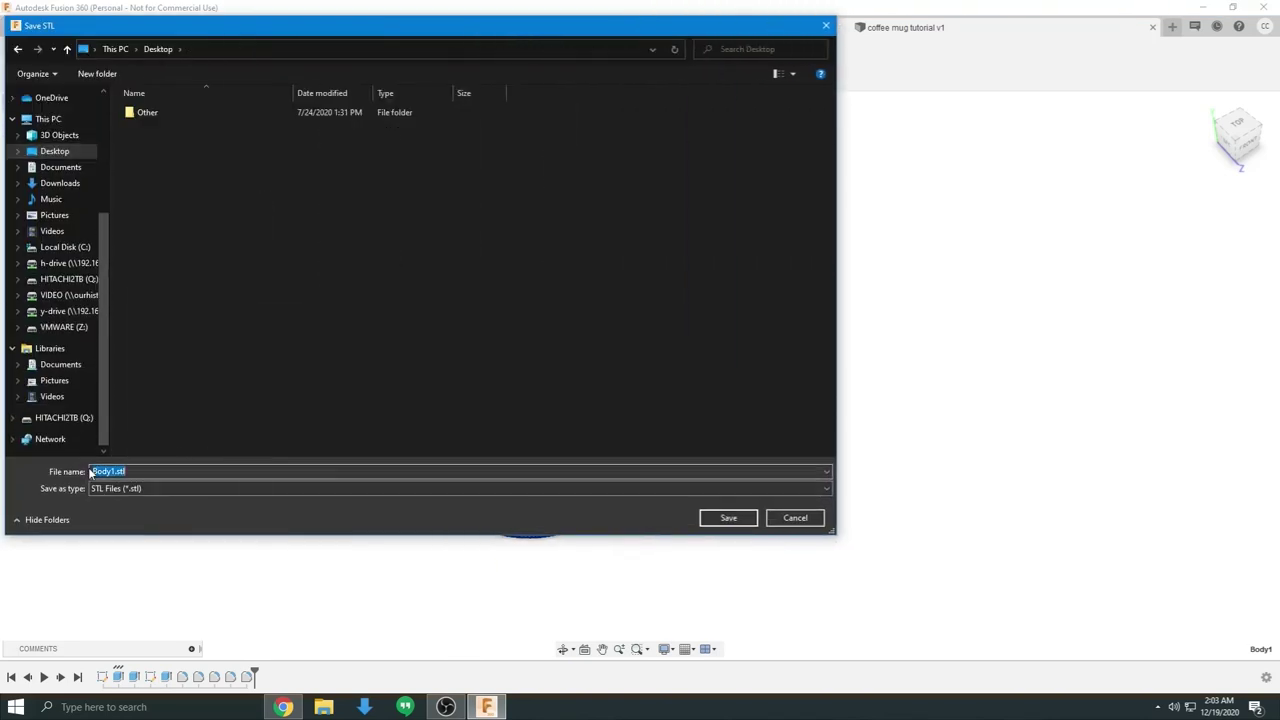
pyautogui.click(158, 488)
pyautogui.click(168, 487)
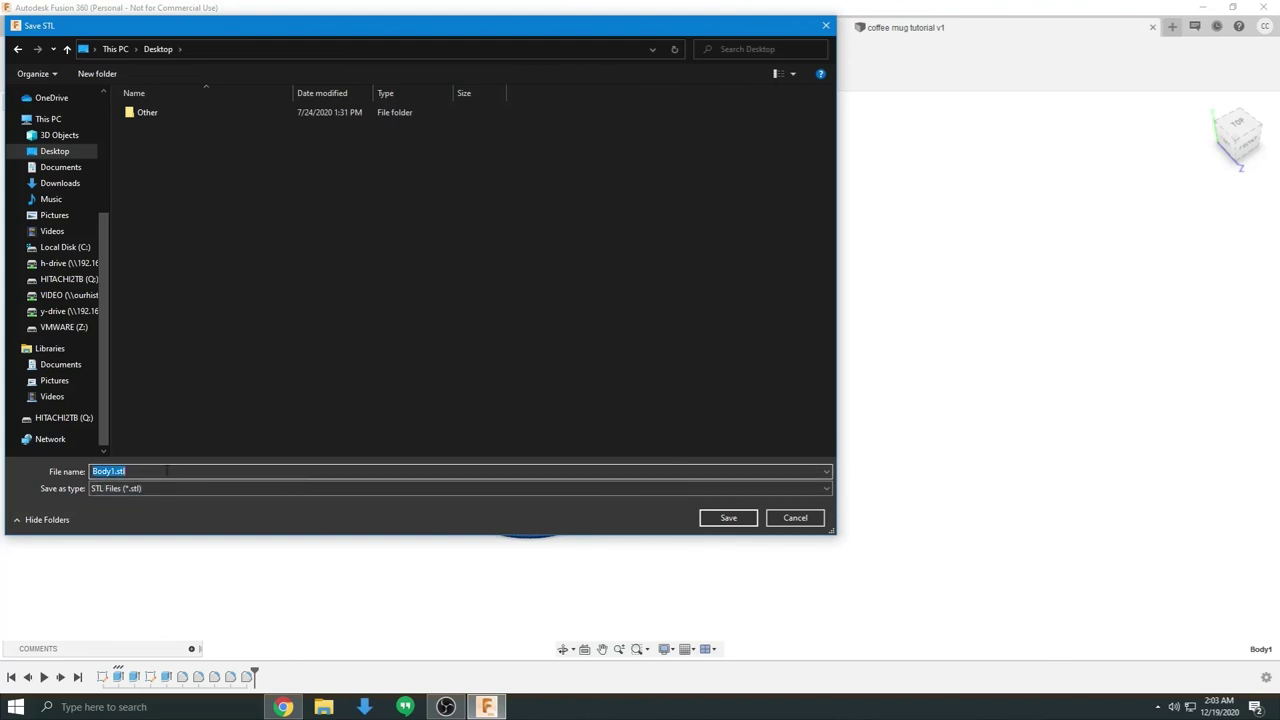
pyautogui.write('cof')
pyautogui.click(717, 518)
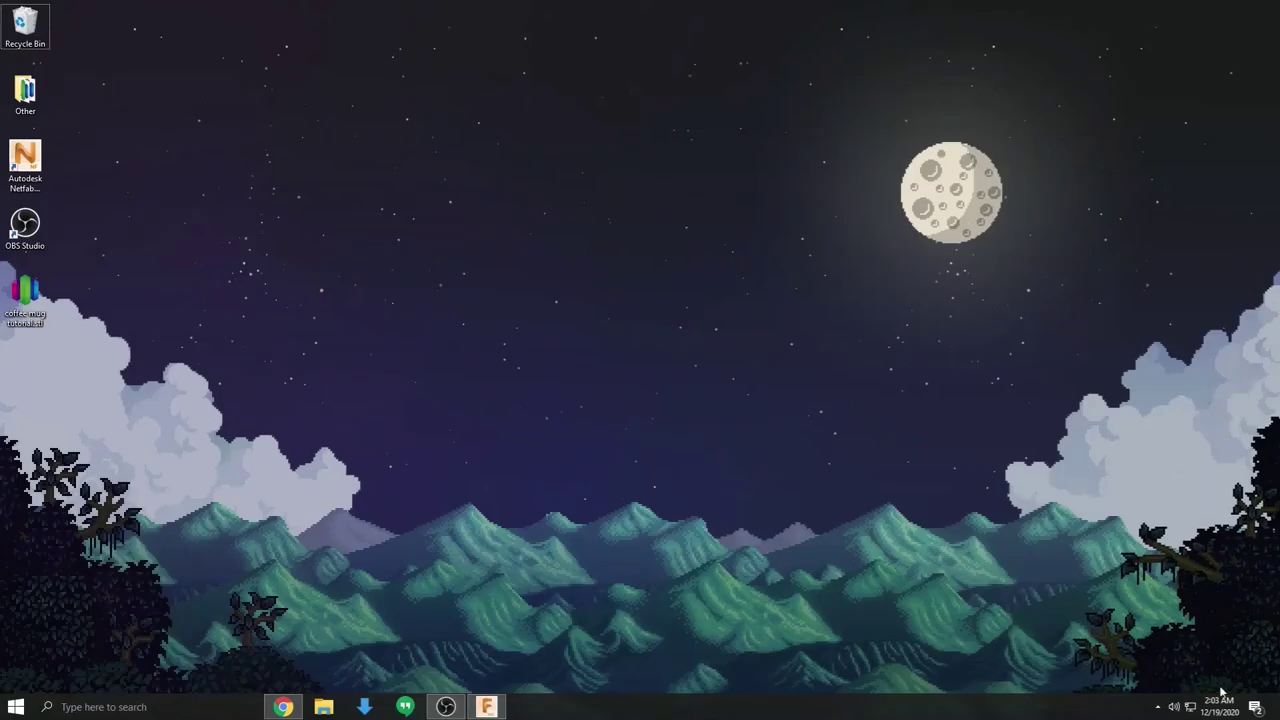
# Step: Move the exported coffee mug tutorial.stl file to the middle of the desktop and switch back to Fusion 360
pyautogui.moveTo(27, 300); pyautogui.dragTo(584, 300)
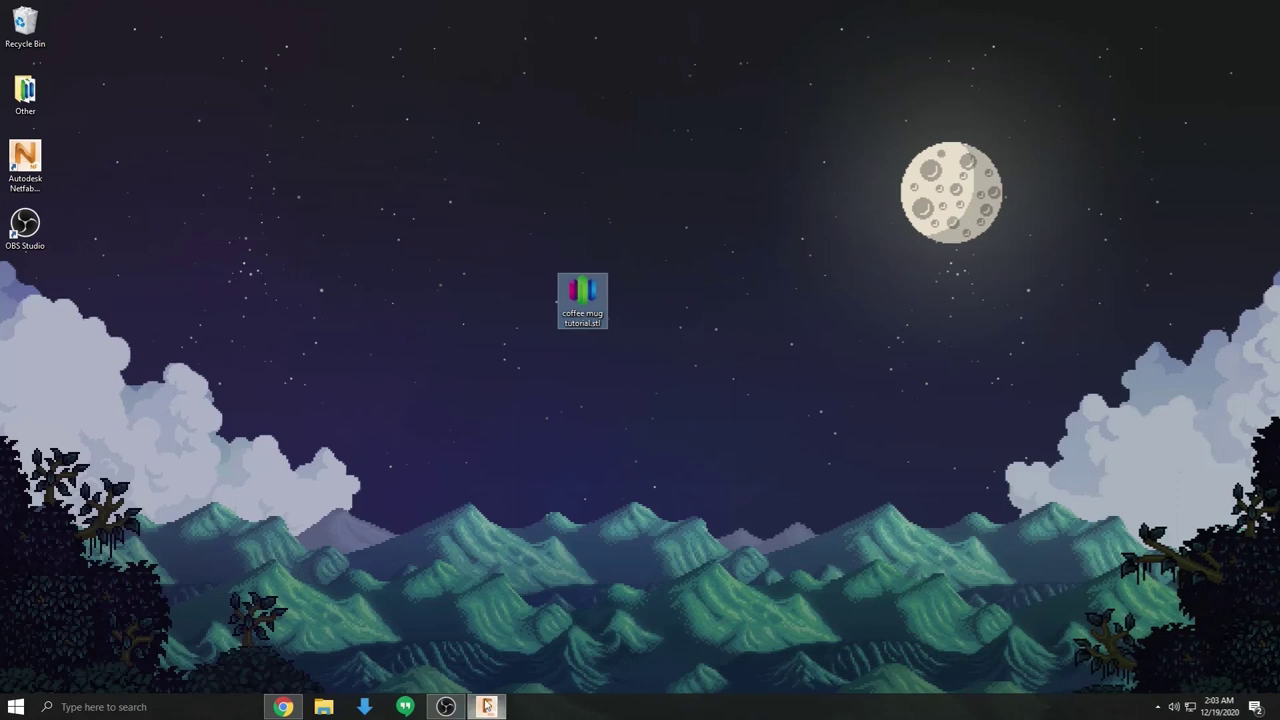
pyautogui.click(486, 707)
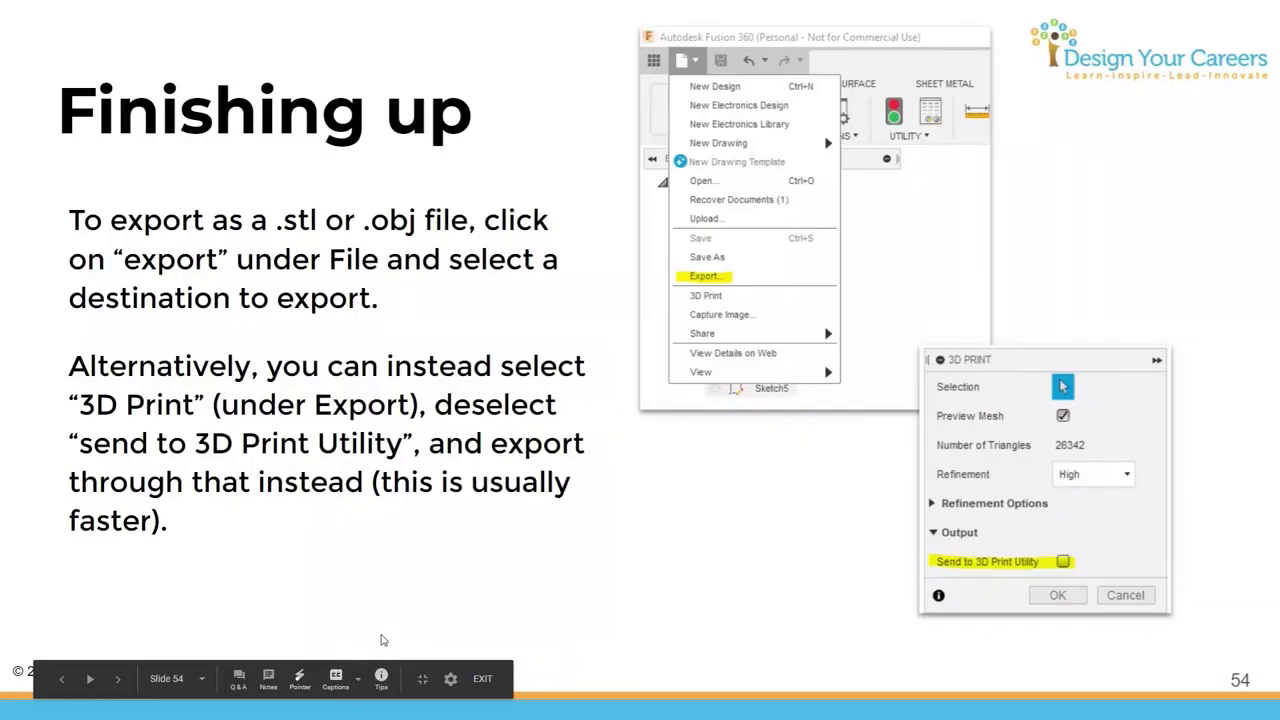
pyautogui.press('Right')
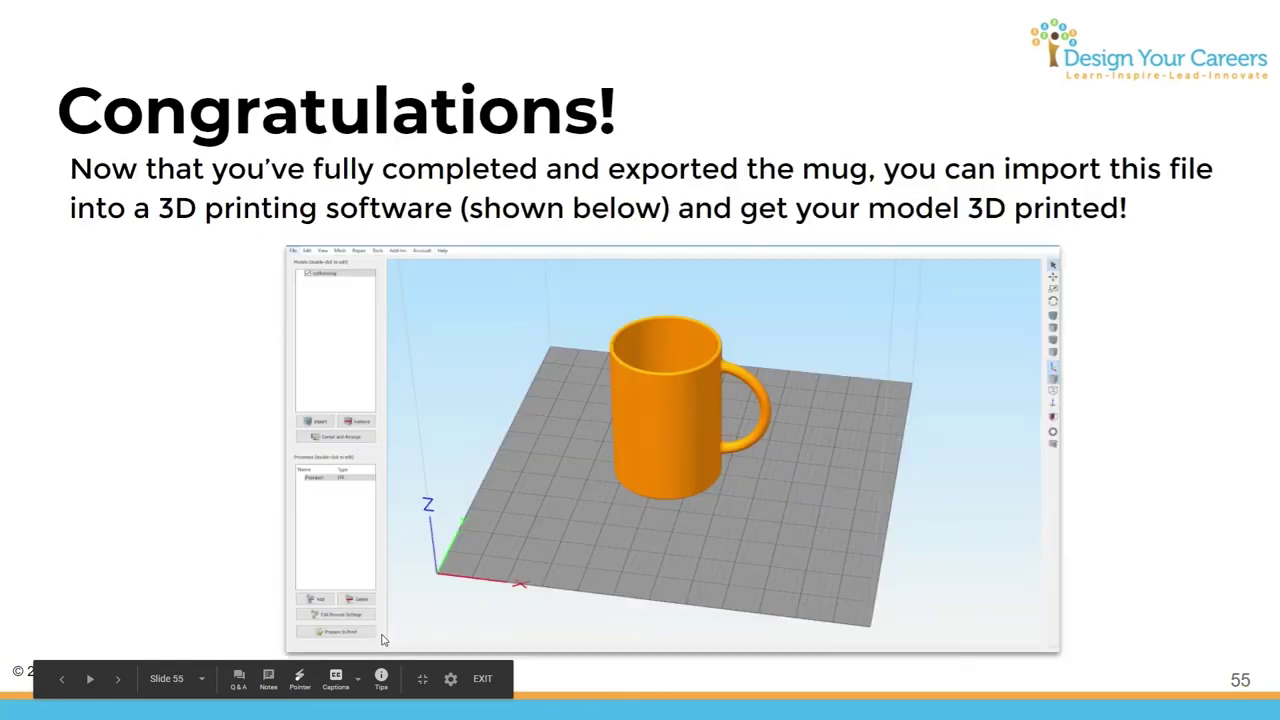